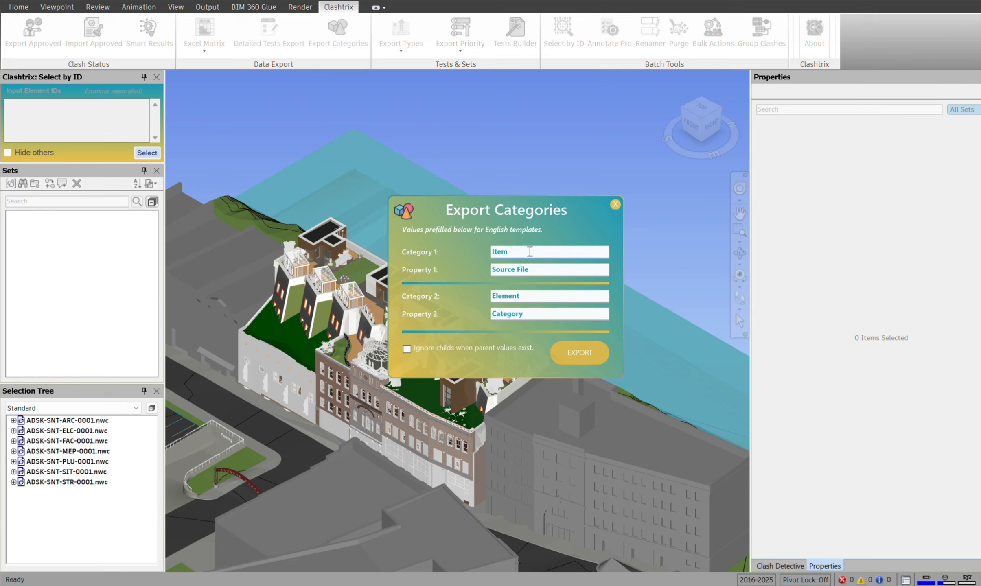
left_click(530, 251)
left_click(540, 267)
left_click(615, 204)
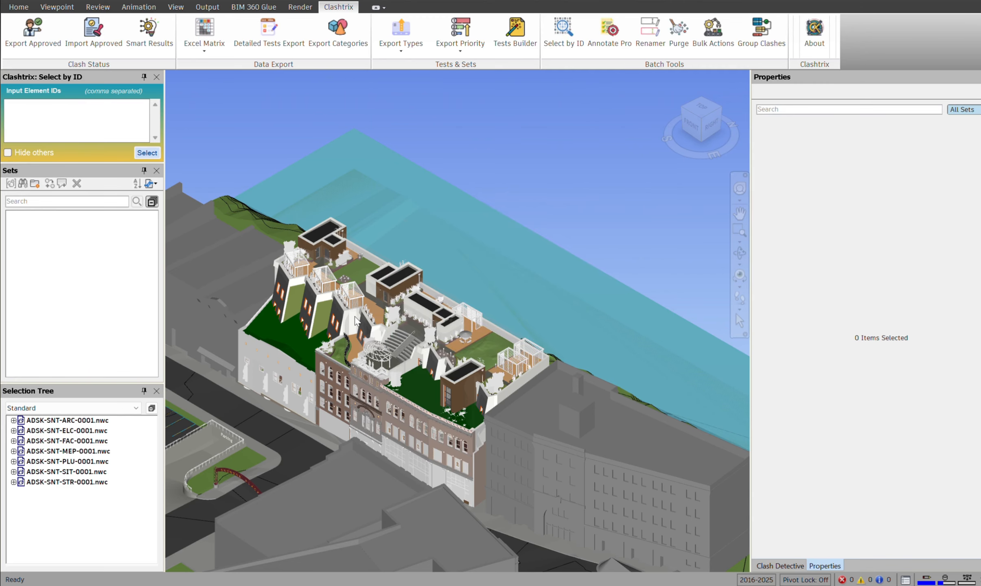
Step: Select the brick facade wall in the model and move up to its parent Basic Wall element
scroll(389, 300, "up", 4)
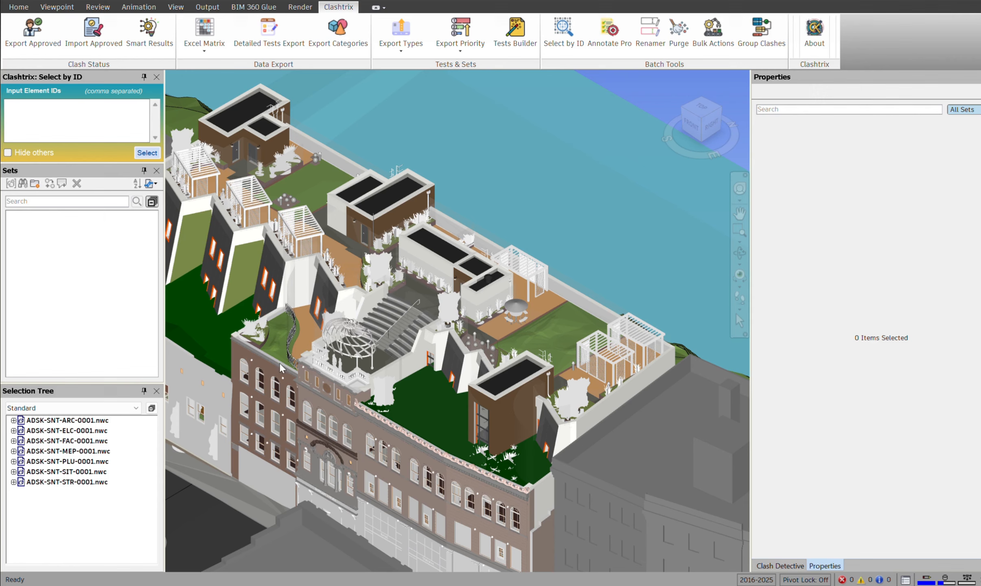
left_click(239, 357)
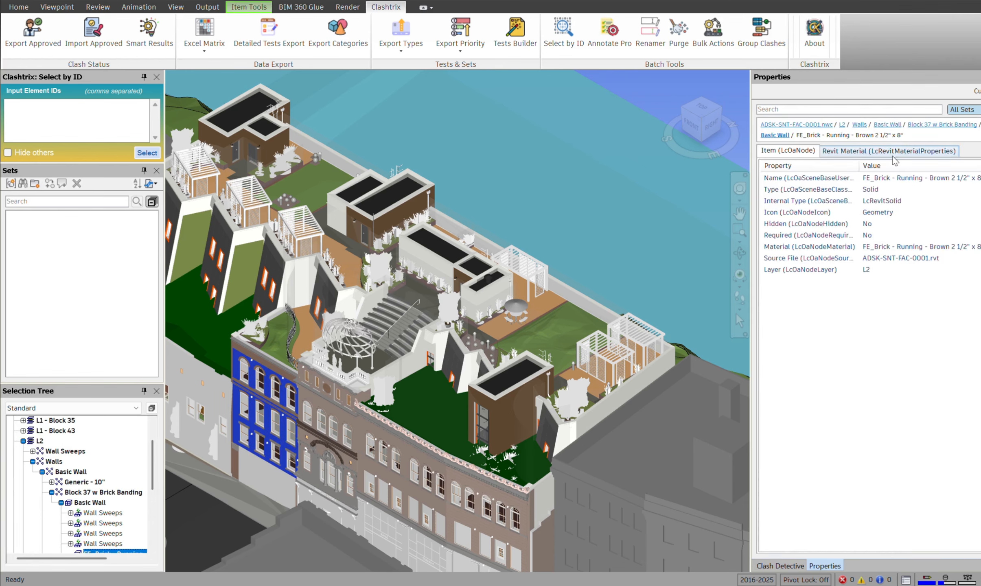
left_click(774, 135)
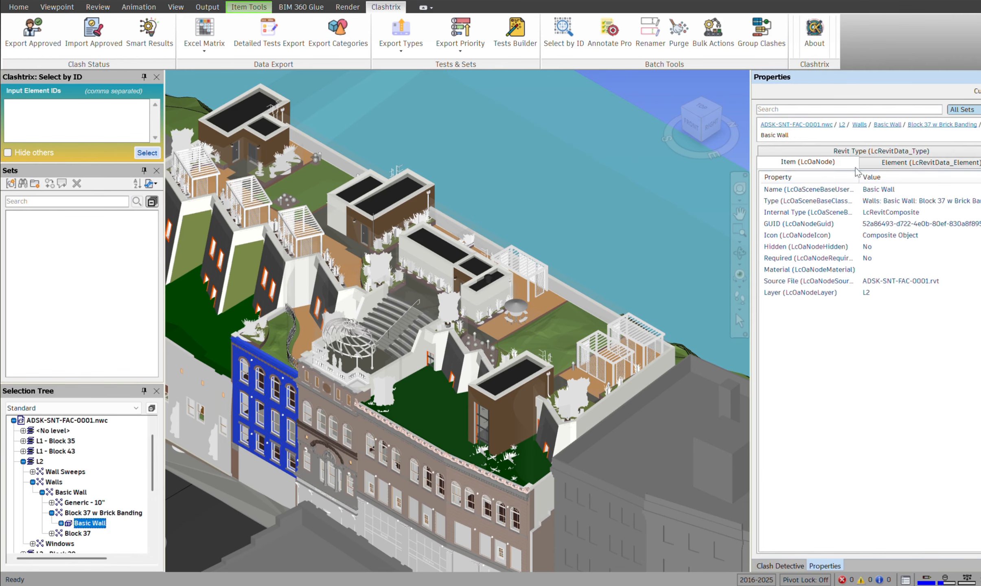
Step: Examine the wall's Item and Element properties to locate the Source File and Category entries
left_click(906, 162)
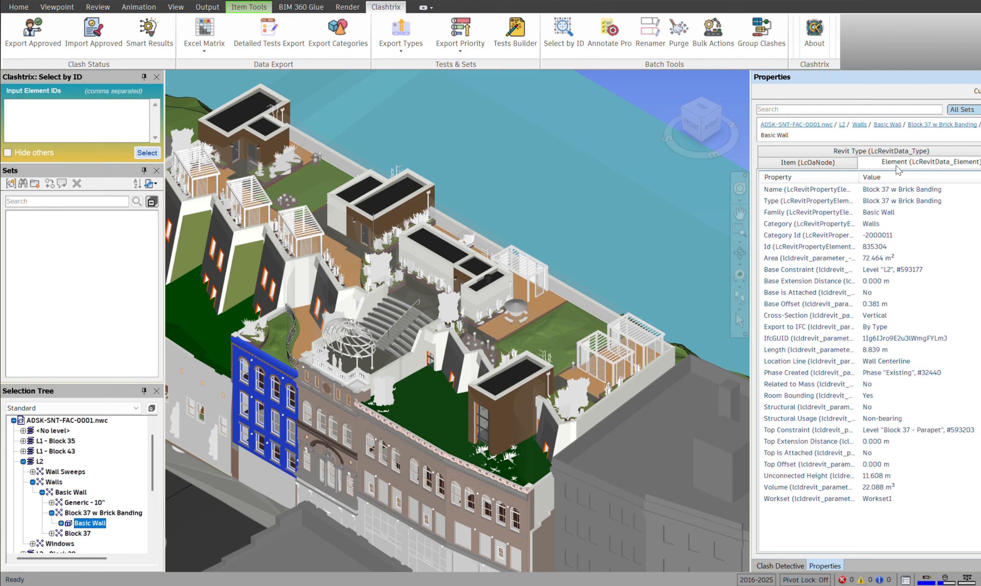
left_click(832, 165)
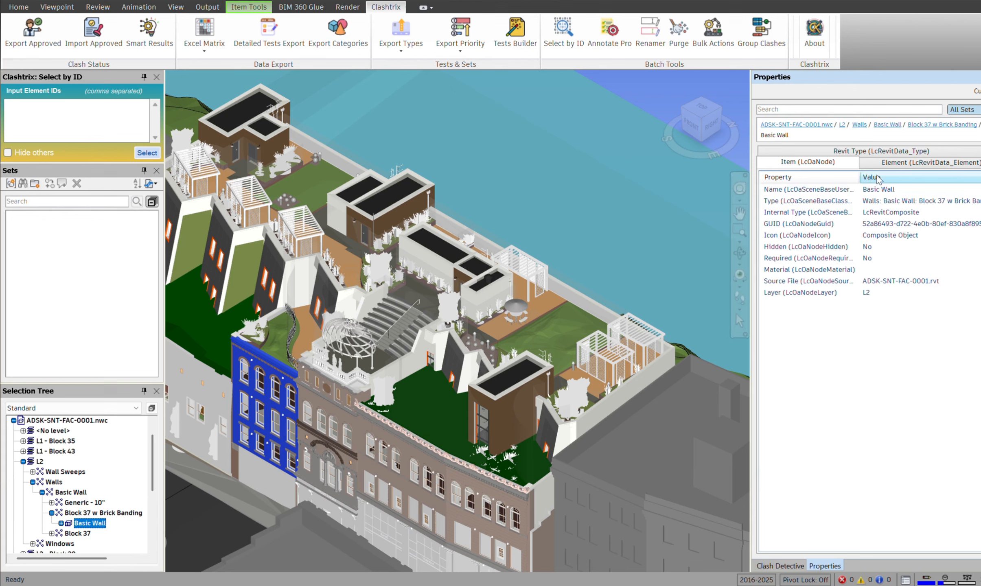
left_click(893, 163)
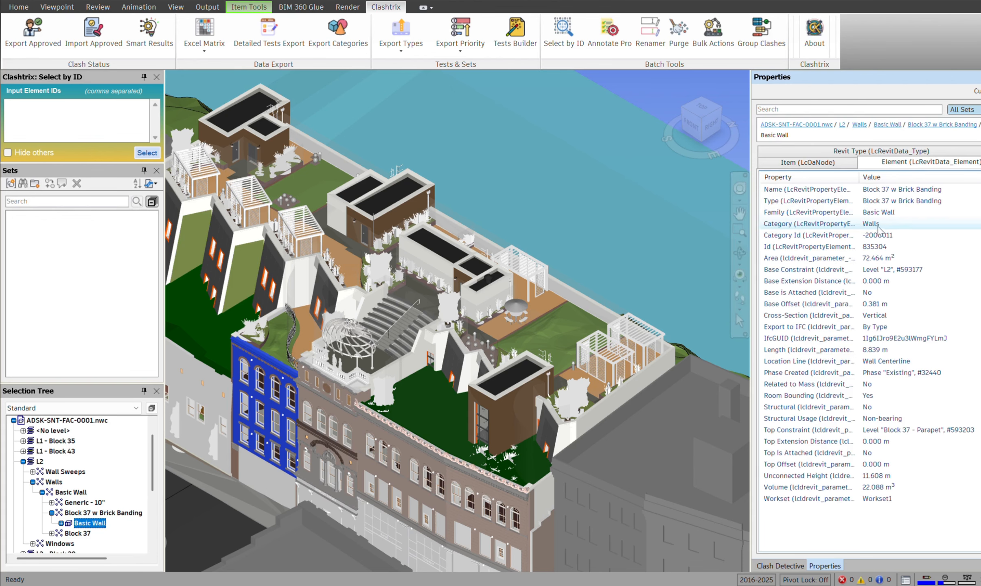
left_click(812, 163)
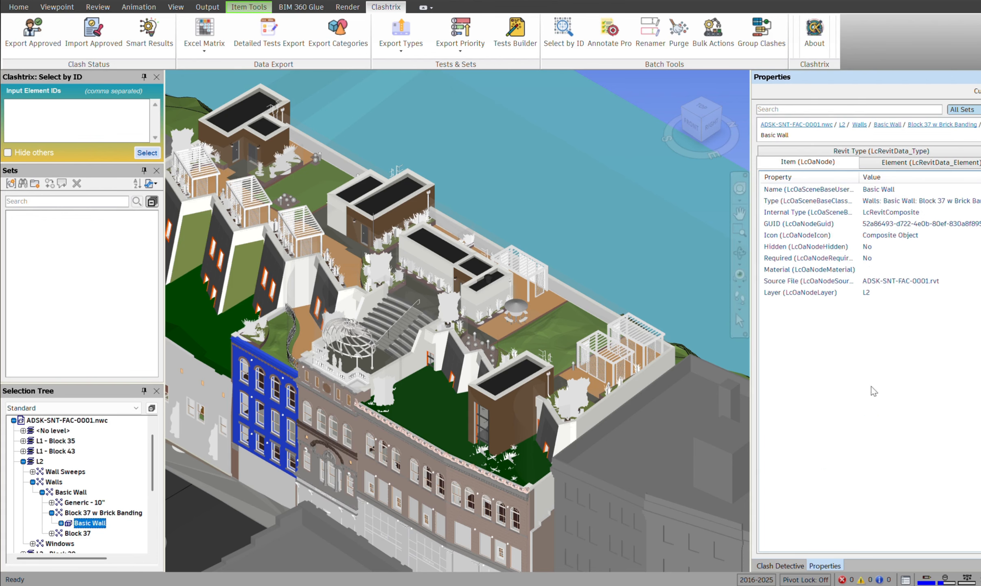
left_click(895, 165)
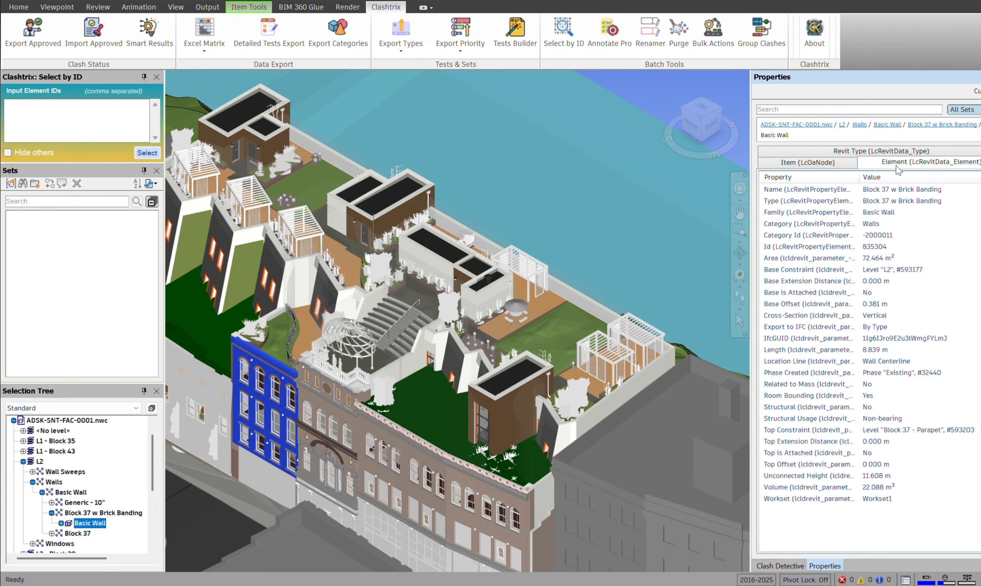
left_click(830, 164)
left_click(891, 163)
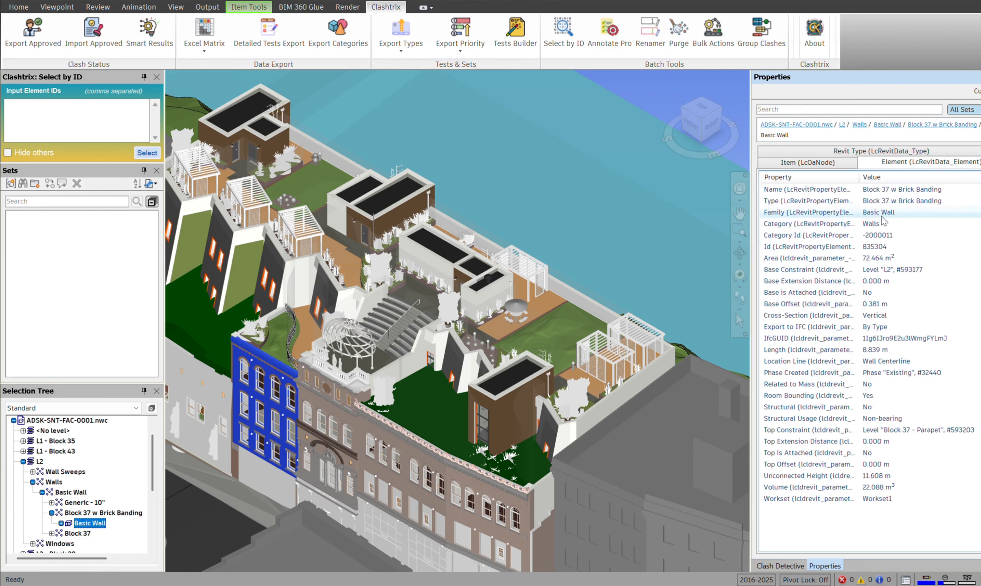
left_click(816, 165)
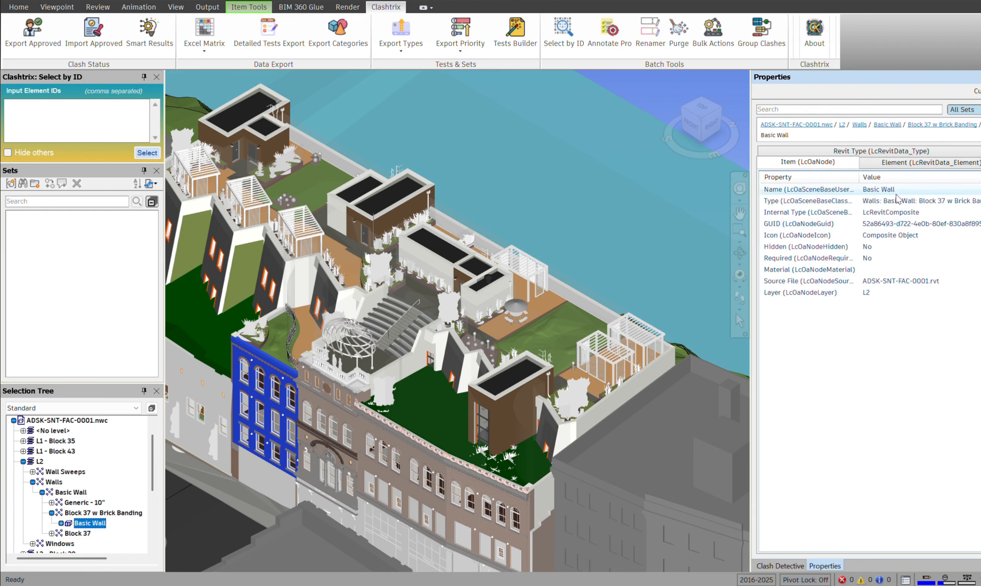
left_click(900, 164)
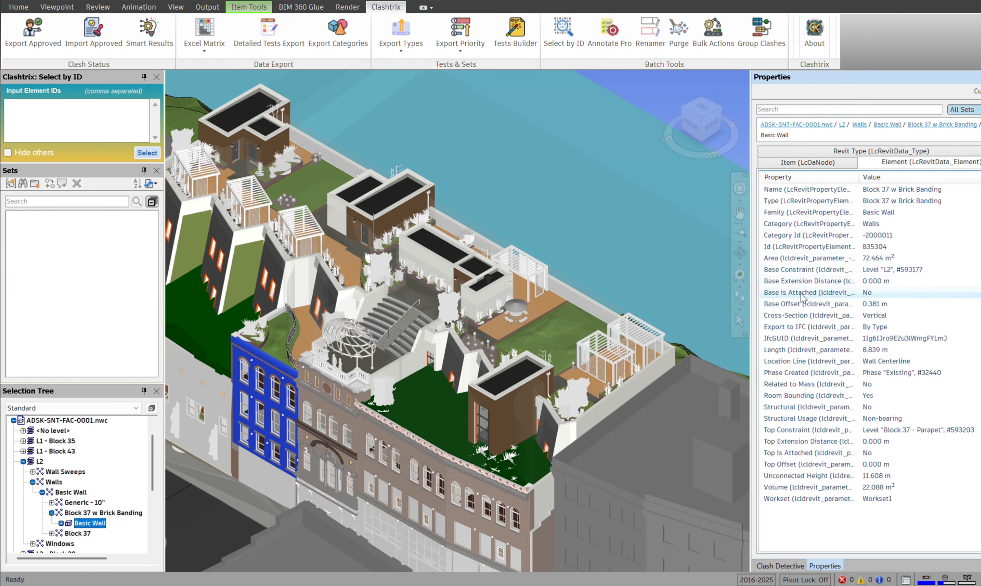
Step: Export the categories by Item Source File and Element Category as Categories.csv in the ADSK Sample 001 folder
left_click(328, 32)
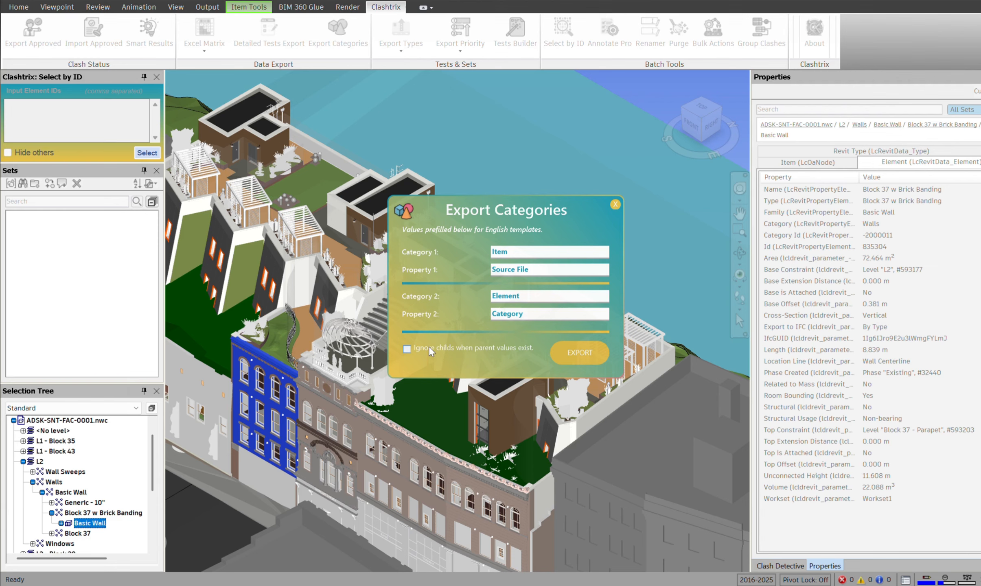
mouse_move(428, 346)
left_click(588, 358)
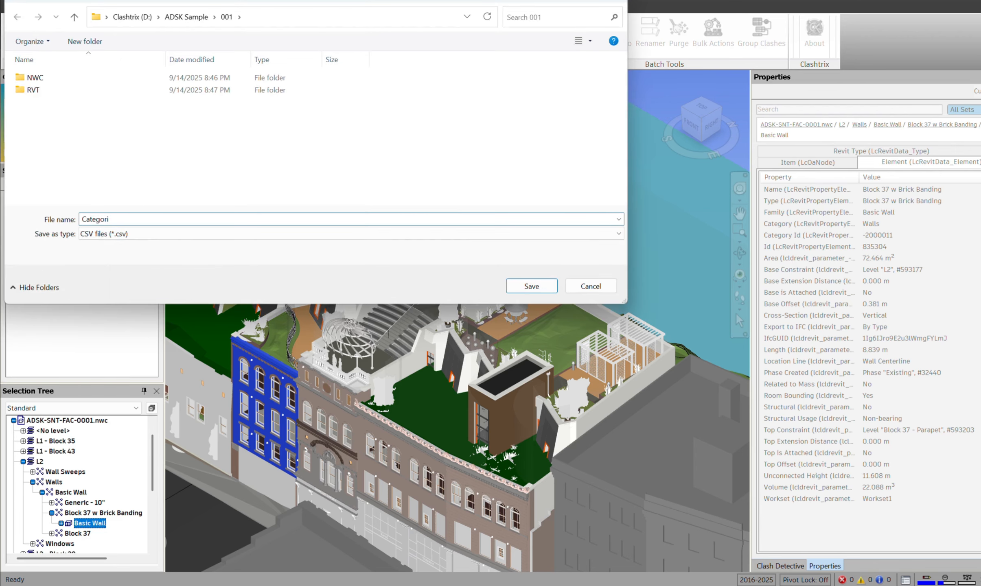
key("Return")
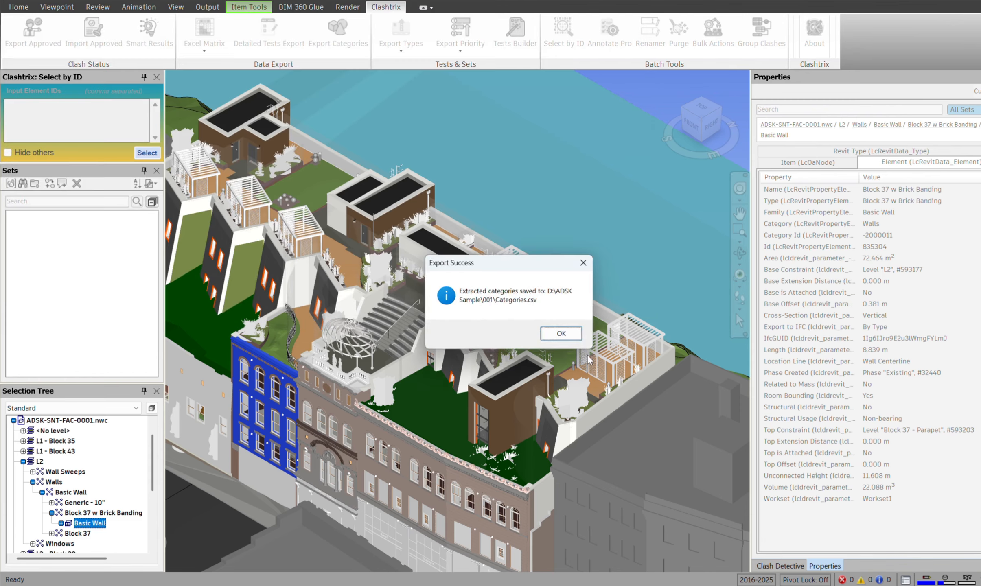
left_click(565, 336)
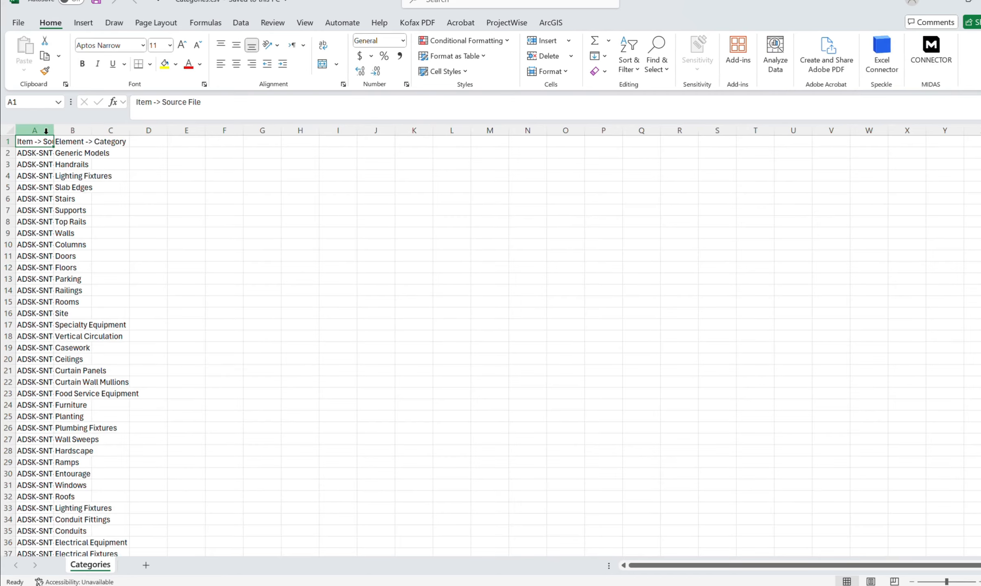
Step: In Excel, fit column A of Categories.csv to its contents and review the exported source files and categories
double_click(54, 130)
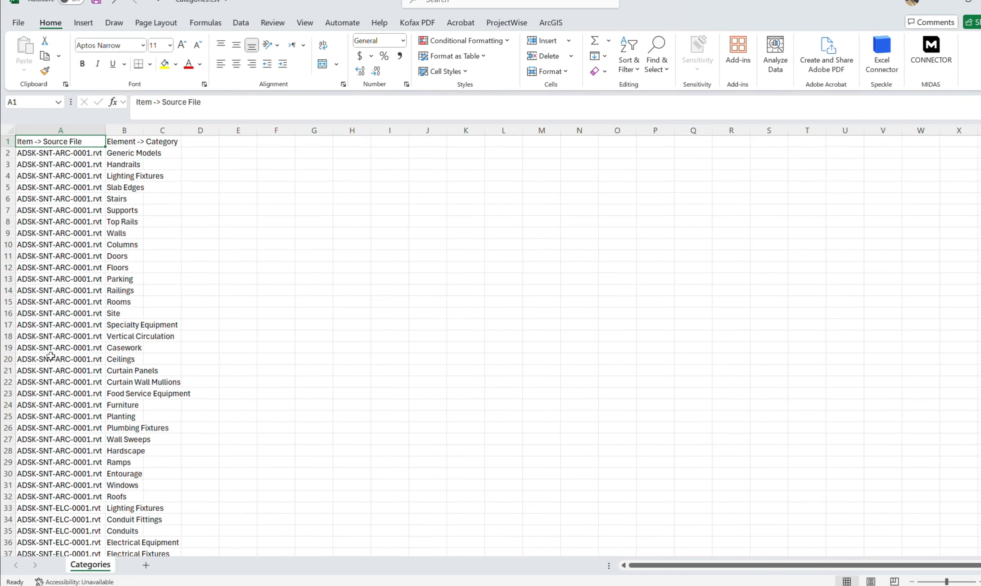
scroll(141, 186, "down", 12)
scroll(133, 302, "down", 9)
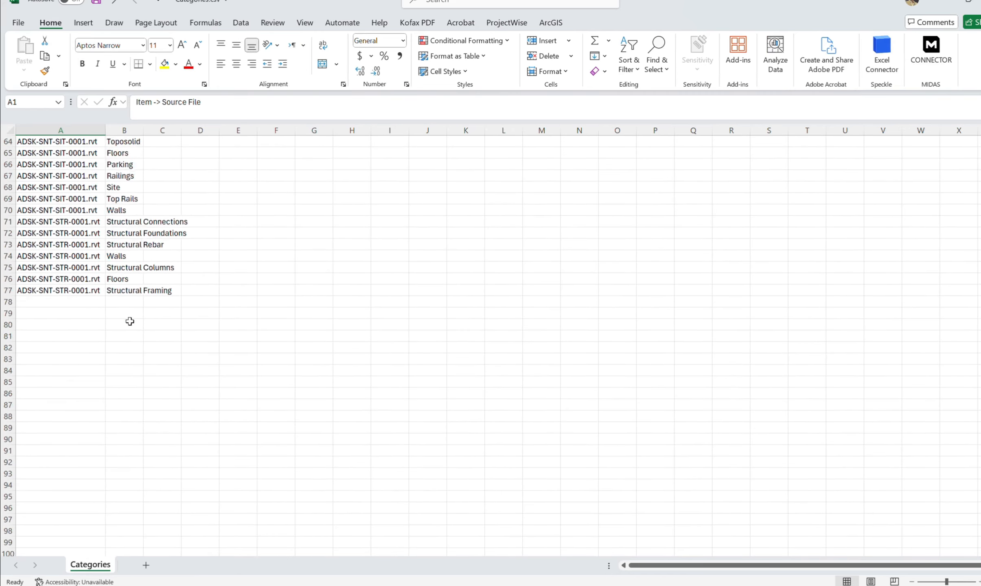
scroll(131, 321, "up", 20)
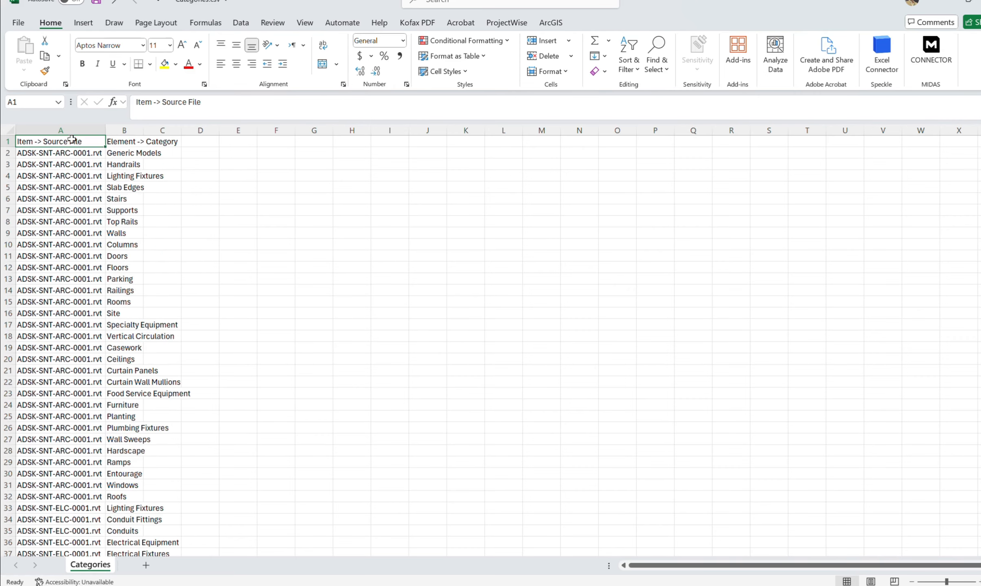
Step: Copy the prefix ADSK-SNT- from the source file name in cell A2
left_click(61, 154)
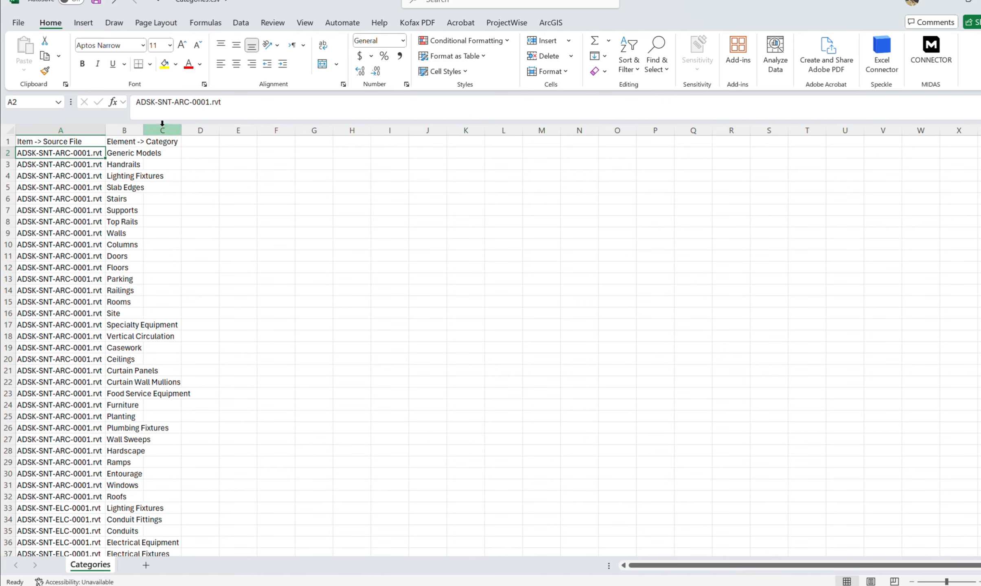
left_click_drag(176, 104, 135, 102)
key("ctrl+c")
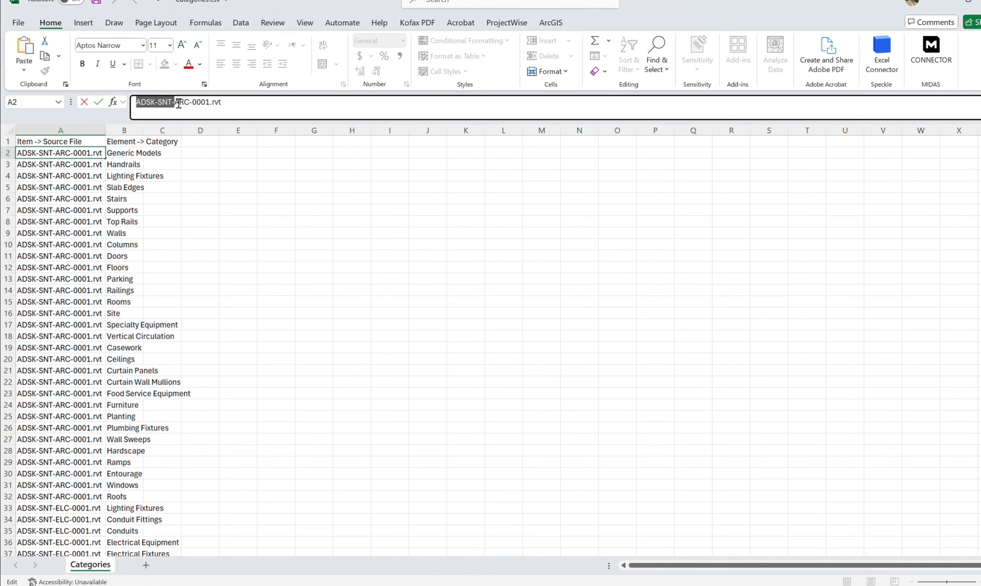
Step: Close the Categories.csv workbook without saving and return to the model in Navisworks
left_click(209, 178)
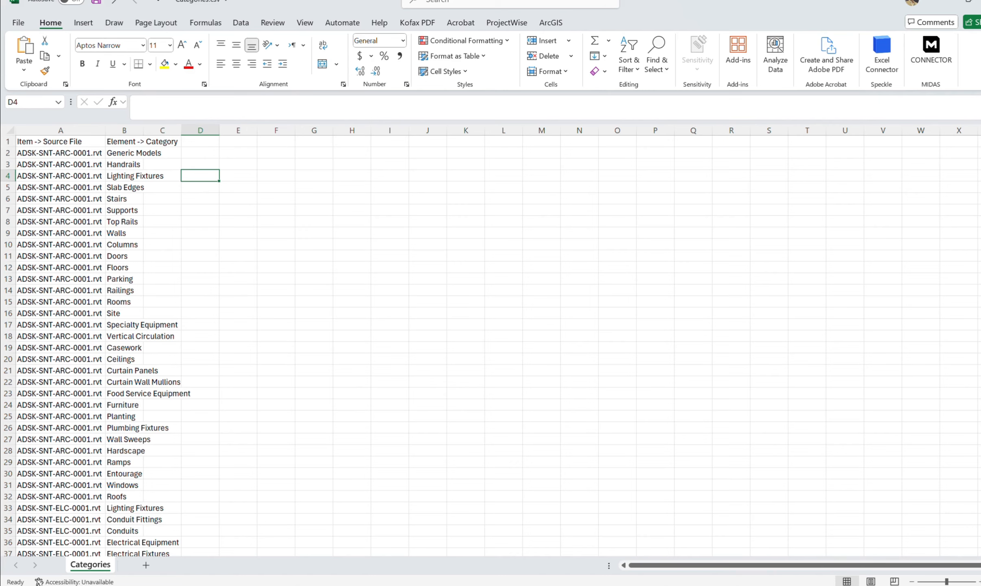
key("alt+F4")
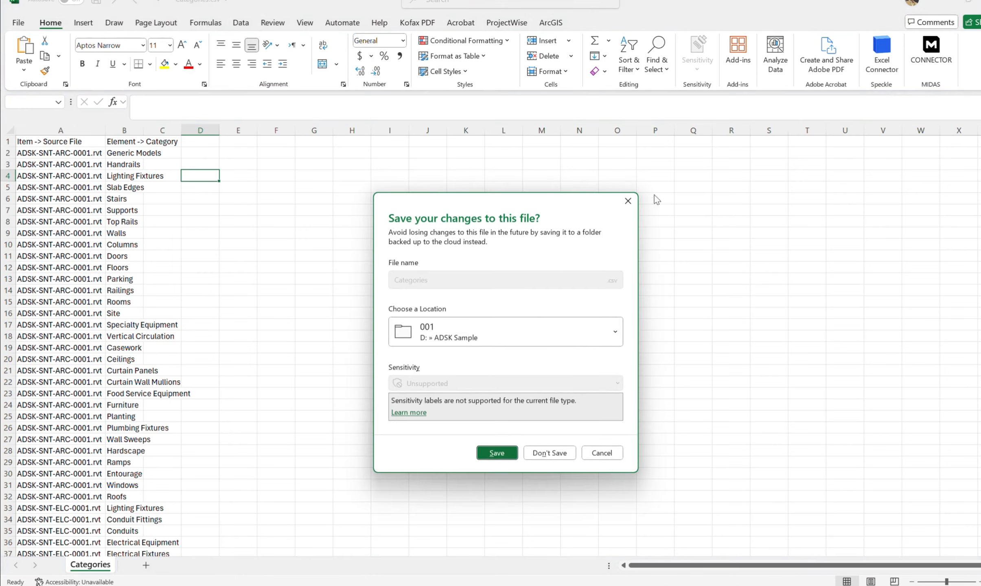
left_click(541, 452)
left_click(448, 132)
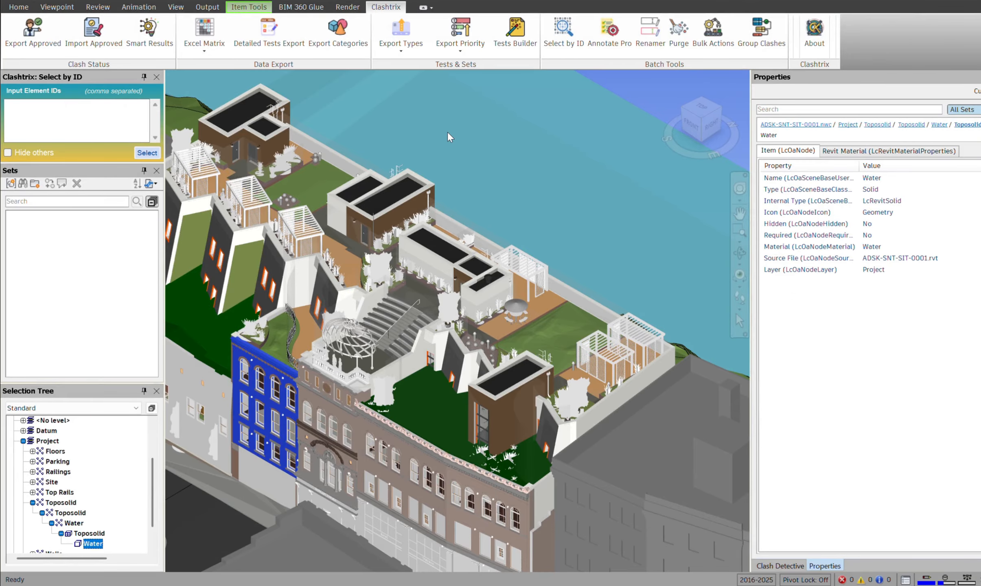
Step: Show Clash Detective and widen it until Selection A and Selection B are both in view
left_click(18, 7)
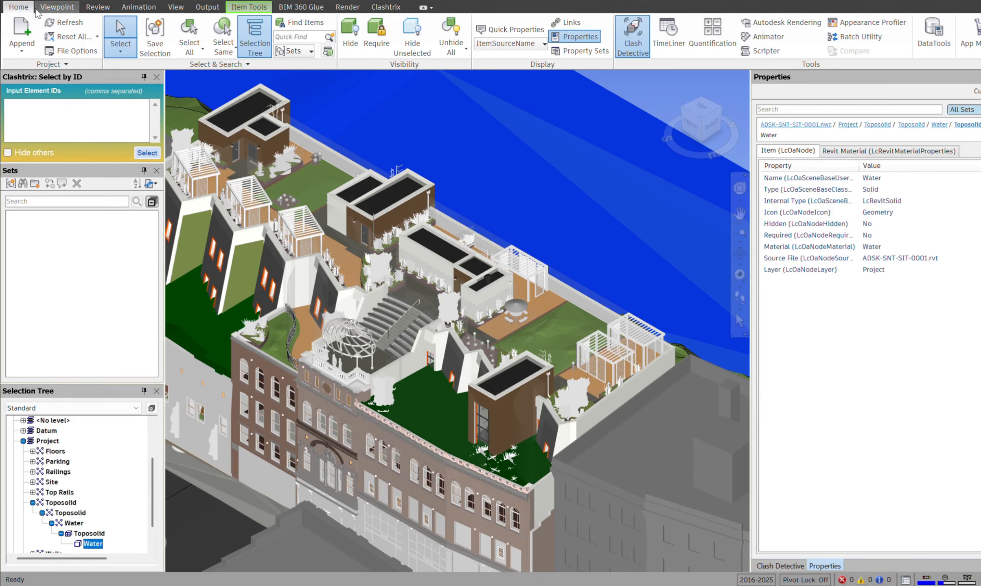
left_click(646, 45)
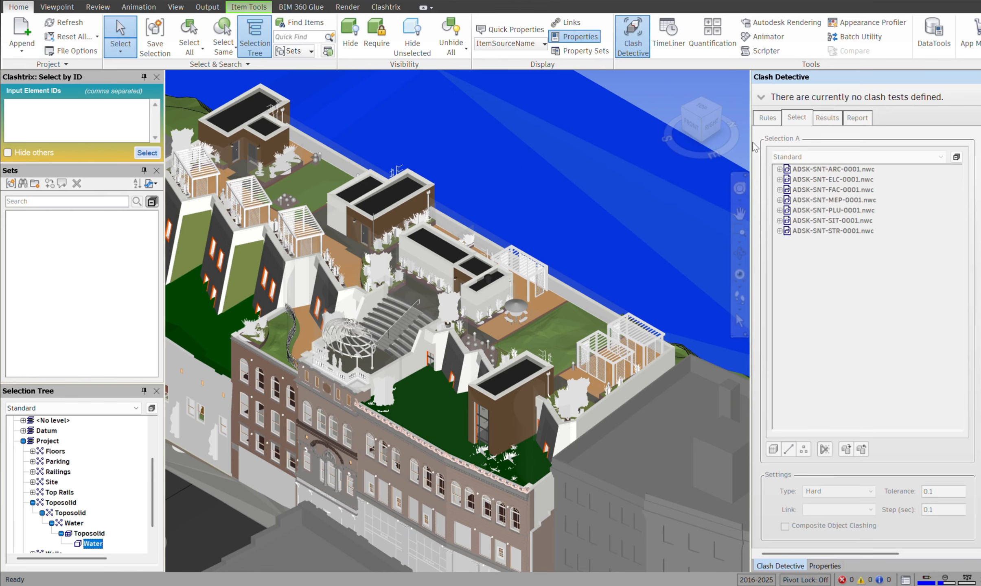
left_click_drag(751, 142, 605, 160)
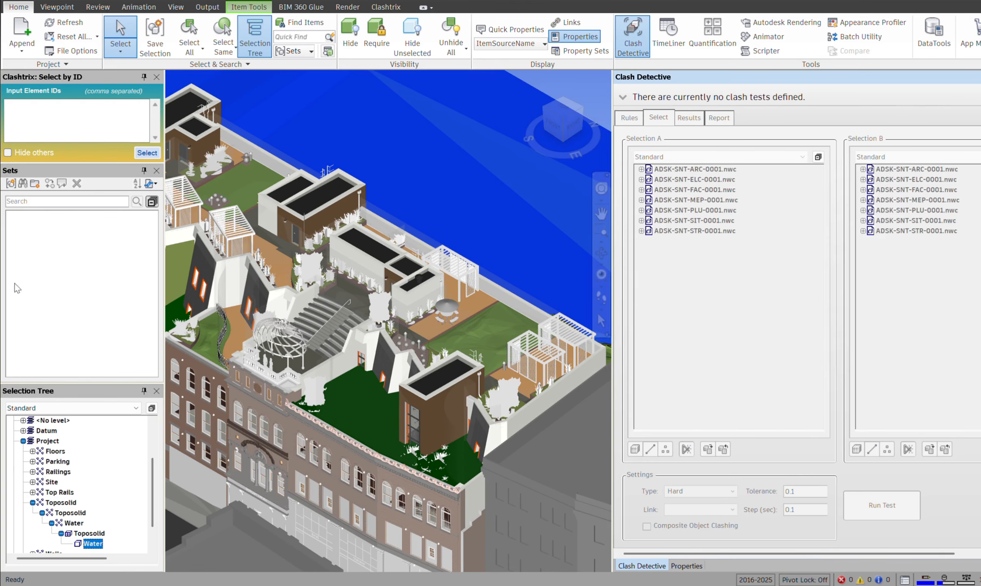
Step: Open the Clashtrix Tests Builder and restore its default values
left_click(385, 7)
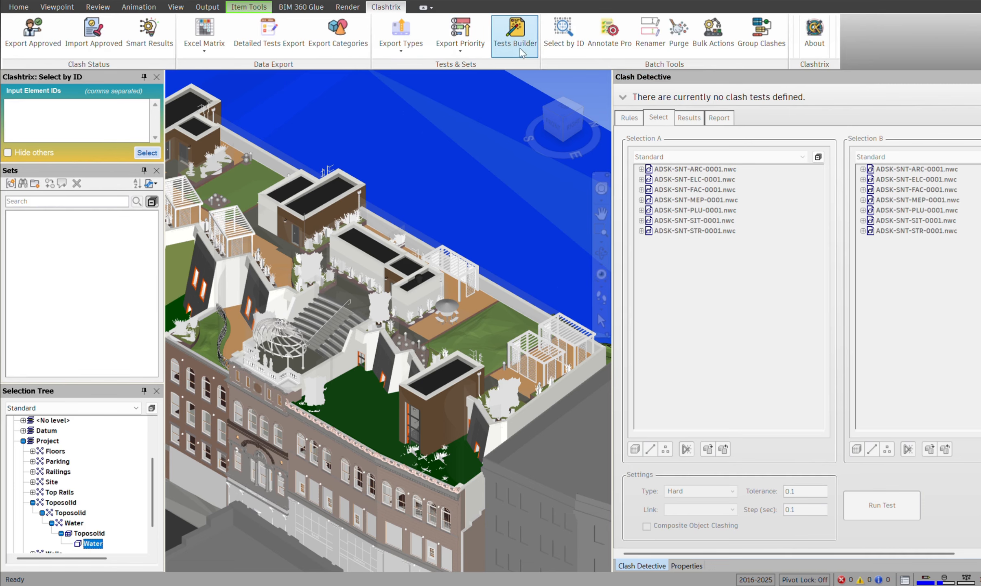
left_click(522, 44)
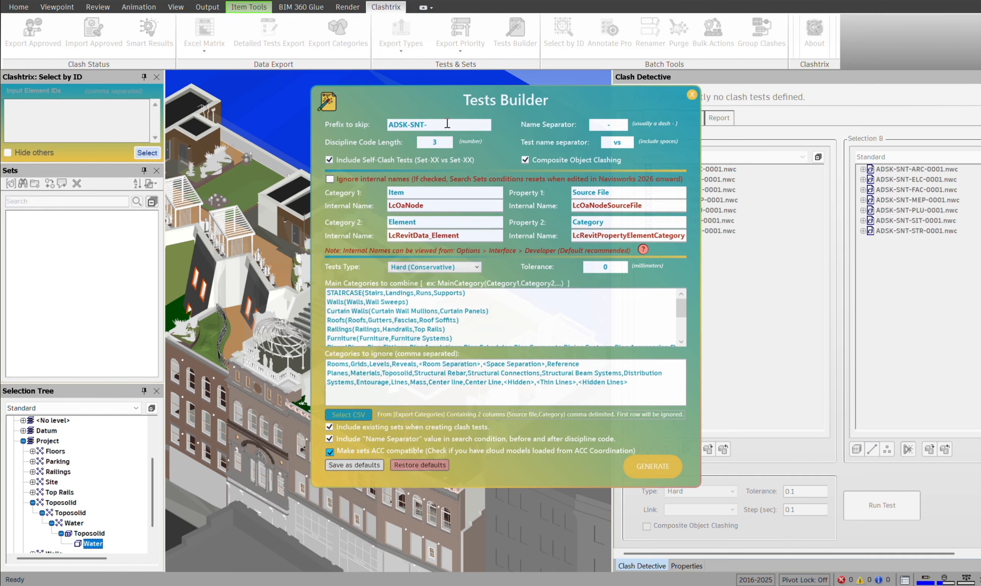
left_click(420, 465)
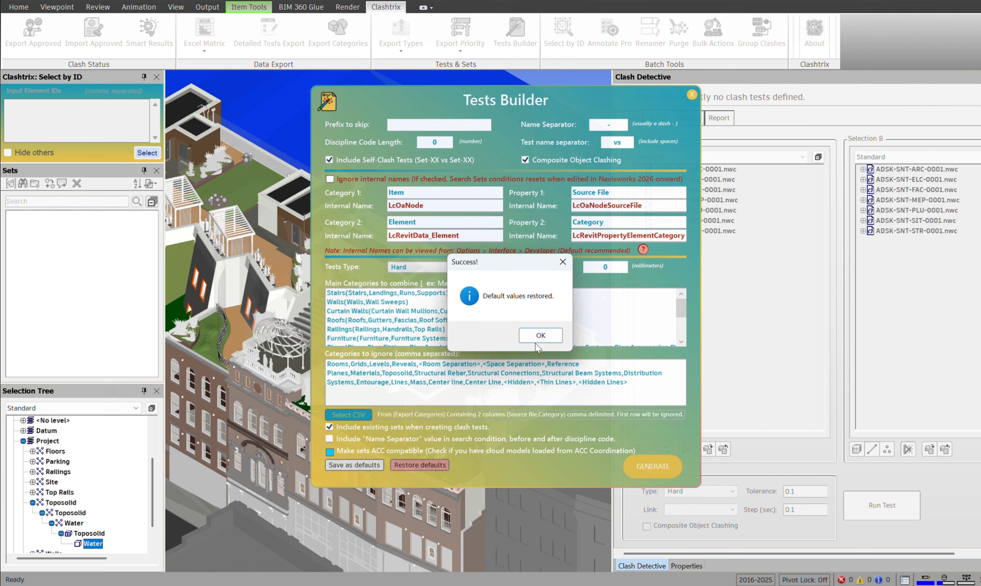
left_click(541, 332)
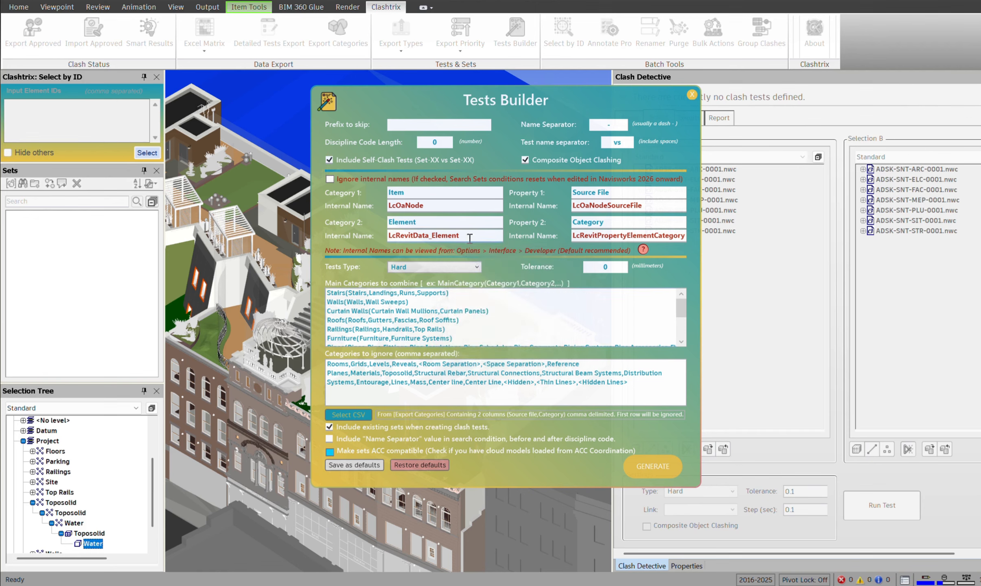
Step: Paste ADSK-SNT- as the prefix to skip in the Tests Builder
left_click(412, 125)
key("ctrl+v")
left_click_drag(434, 126, 377, 126)
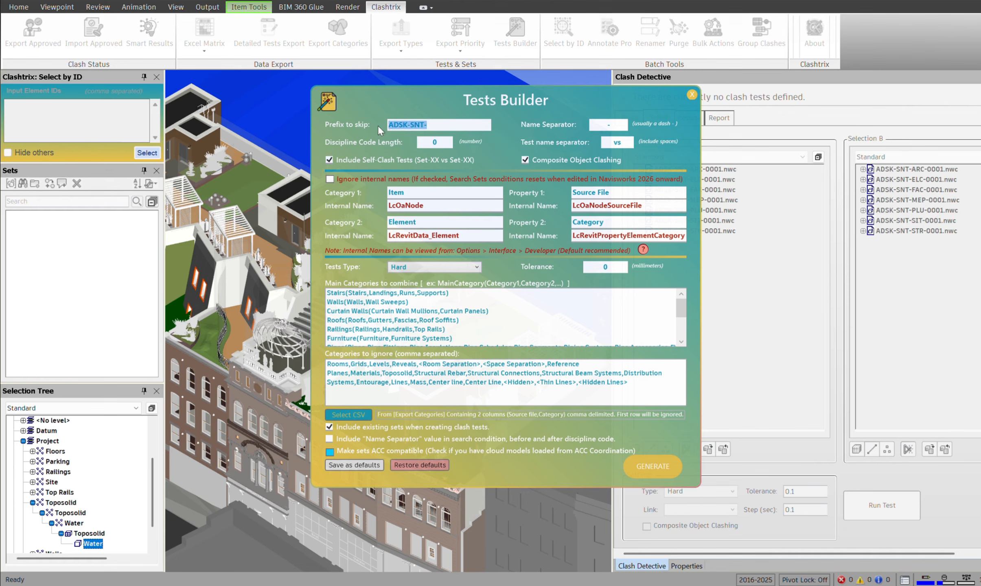
left_click(441, 124)
left_click_drag(443, 125, 371, 125)
Step: Set the discipline code length to 3 and check the name separator and test name separator
left_click_drag(445, 141, 426, 141)
left_click_drag(611, 124, 596, 124)
left_click(623, 143)
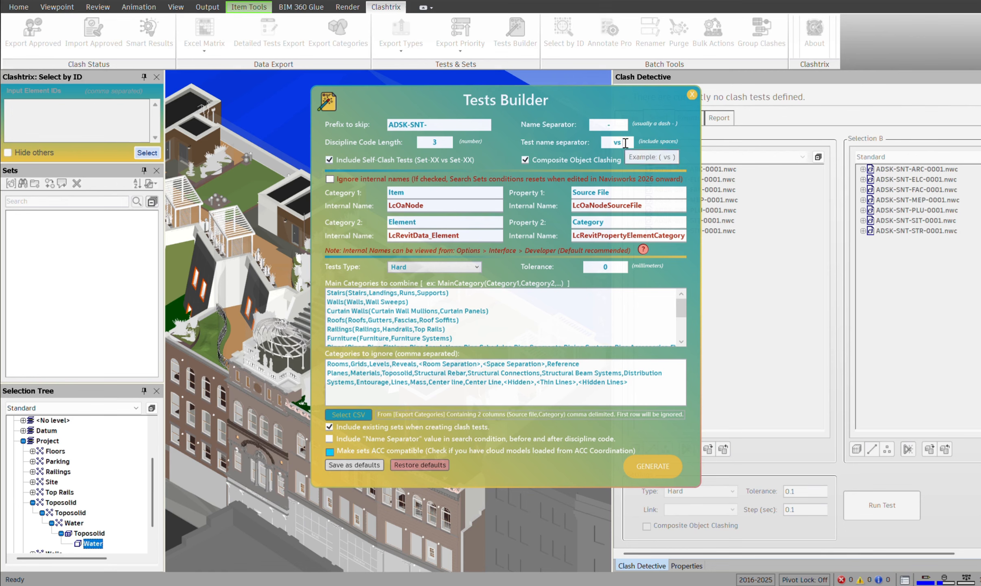
left_click_drag(629, 142, 594, 146)
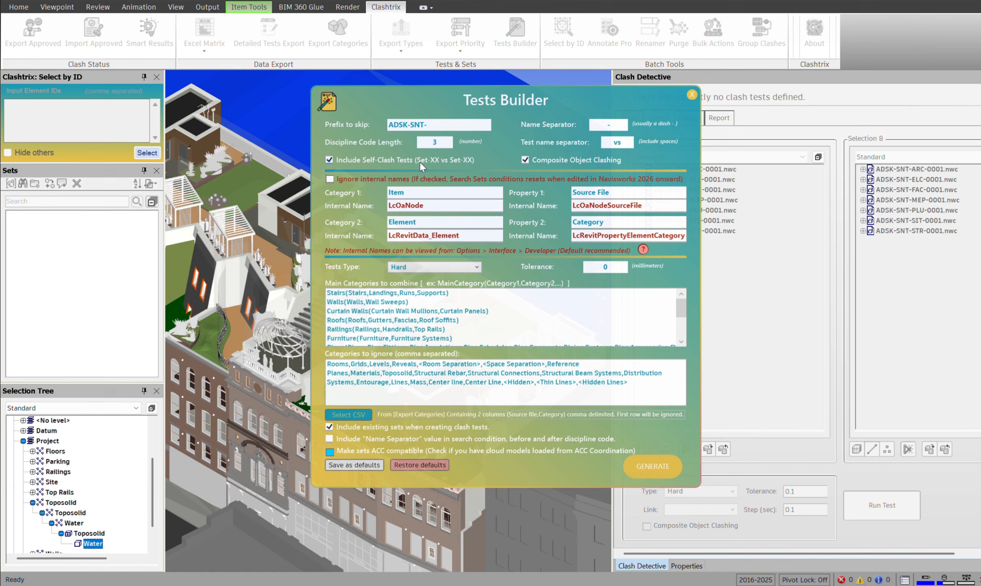
Step: Keep self-clash tests included and turn on ignoring internal names
left_click(331, 160)
left_click(357, 179)
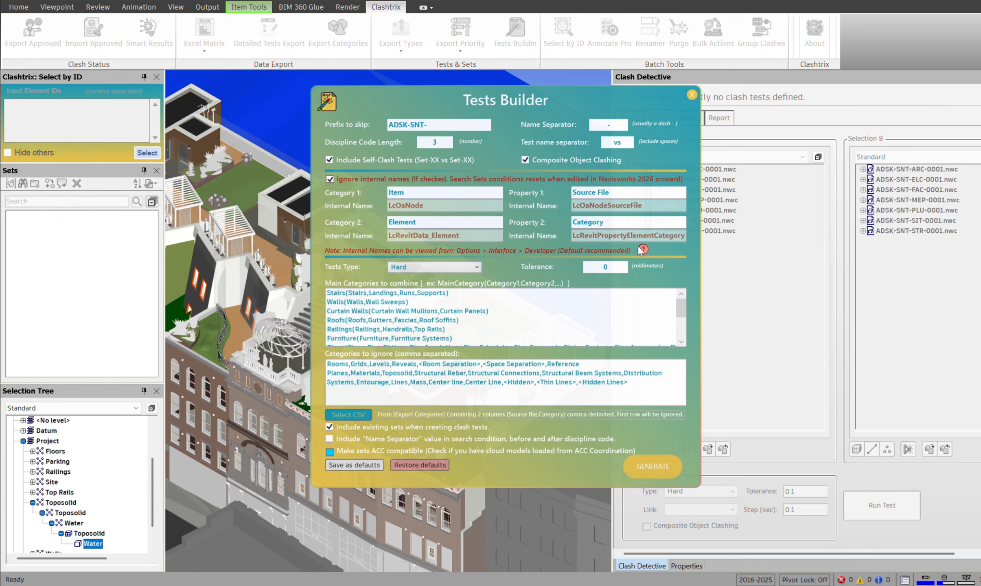
Step: Read the note on internal names, then turn off ignoring internal names in the Tests Builder
mouse_move(643, 252)
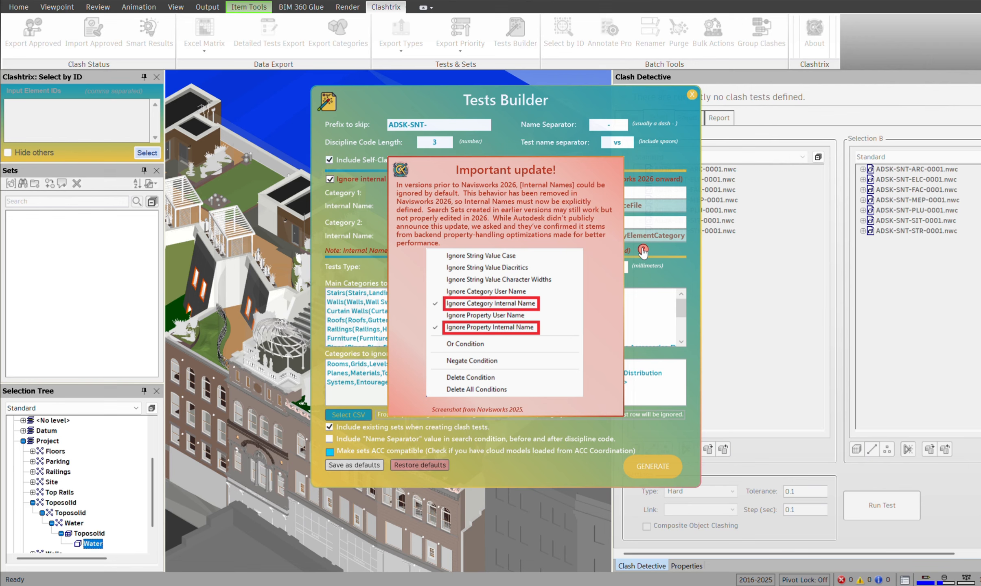
left_click(363, 179)
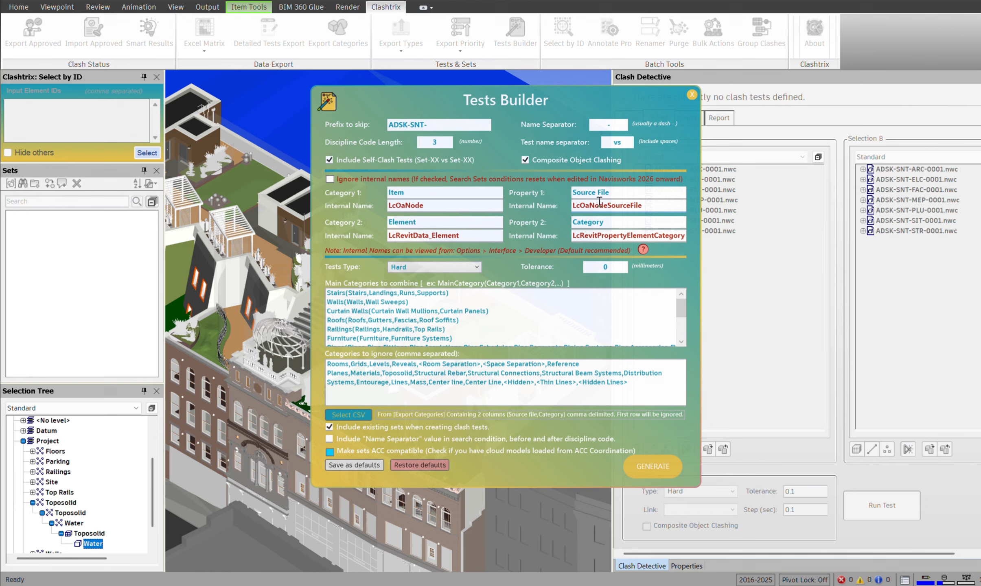
double_click(447, 208)
Step: Keep the tests type as Hard and set the clash tolerance to 25 mm
left_click(427, 271)
left_click(479, 278)
double_click(623, 269)
type("25")
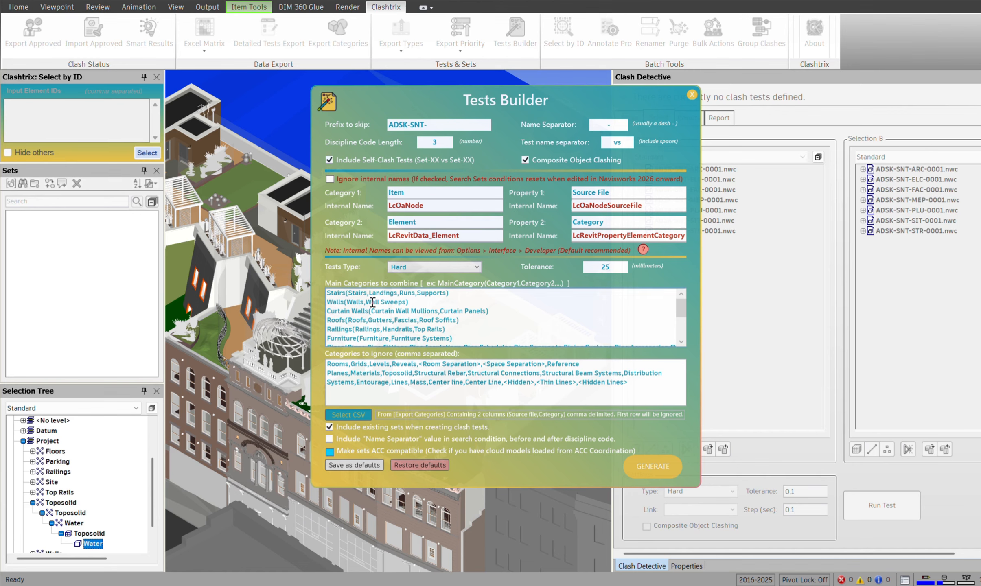
Step: Rename the Stairs main category to STAIRCASE in the list of main categories to combine
scroll(337, 305, "down", 2)
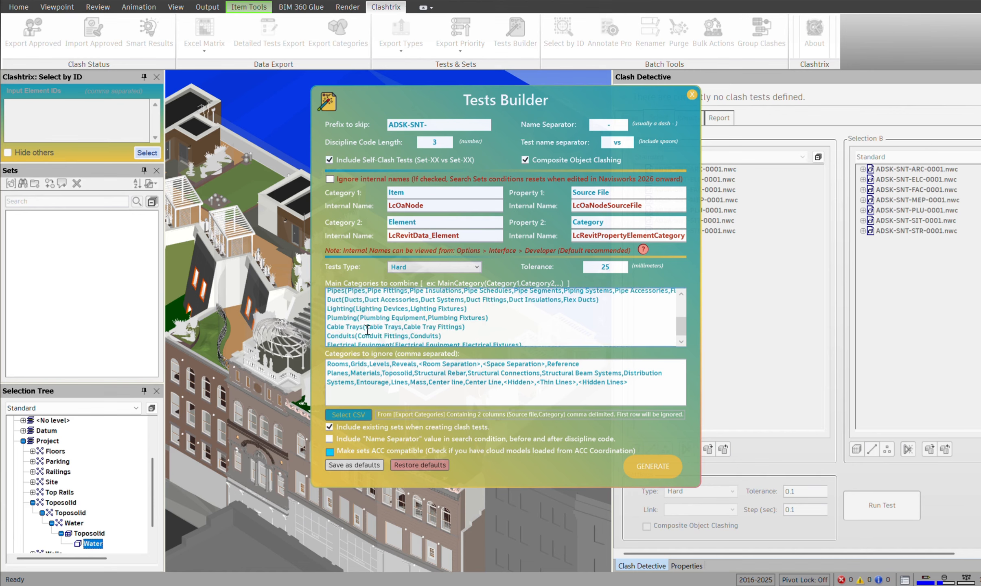
scroll(367, 328, "up", 1)
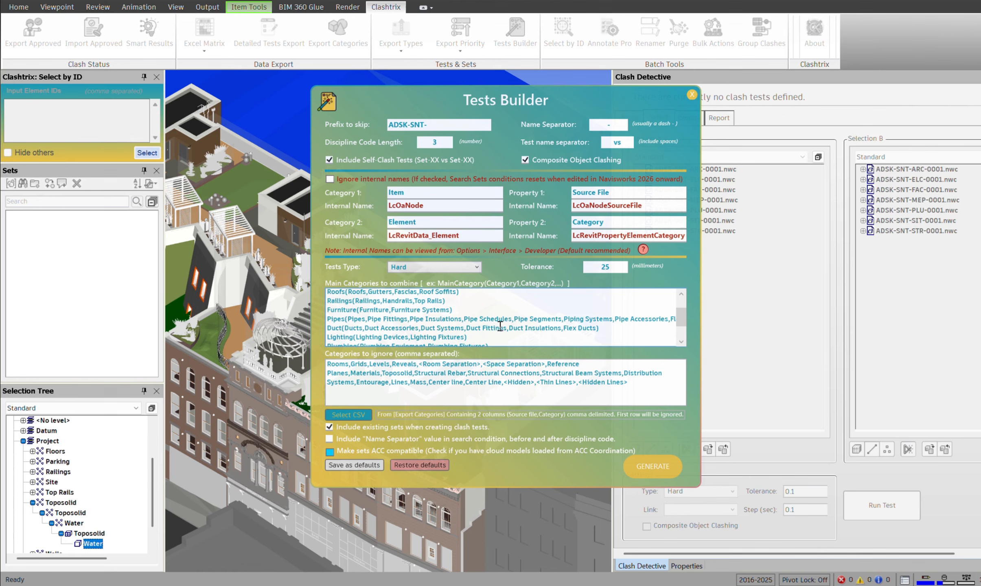
scroll(464, 311, "up", 1)
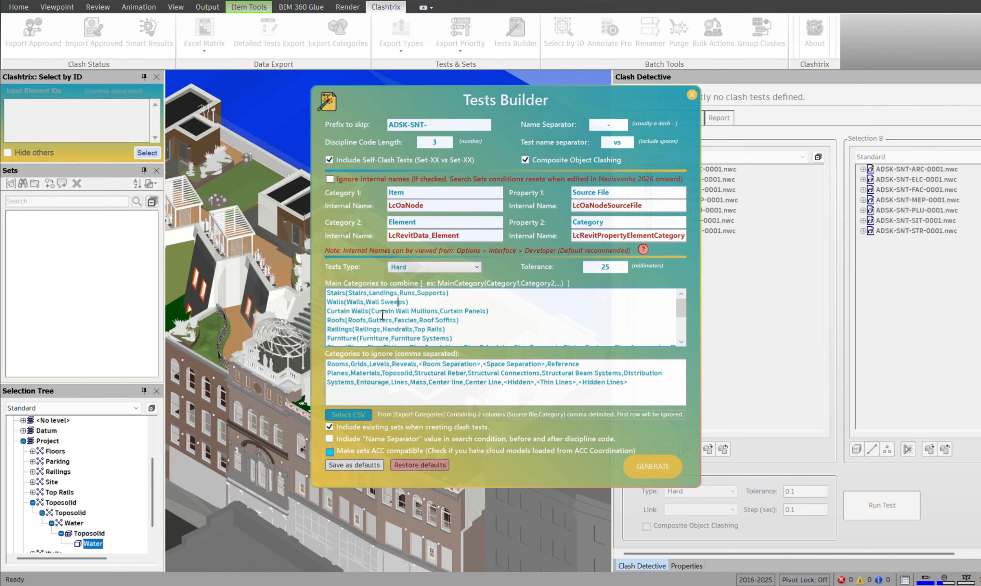
double_click(344, 293)
type("STARICASE")
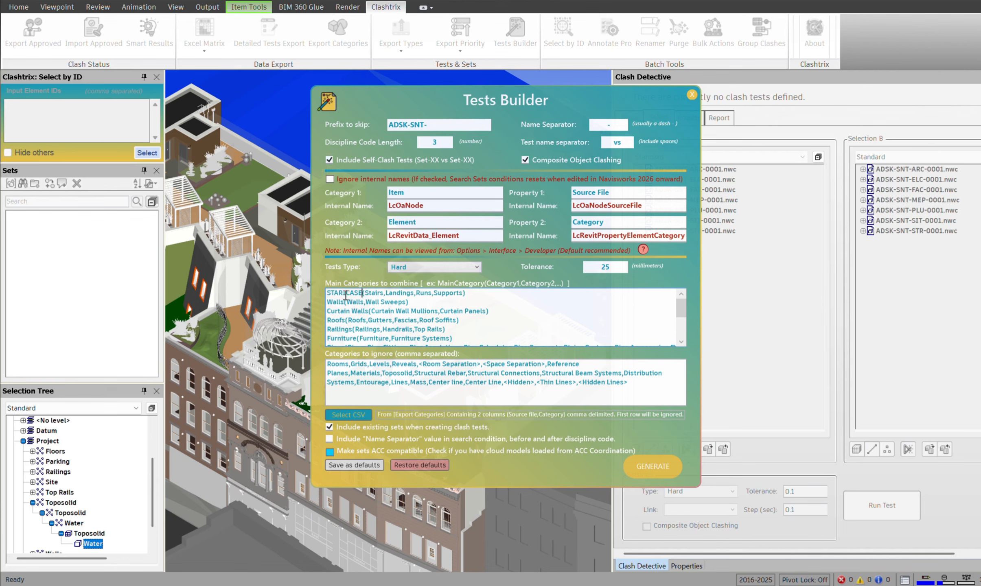
left_click_drag(345, 293, 340, 296)
type("IR")
left_click(491, 297)
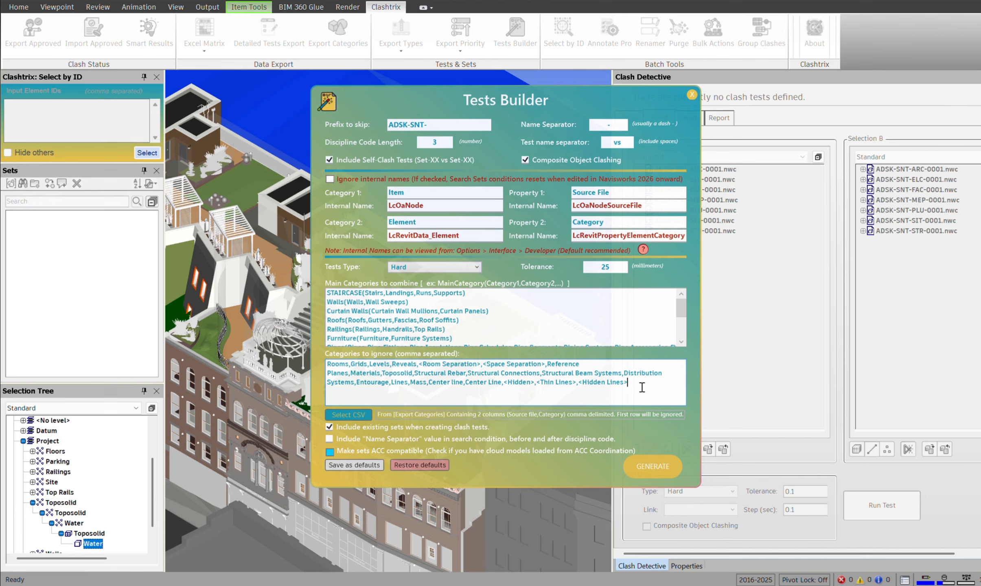
Step: Review the categories to ignore and load Categories.csv from the 001 folder as the category source
key("ctrl+a")
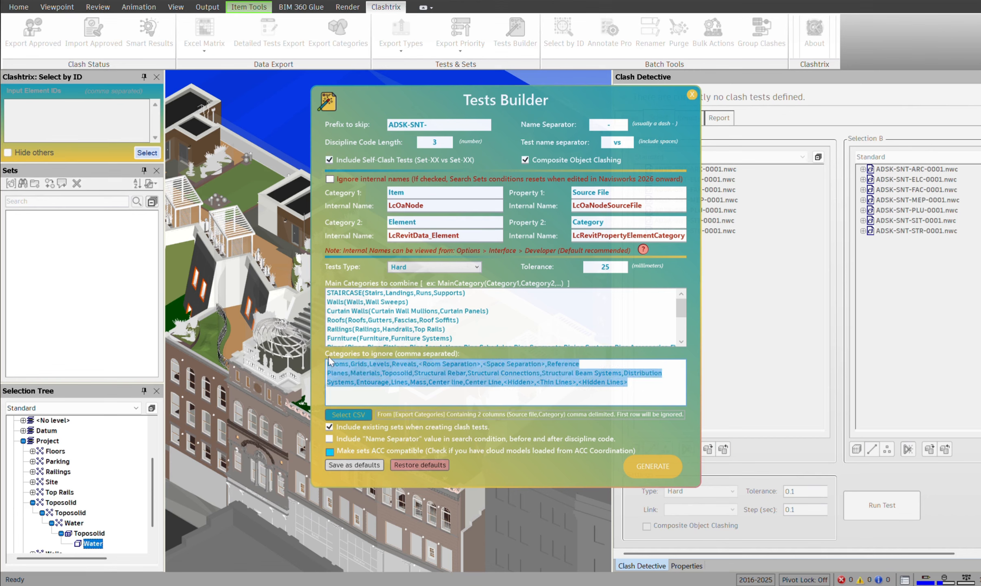
left_click(621, 377)
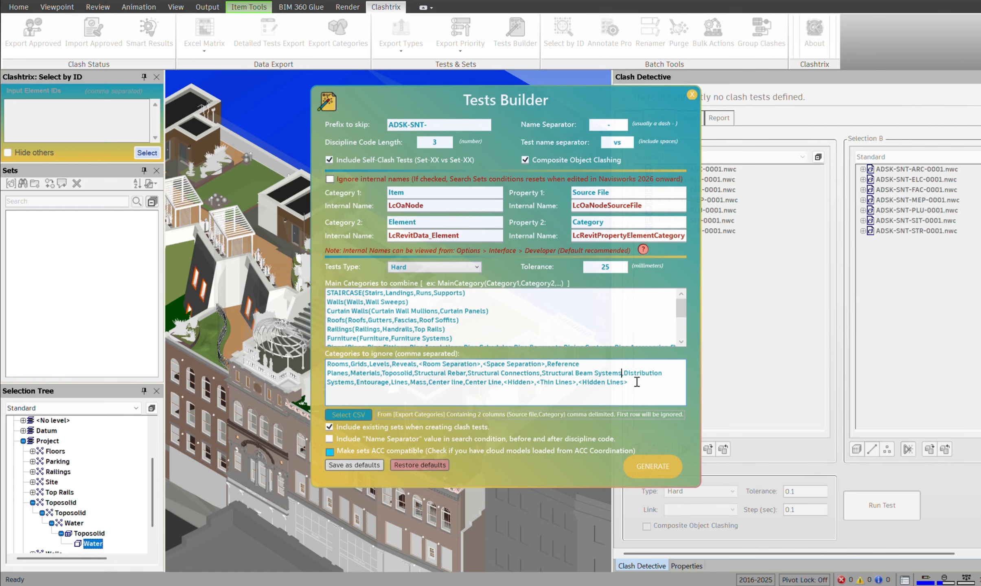
left_click(354, 413)
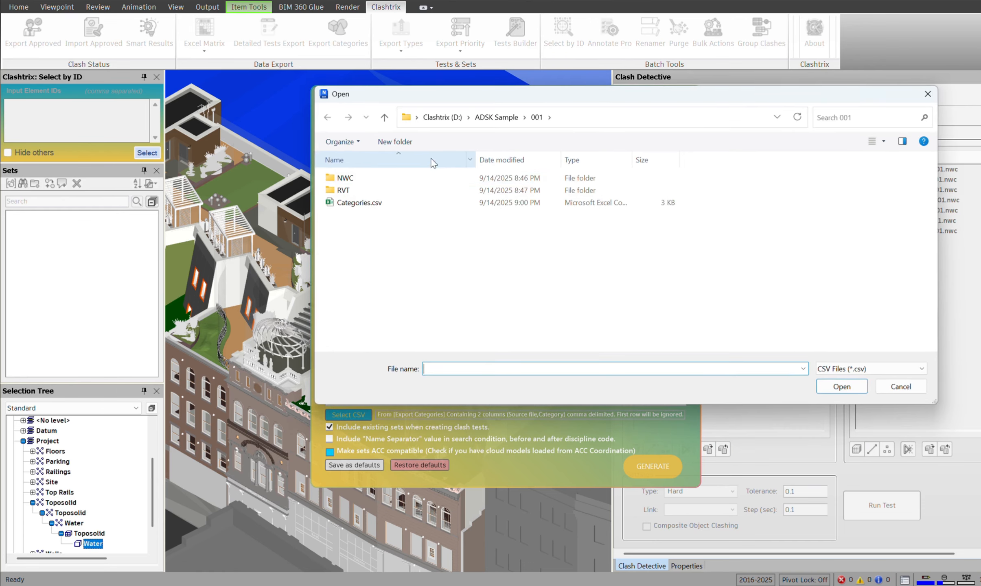
left_click(370, 202)
left_click(839, 386)
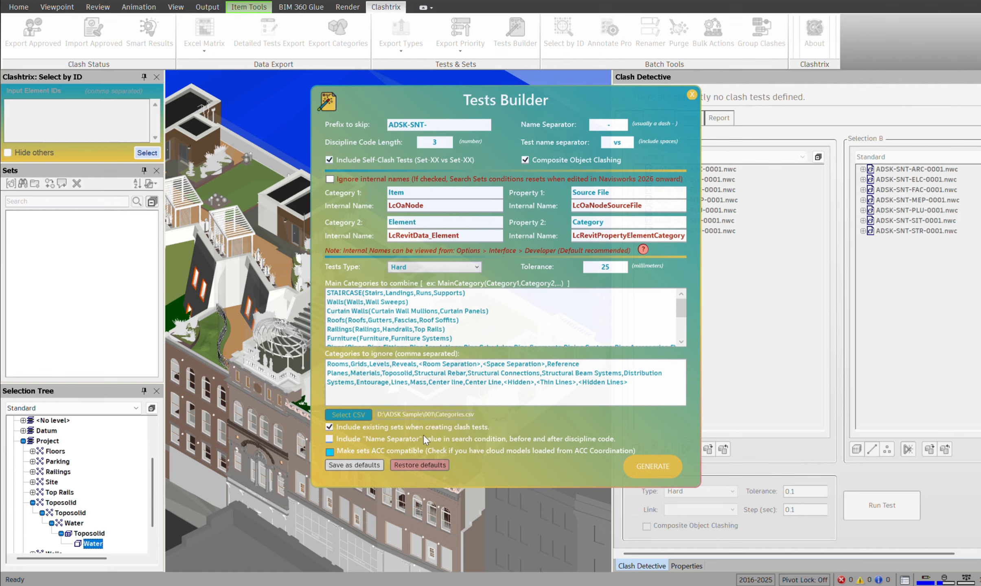
Step: Include the name separator value in the search condition and make the sets ACC compatible
left_click(370, 454)
left_click(371, 455)
left_click_drag(614, 124, 601, 125)
left_click(383, 451)
left_click(370, 452)
Step: Save the current settings as defaults, then close and reopen the Tests Builder
left_click(354, 464)
left_click(539, 336)
left_click(691, 94)
left_click(514, 42)
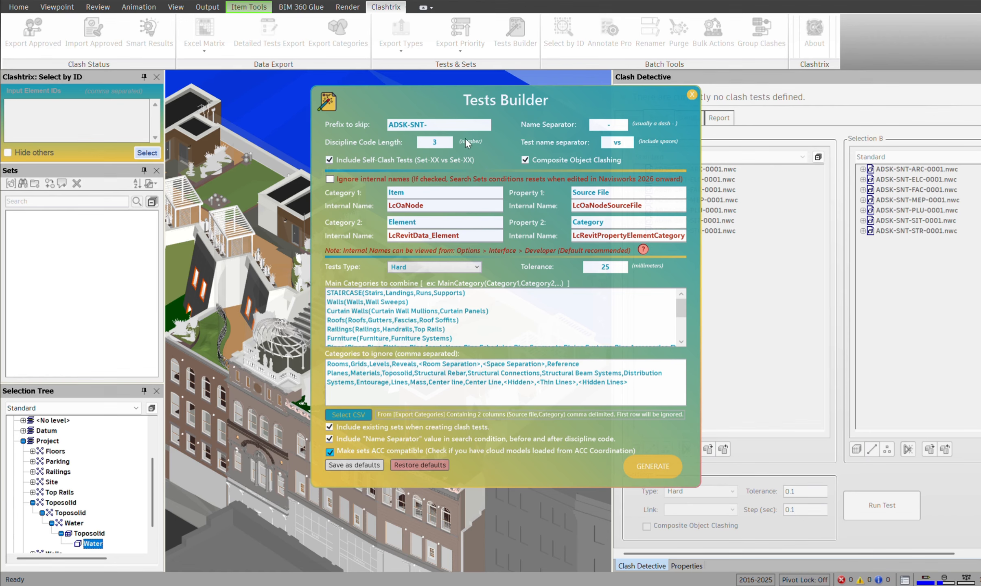
Step: Select Categories.csv again as the category source and generate the search sets and clash tests
left_click(360, 415)
left_click(366, 202)
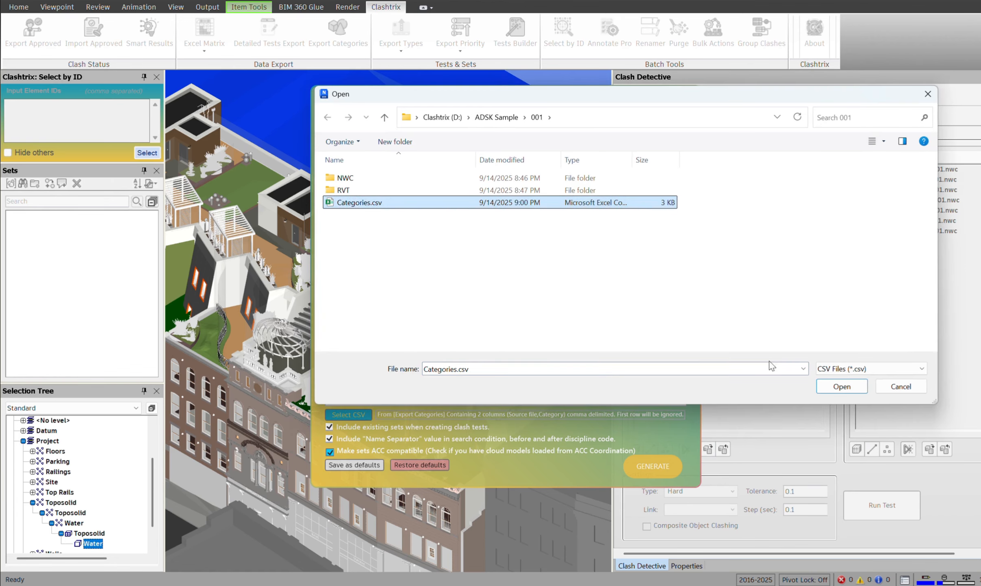
left_click(841, 386)
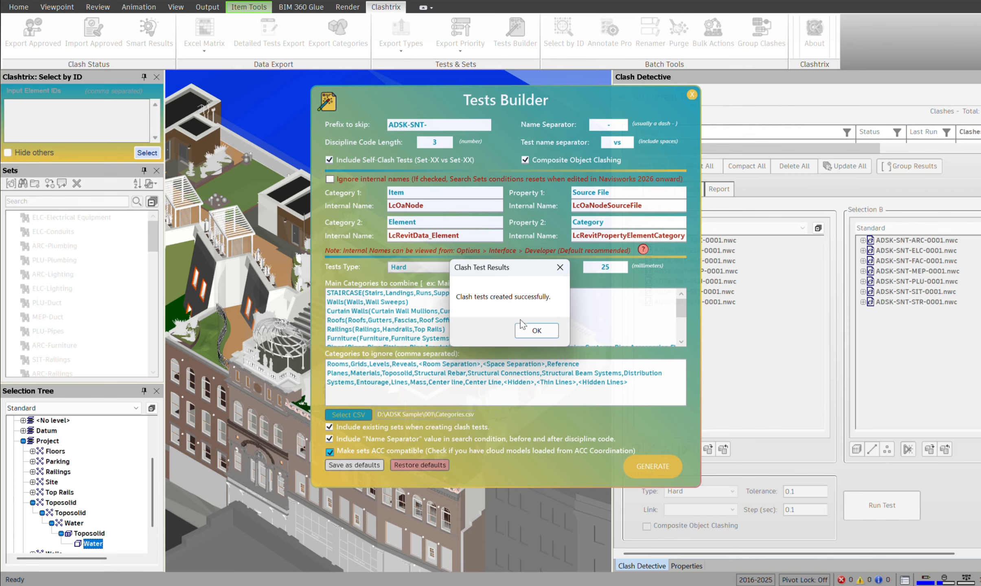
left_click(535, 331)
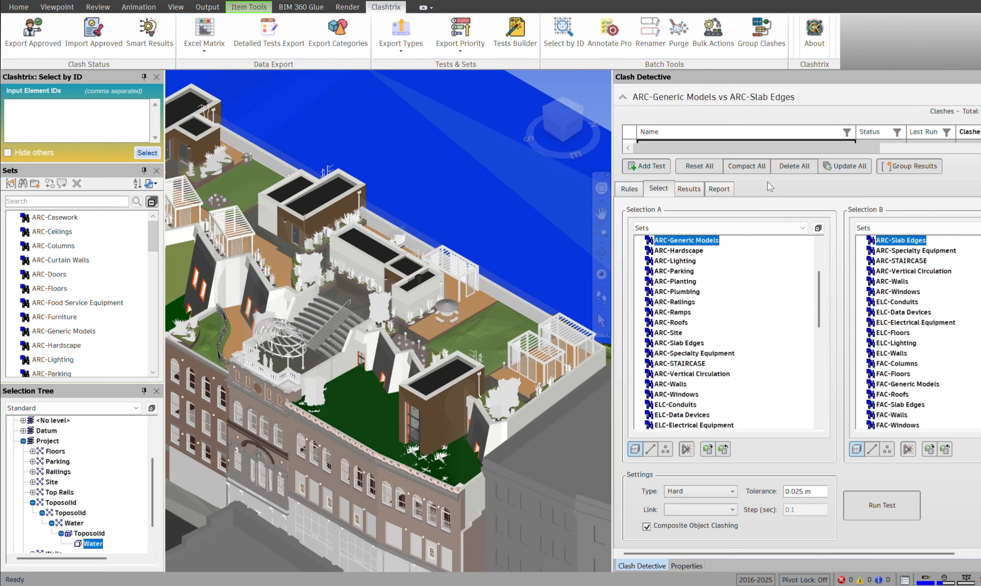
Step: Enlarge the clash tests list and look through the generated search sets and clash tests
left_click_drag(768, 179, 760, 339)
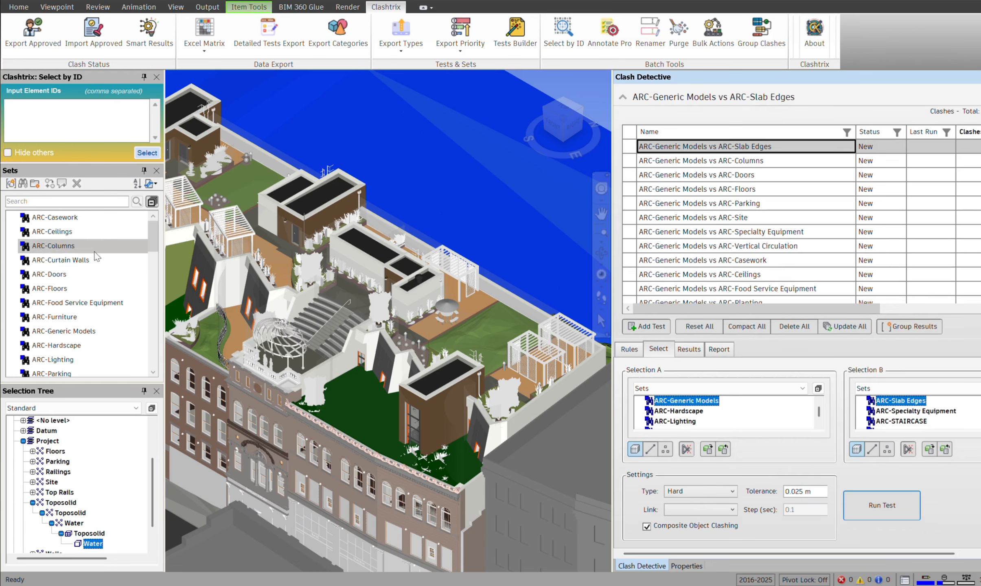
left_click(155, 240)
mouse_move(154, 236)
left_mouse_down()
mouse_move(146, 353)
mouse_move(152, 232)
left_mouse_up()
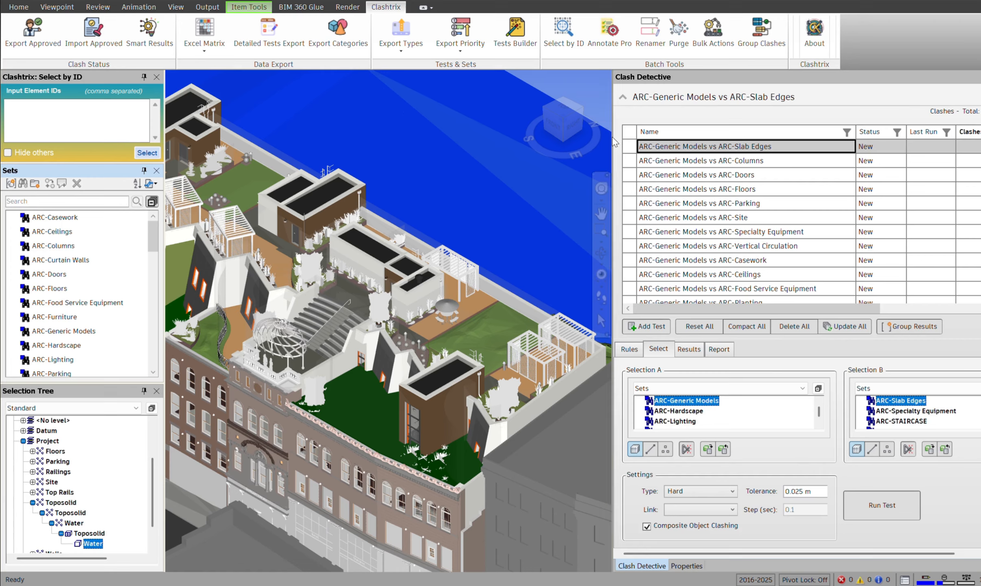
scroll(944, 136, "right", 5)
scroll(716, 224, "down", 5)
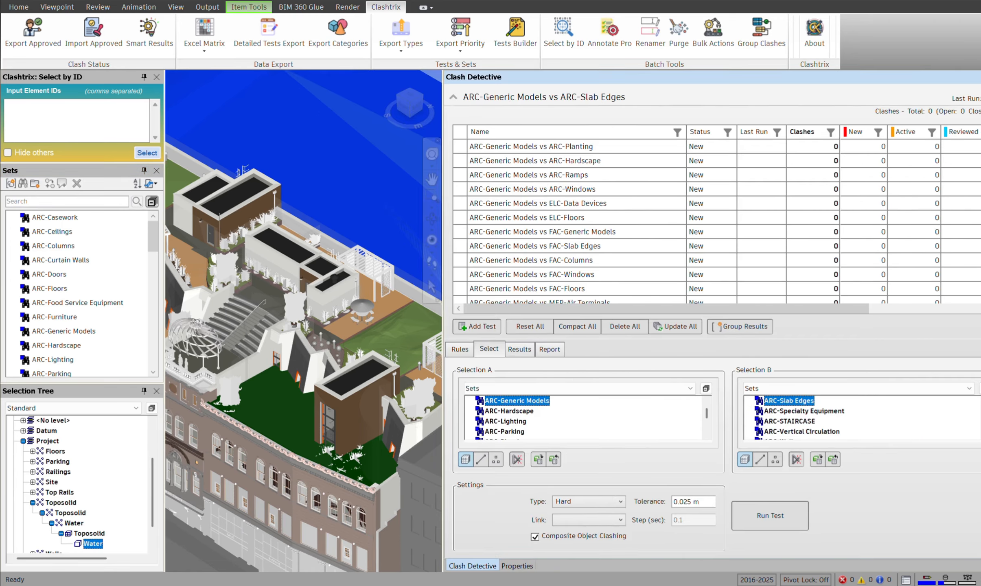
scroll(716, 222, "down", 15)
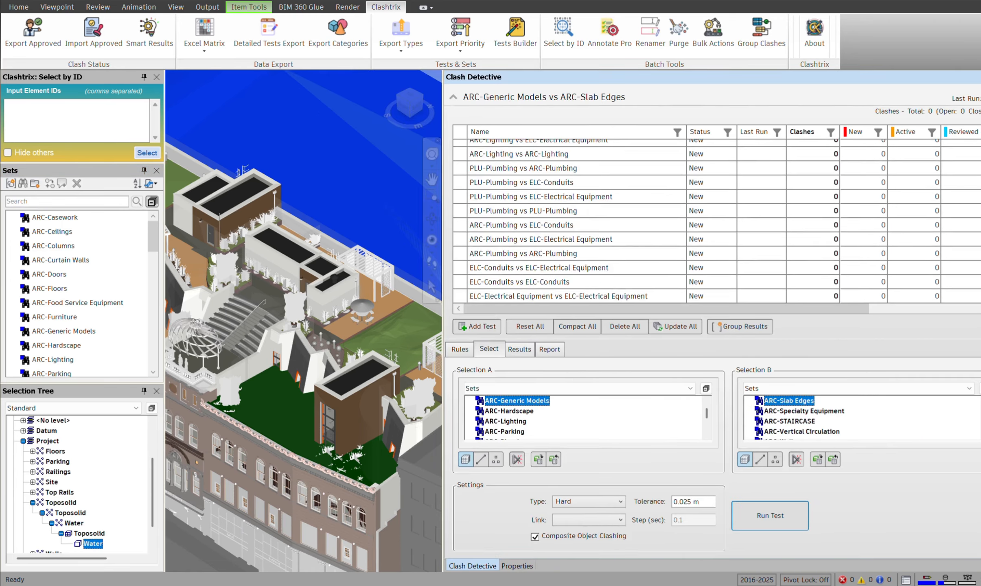
scroll(716, 222, "up", 20)
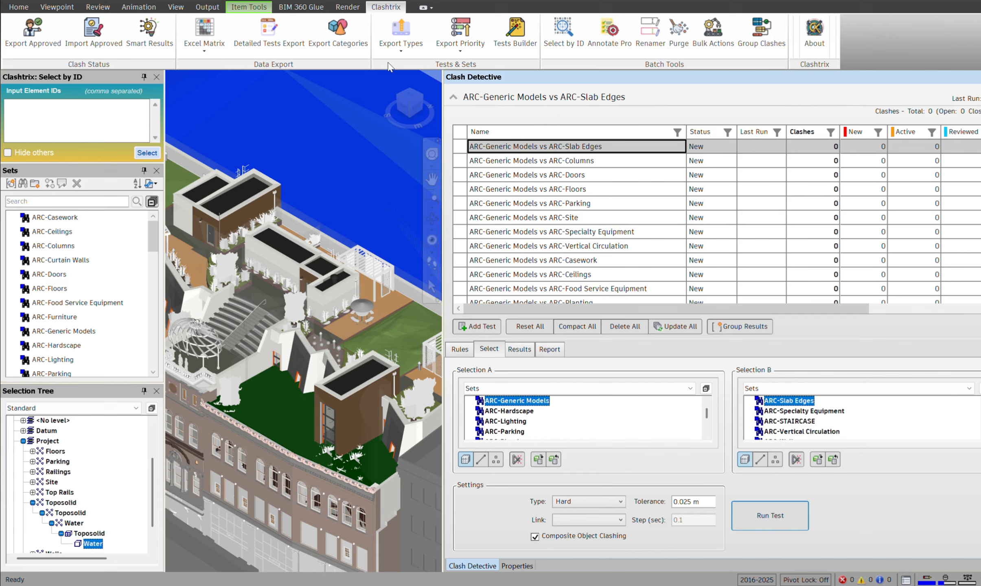
Step: Check the developer options for showing internal names and view the Water item's properties with their internal names
left_click(17, 8)
left_click(3, 4)
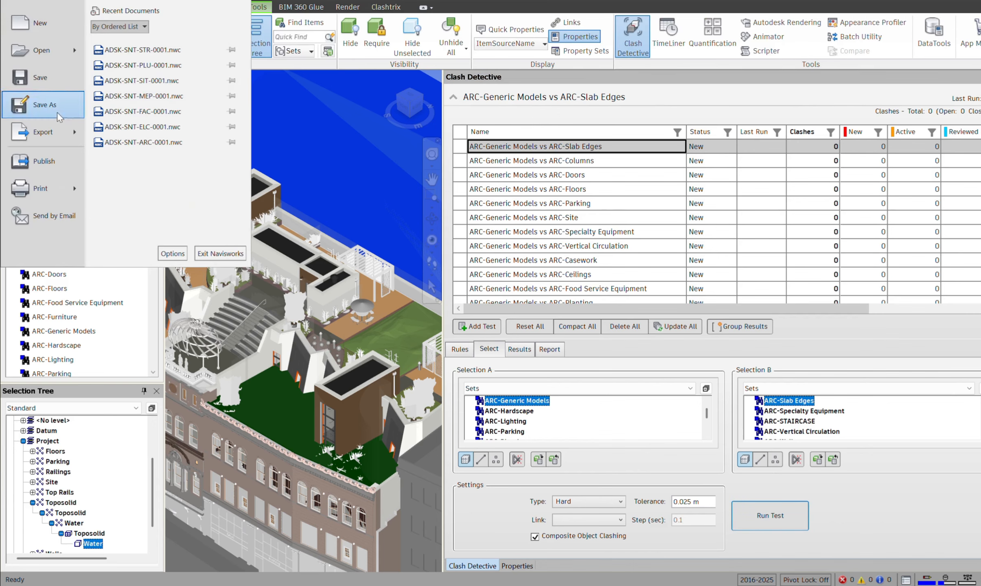
left_click(174, 249)
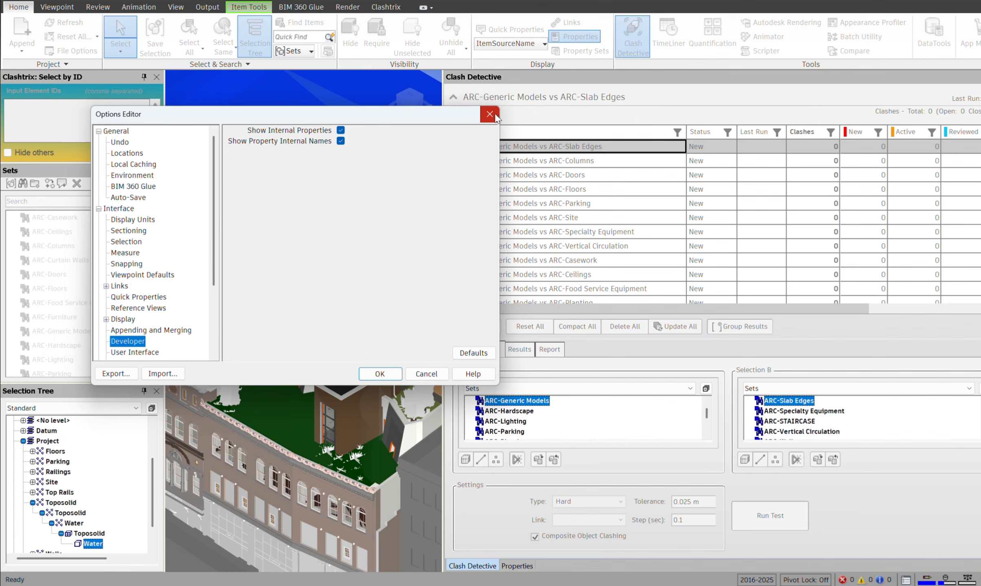
left_click(379, 373)
left_click(518, 566)
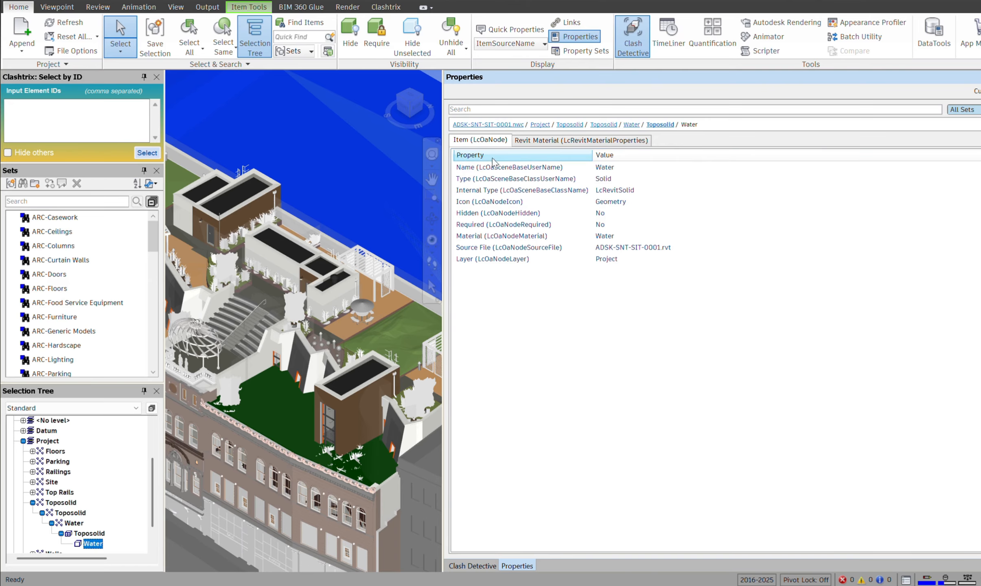
left_click(472, 565)
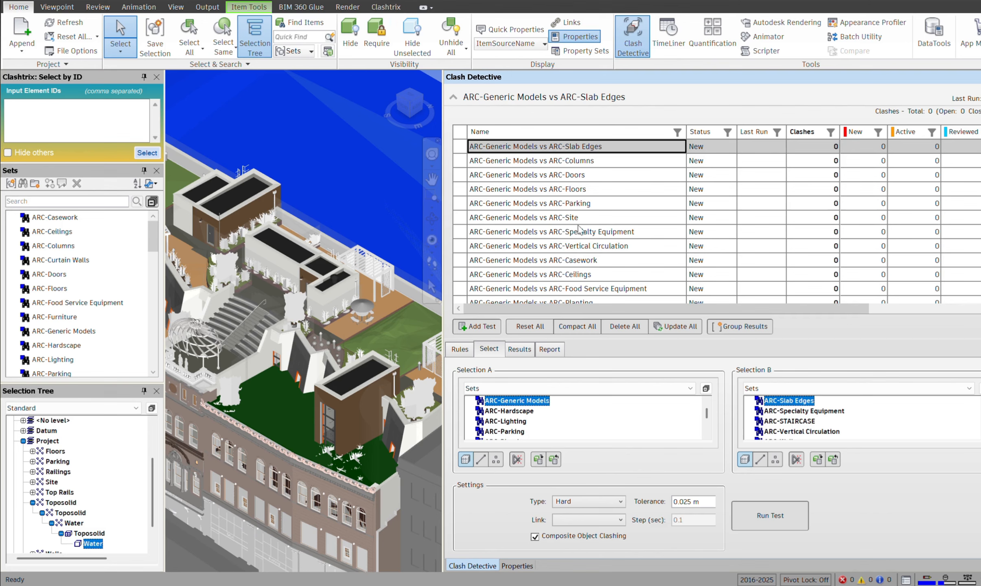
Step: Run all clash tests in Clash Detective and look through the updated list
left_click(379, 7)
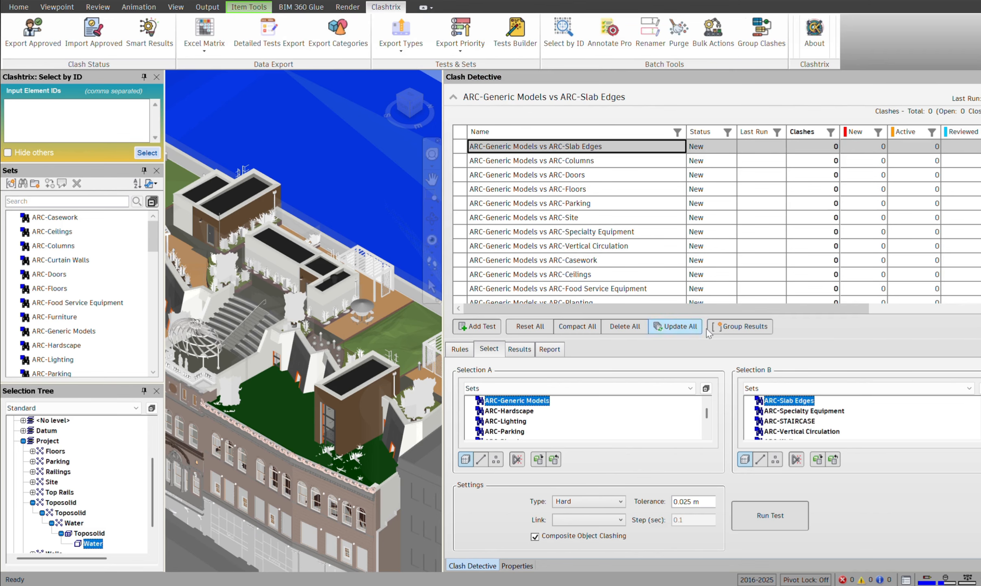
left_click(678, 328)
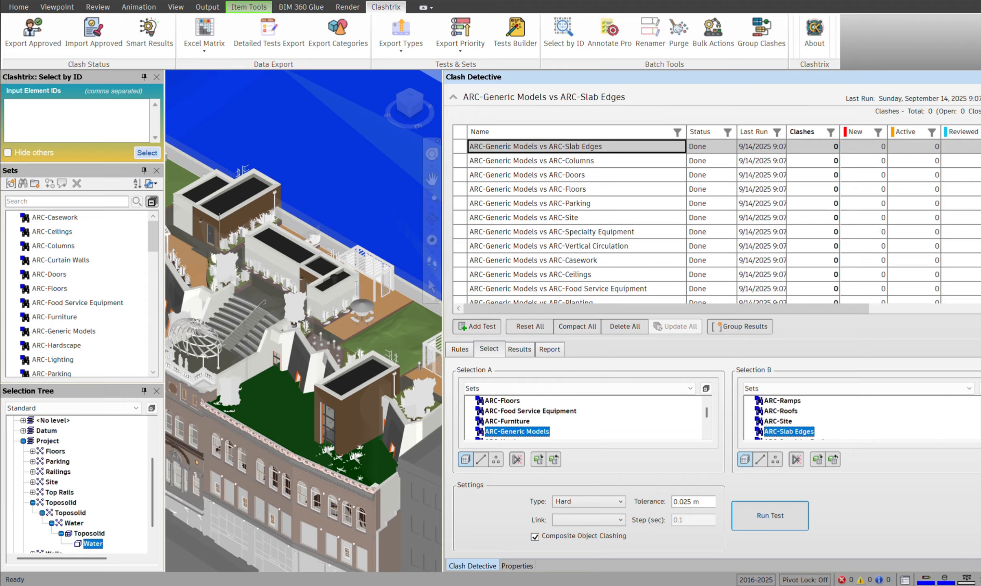
scroll(716, 221, "down", 20)
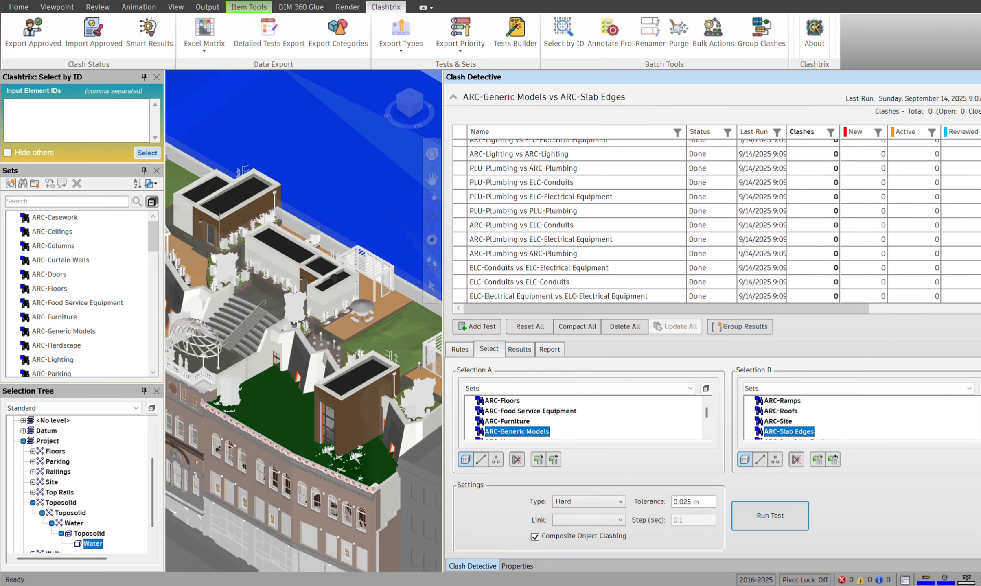
scroll(886, 136, "up", 20)
Step: Sort the clash tests by number of clashes in descending order
left_click(808, 133)
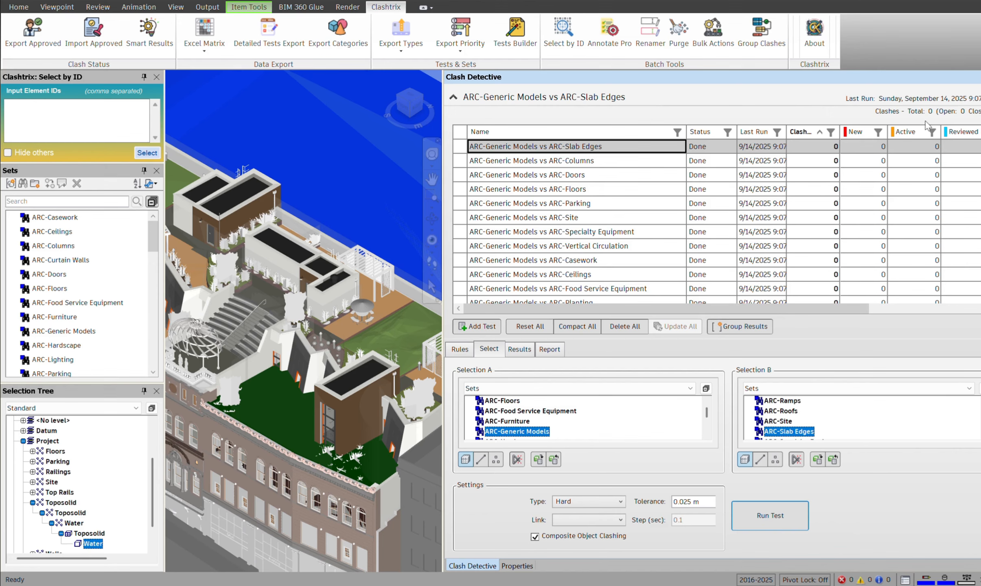
left_click(800, 134)
scroll(954, 184, "up", 15)
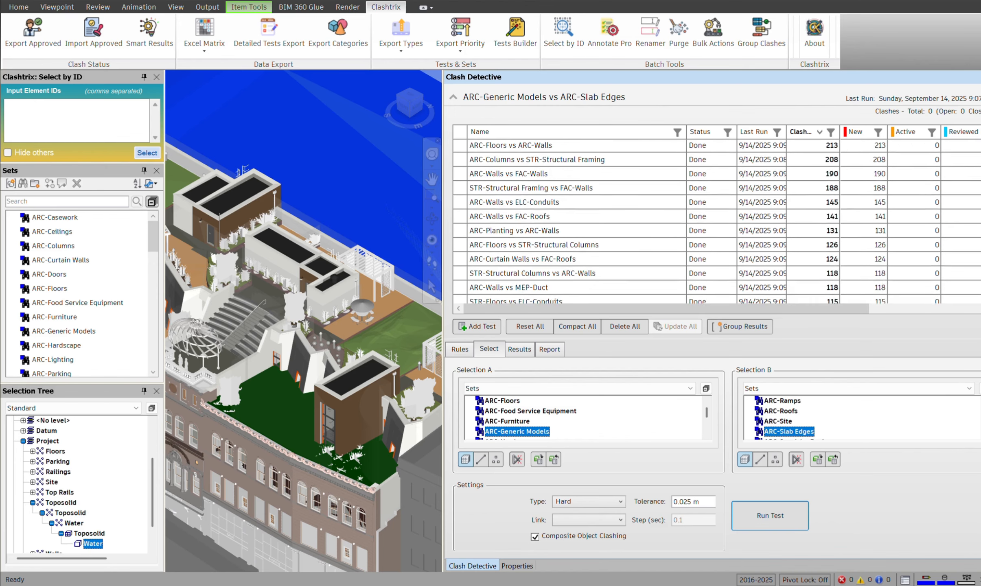
scroll(954, 184, "up", 2)
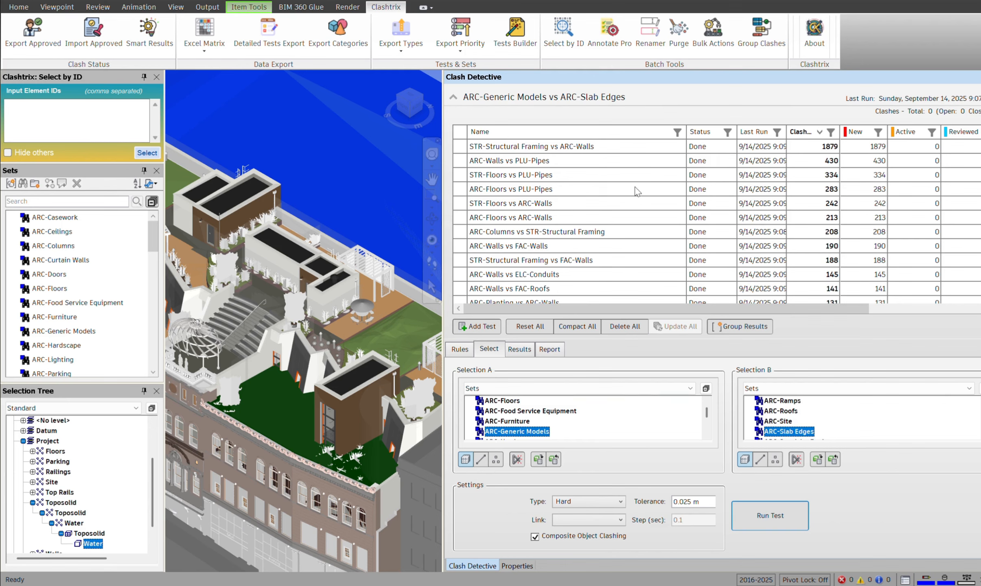
Step: Select the STR-Structural Framing vs ARC-Walls test and check its selections and tolerance
left_click(525, 148)
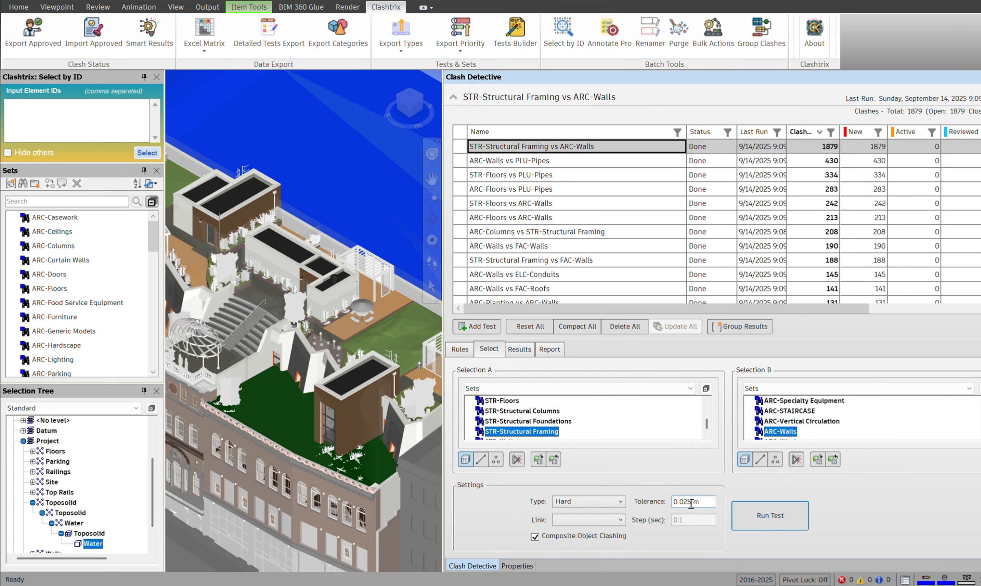
left_click(528, 162)
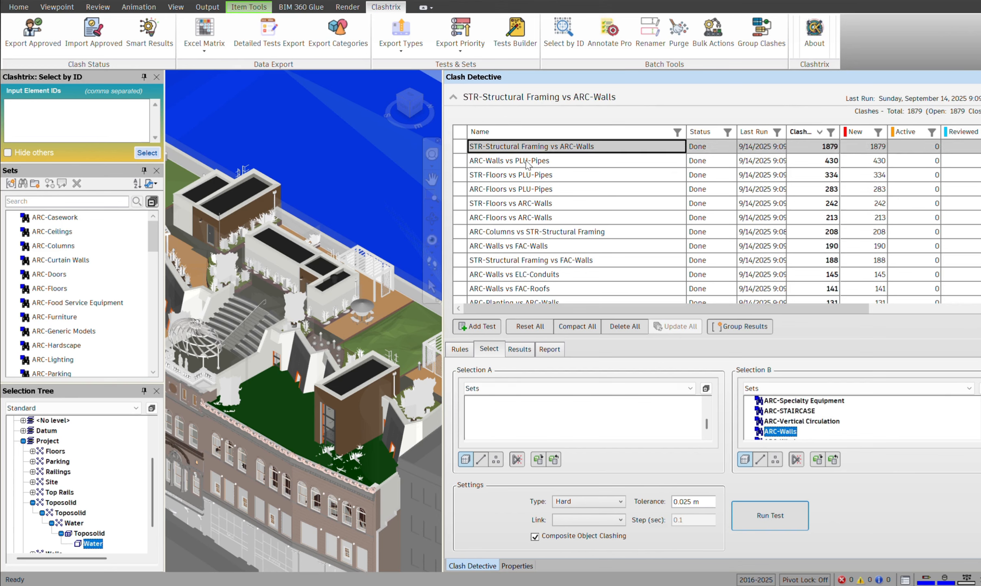
left_click(537, 147)
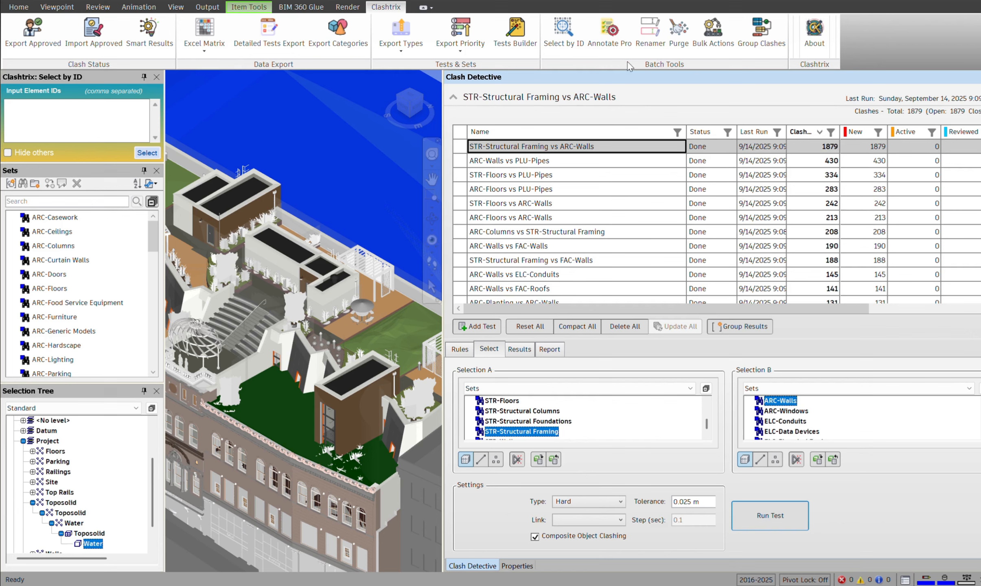
Step: Use Bulk Actions on tests whose names contain STR to set the tolerance to 0 mm and the clash type to Hard Conservative
left_click(712, 44)
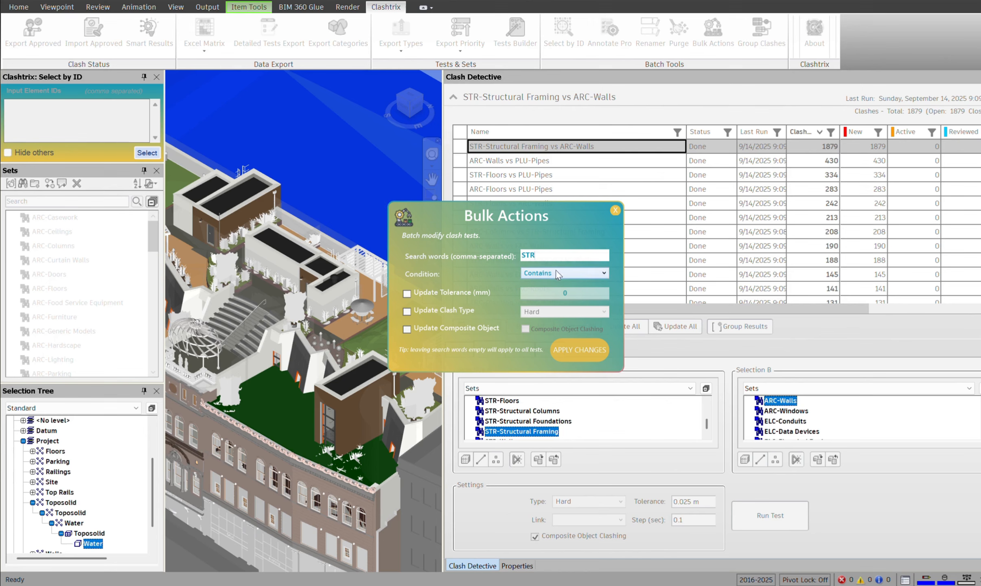
left_click(443, 293)
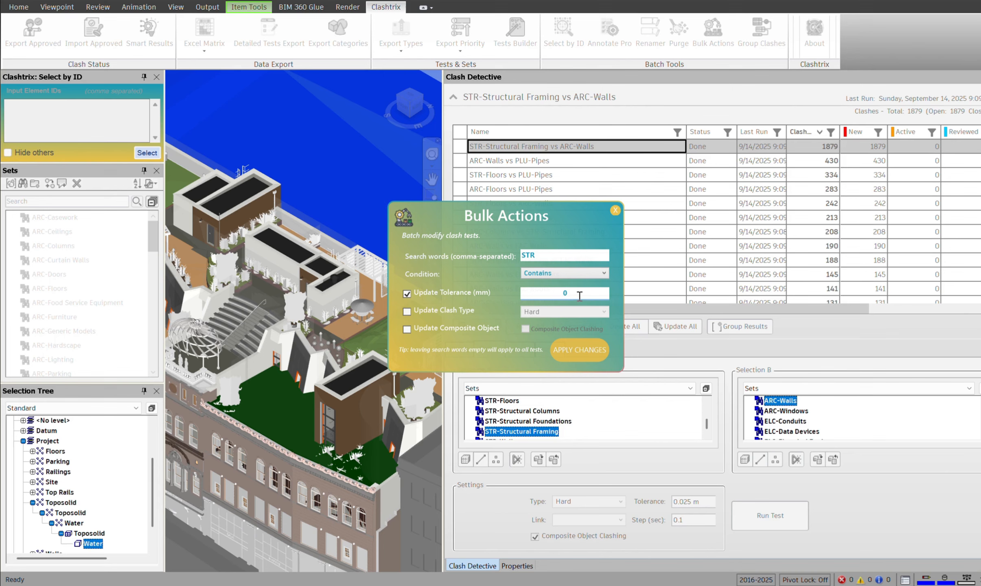
left_click(444, 310)
left_click(555, 312)
left_click(549, 331)
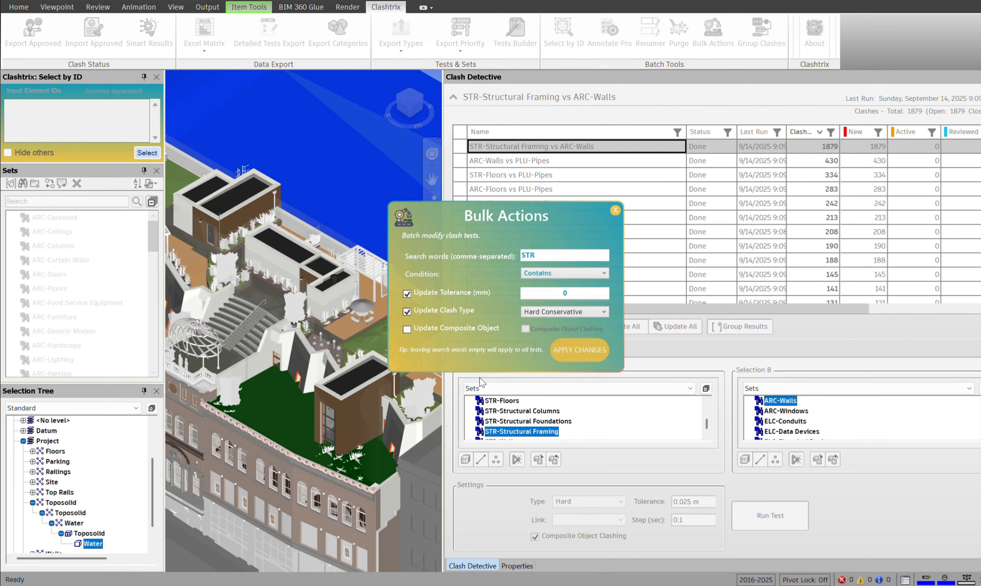
left_click(439, 328)
left_click(455, 327)
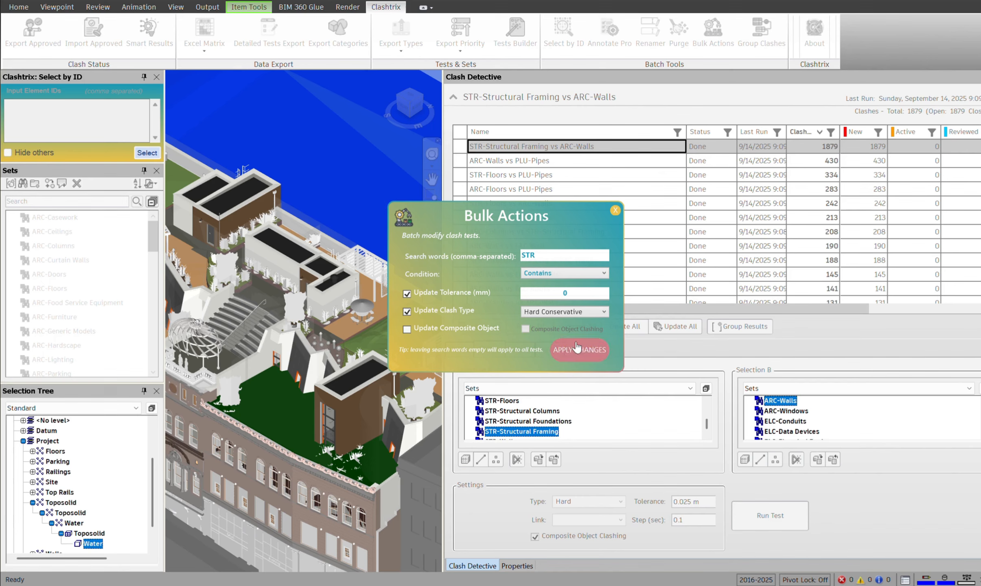
left_click(576, 350)
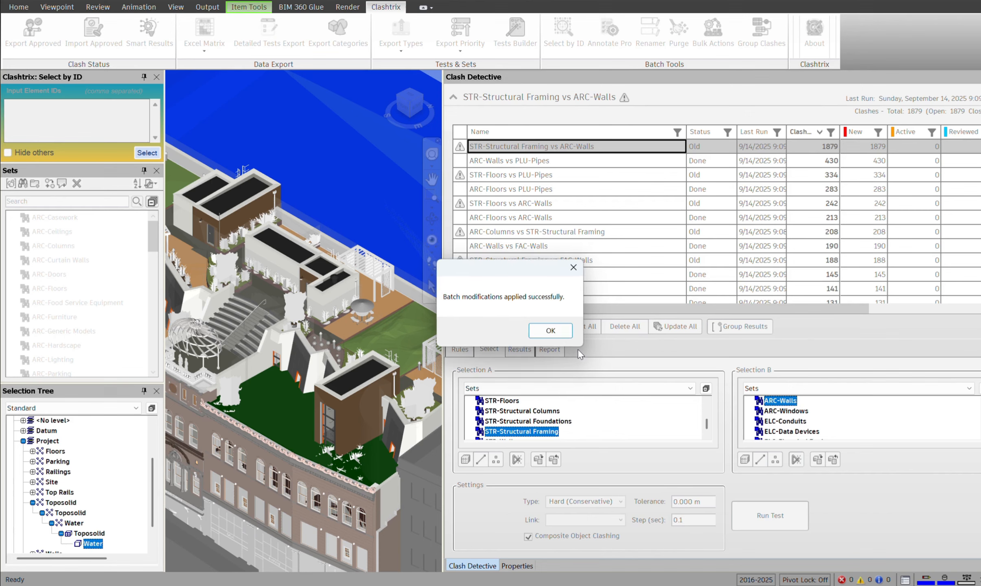
left_click(551, 331)
Step: Compare the clash type and tolerance settings of the STR-Floors vs PLU-Pipes and ARC-Floors vs PLU-Pipes tests
left_click(521, 159)
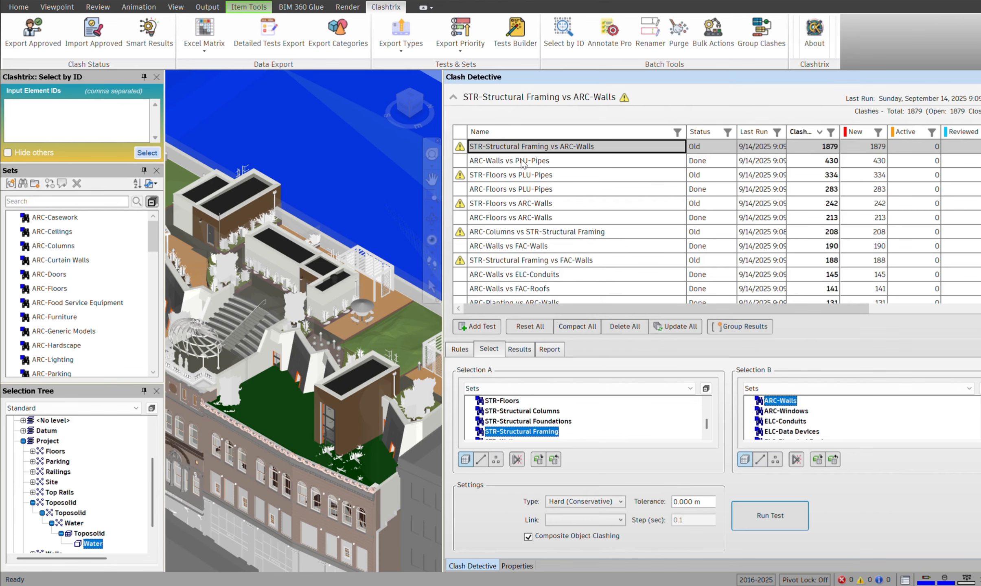
left_click(524, 147)
left_click(510, 175)
left_click(507, 189)
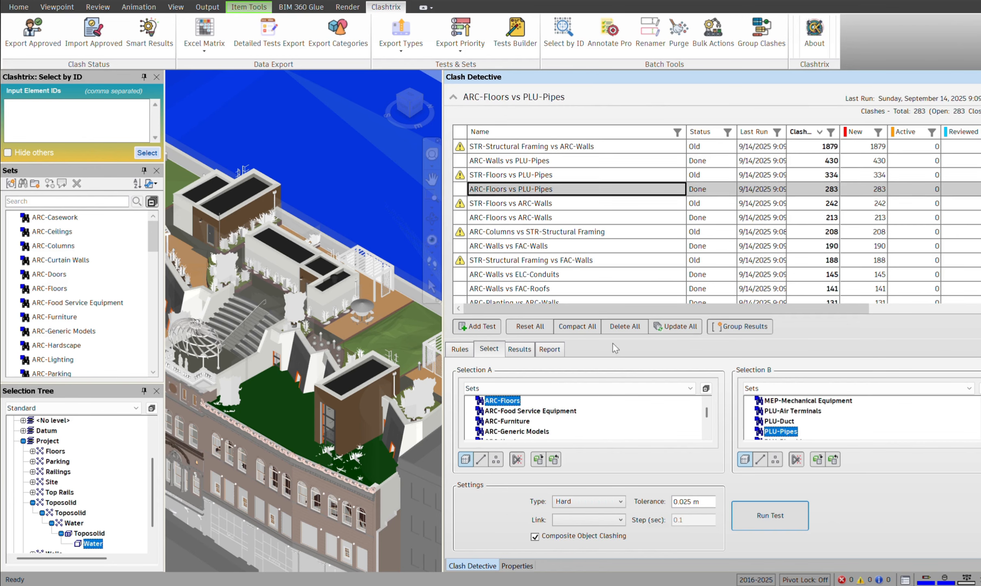
left_click(512, 178)
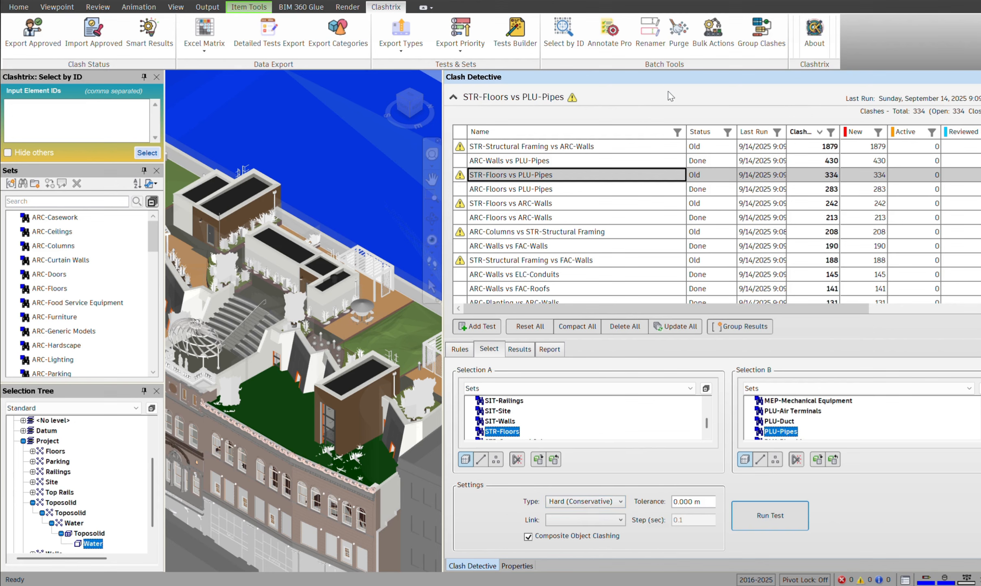
Step: Export the clash types to a Bottom Left matrix CSV file named tYPES and open it in Excel
left_click(390, 53)
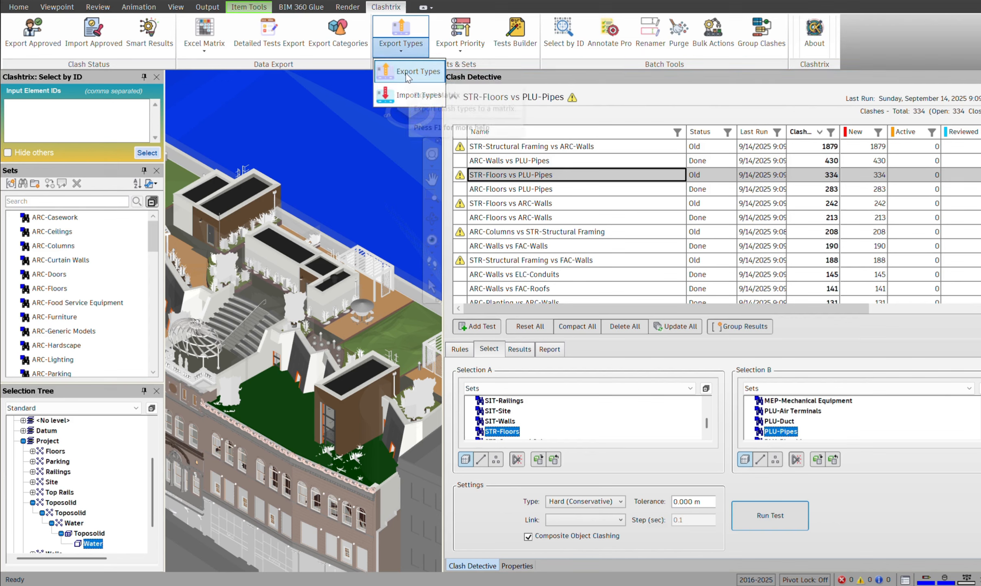
left_click(404, 71)
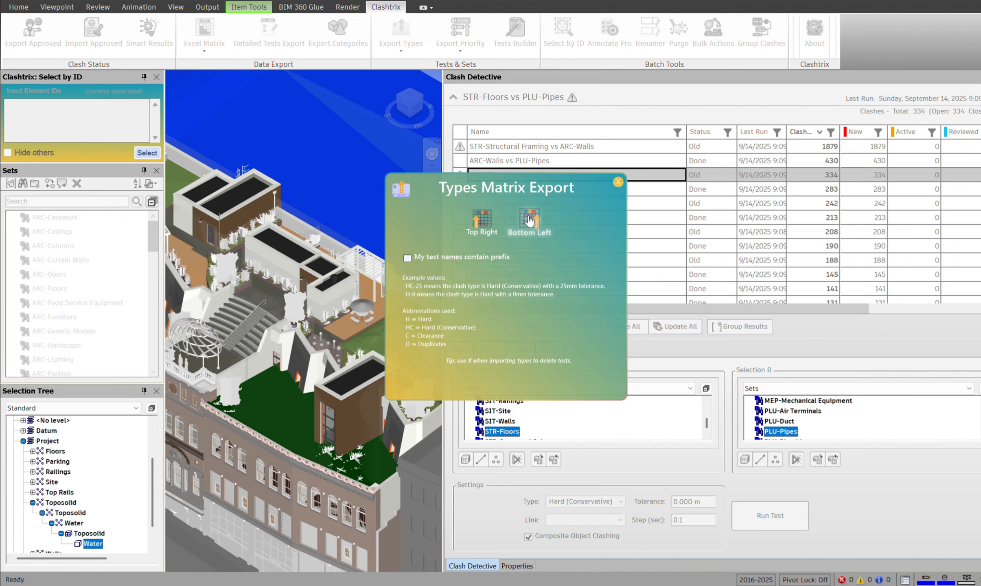
left_click(529, 221)
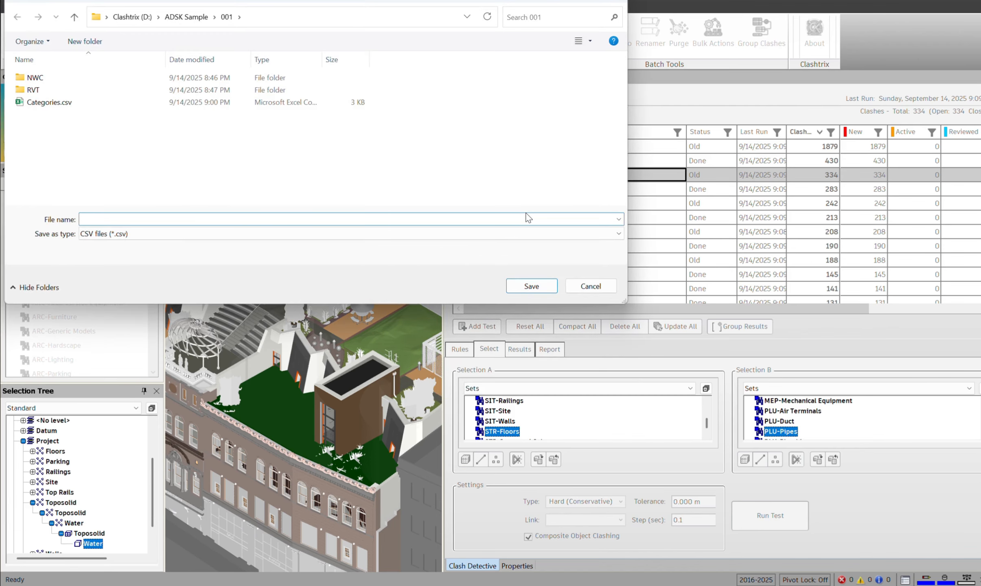
type("tYPES")
key("Return")
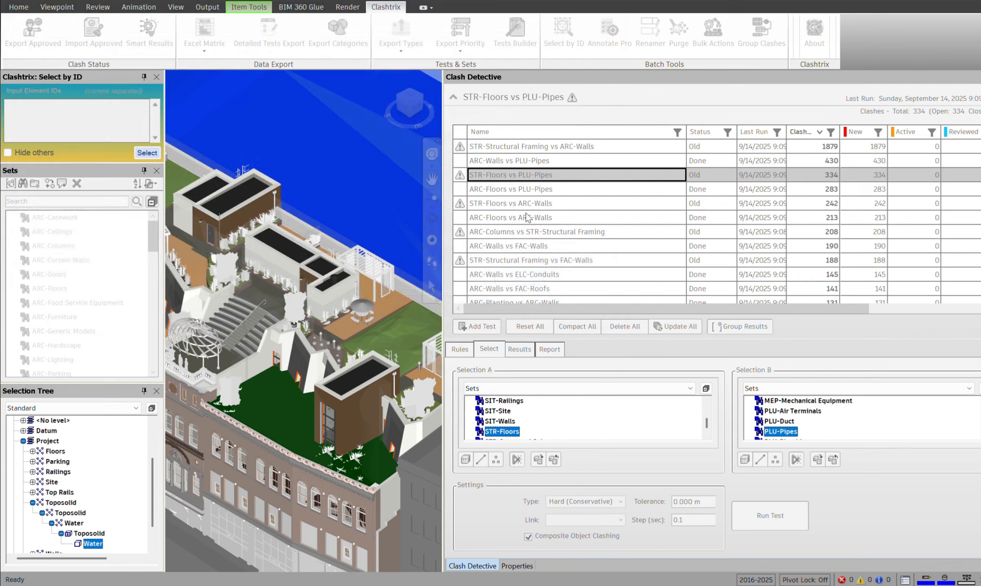
left_click(578, 335)
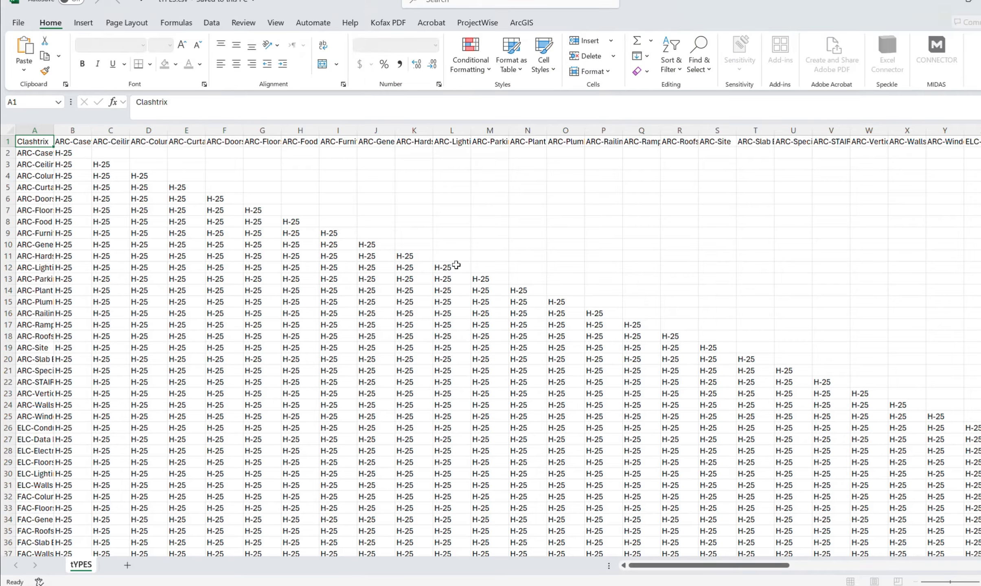
Step: Rotate the header row text to vertical and autofit all column widths of the matrix
left_click(8, 142)
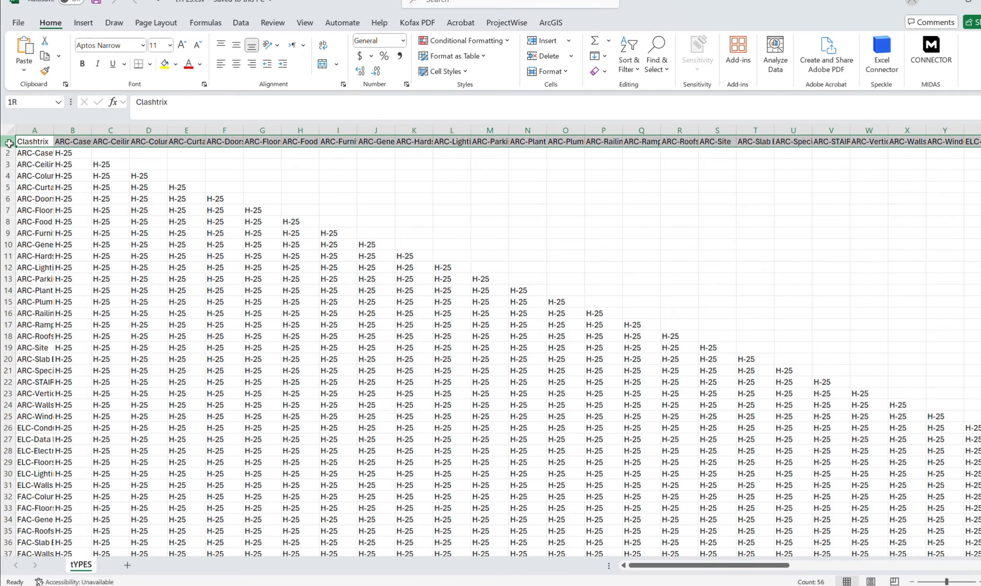
left_click(272, 44)
left_click(280, 114)
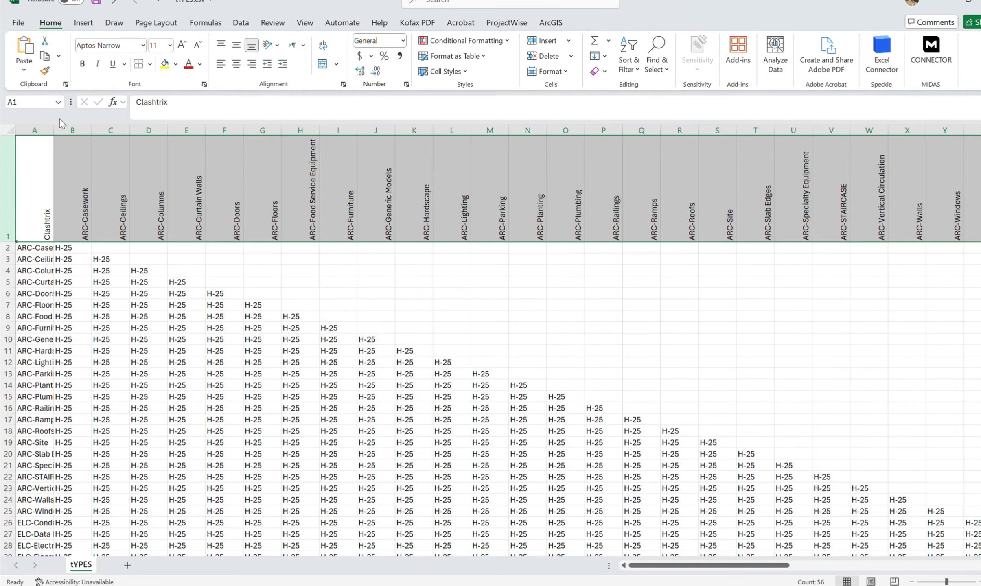
left_click(8, 130)
double_click(50, 131)
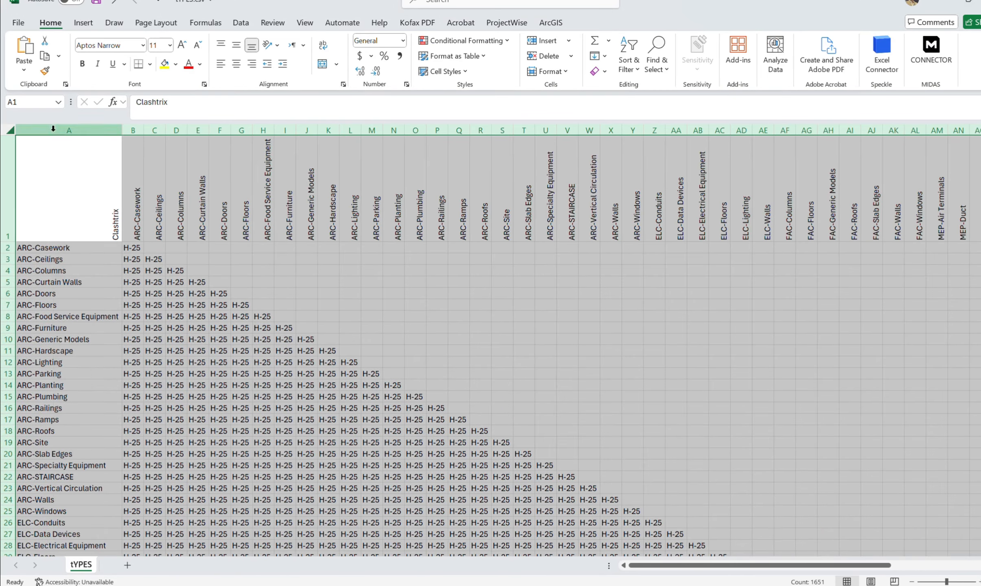
Step: Examine the type and tolerance codes in the STR rows 52 to 56 at the end of the matrix
left_click(314, 350)
scroll(322, 344, "down", 6)
scroll(364, 333, "down", 5)
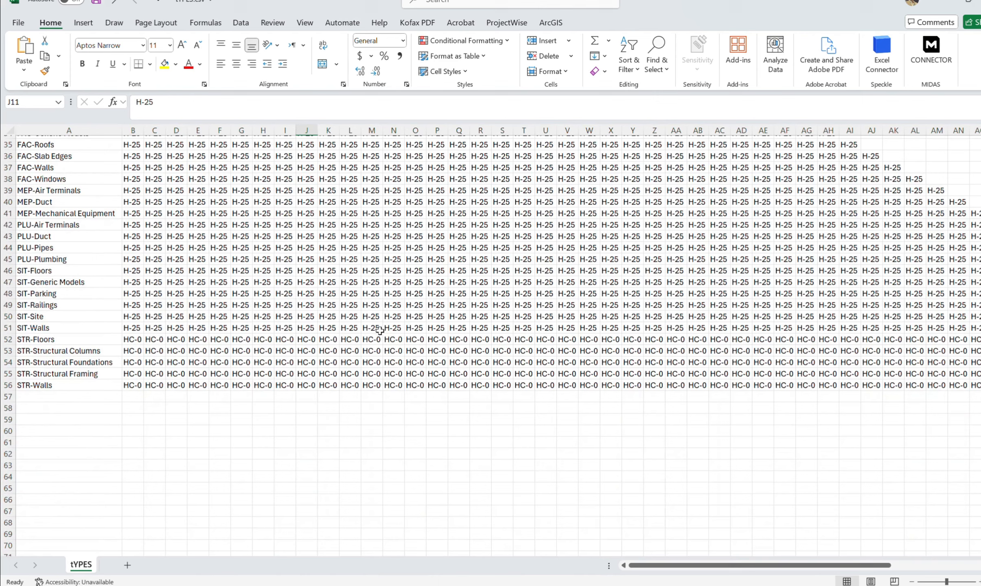
left_click(4, 339)
left_click_drag(4, 339, 4, 385)
scroll(703, 534, "up", 1)
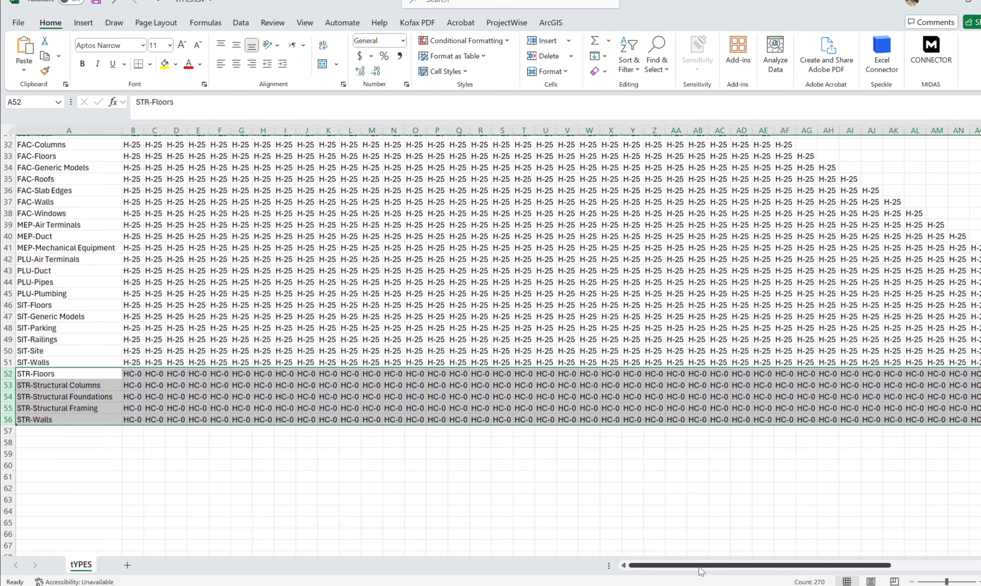
left_click_drag(703, 569, 449, 448)
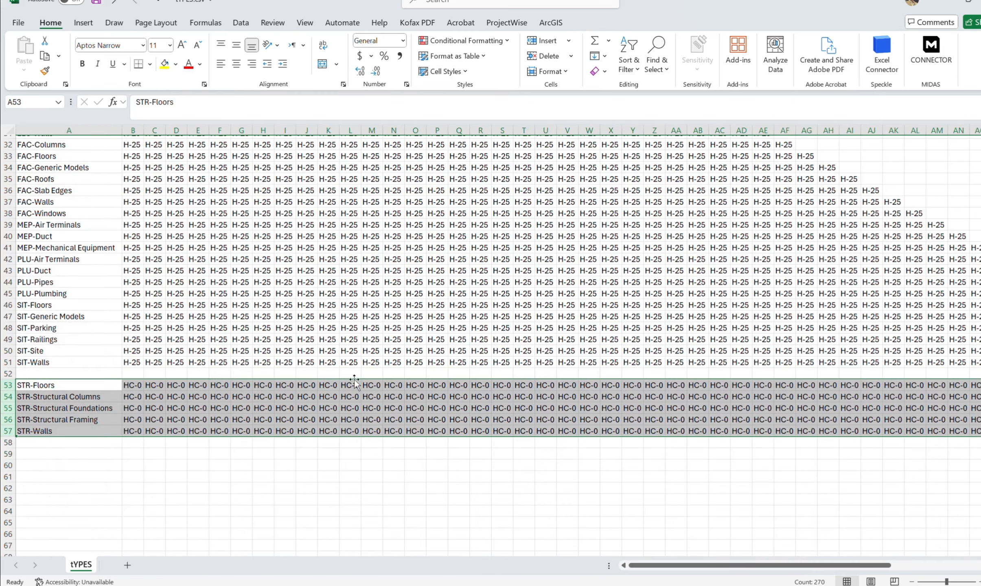
Step: Copy the HC-0 block J52:S56 over the cells starting at C27, J36 and C17, and save the file
left_click_drag(306, 373, 508, 415)
key("ctrl+c")
scroll(508, 415, "up", 4)
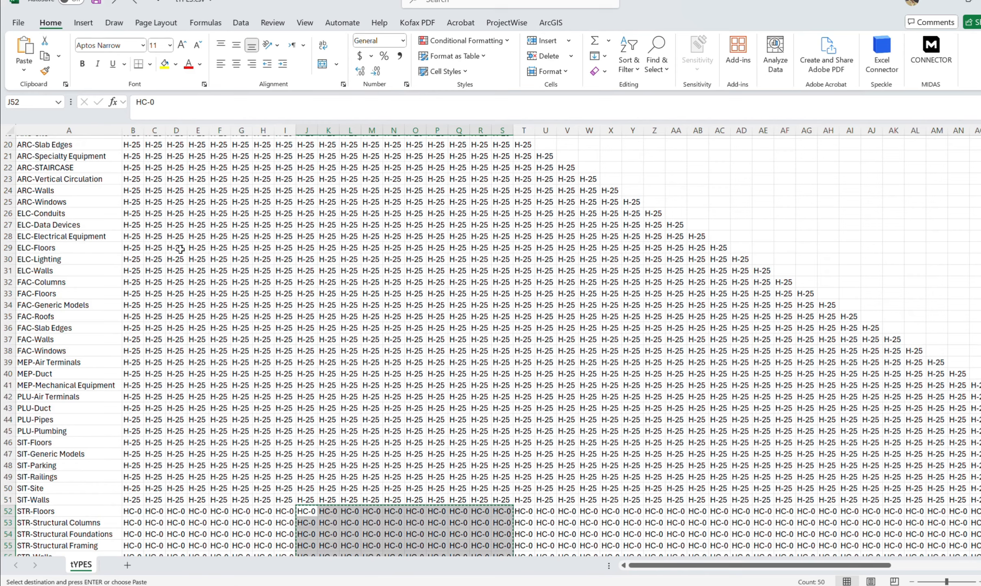
left_click(163, 226)
key("ctrl+v")
scroll(349, 323, "down", 3)
left_click(306, 224)
key("ctrl+v")
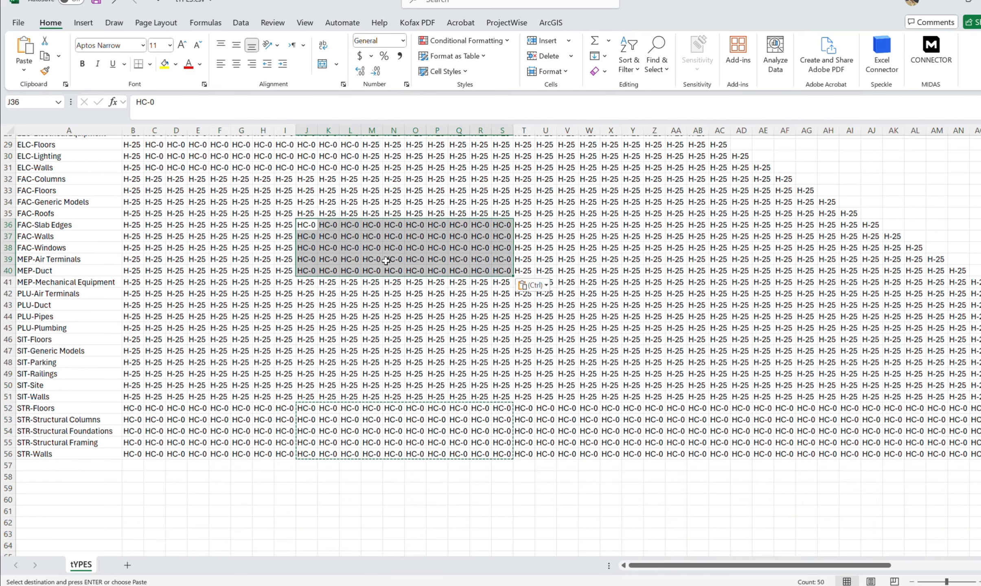
scroll(316, 284, "up", 9)
left_click(168, 352)
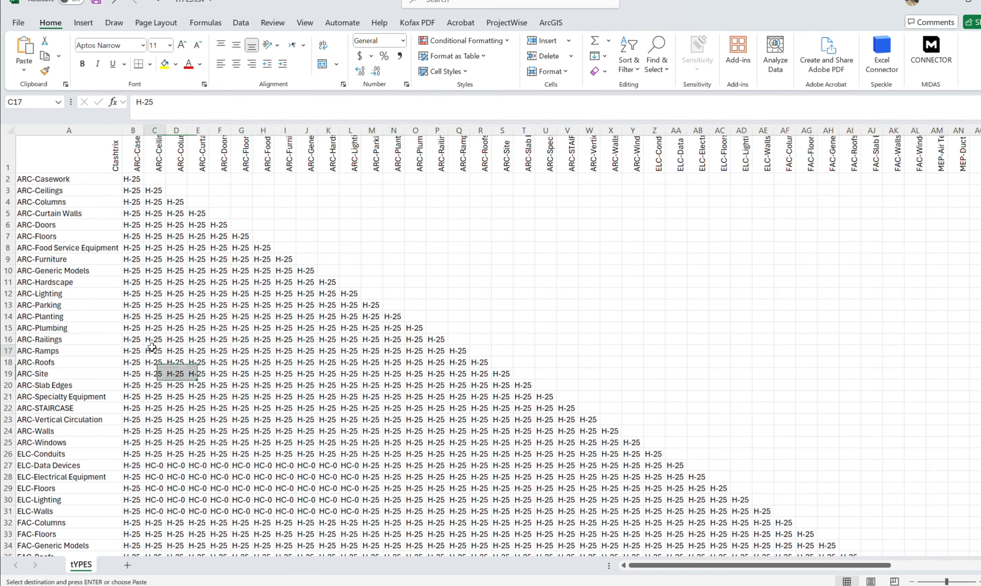
key("ctrl+v")
key("ctrl+s")
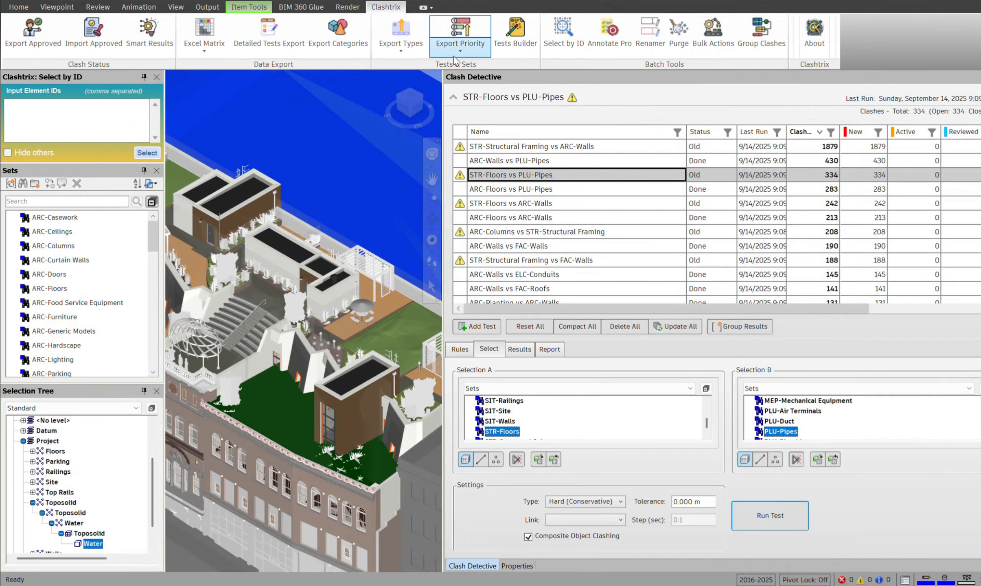
Step: Review the clash type abbreviations in the Types Matrix Export options and leave without exporting
left_click(412, 52)
left_click(415, 69)
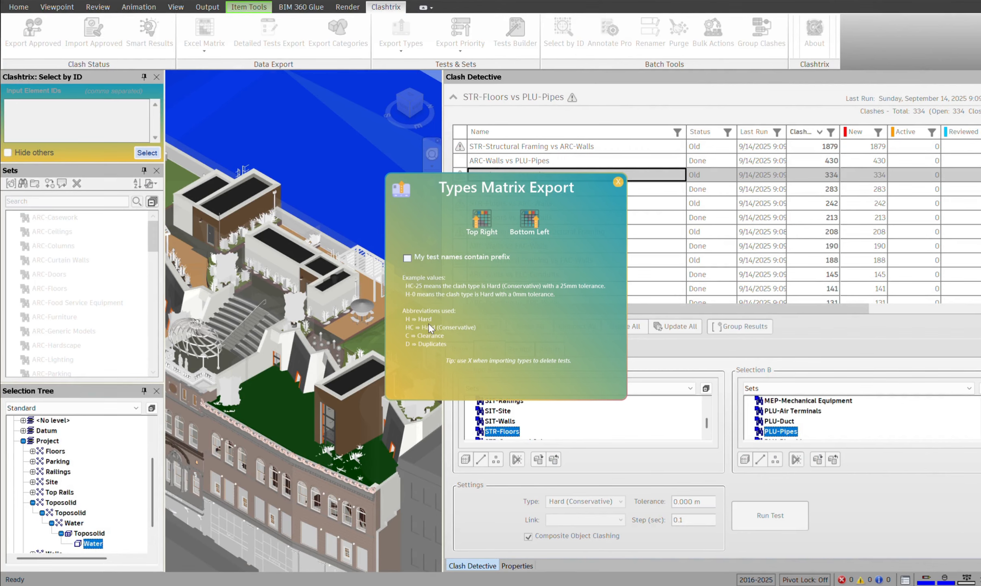
left_click(617, 181)
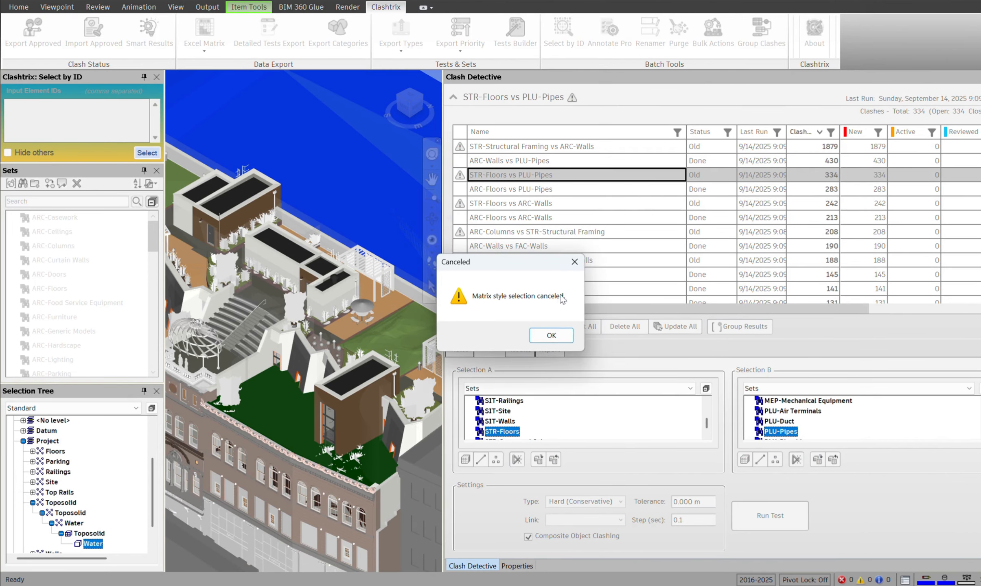
left_click(575, 257)
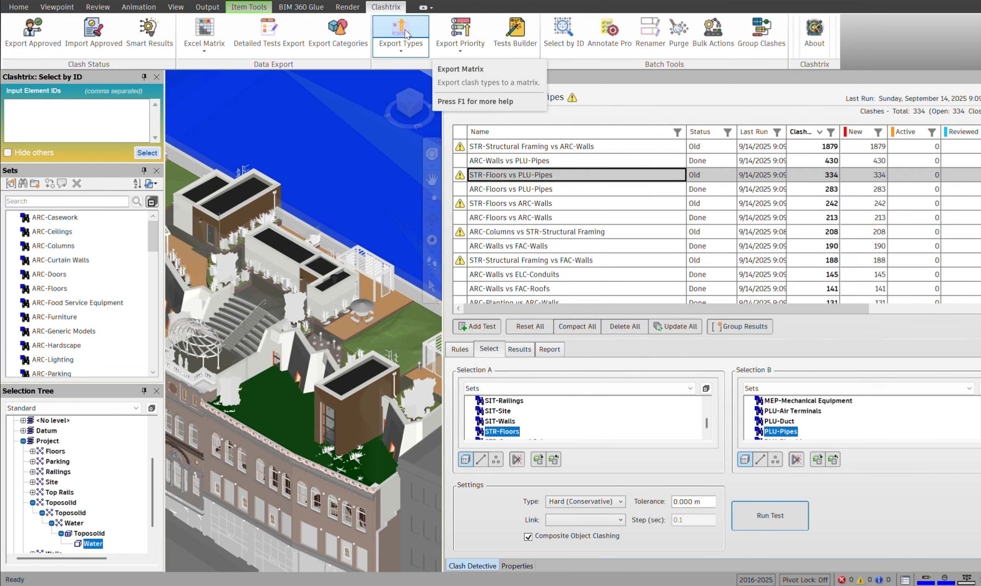
Step: Open the online help for Export Types and read its Export Types and Import Types sections
key("F1")
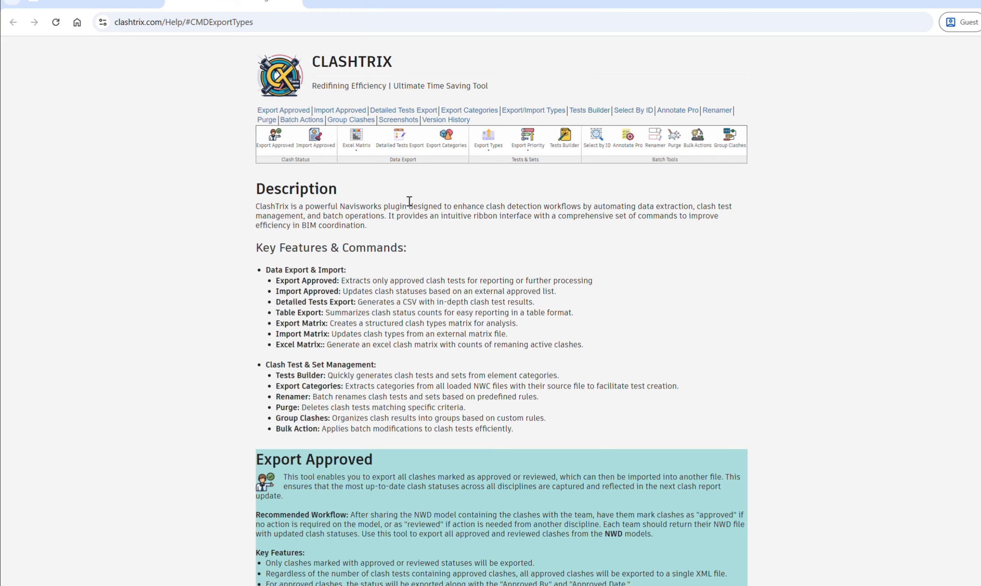
scroll(432, 296, "down", 15)
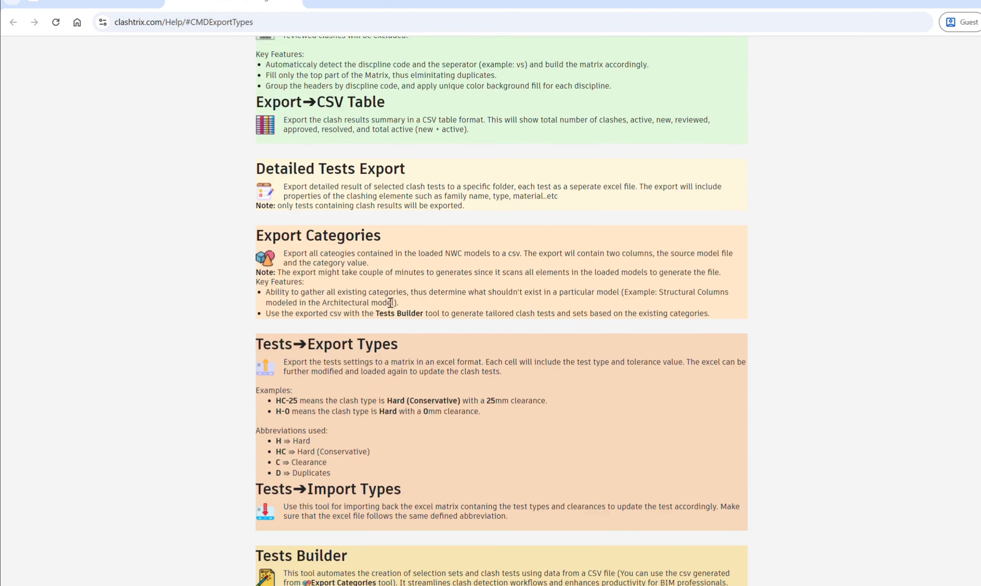
scroll(378, 300, "down", 5)
scroll(321, 159, "up", 5)
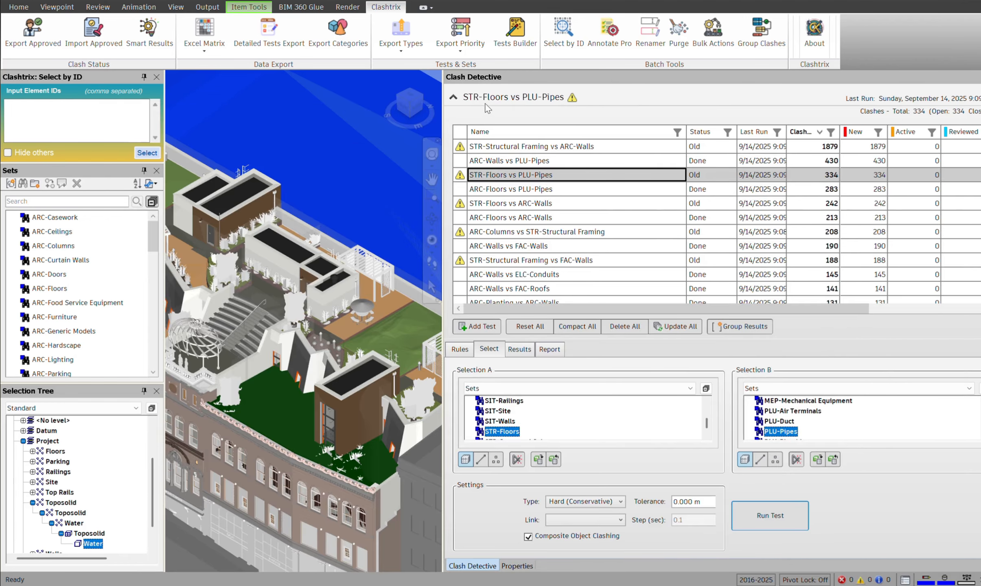
Step: Import the clash types from tYPES.csv to update the clash tests
left_click(405, 48)
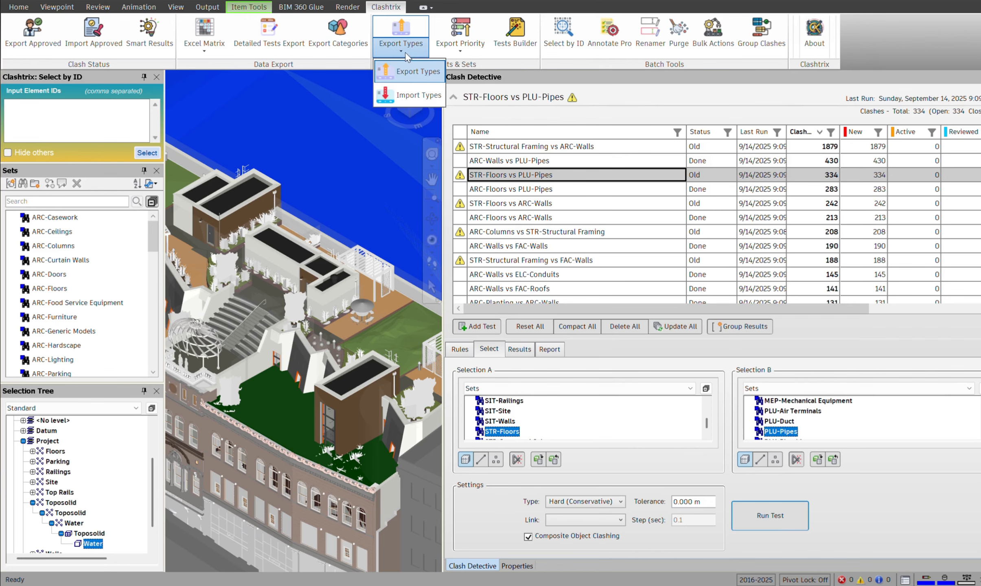
left_click(407, 95)
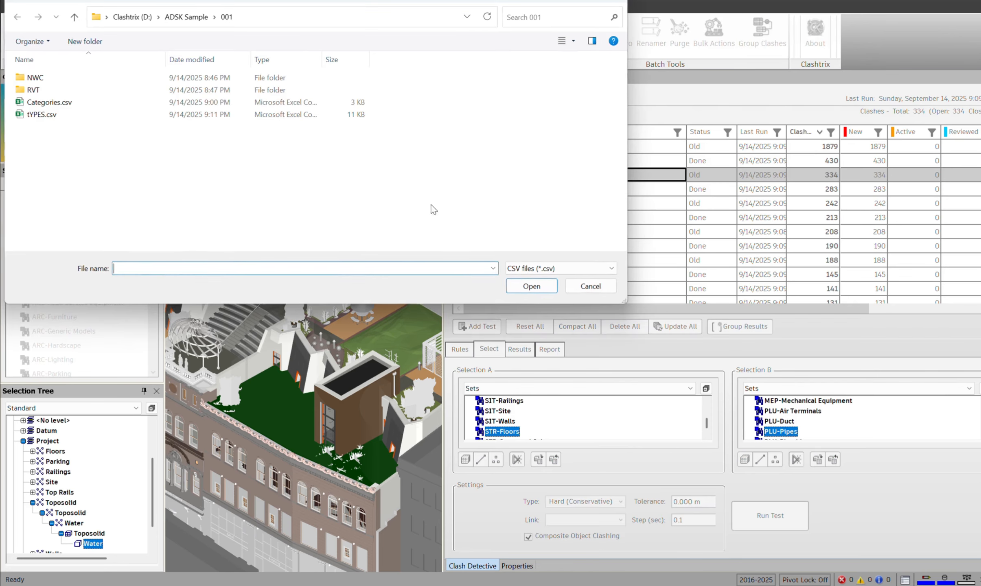
left_click(40, 114)
left_click(529, 286)
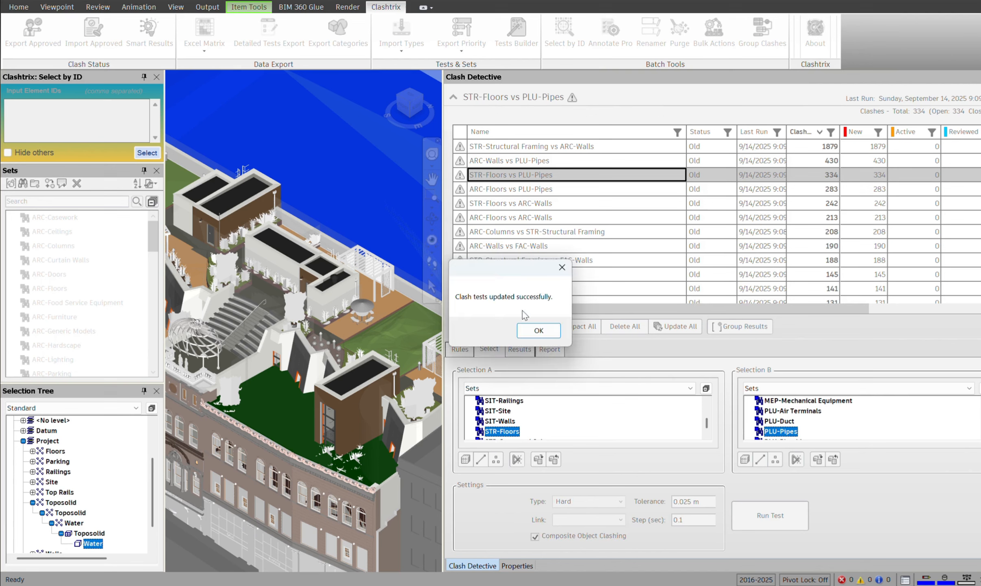
left_click(534, 330)
Step: Check the ARC-Walls vs PLU-Pipes test settings, sort the tests by name, and look through the list
left_click(515, 163)
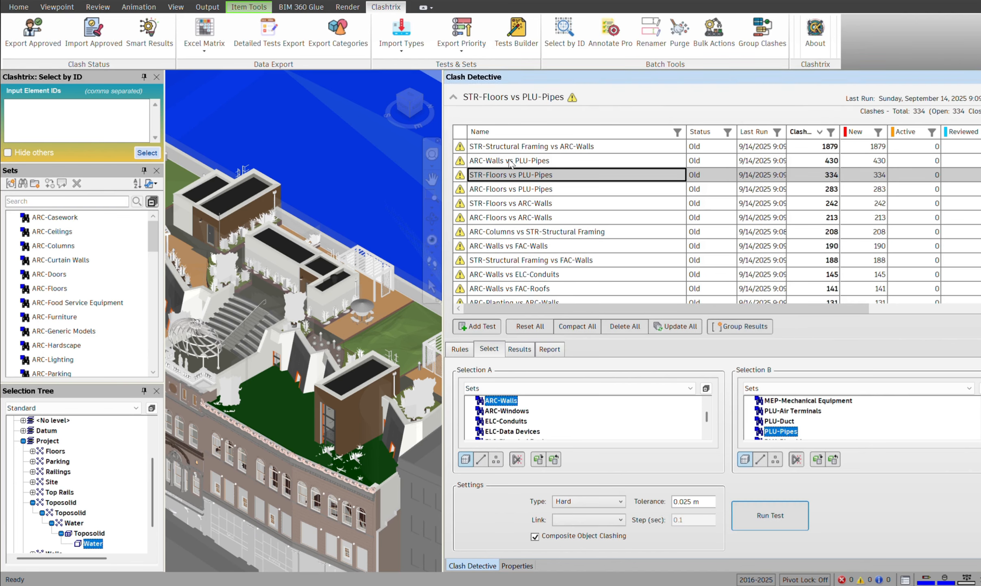
left_click(581, 133)
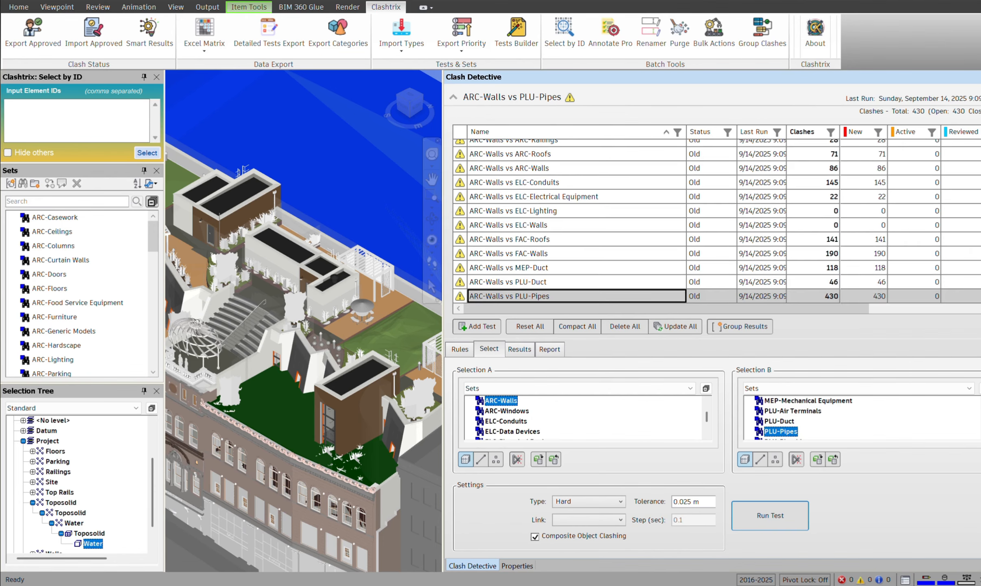
scroll(637, 145, "down", 10)
scroll(637, 146, "up", 20)
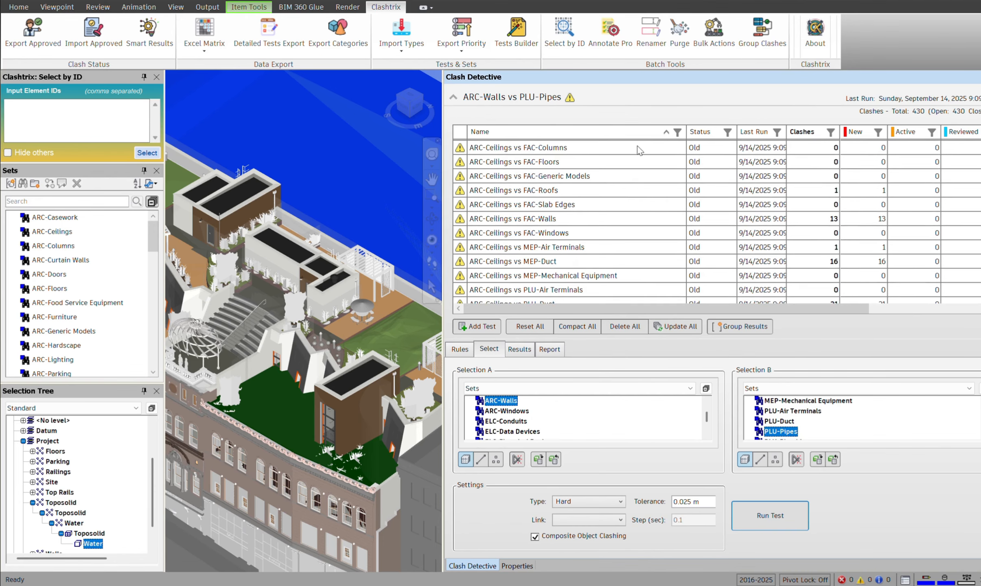
Step: Browse the sorted clash tests from the ARC-Ceilings tests back to the ARC-Casework tests and check their types and tolerances
left_click(637, 146)
key("Up")
key("Up")
key("Up")
key("Up")
key("Up")
key("Up")
key("Up")
key("Up")
key("Up")
key("Up")
key("Up")
key("Up")
key("Up")
key("Up")
key("Up")
key("Up")
key("Up")
key("Up")
key("Up")
key("Up")
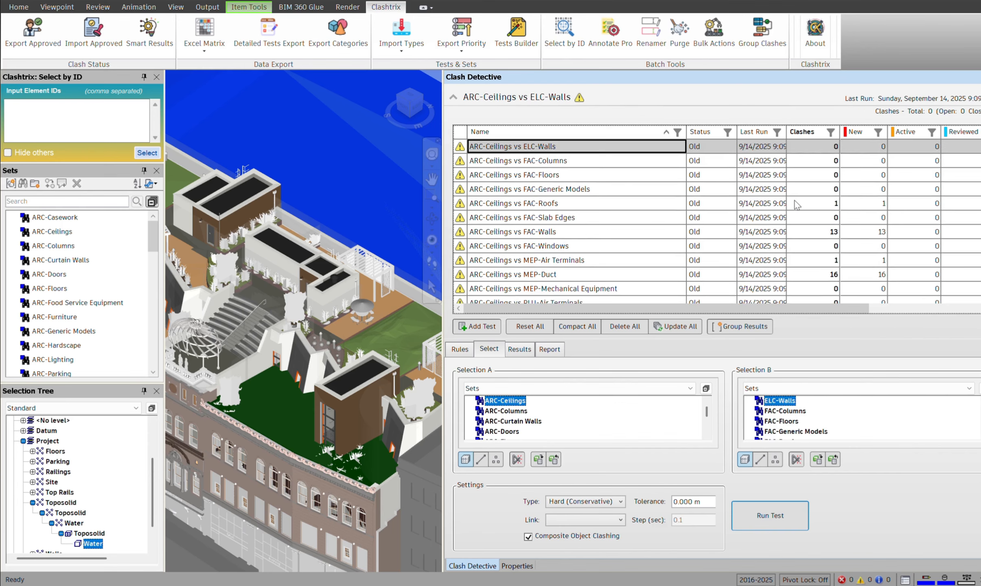
key("Up")
key("Up")
key("Up")
key("Up")
key("Up")
key("Up")
key("Up")
key("Up")
key("Up")
key("Up")
key("Up")
key("Up")
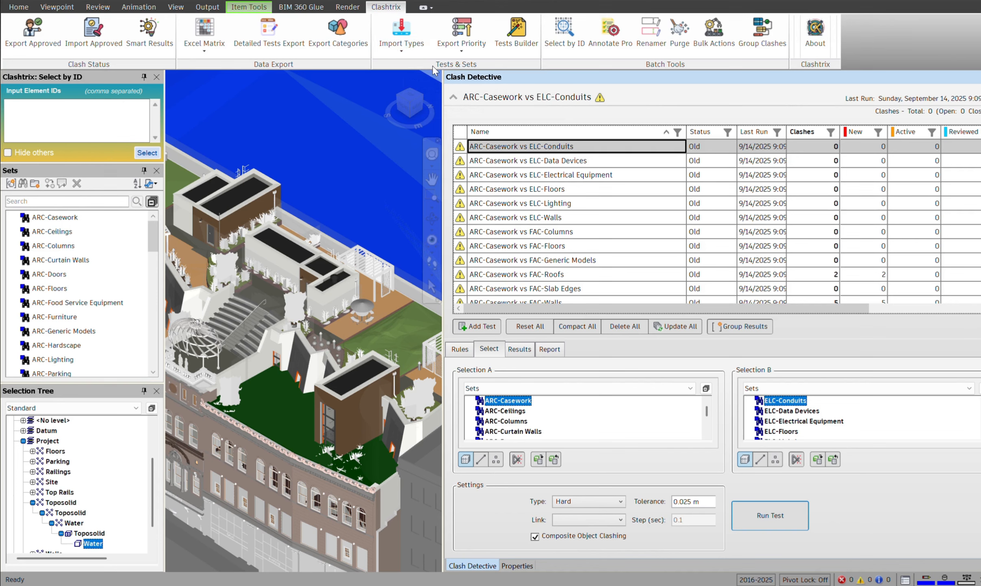
Step: Bring up the Excel Summary Matrix Export and examine its test name prefix and priority cell coloring options, leaving both disabled
left_click(210, 51)
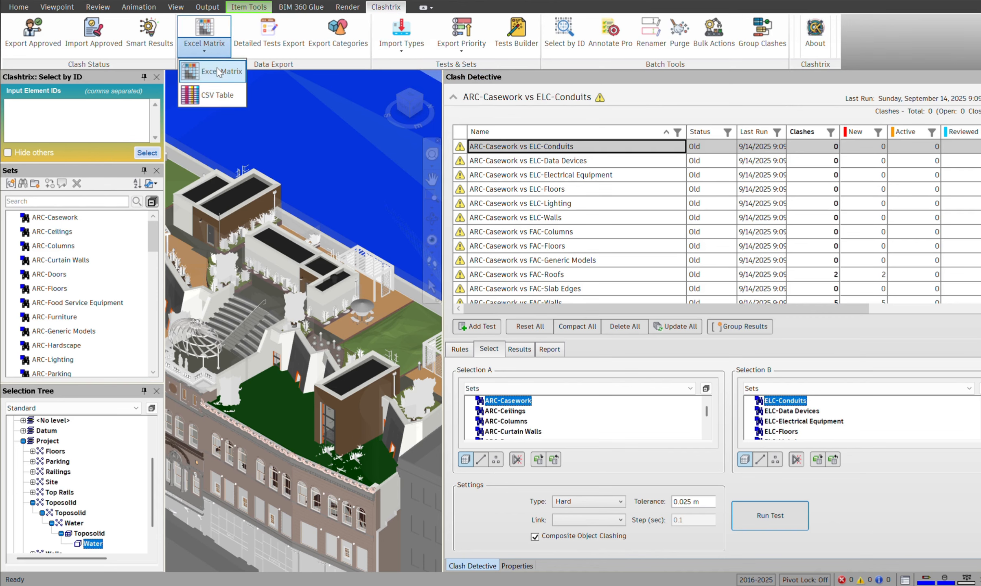
left_click(217, 73)
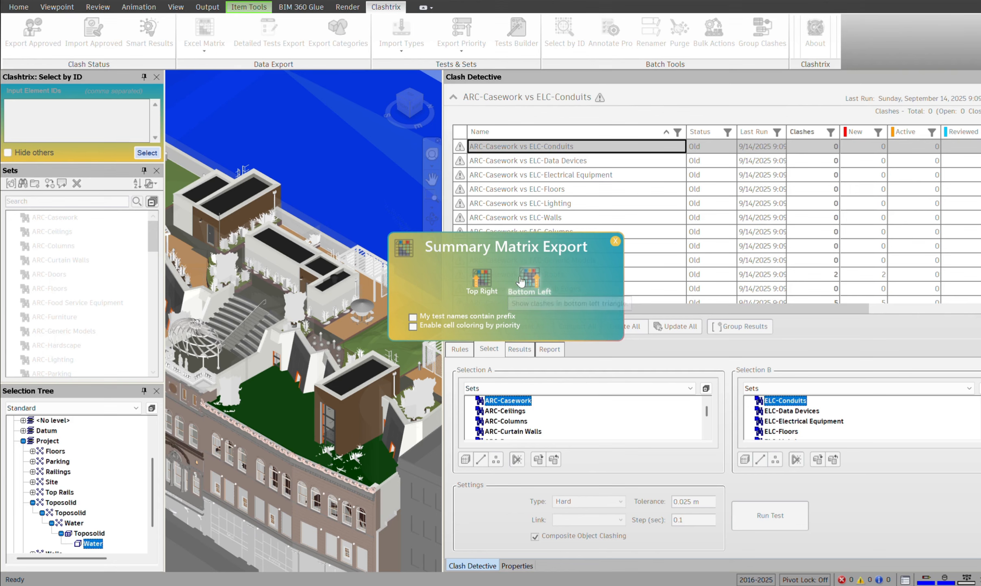
left_click_drag(533, 249, 528, 171)
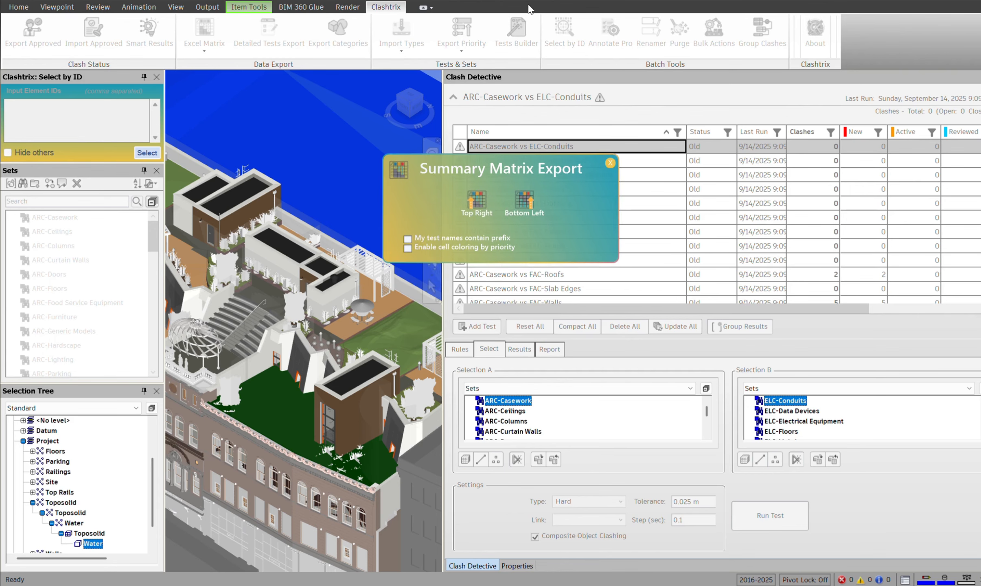
left_click(442, 240)
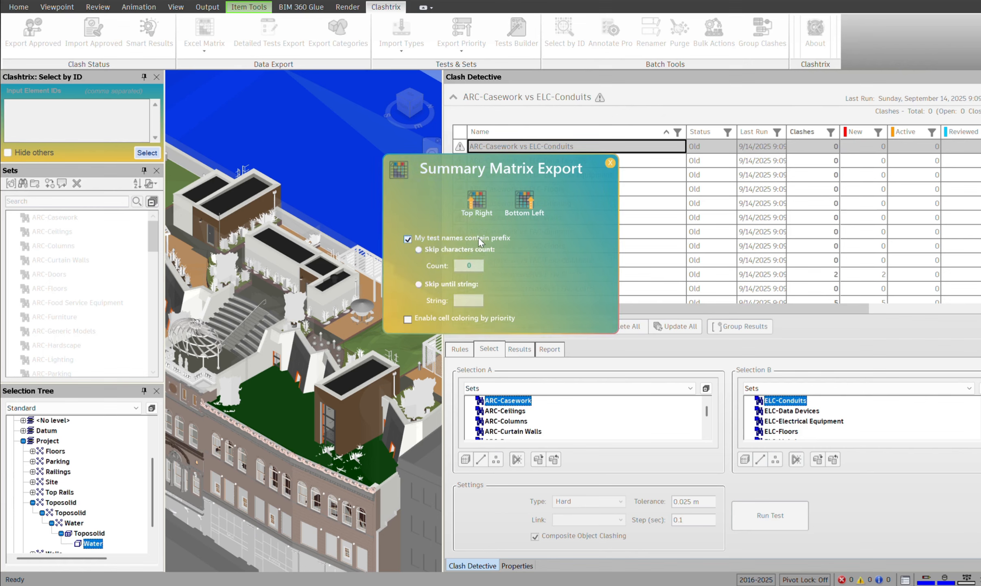
left_click_drag(525, 168, 346, 173)
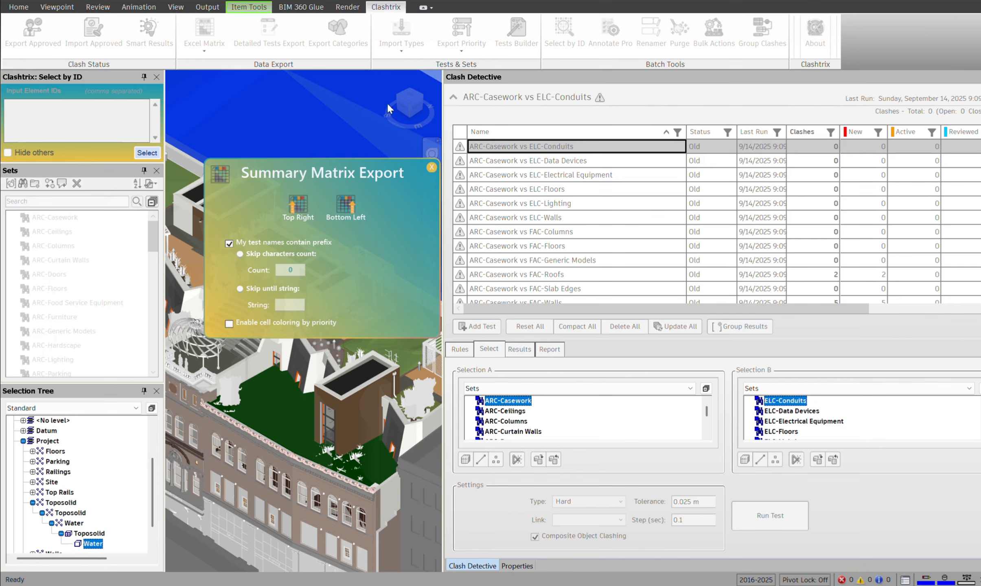
left_click(265, 241)
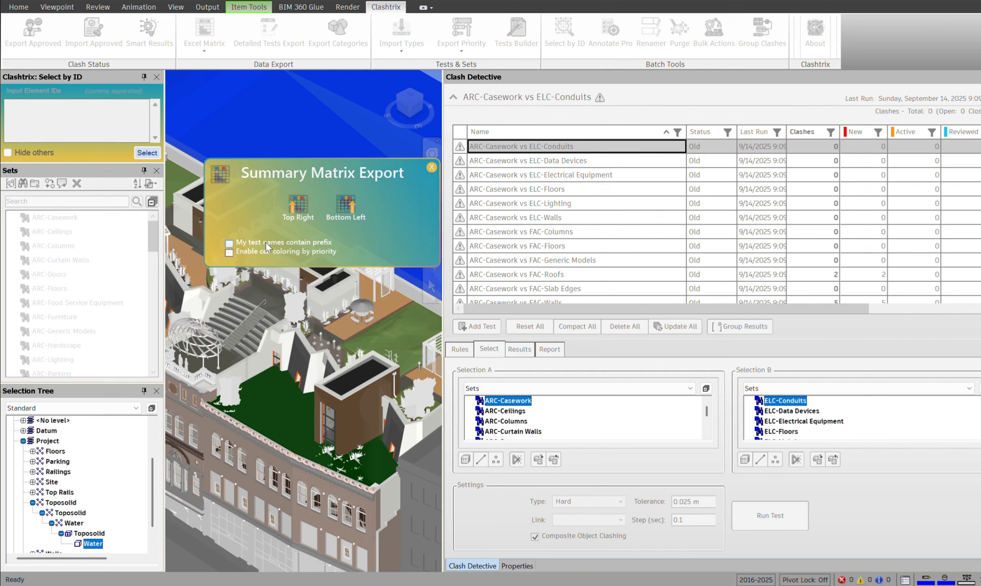
left_click(230, 252)
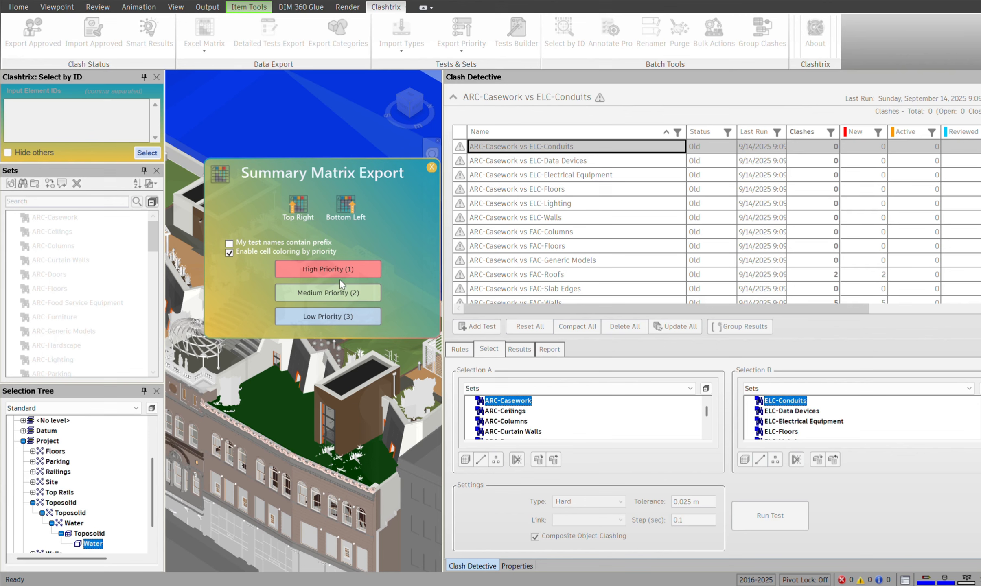
left_click(264, 251)
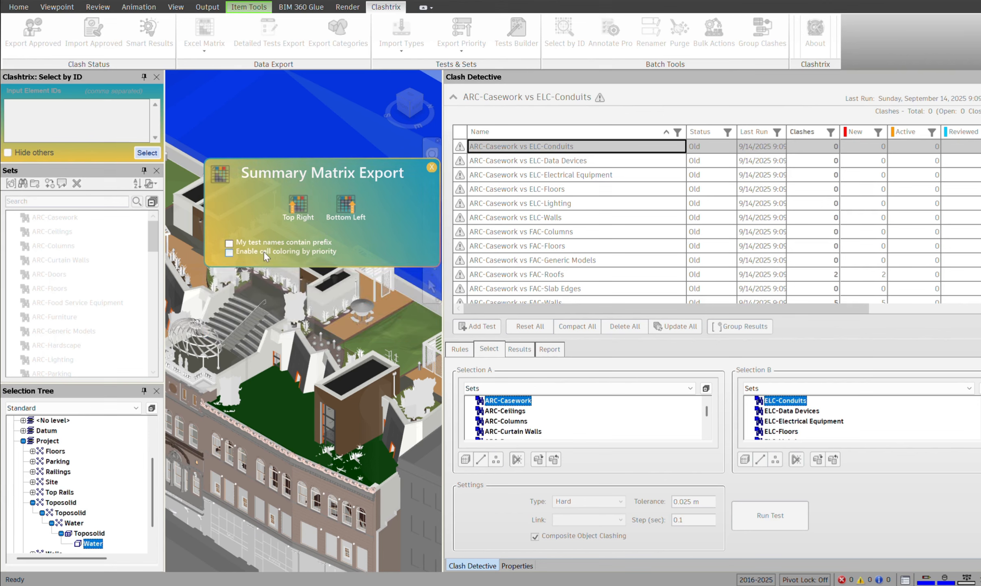
Step: Export the clash summary matrix in the Bottom Left layout as BL.xlsx
left_click(346, 208)
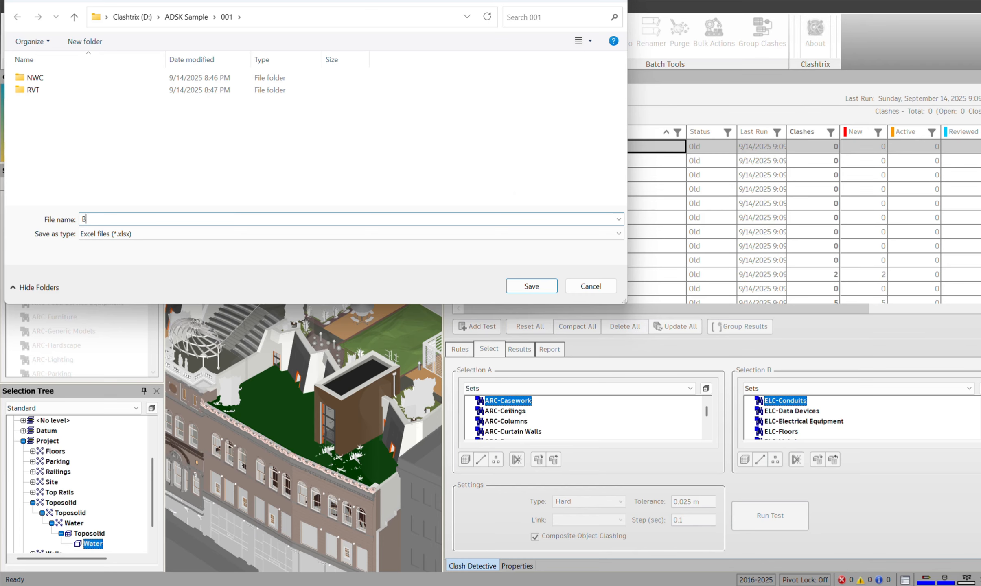
key("Return")
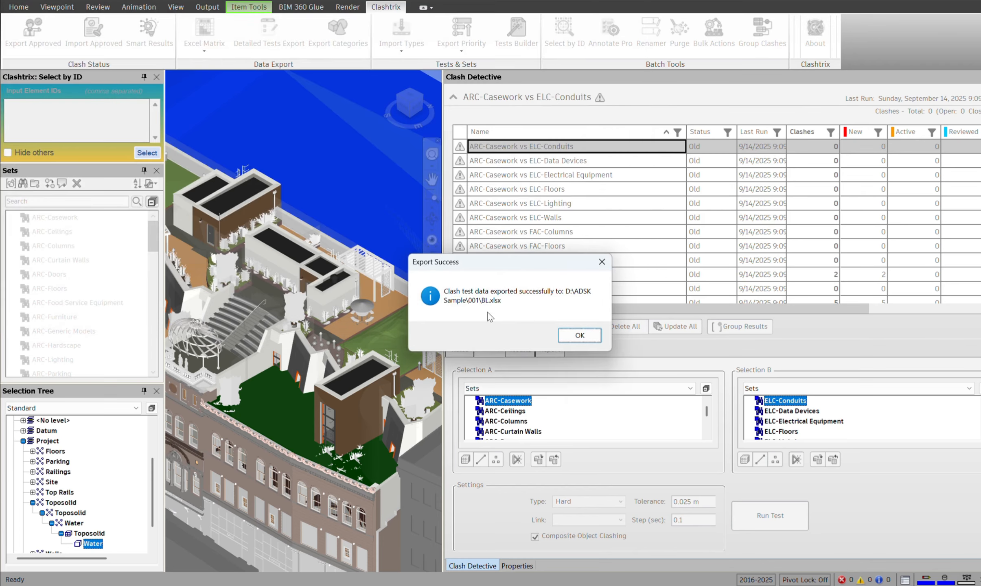
left_click(591, 337)
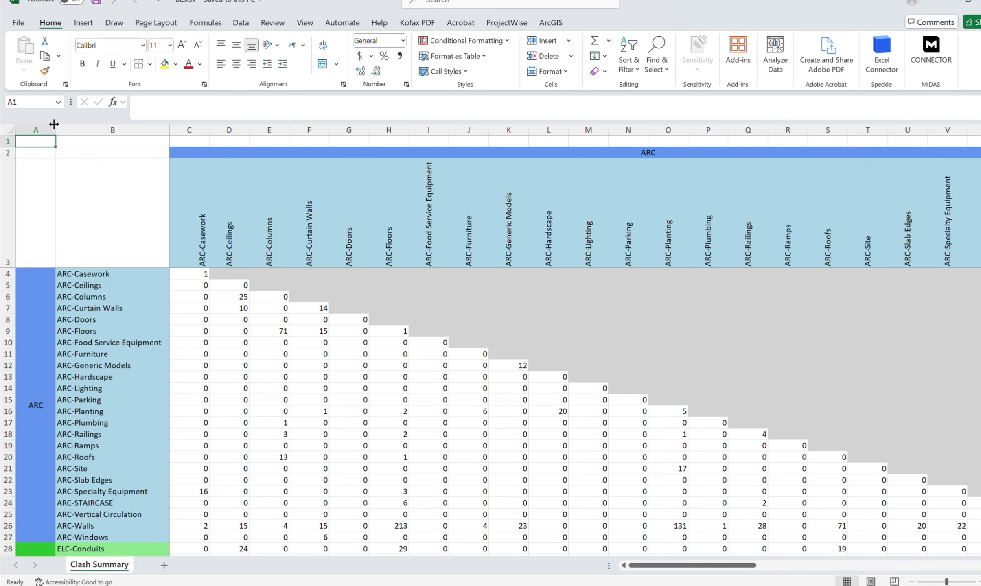
Step: Look through the Clash Summary matrix with its columns autofitted, and close the workbook without saving
left_click(11, 127)
double_click(56, 130)
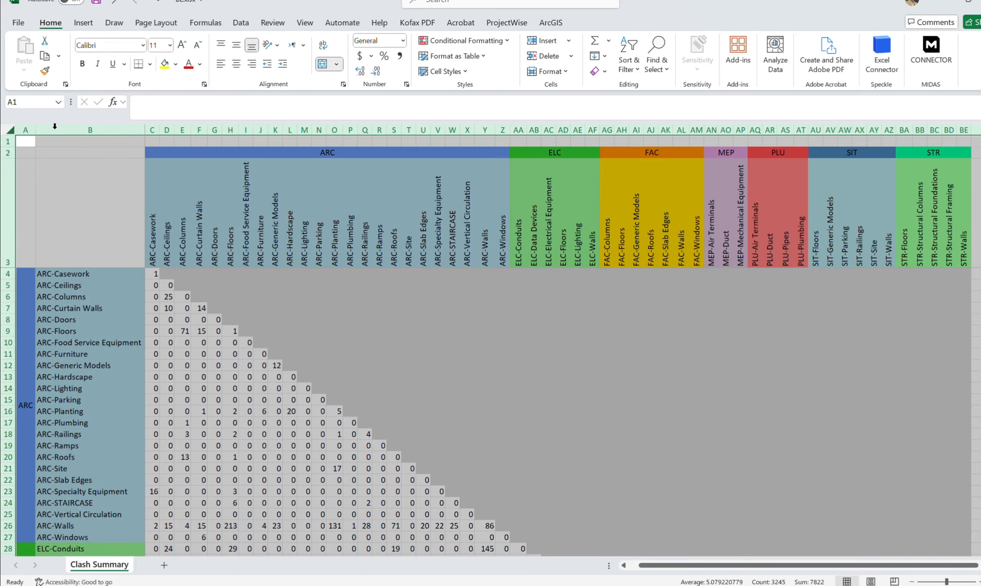
scroll(303, 299, "down", 12)
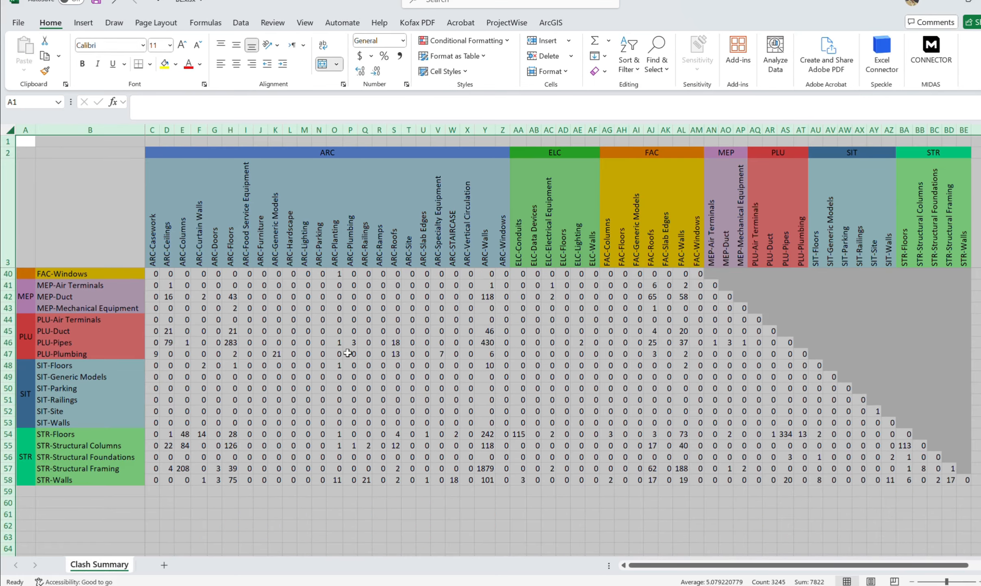
left_click(310, 365)
scroll(575, 397, "down", 3)
scroll(583, 387, "up", 8)
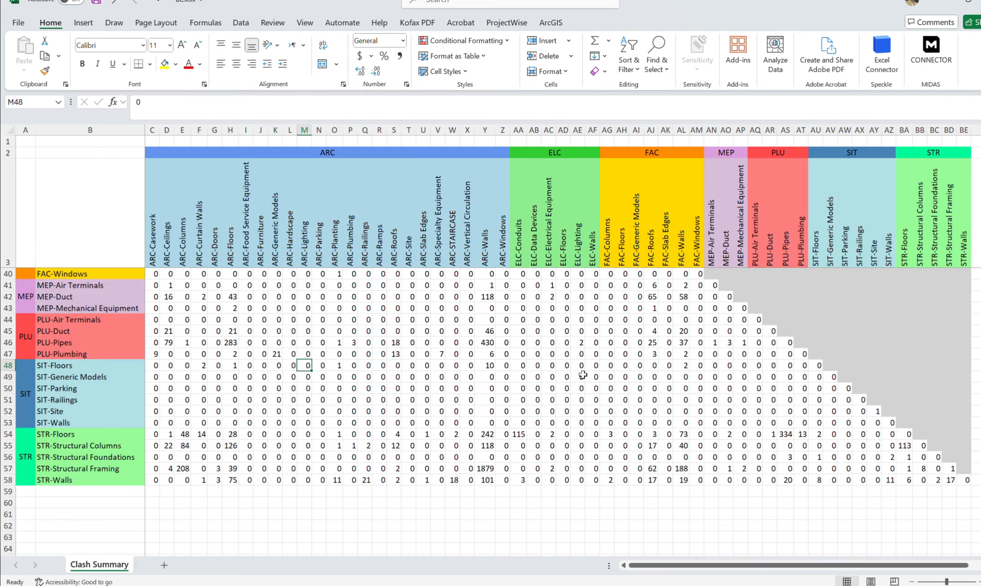
scroll(583, 374, "up", 7)
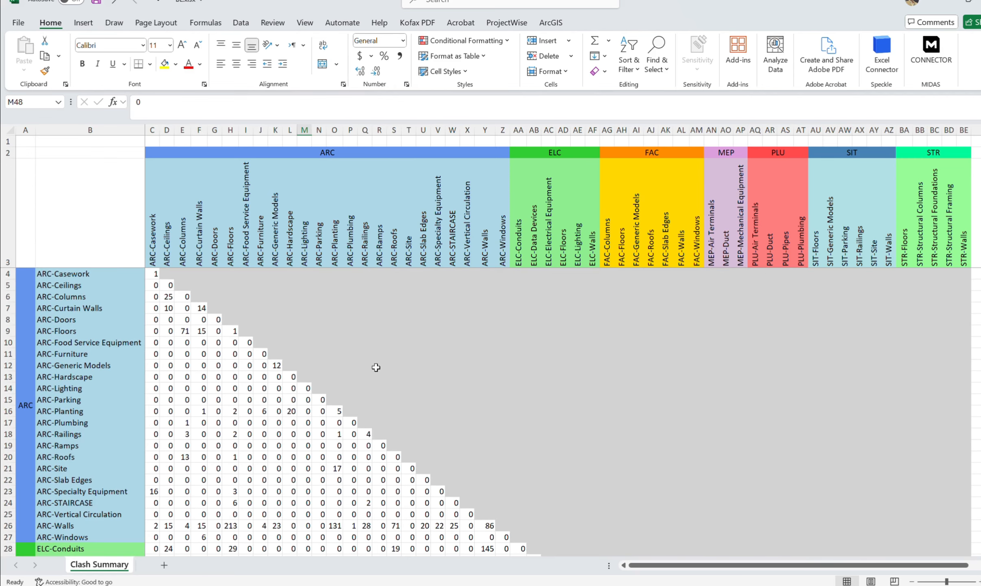
scroll(326, 333, "down", 3)
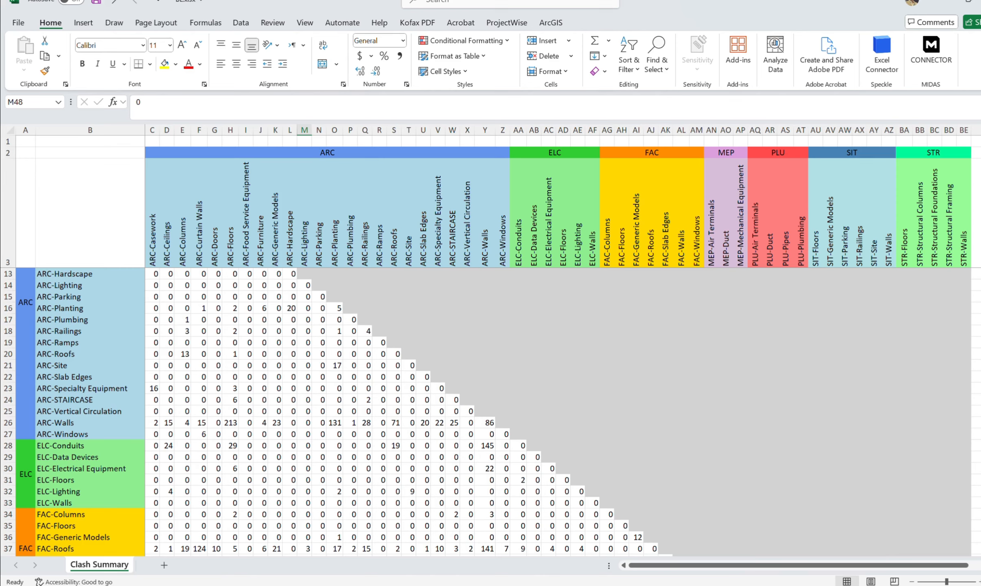
left_click(968, 4)
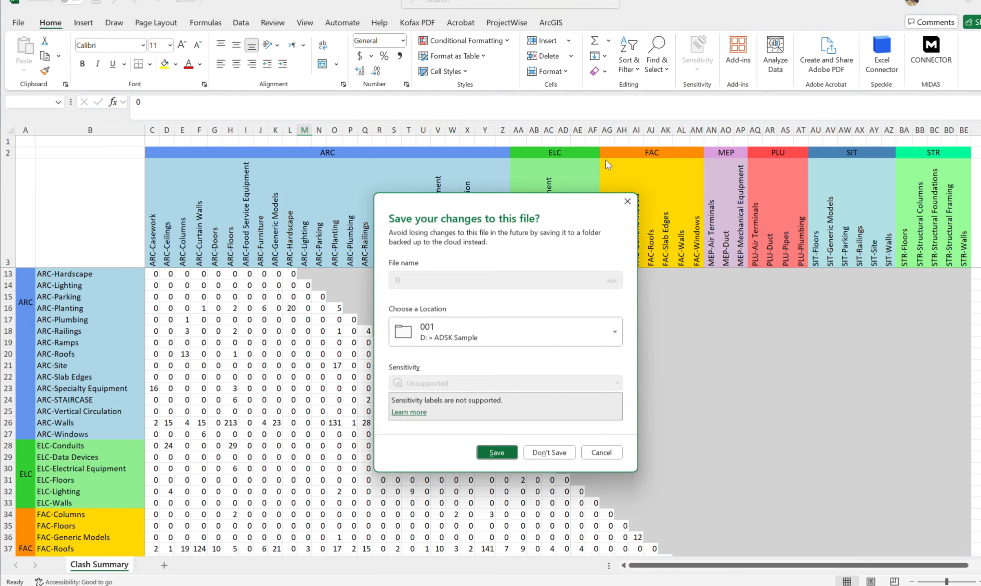
left_click(549, 452)
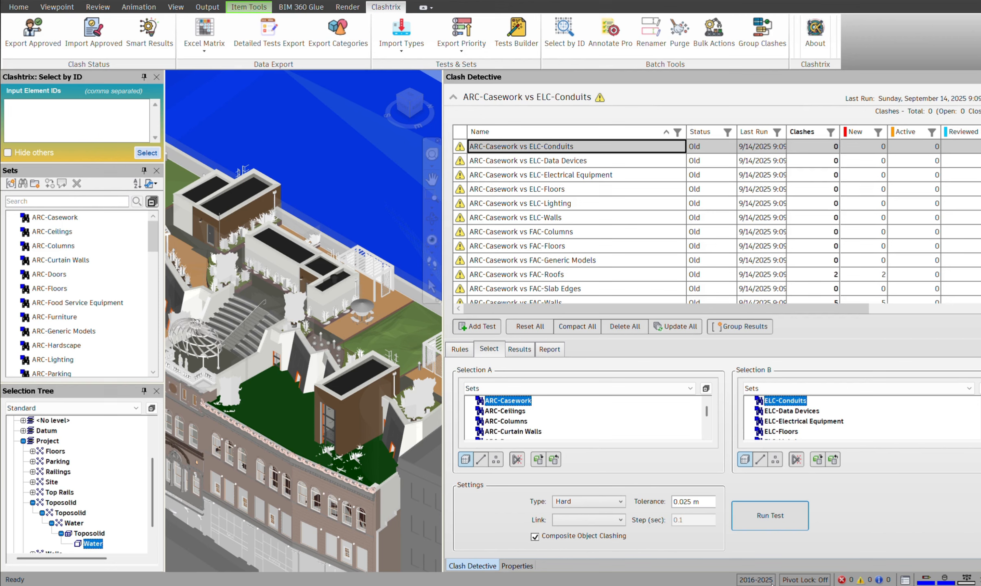
Step: Save the project in the NWC folder as 2026.nwf in the Navisworks 2016-2025 File Set format
left_click(18, 7)
left_click(12, 2)
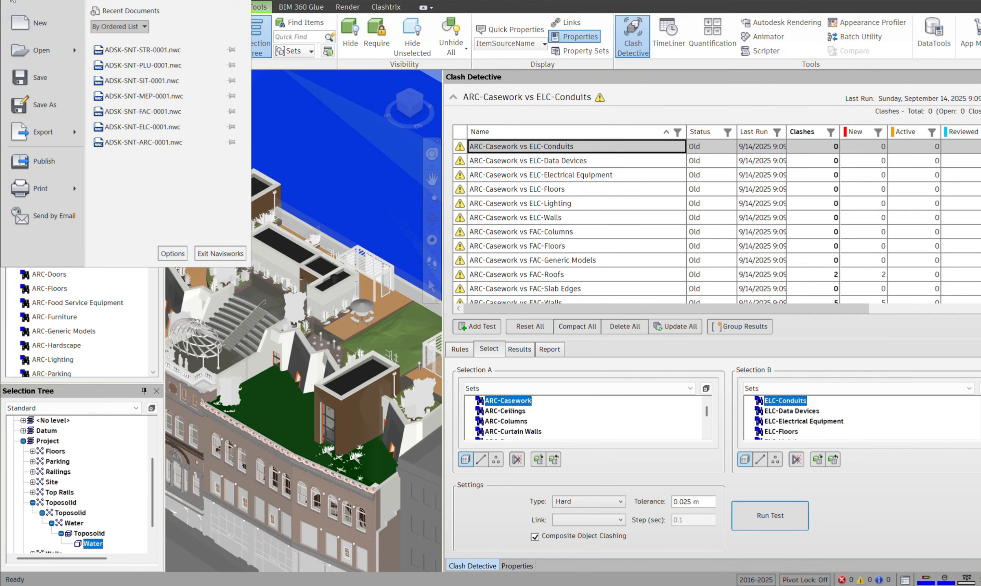
left_click(56, 110)
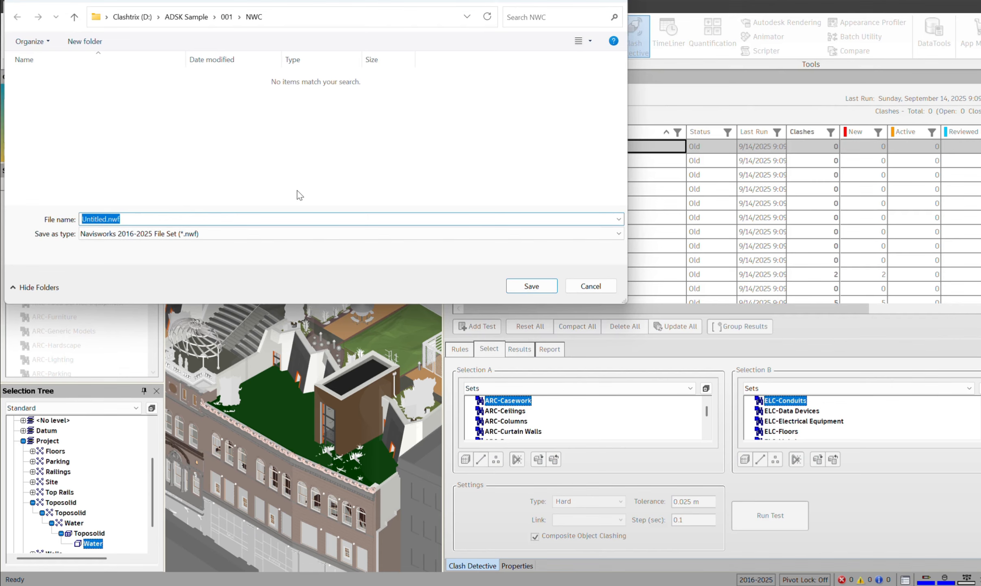
type("Clash")
key("Return")
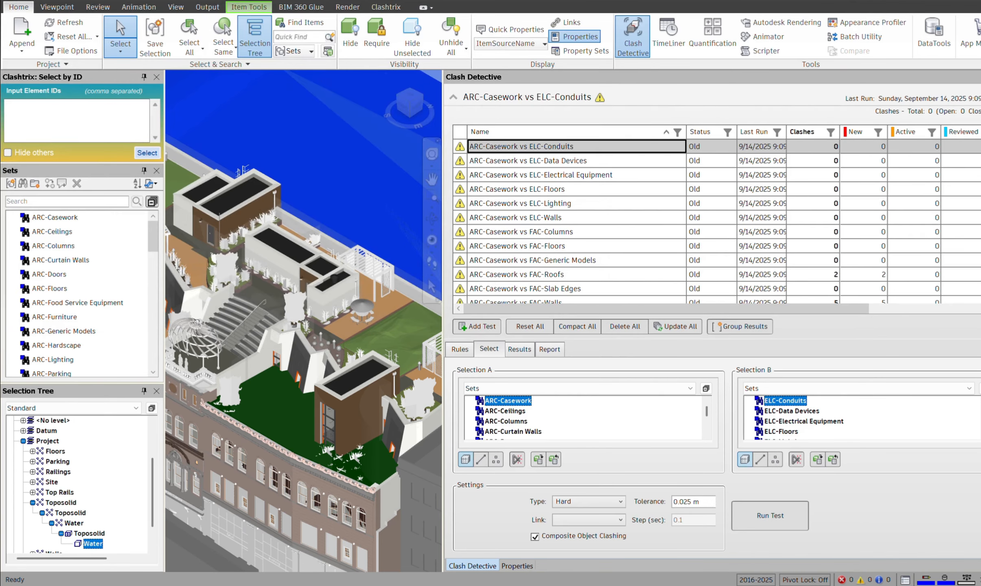
Step: Save the project over 2026.nwf as a Navisworks 2026 File Set and reopen that file
left_click(12, 3)
left_click(46, 106)
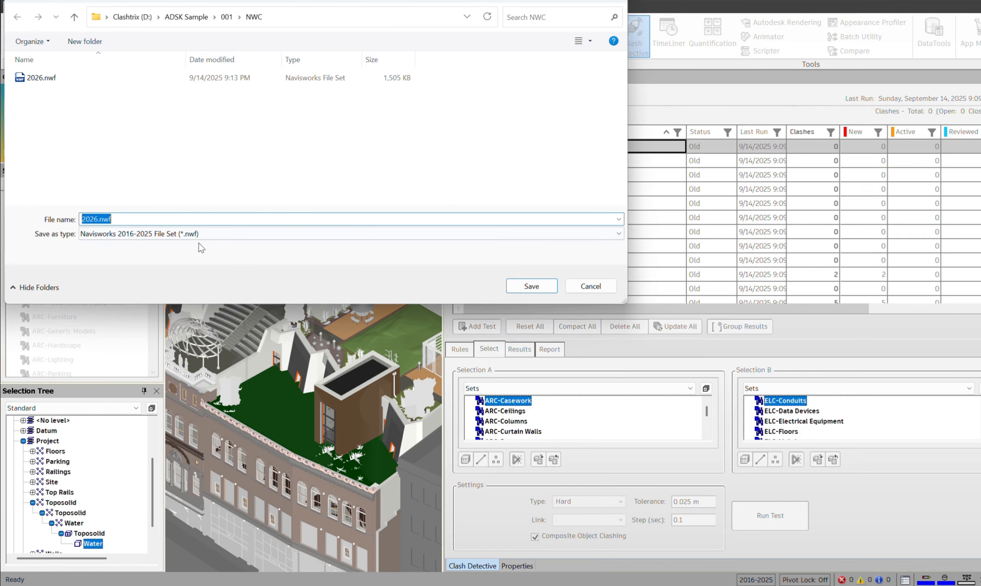
left_click(199, 238)
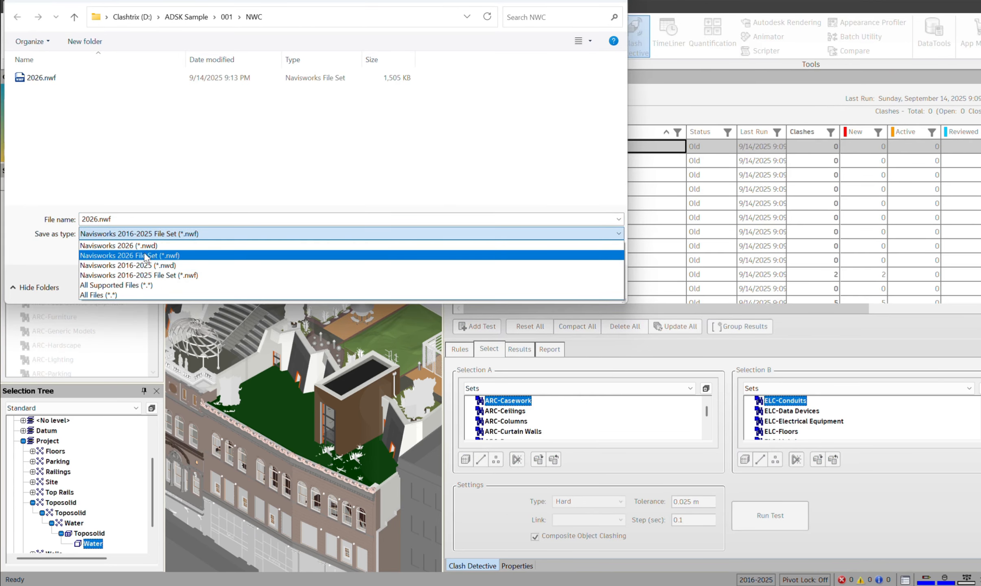
left_click(146, 256)
left_click(528, 286)
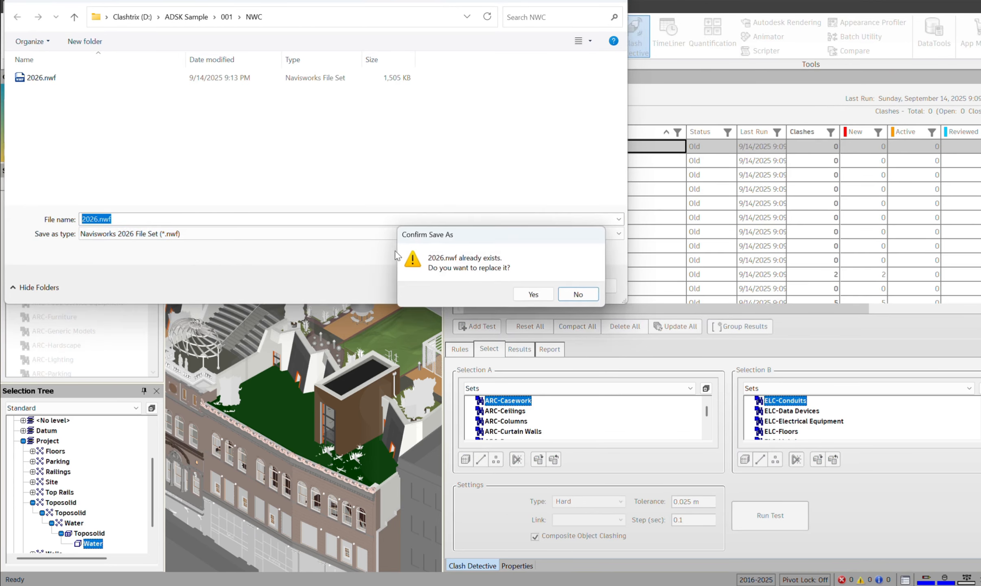
left_click(516, 296)
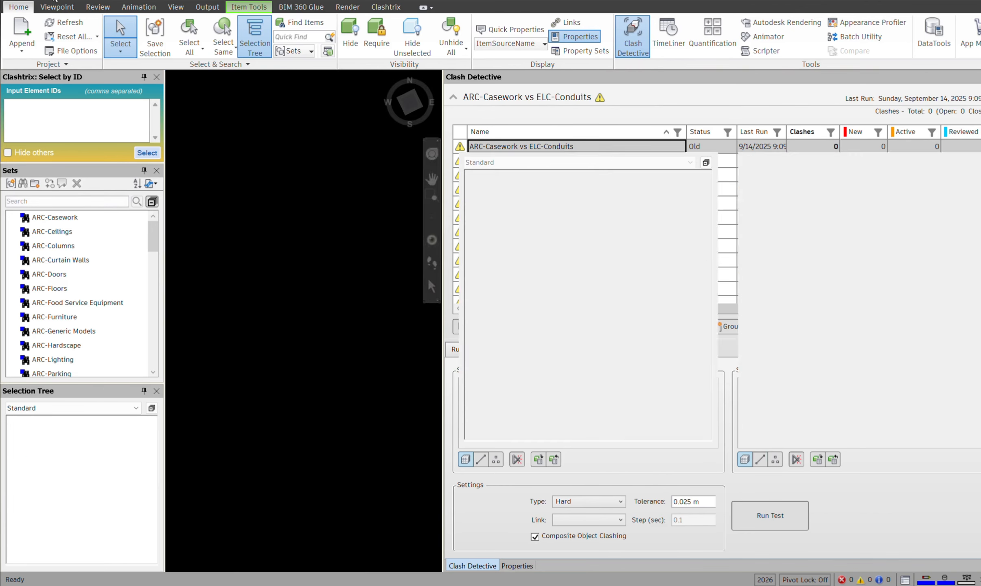
left_click(37, 5)
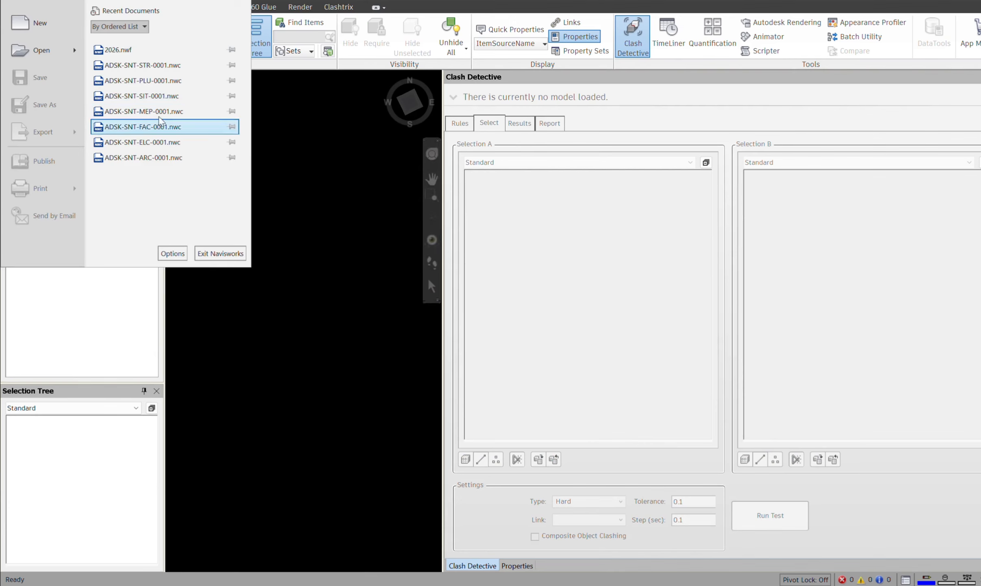
left_click(132, 50)
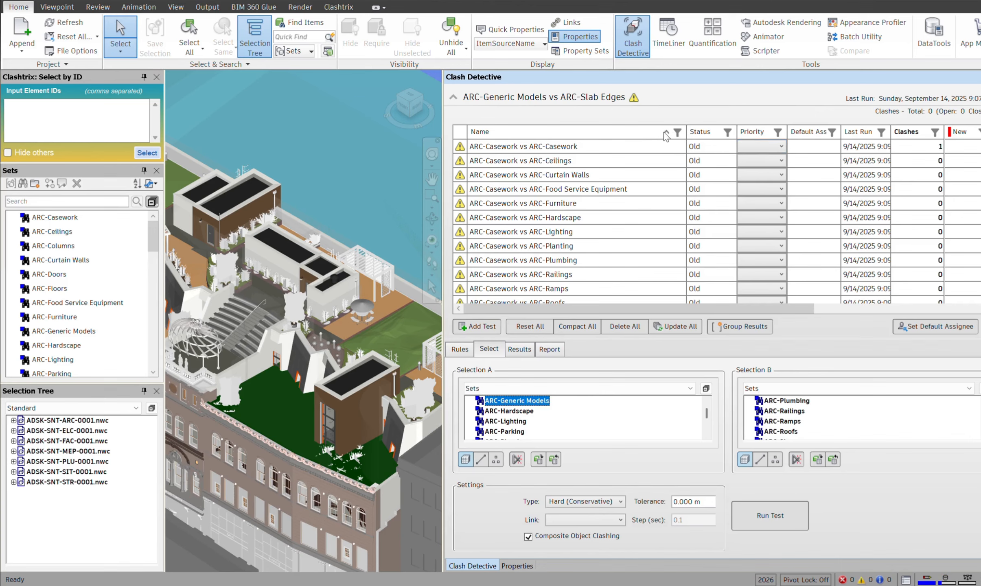
Step: Export the clash test priority matrix in the Bottom Left layout as Priority.csv and open it in Excel
left_click(341, 7)
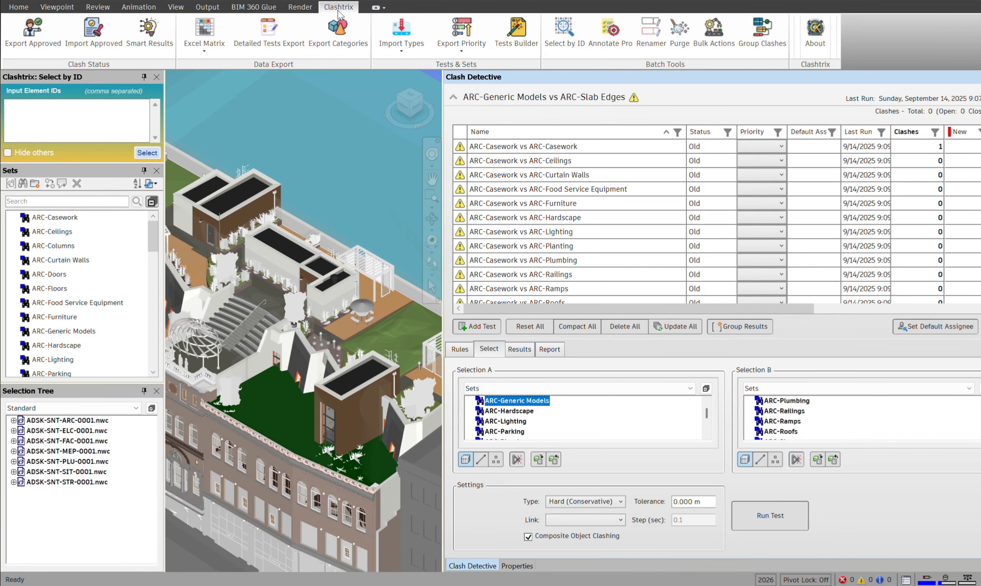
left_click(480, 55)
left_click(479, 81)
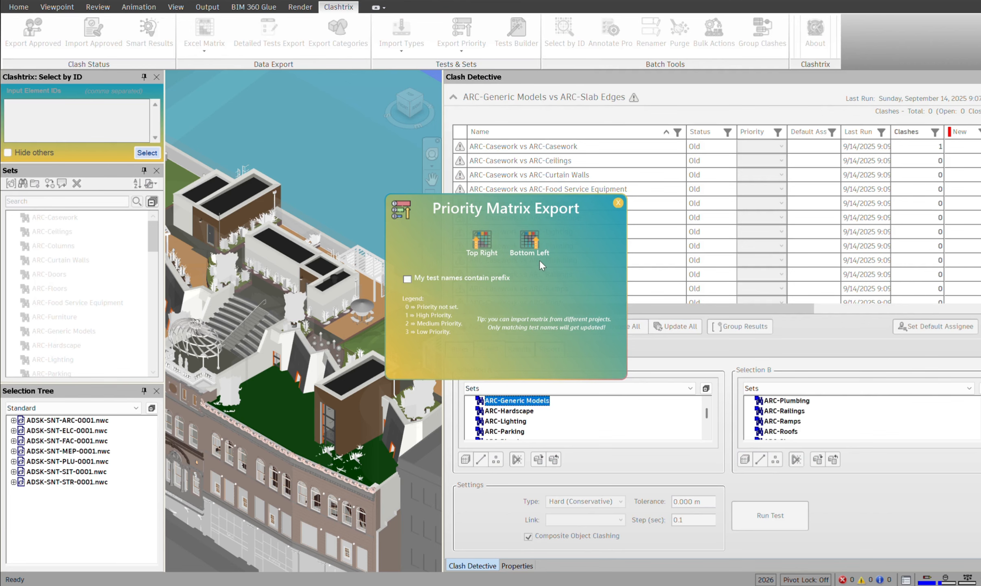
left_click(530, 244)
type("Priority")
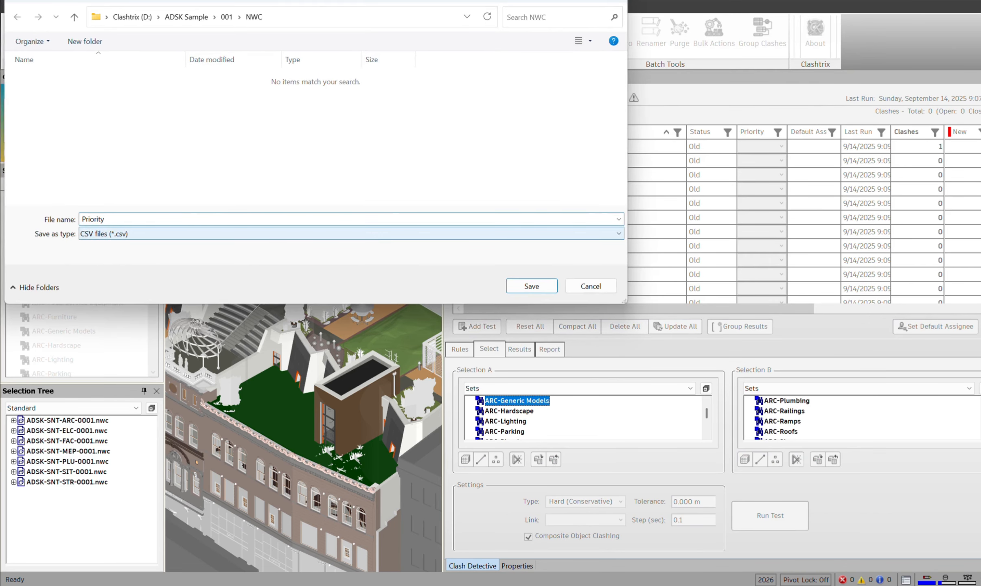
key("Return")
key("Return")
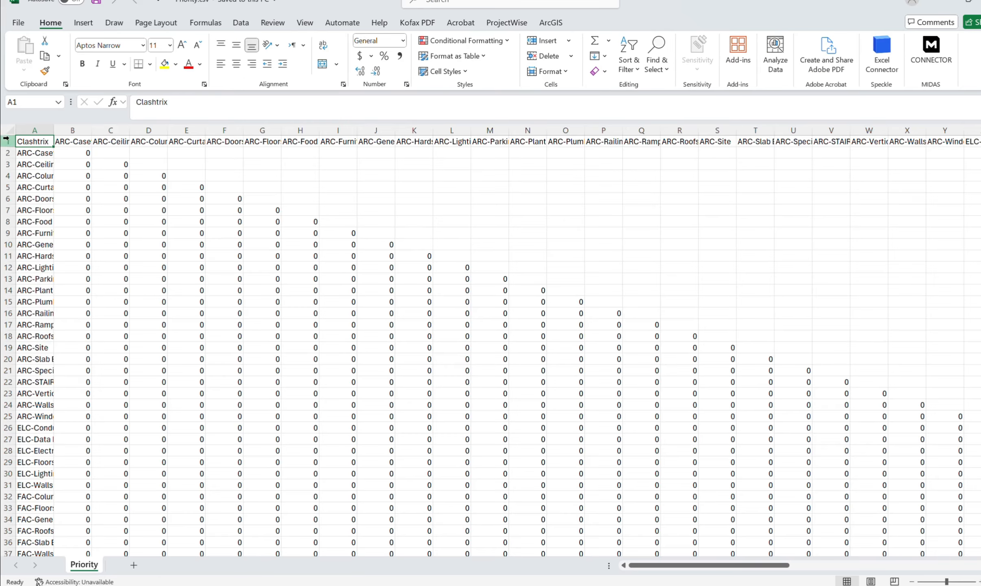
Step: Rotate the matrix header row text upward and autofit all column widths in the Priority sheet
left_click(7, 142)
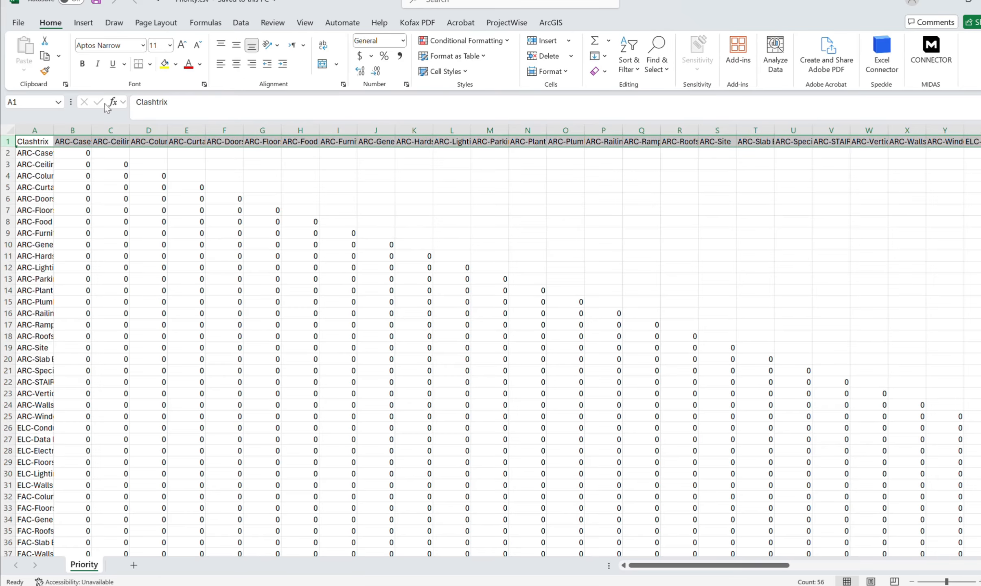
left_click(270, 44)
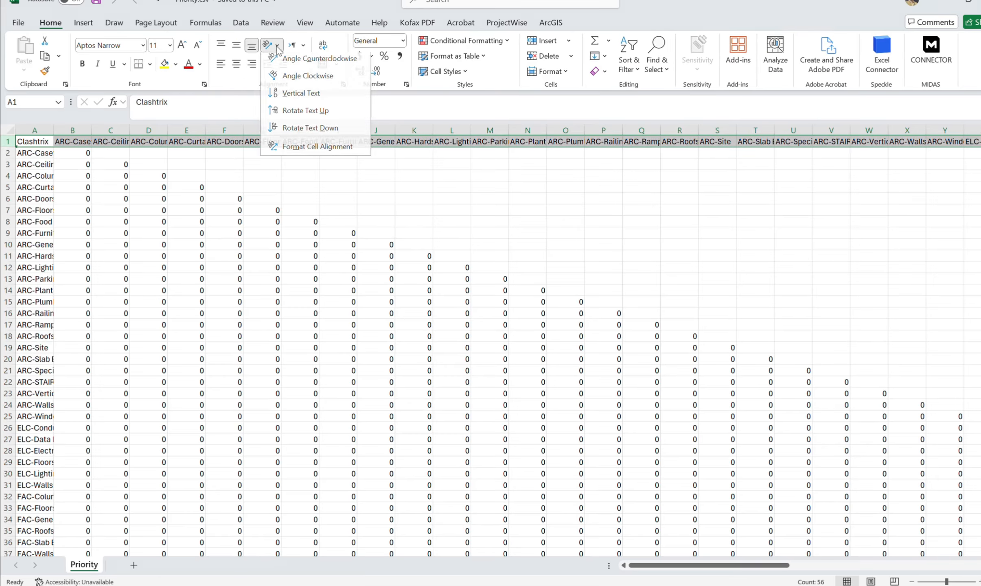
left_click(285, 115)
left_click(10, 130)
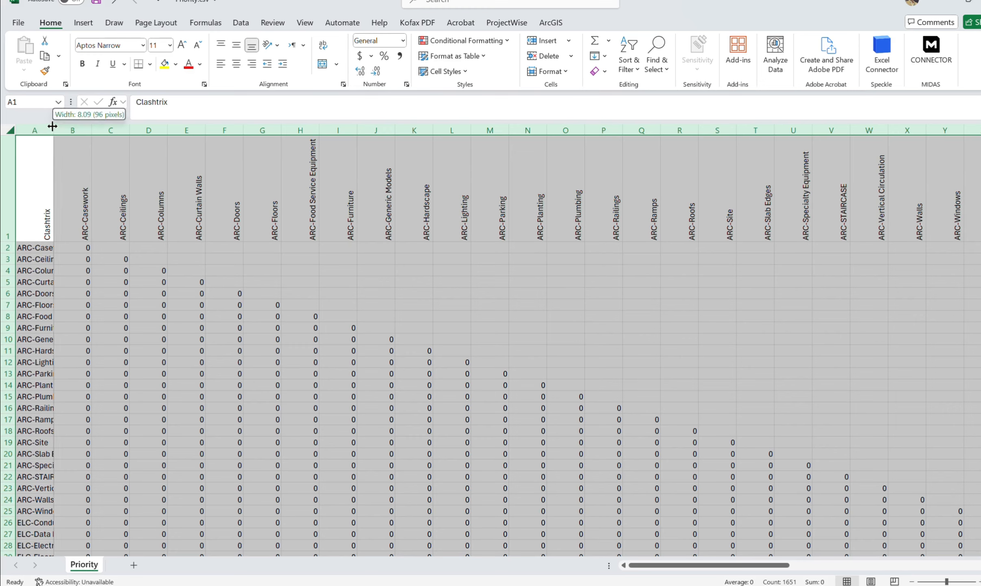
double_click(53, 130)
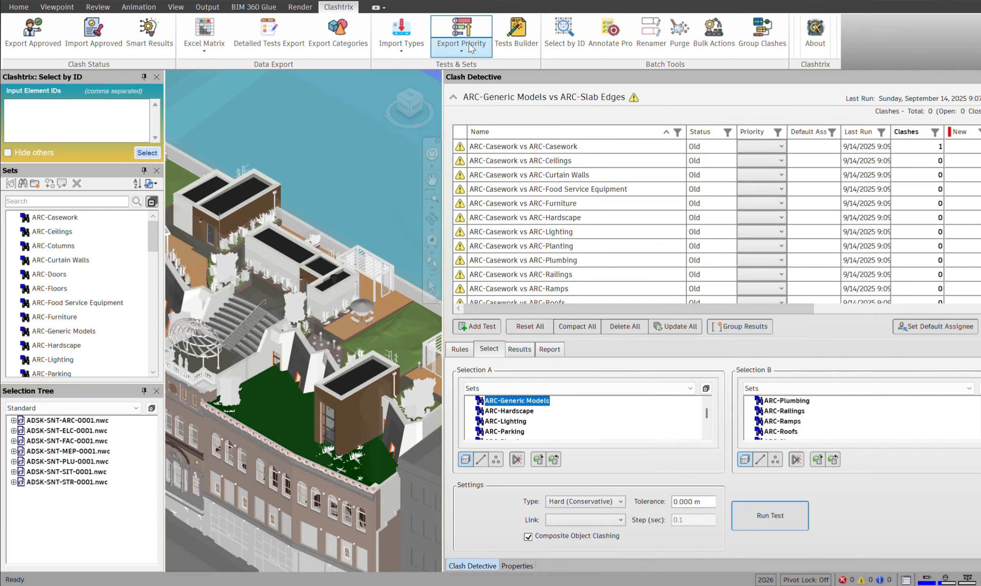
Step: Switch to Navisworks, view the priority number legend in the Priority Matrix Export dialog, and return to the workbook
left_click(469, 45)
left_click(466, 78)
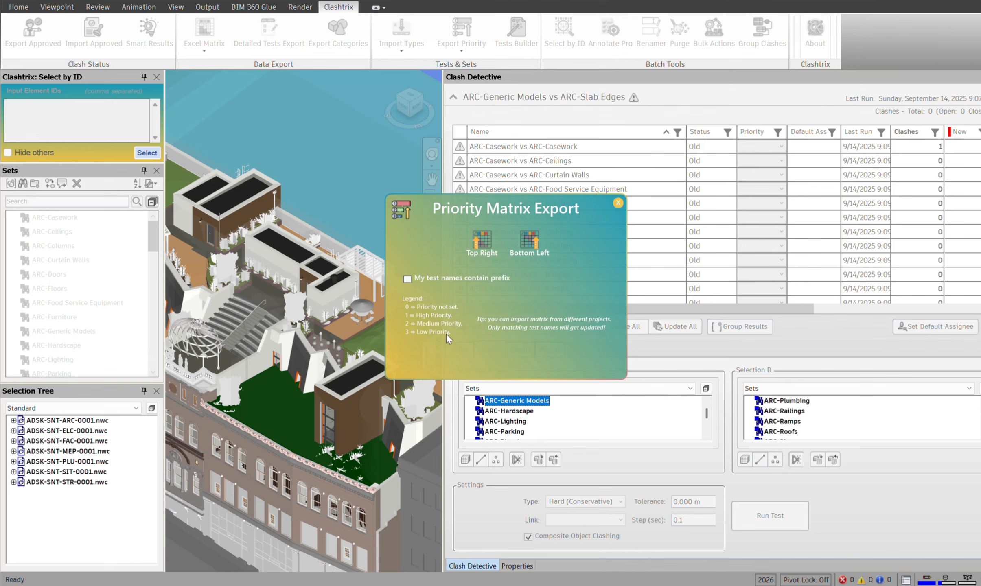
left_click(617, 203)
left_click(553, 339)
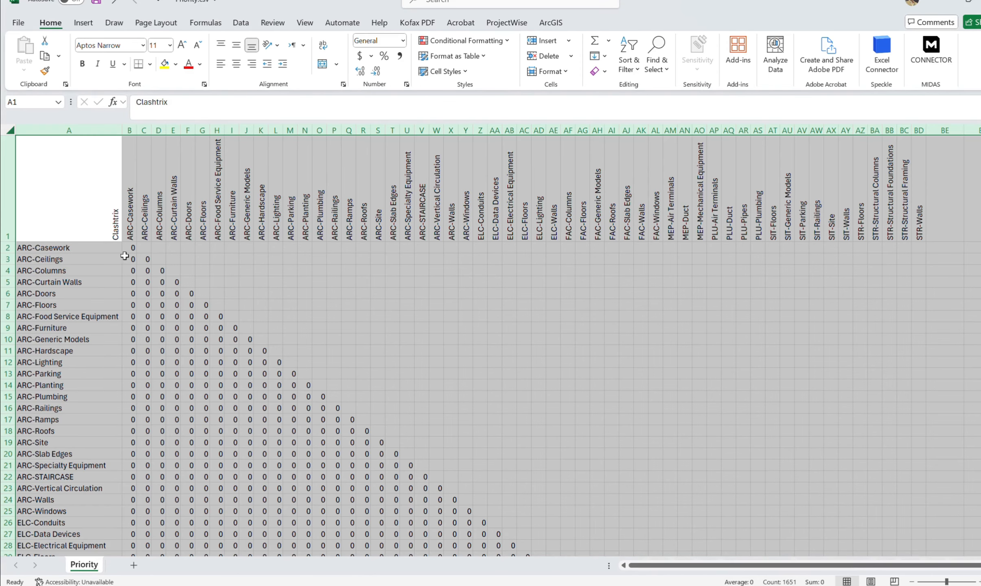
Step: Fill the whole ARC-Casework column of the priority matrix with 1
left_click(126, 257)
type("1")
key("Return")
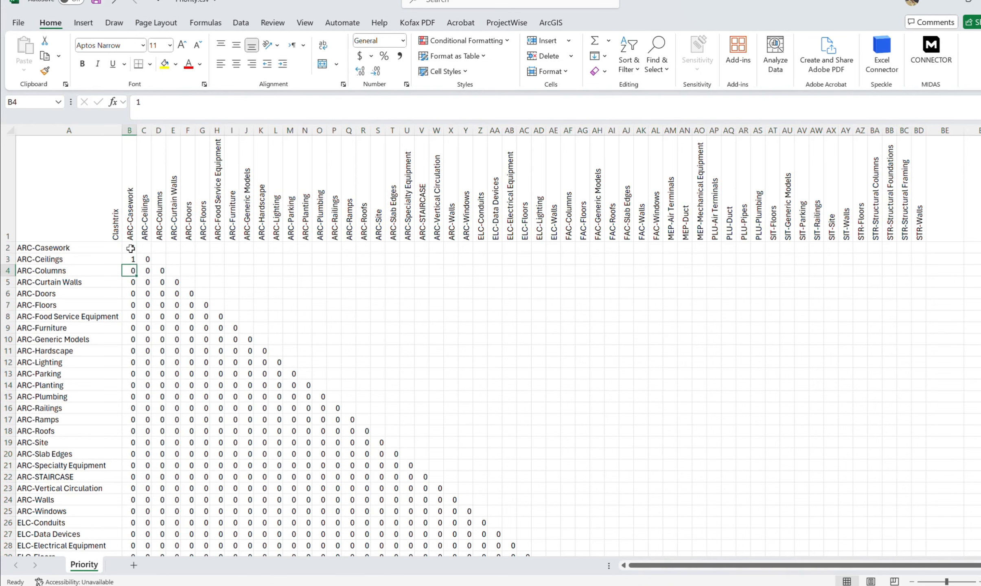
type("1")
key("Return")
type("1")
key("Return")
left_click_drag(129, 248, 134, 285)
double_click(137, 289)
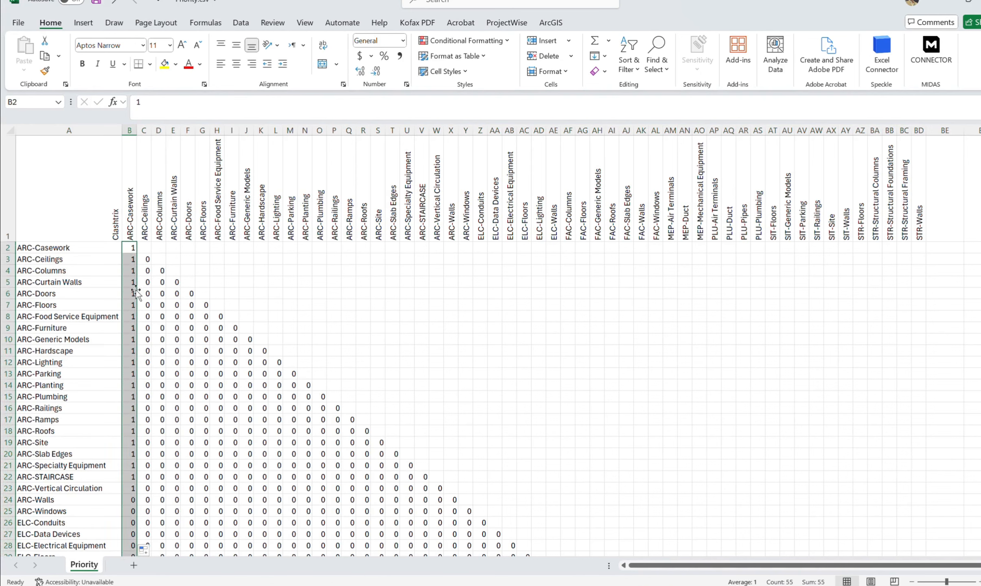
Step: Fill the whole ARC-Ceilings column of the priority matrix with 2, starting from the ARC-Ceilings row
left_click(148, 259)
type("2")
key("Return")
type("2")
key("Return")
type("2")
key("Return")
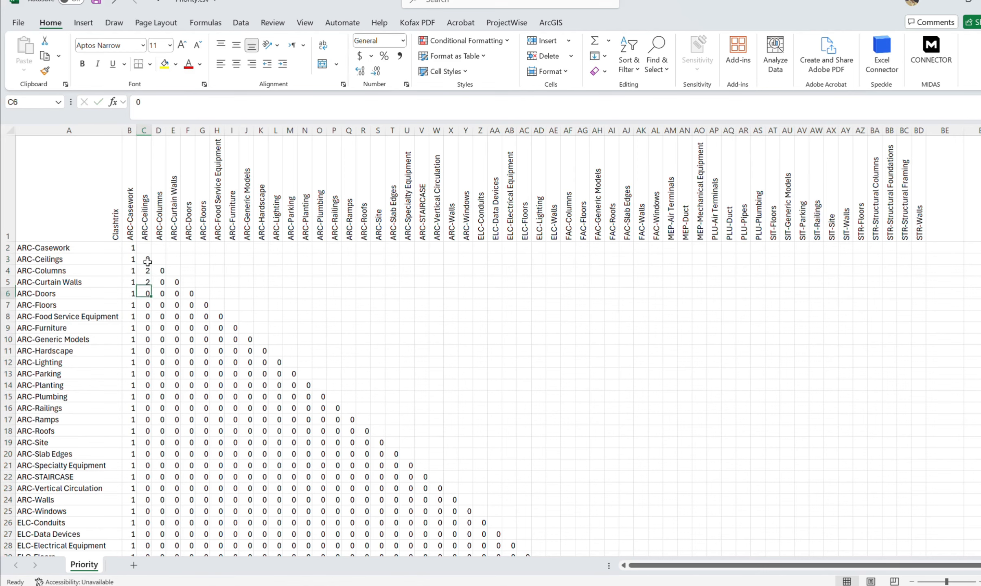
type("2")
left_click(147, 262)
left_click_drag(148, 261, 147, 293)
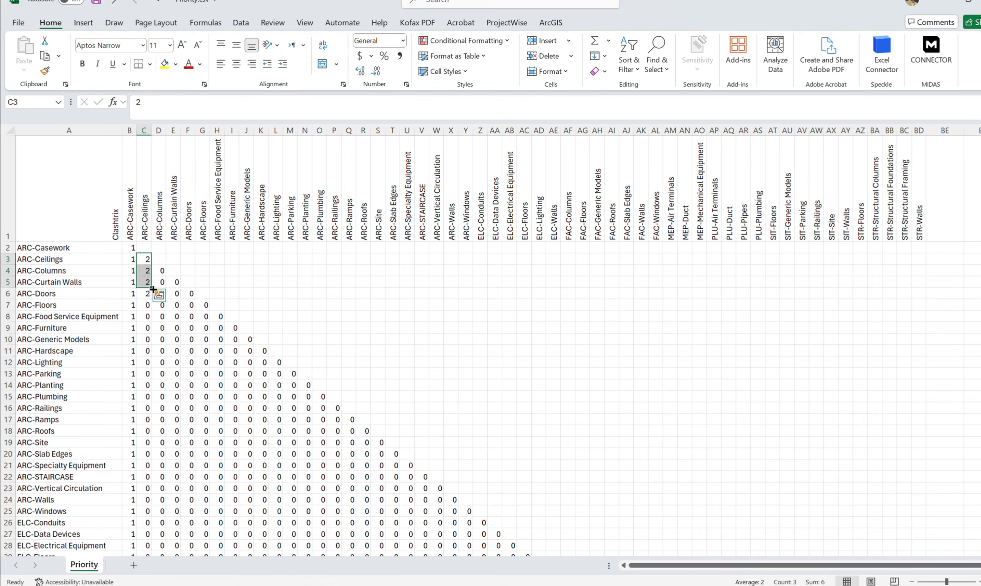
double_click(152, 299)
Step: Fill the whole ARC-Columns column of the priority matrix with 3, starting from the ARC-Columns row
left_click(159, 273)
type("3")
key("Return")
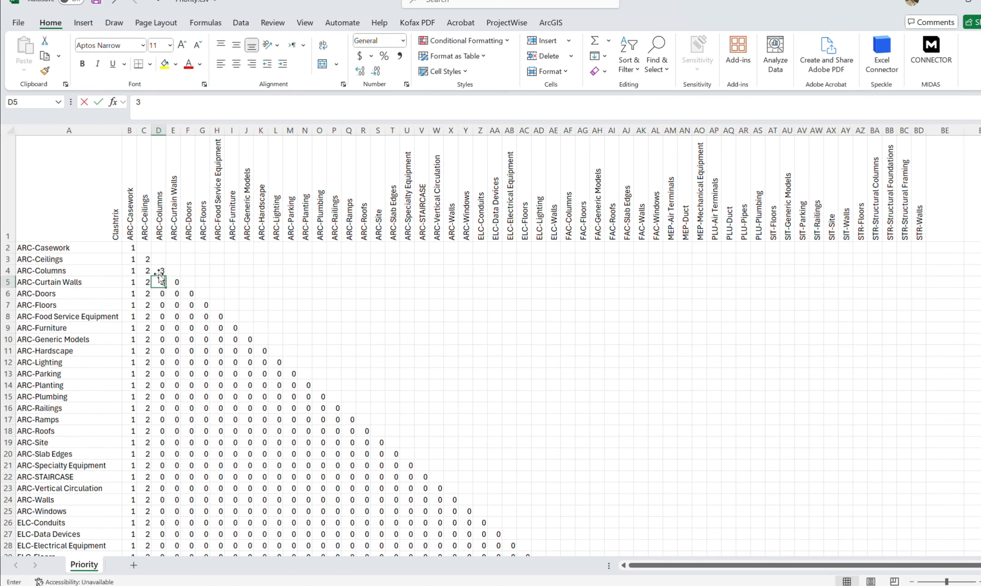
type("3")
key("Return")
type("3")
key("Return")
type("3")
key("Return")
left_click_drag(159, 273, 157, 302)
double_click(166, 312)
Step: Replace every 0 in the Priority sheet with 2 and save the workbook
scroll(240, 366, "down", 1)
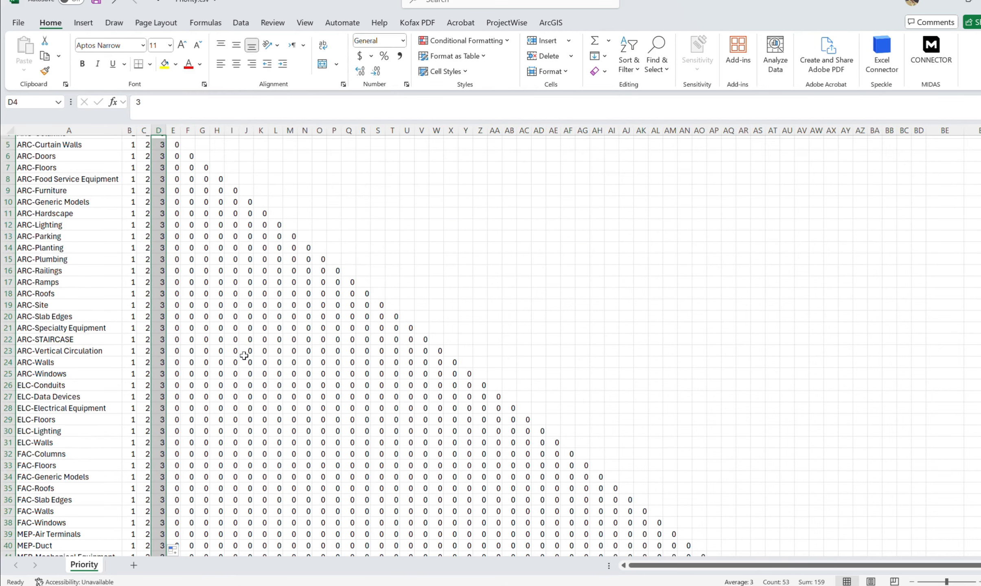
left_click(207, 282)
key("ctrl+h")
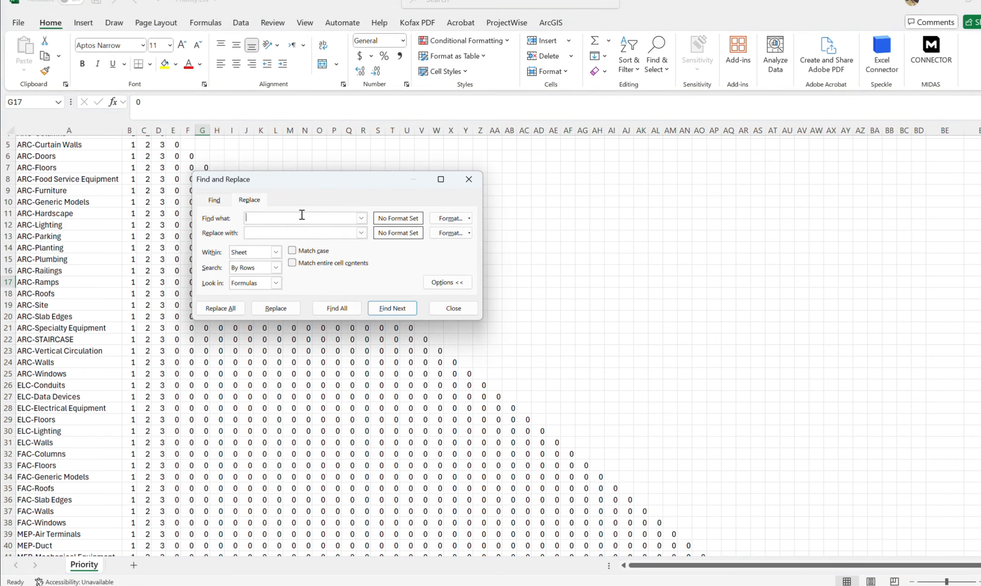
left_click(226, 309)
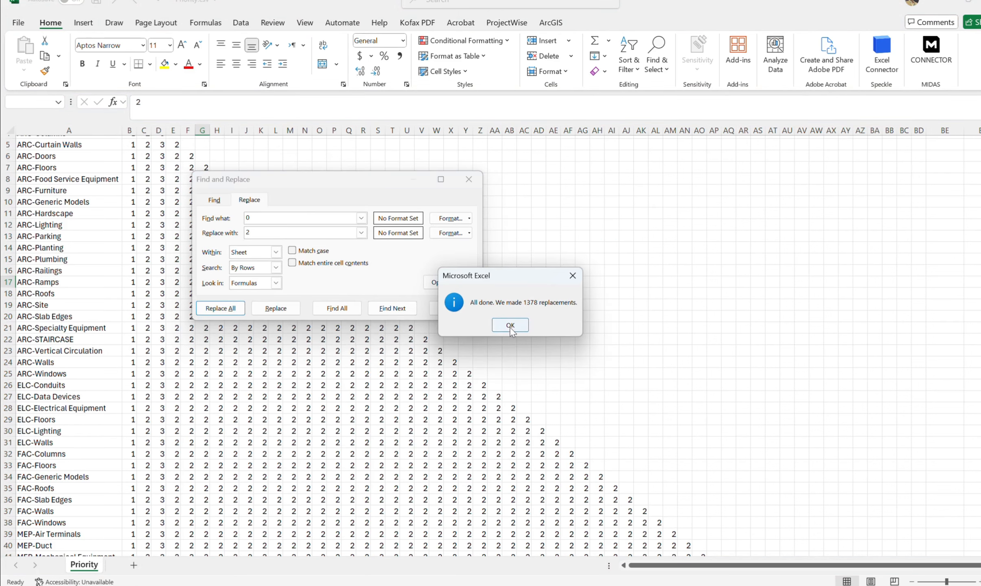
left_click(510, 324)
left_click(468, 179)
scroll(256, 284, "up", 2)
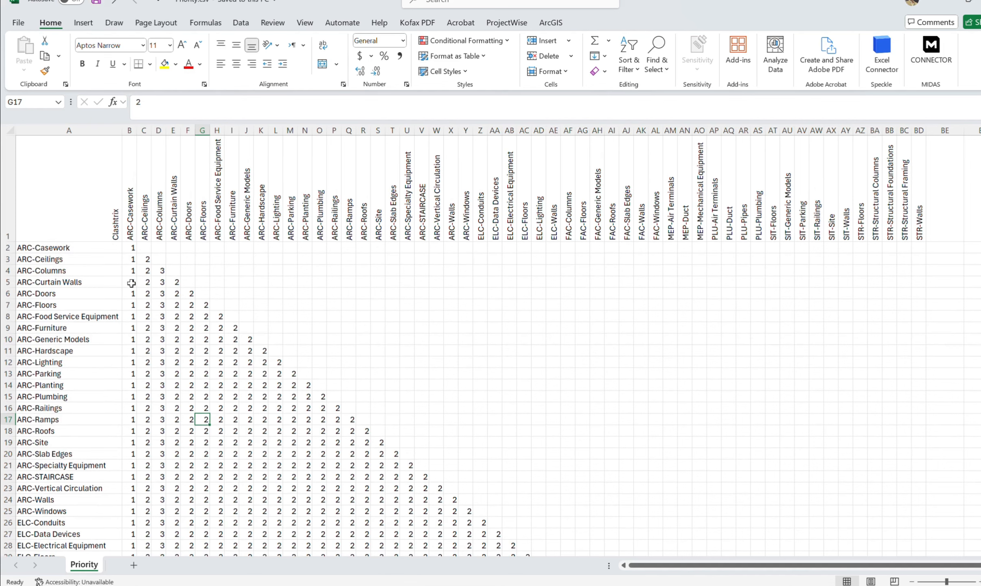
Step: Switch to Navisworks, import the clash test priorities from Priority.csv, and look through the Priority values in the test list
left_click(48, 291)
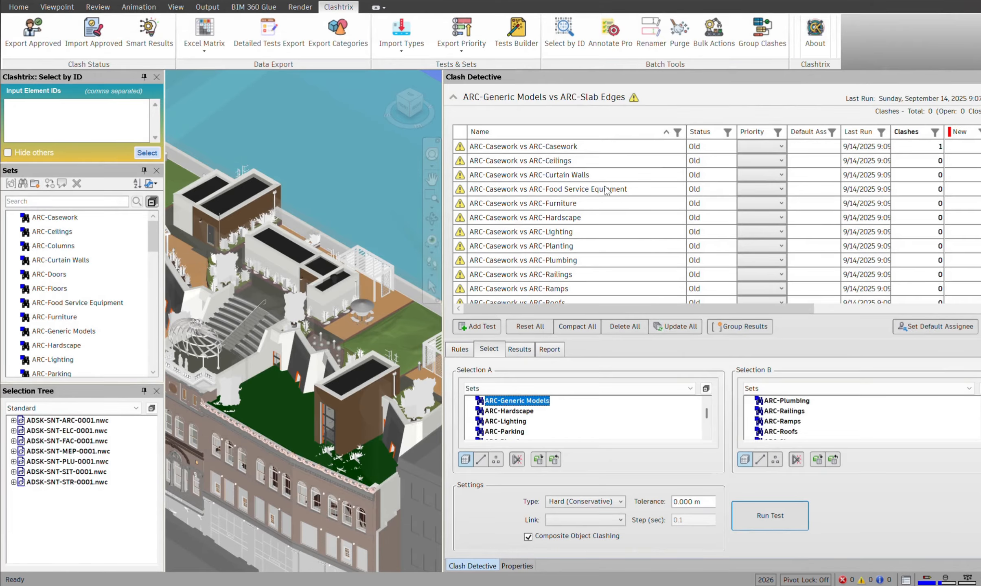
left_click(467, 47)
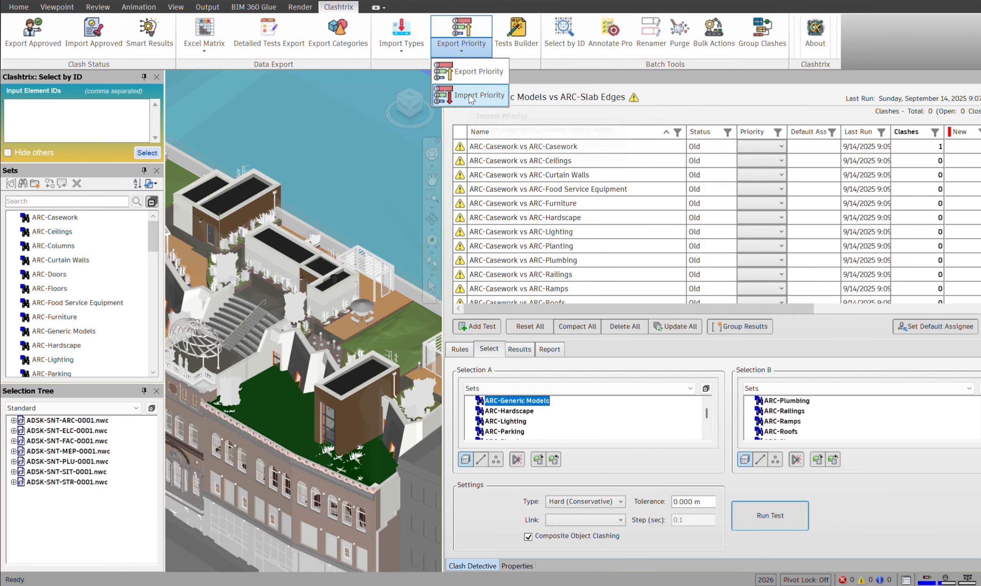
left_click(470, 97)
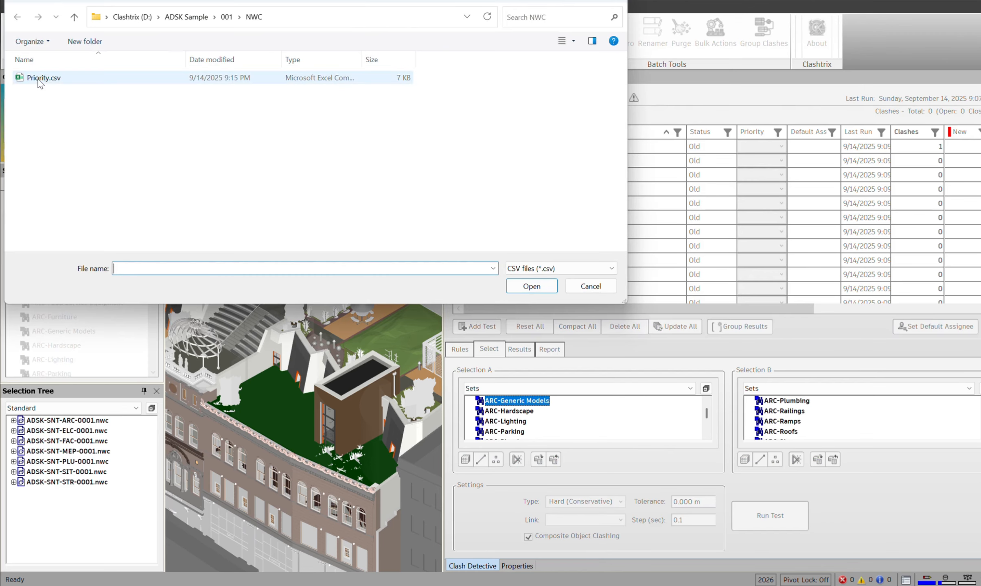
left_click(41, 78)
left_click(531, 286)
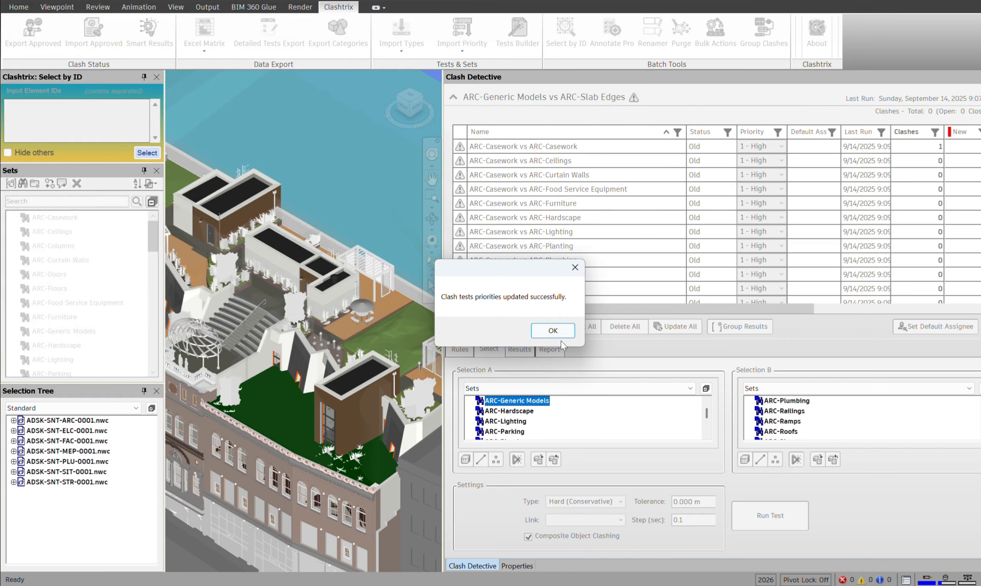
left_click(552, 331)
scroll(716, 220, "down", 20)
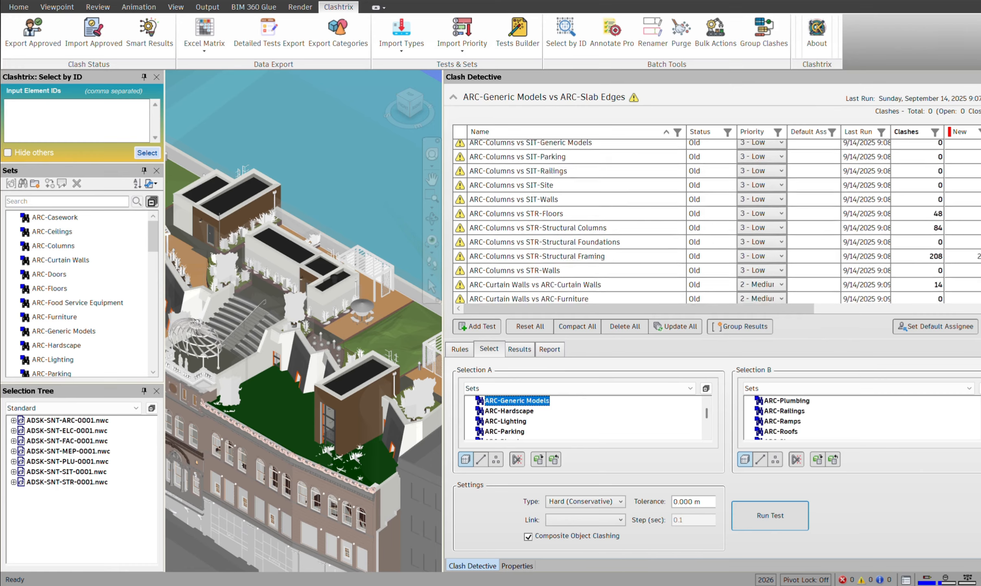
scroll(716, 220, "down", 15)
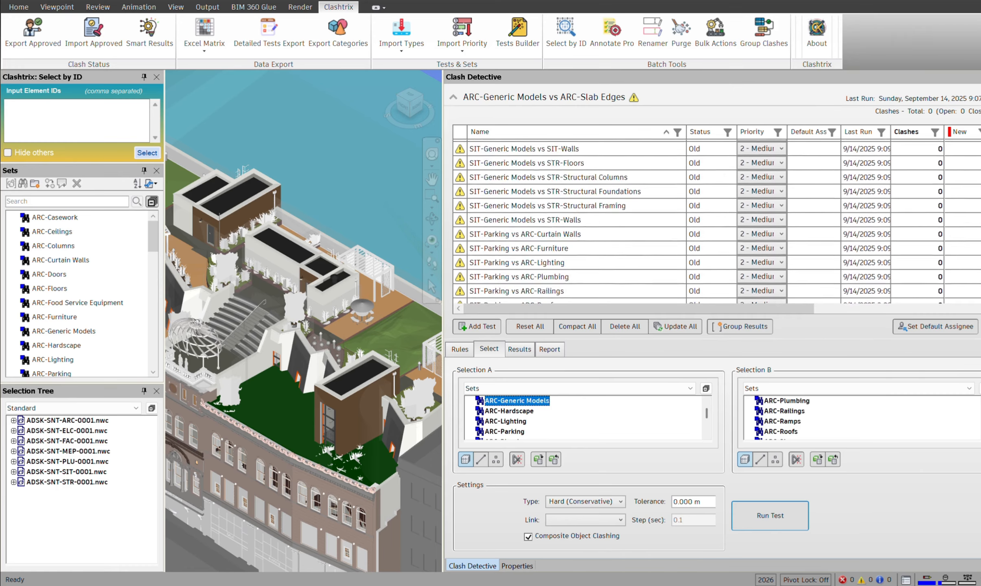
scroll(716, 220, "up", 20)
Step: Open the Renamer tool for the clash tests and move its dialog clear of the test list
left_click(615, 83)
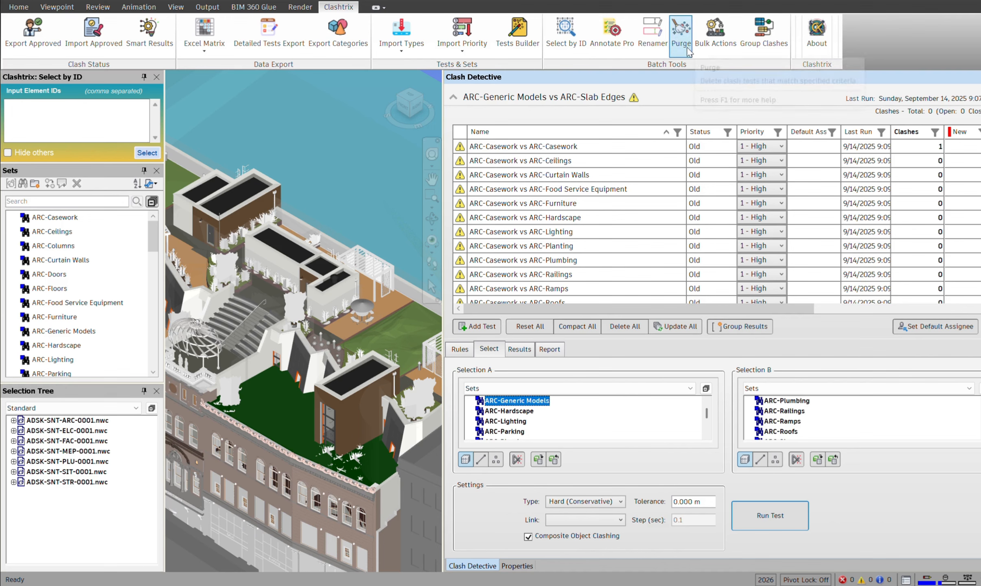
left_click(654, 35)
left_click_drag(495, 132, 294, 117)
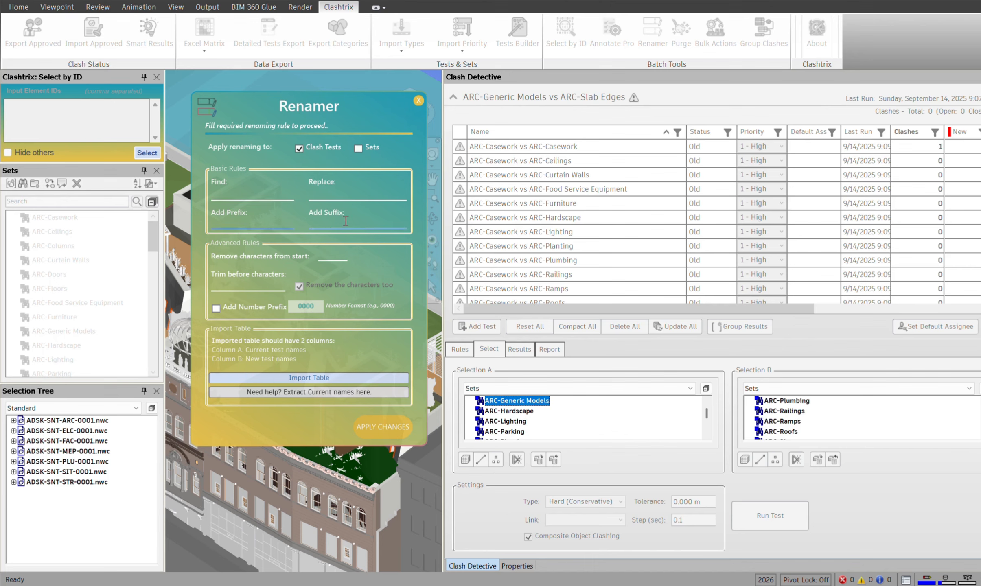
left_click(336, 254)
left_click_drag(342, 255, 329, 254)
key("BackSpace")
left_click(252, 285)
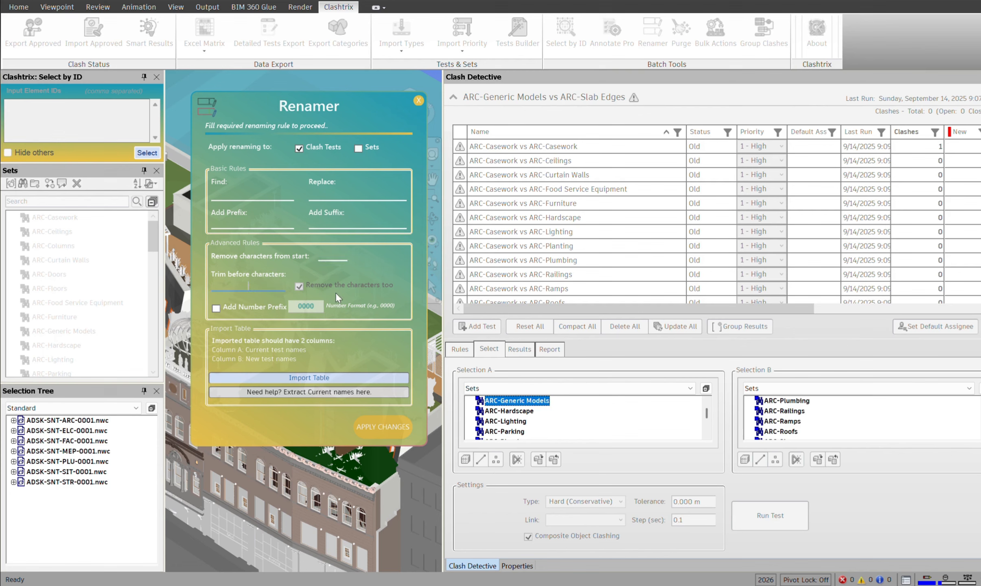
type("_")
key("BackSpace")
Step: Add a number prefix in the 0000 format to all clash test names
left_click(256, 308)
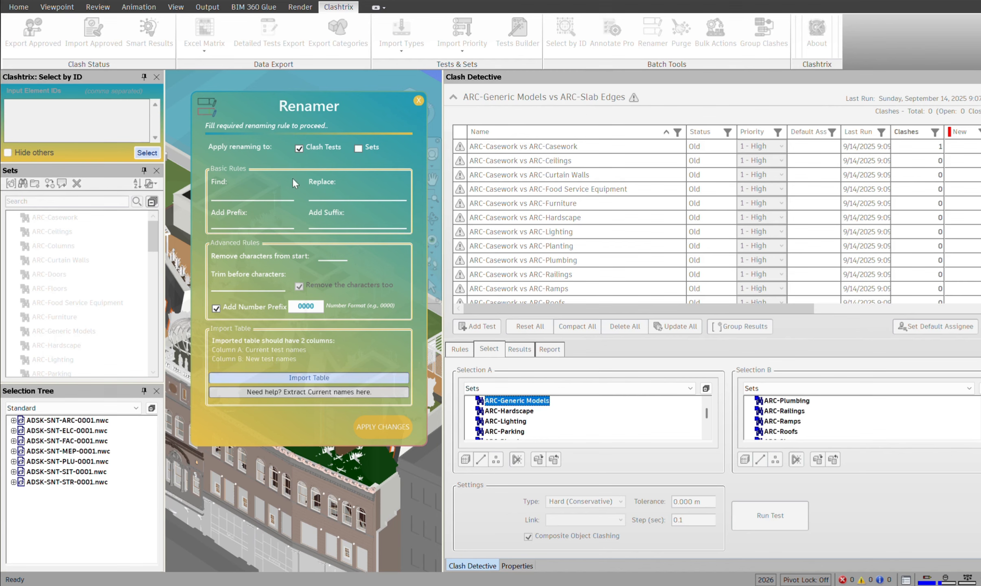
left_click(315, 307)
left_click(384, 429)
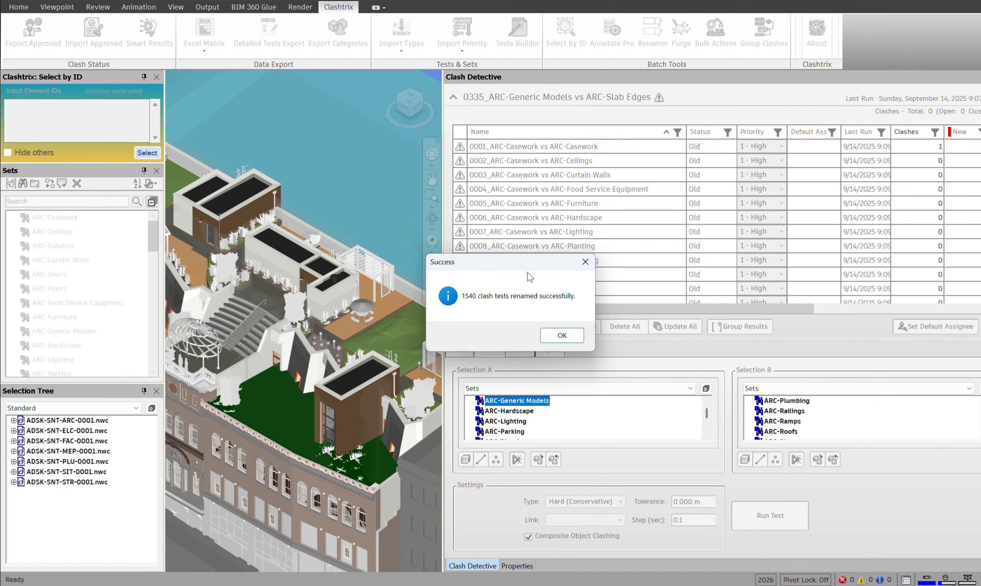
left_click(562, 335)
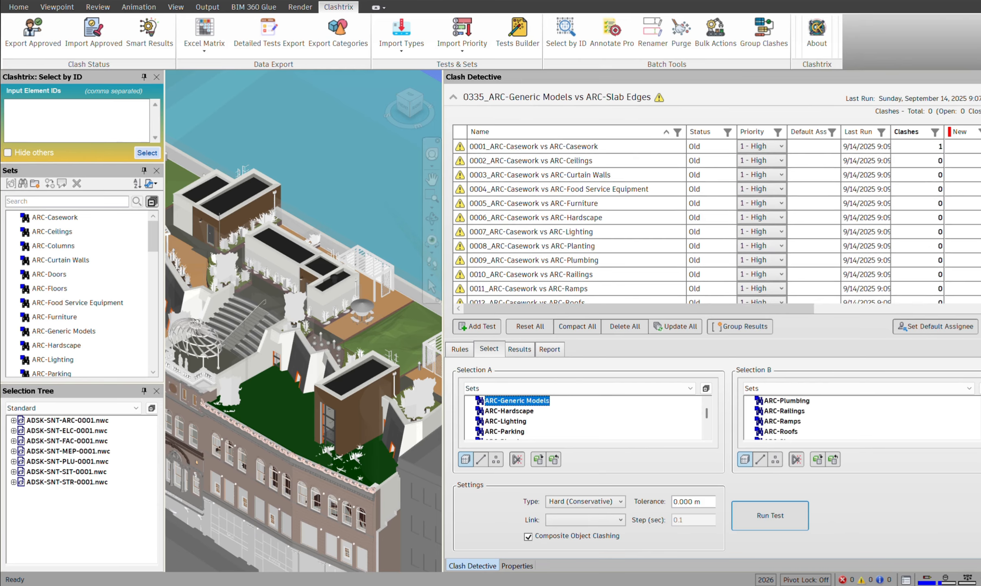
Step: Try to export the summary matrix in the Bottom Left layout with cell coloring by priority and no prefix skipping
left_click(209, 59)
left_click(227, 90)
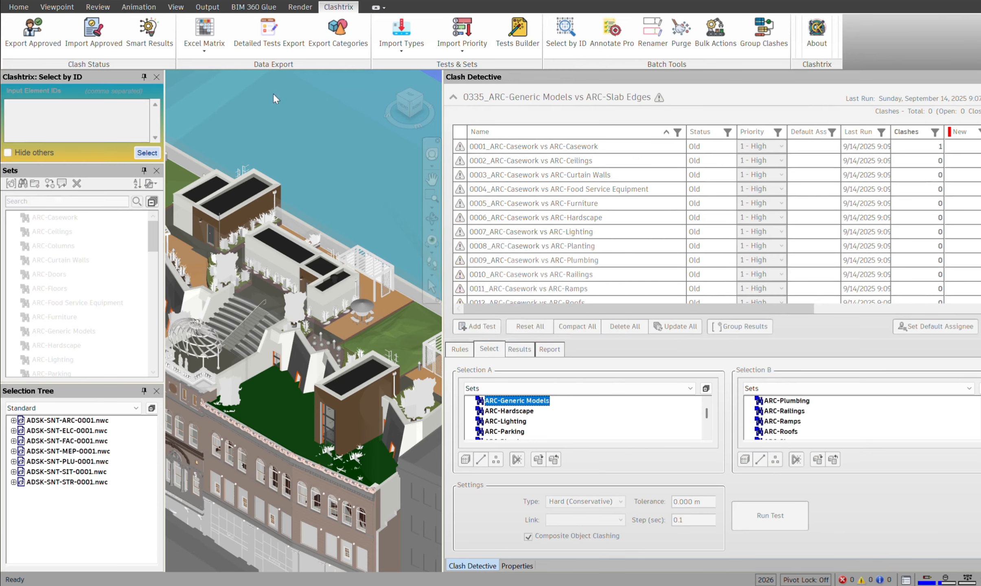
left_click(416, 252)
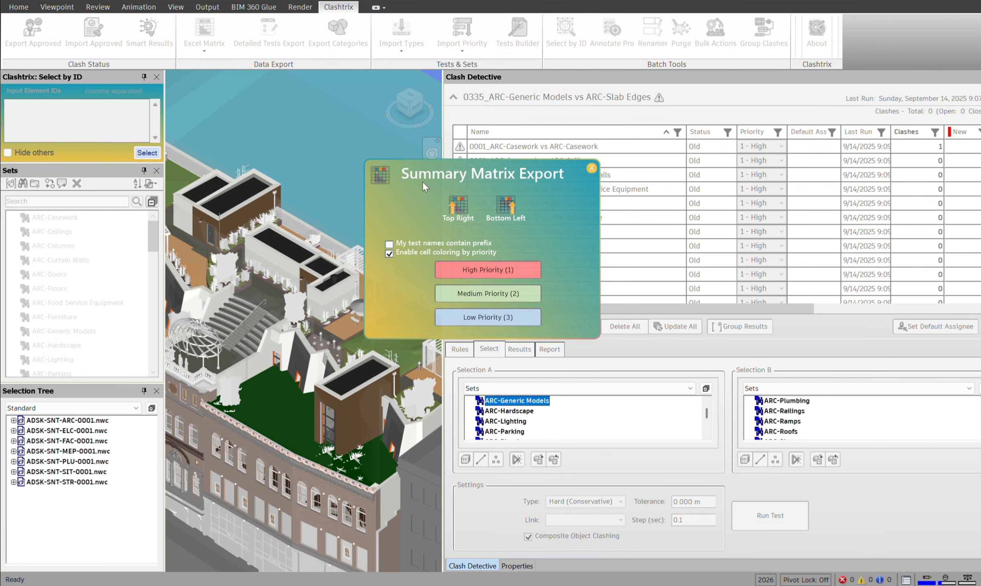
left_click_drag(422, 181, 264, 164)
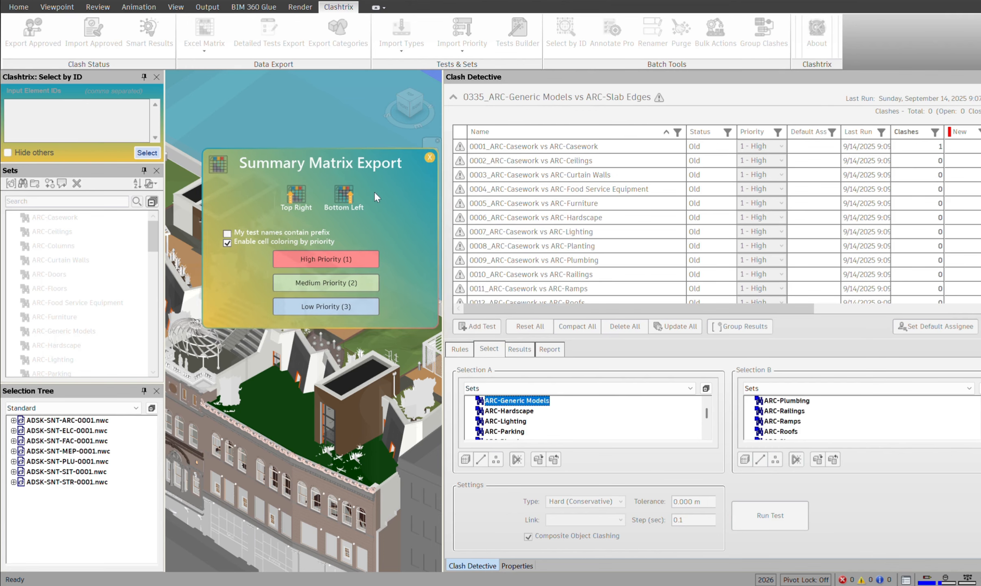
left_click(352, 200)
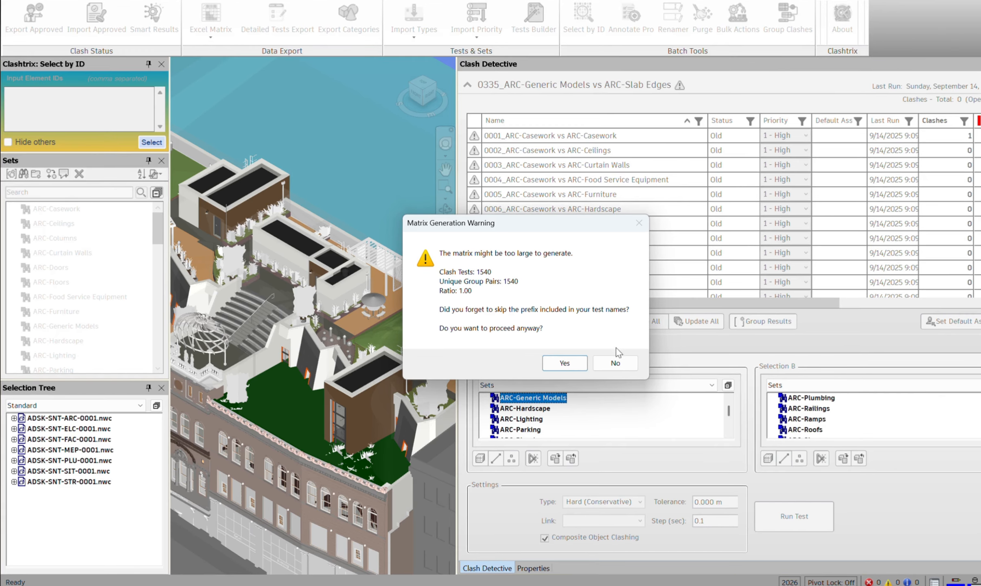
left_click(629, 363)
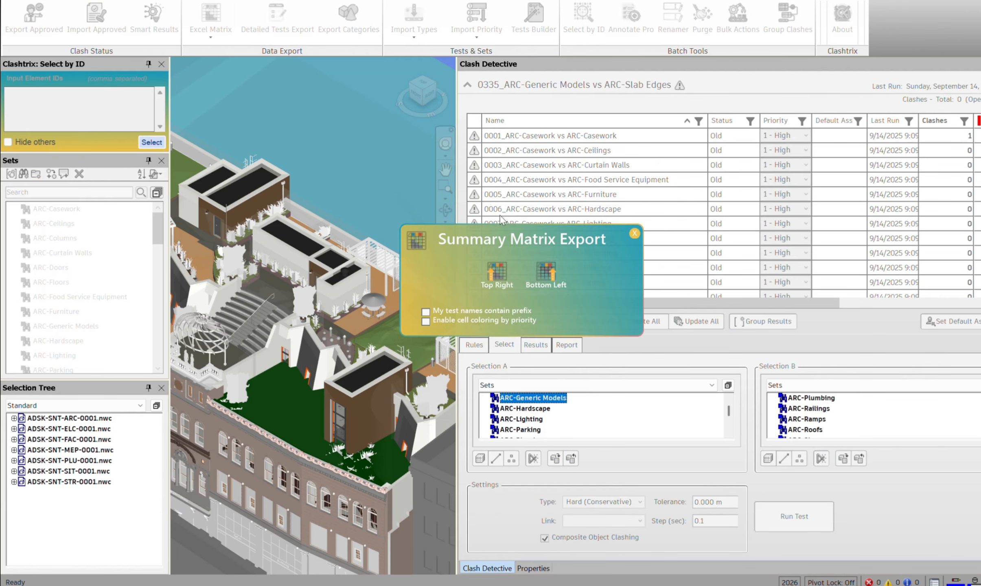
Step: Set the summary matrix export to skip test name prefixes, trying a count of 5 before choosing until "_", and enable cell coloring by priority
left_click(463, 312)
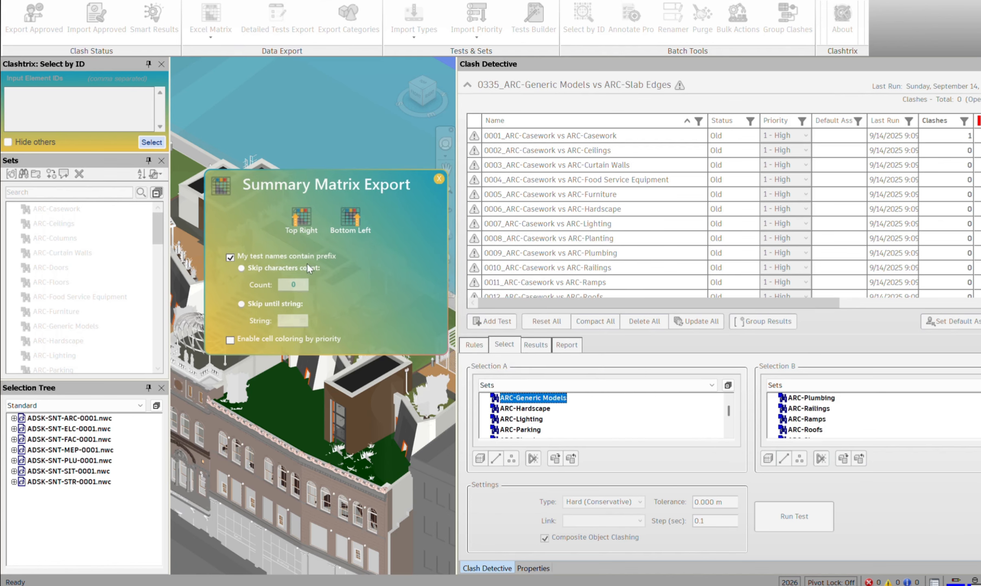
left_click(266, 268)
type("5")
left_click_drag(304, 283, 270, 285)
left_click(260, 303)
left_click(277, 340)
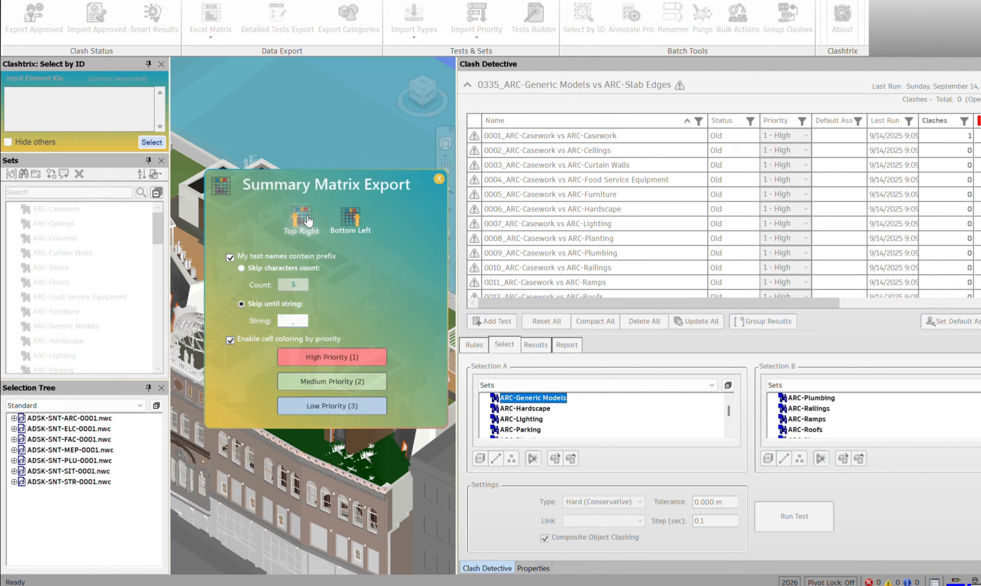
Step: Export the summary matrix in the Top Right layout to an Excel file named TR and open it
left_click(308, 222)
type("TR")
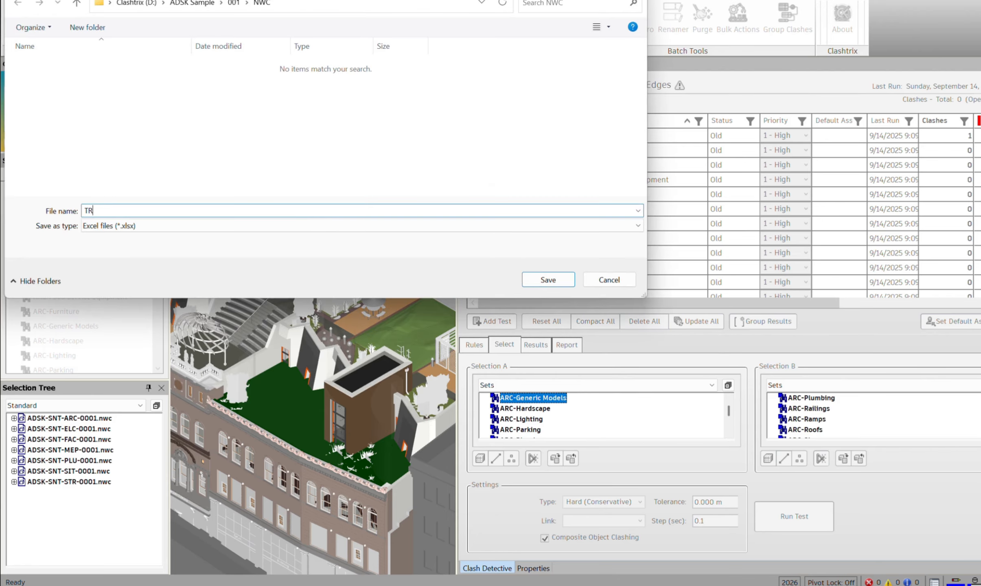
key("Return")
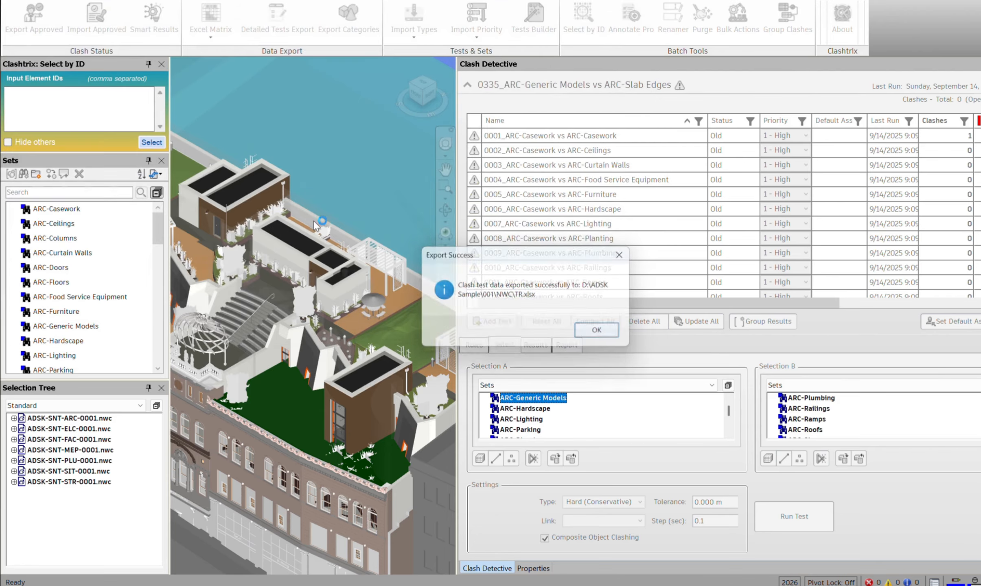
key("Return")
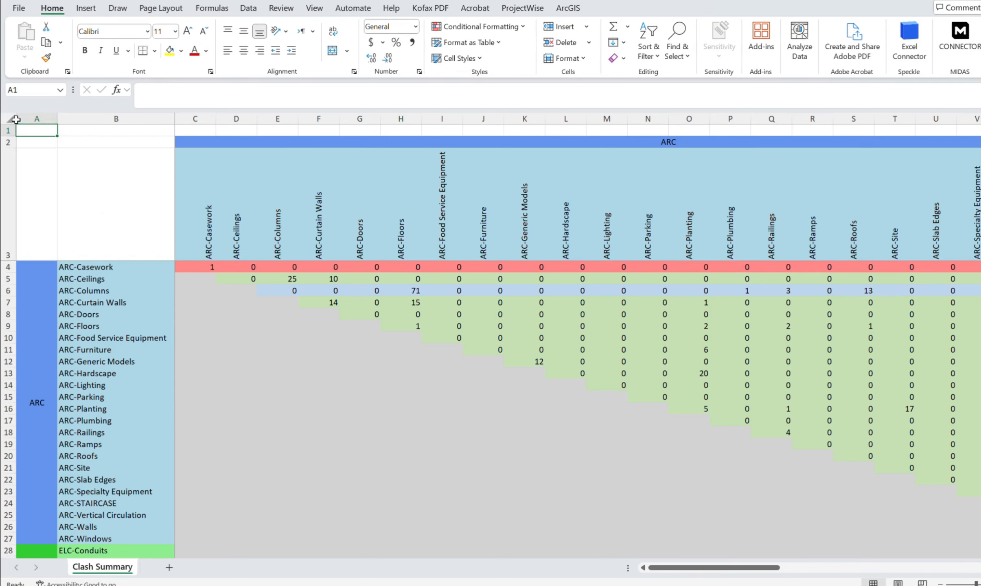
Step: Fit all column widths to their contents in the exported Clash Summary sheet
key("ctrl+a")
double_click(57, 118)
left_click(703, 384)
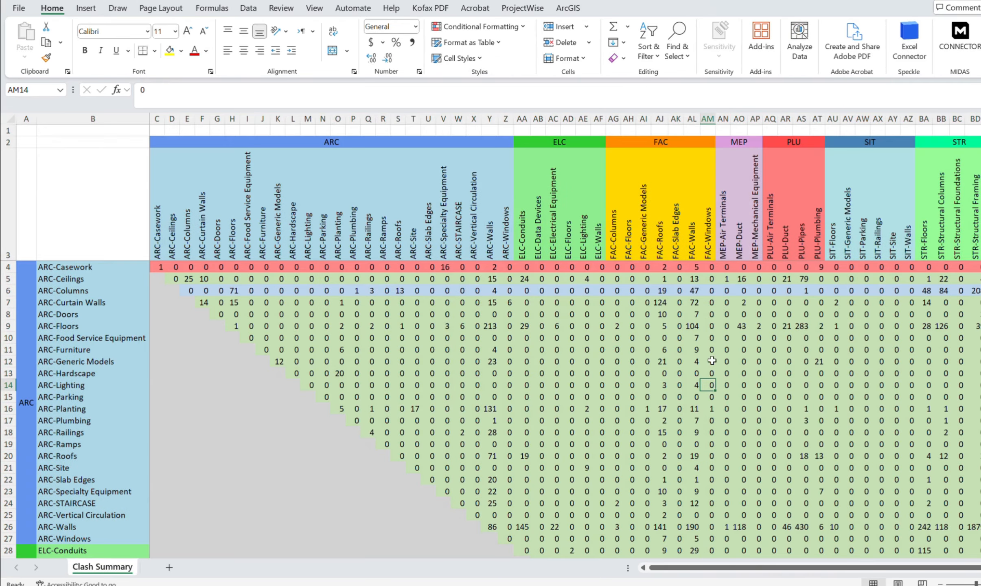
Step: Examine the priority-colored clash counts across all discipline rows of the matrix and close the workbook
left_click_drag(979, 291, 927, 277)
scroll(877, 325, "down", 10)
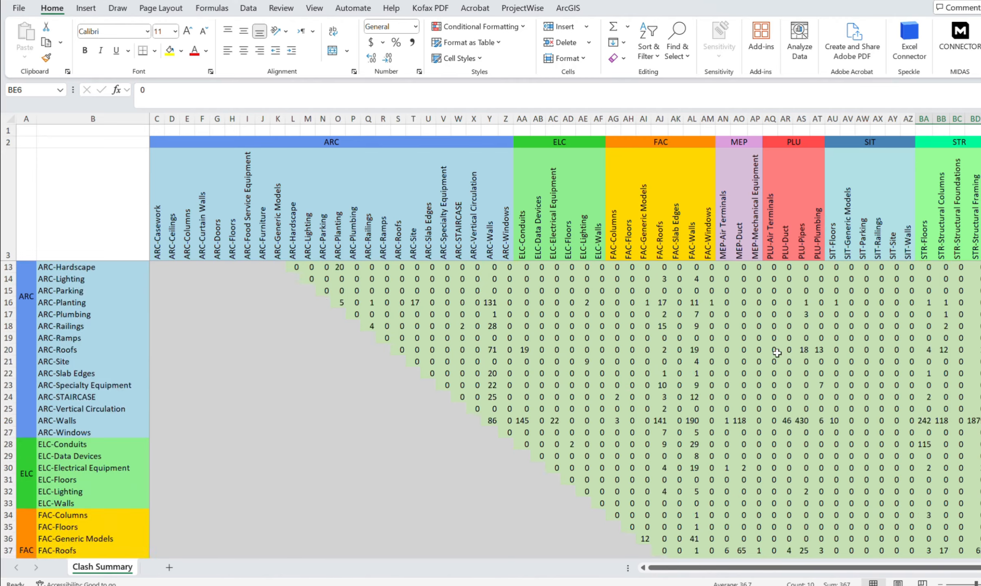
scroll(645, 371, "up", 1)
scroll(512, 382, "down", 8)
scroll(201, 274, "up", 17)
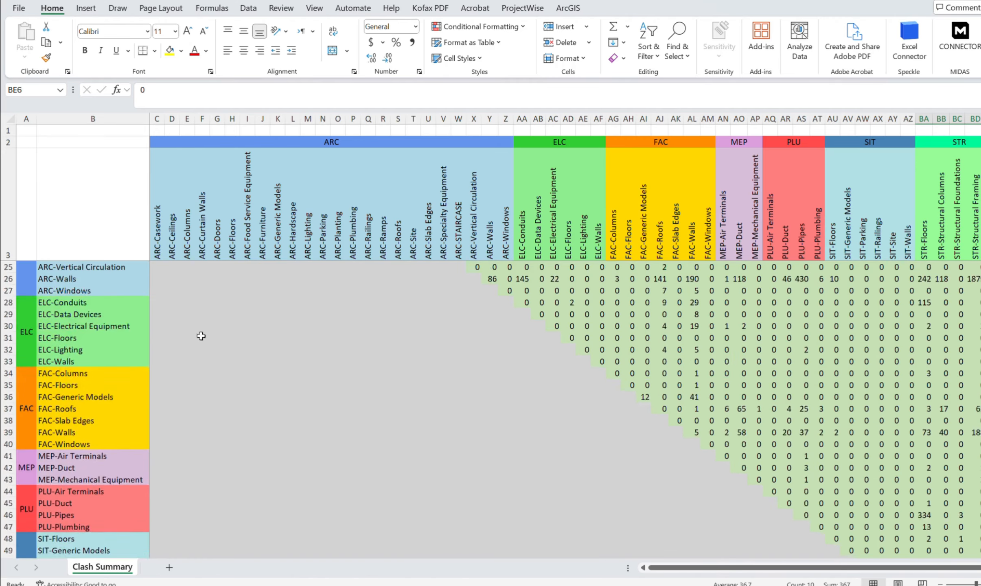
left_click(67, 269)
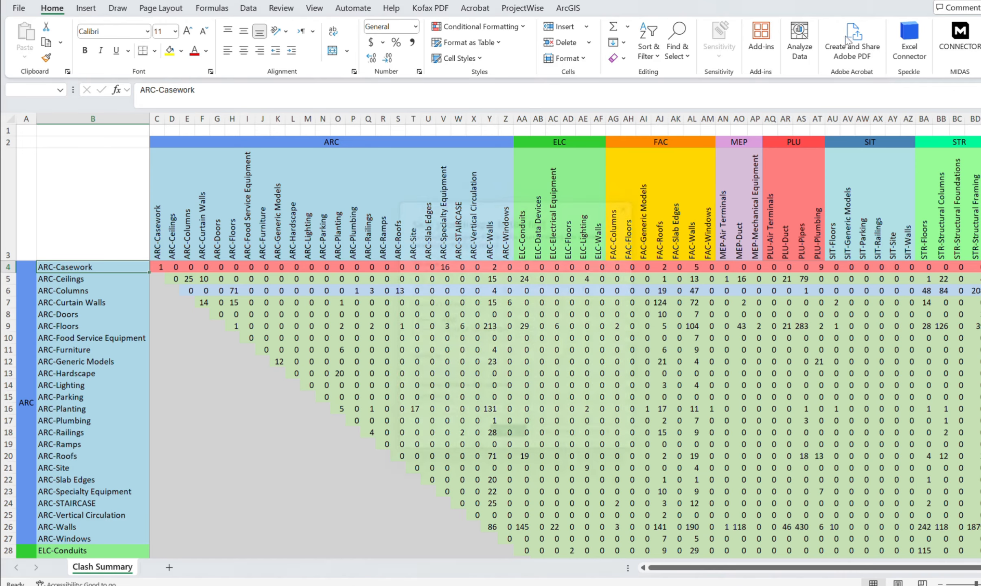
key("alt+F4")
left_click(565, 453)
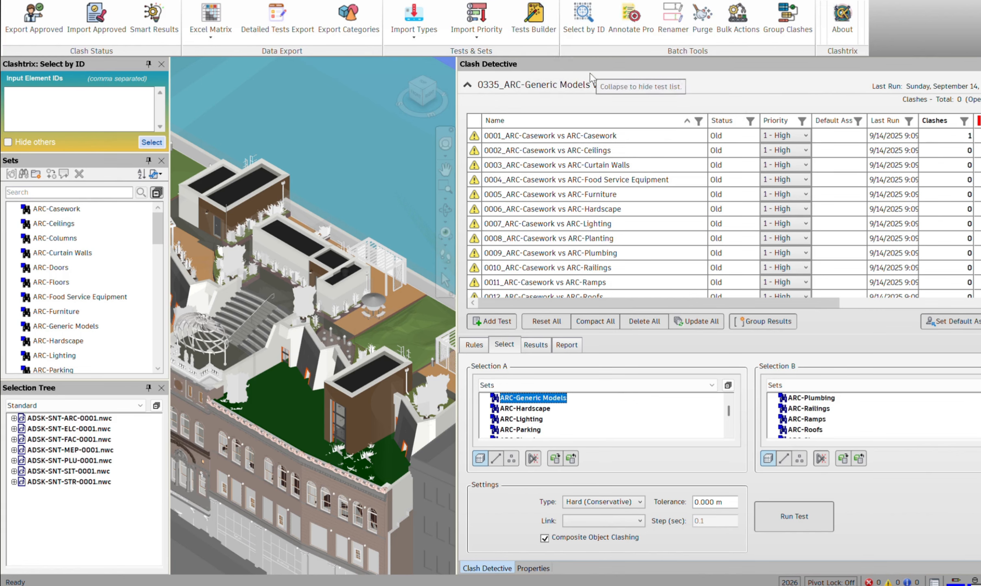
left_click(703, 27)
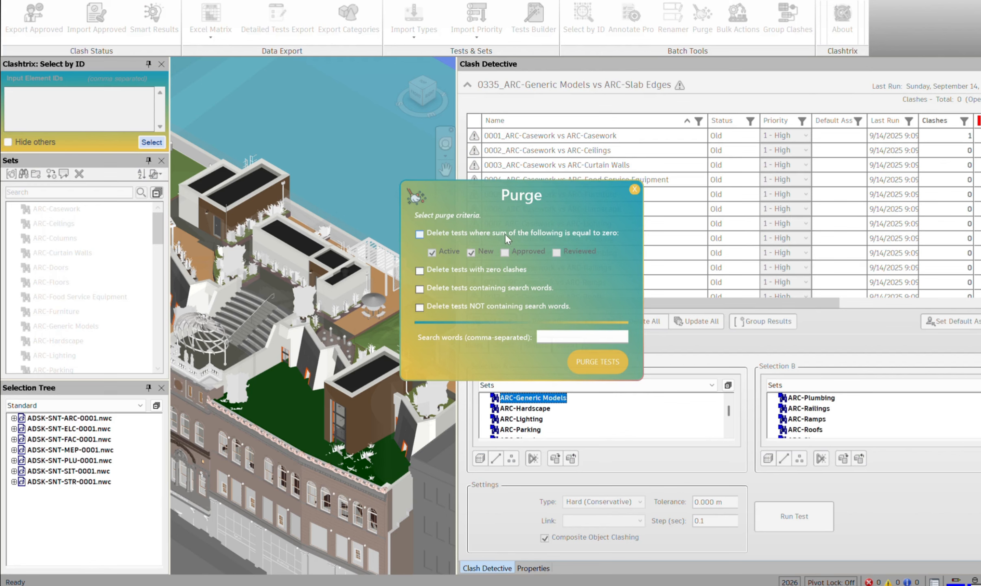
left_click(489, 303)
left_click(489, 306)
left_click(554, 336)
type("sTR")
left_click(485, 307)
key("BackSpace")
key("BackSpace")
key("BackSpace")
type("MEP,PLU")
left_click(419, 307)
left_click(633, 190)
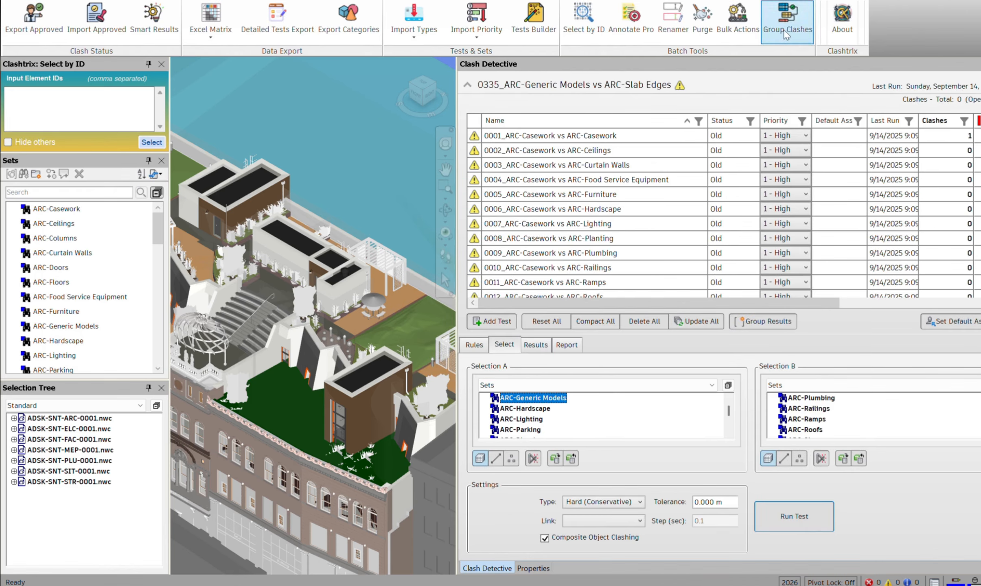
Step: Open the Group Clashes tool, move its dialog aside and filter the test list by "ARC-Walls"
left_click(788, 17)
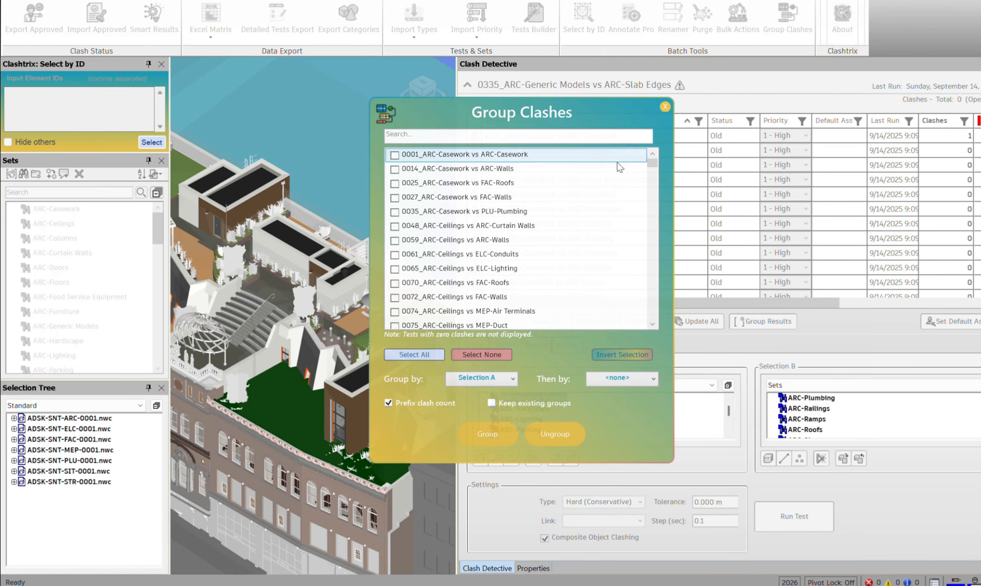
left_click_drag(481, 127, 233, 99)
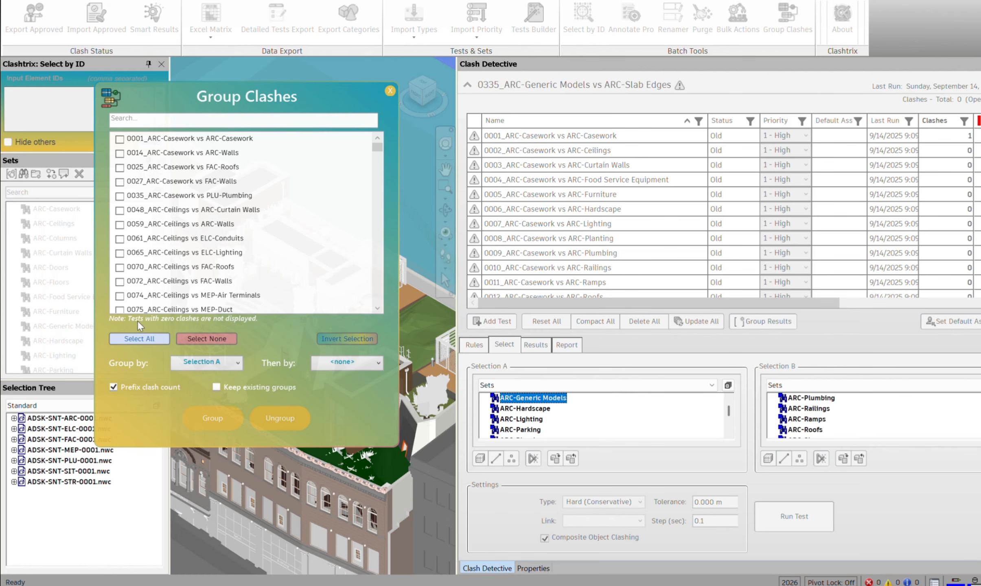
left_click_drag(256, 106, 373, 105)
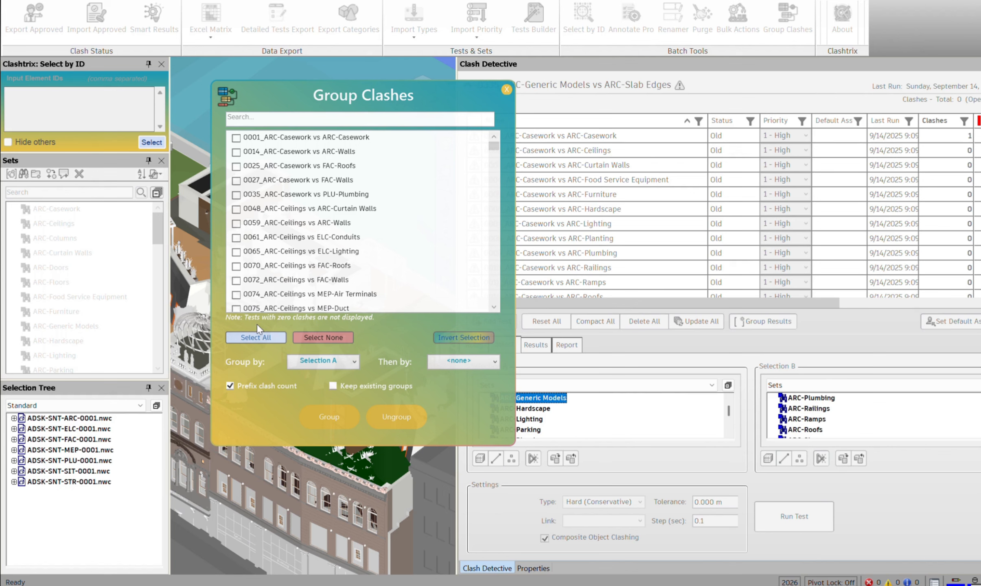
left_click(311, 121)
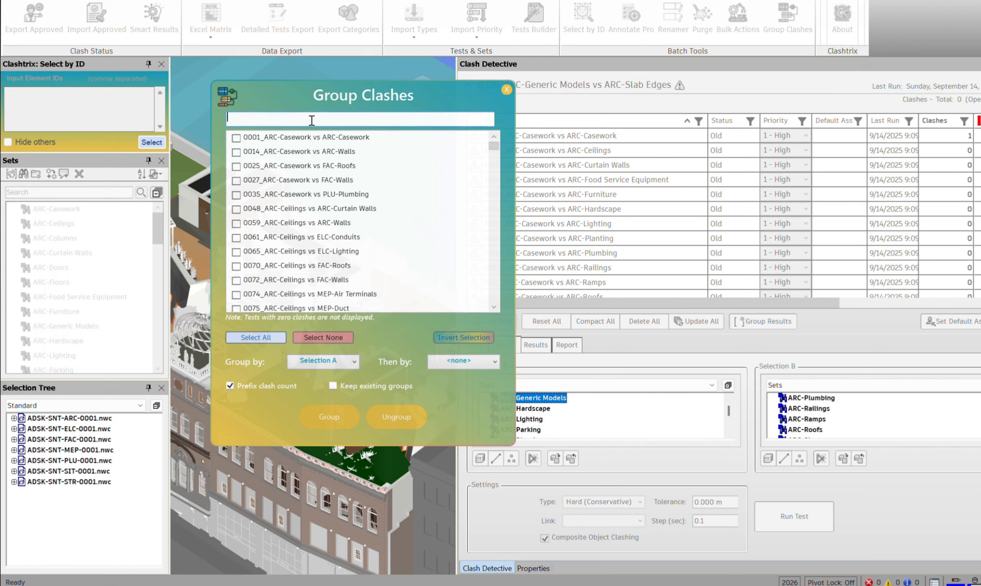
type("ARC-Walls")
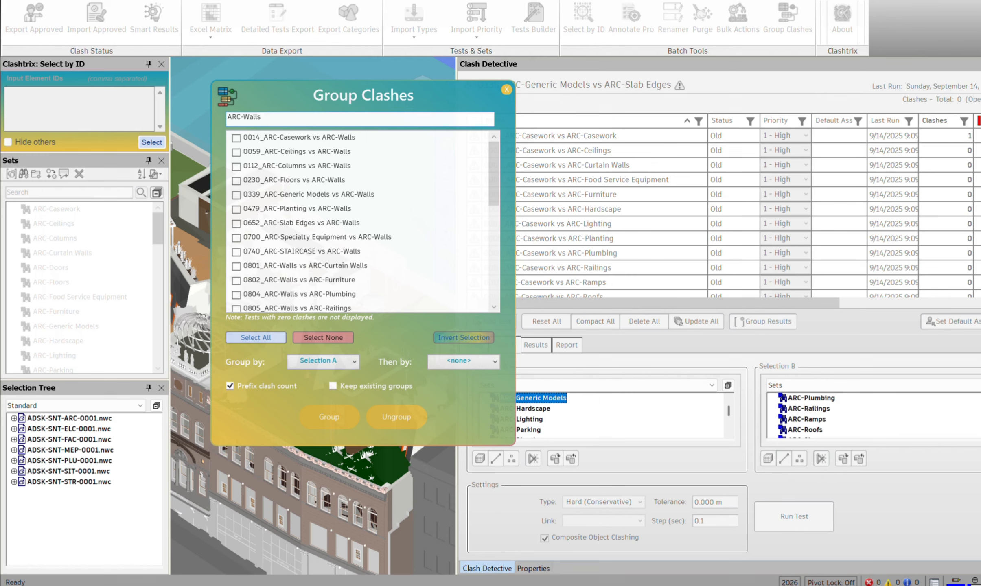
Step: Narrow the test filter to "vs ARC-Walls" and look through the filtered tests
left_click_drag(262, 117, 230, 109)
left_click_drag(493, 181, 488, 126)
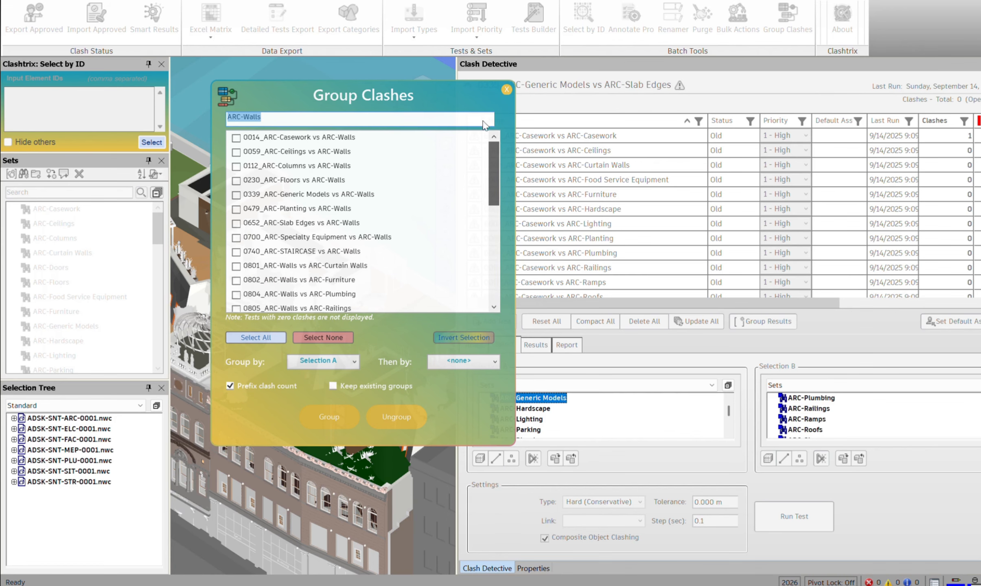
left_click(285, 117)
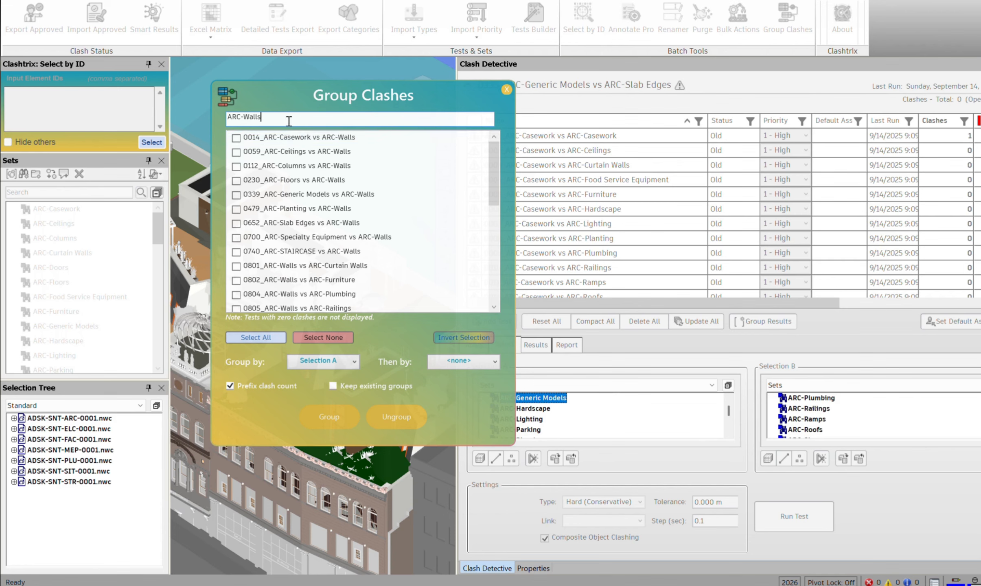
left_click(227, 118)
type("vs")
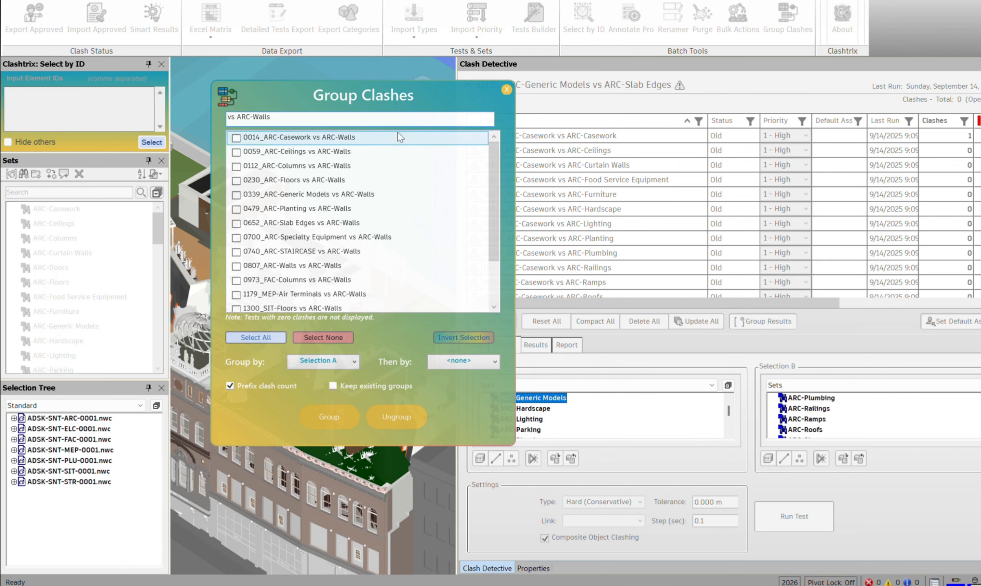
left_click_drag(494, 181, 507, 221)
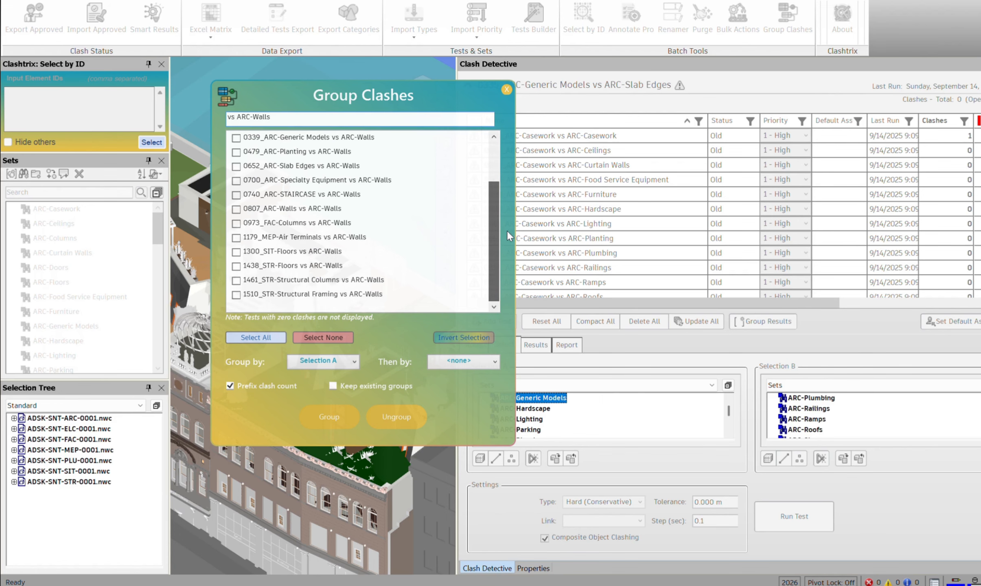
Step: Select all tests matching "vs ARC-Walls" and clear the search to show the full test list
left_click(255, 338)
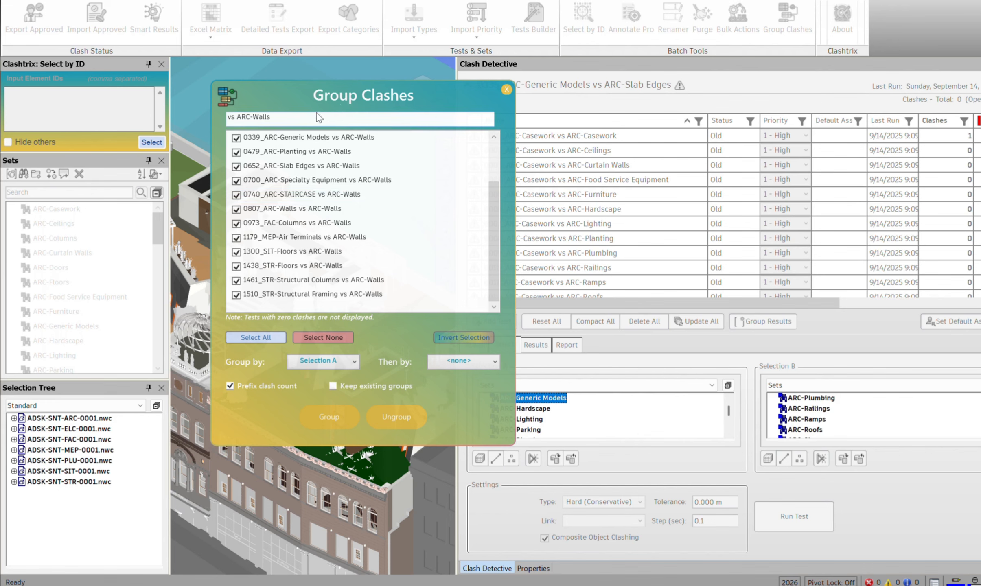
left_click_drag(503, 204, 502, 163)
left_click_drag(287, 118, 213, 121)
key("BackSpace")
mouse_move(494, 143)
left_mouse_down()
mouse_move(493, 188)
mouse_move(491, 131)
left_mouse_up()
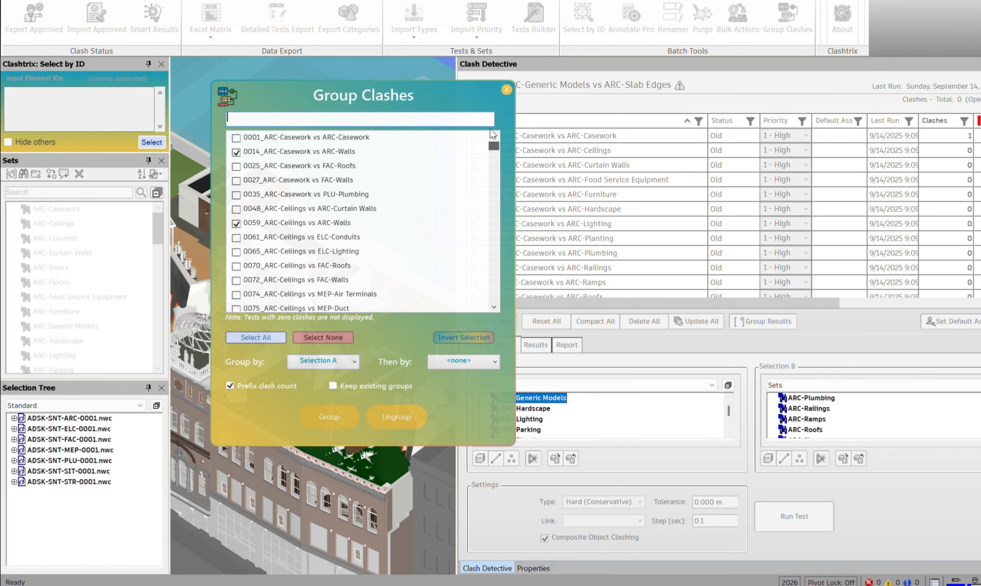
Step: Group the clashes of the selected tests by Selection B with the clash count as prefix
left_click(324, 361)
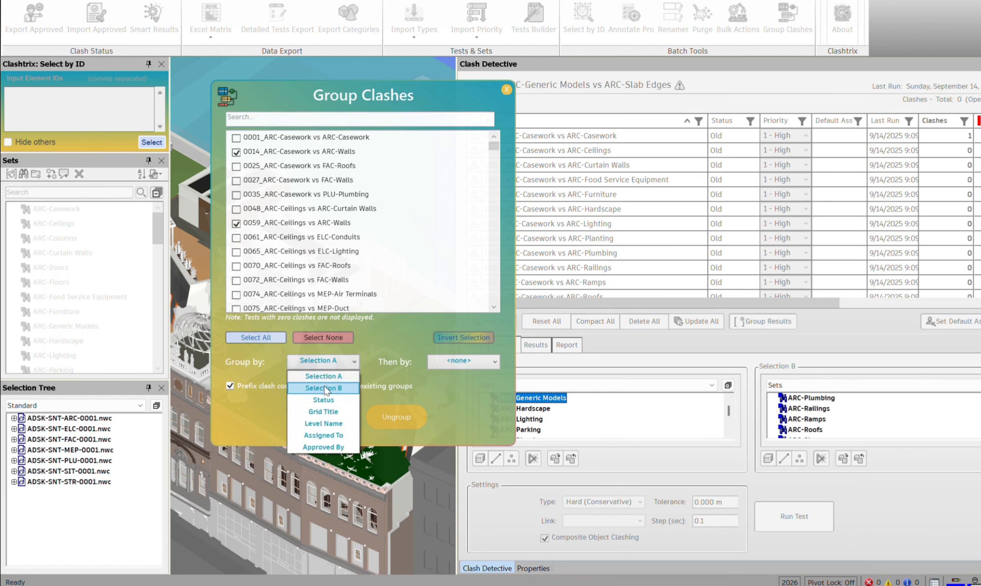
left_click(325, 389)
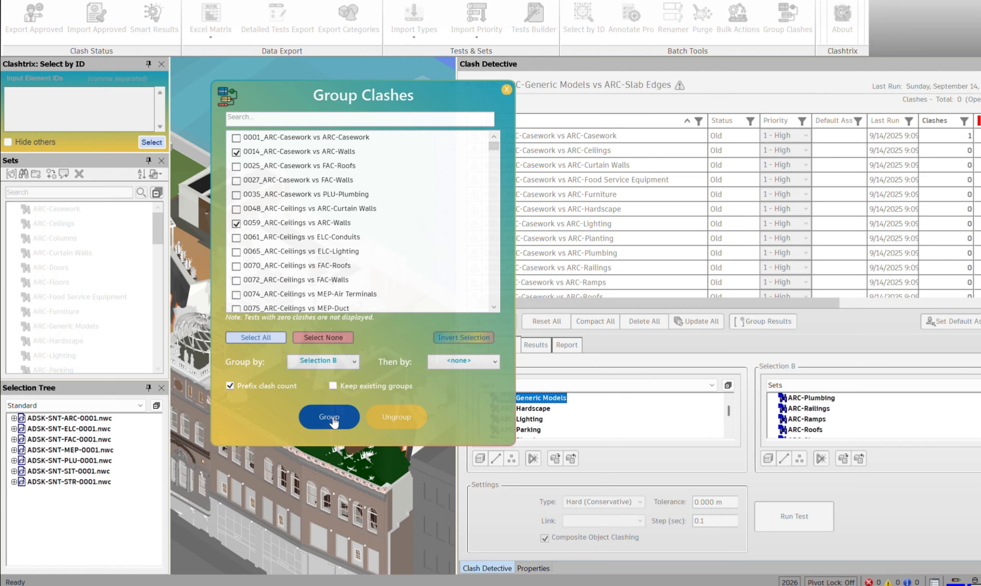
left_click(329, 417)
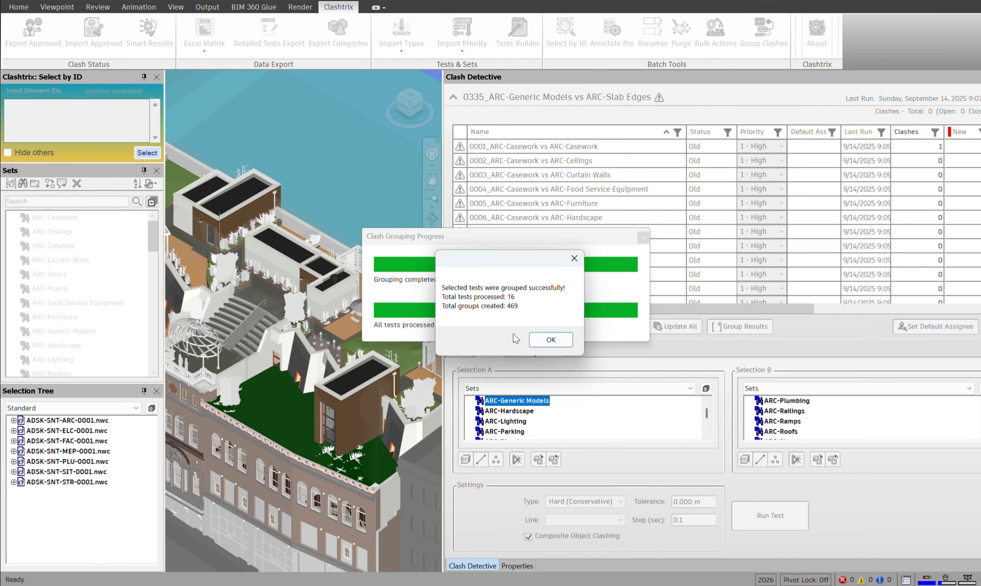
left_click(551, 341)
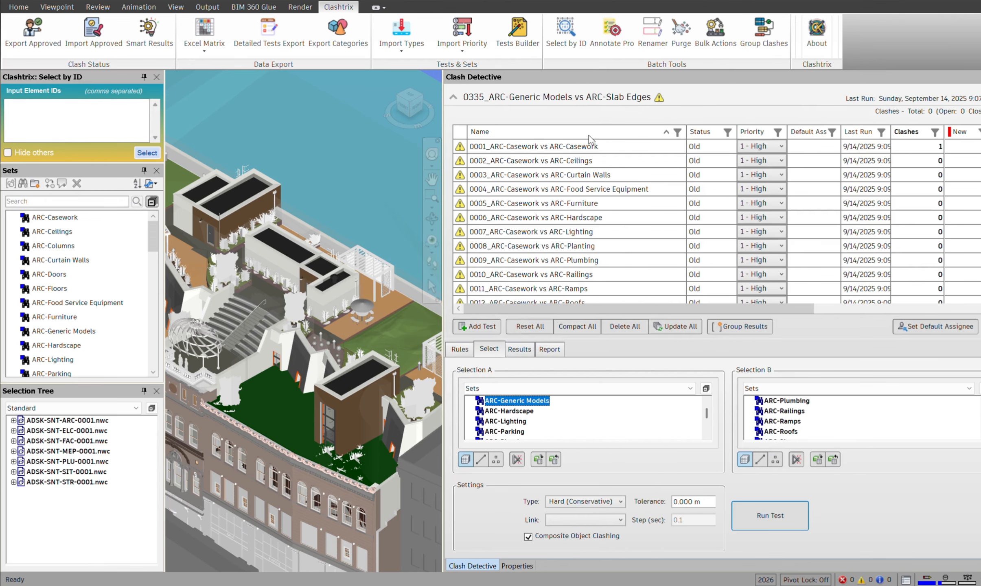
Step: Reopen Group Clashes, filter the tests by "vs ARC-Walls" and select all of the filtered tests
left_click(763, 33)
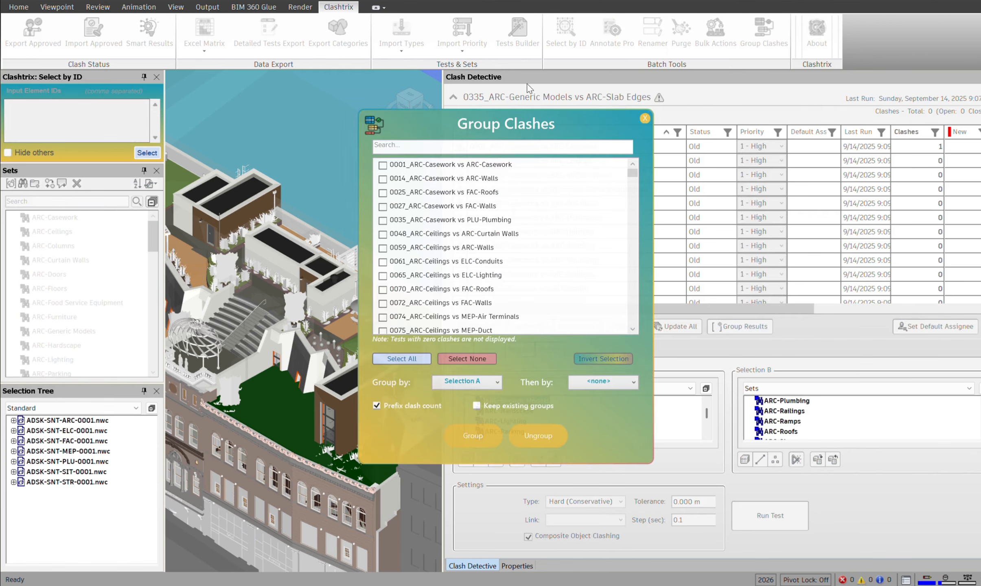
left_click(421, 144)
type("vs")
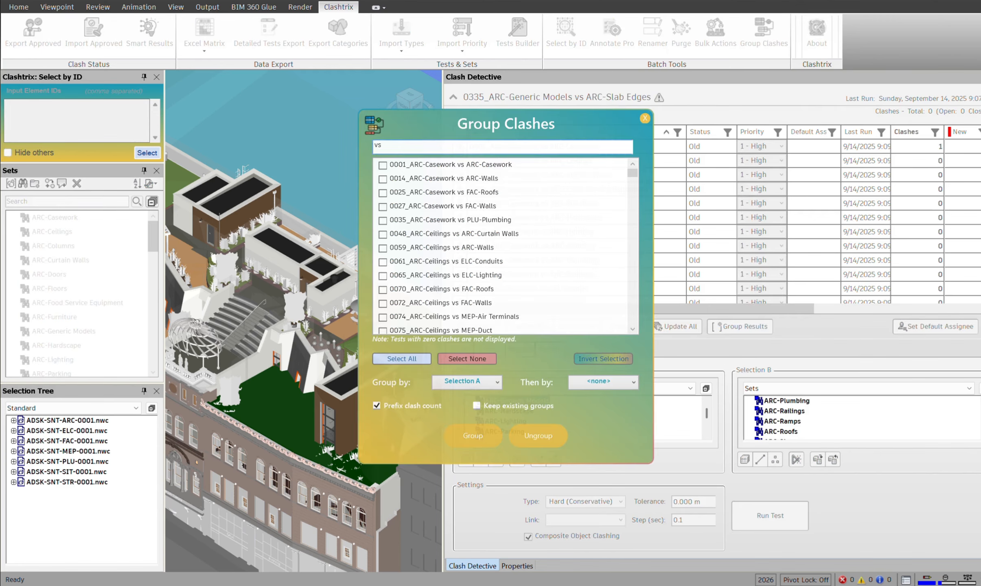
type(" ARC-Walls")
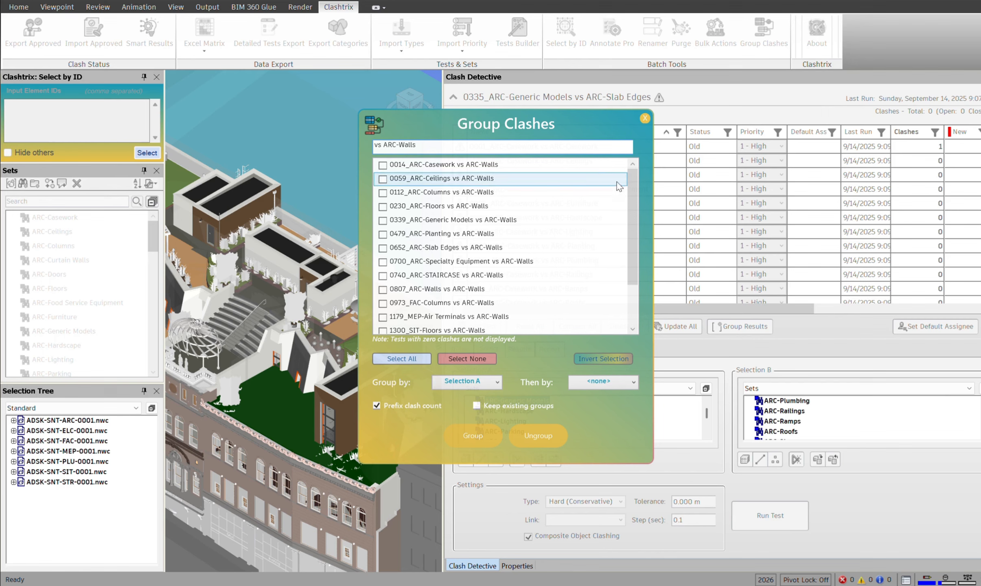
mouse_move(635, 185)
left_mouse_down()
mouse_move(634, 238)
mouse_move(630, 169)
left_mouse_up()
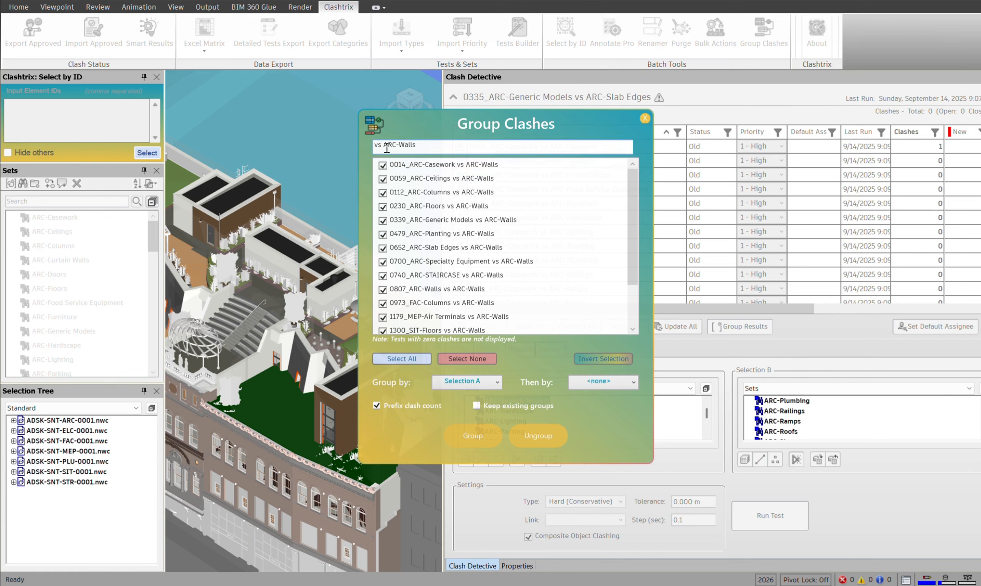
Step: Widen the filter to "ARC-Walls" and invert the selection so only tests with ARC-Walls as the first set are selected
left_click_drag(384, 144, 357, 143)
key("BackSpace")
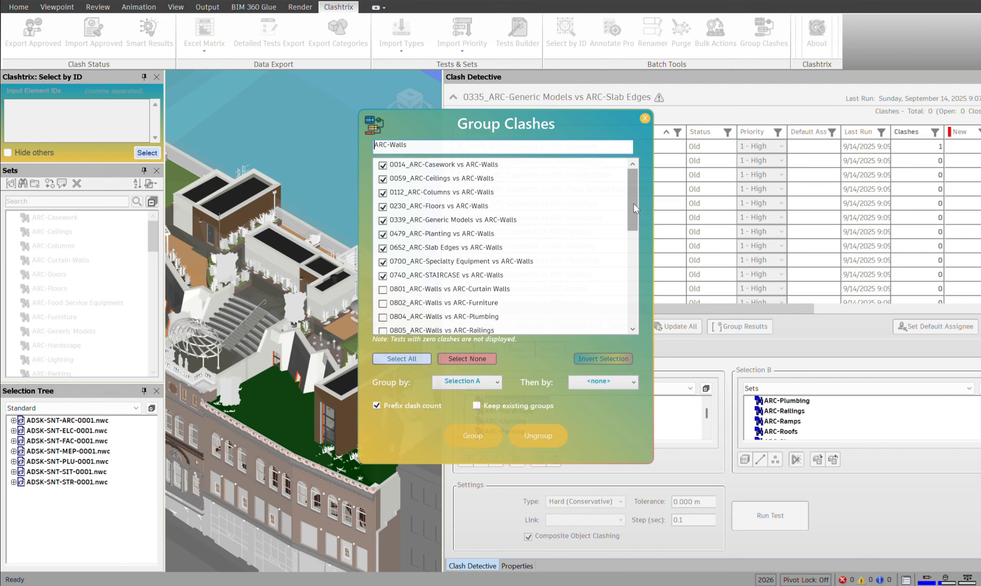
left_click_drag(633, 203, 643, 223)
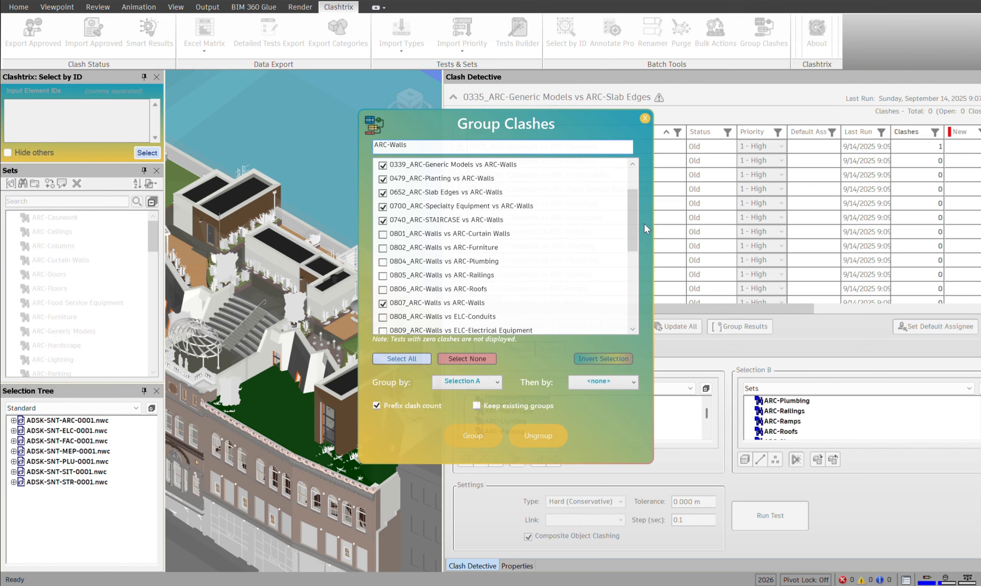
left_click(621, 357)
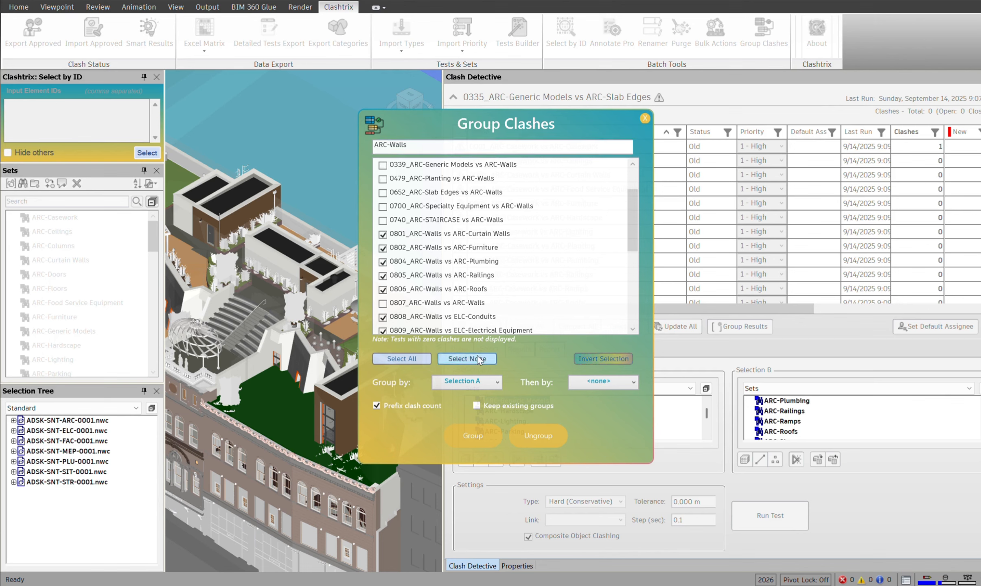
Step: Group the clashes of the selected ARC-Walls tests by Selection A and return to the clash test list
left_click(473, 436)
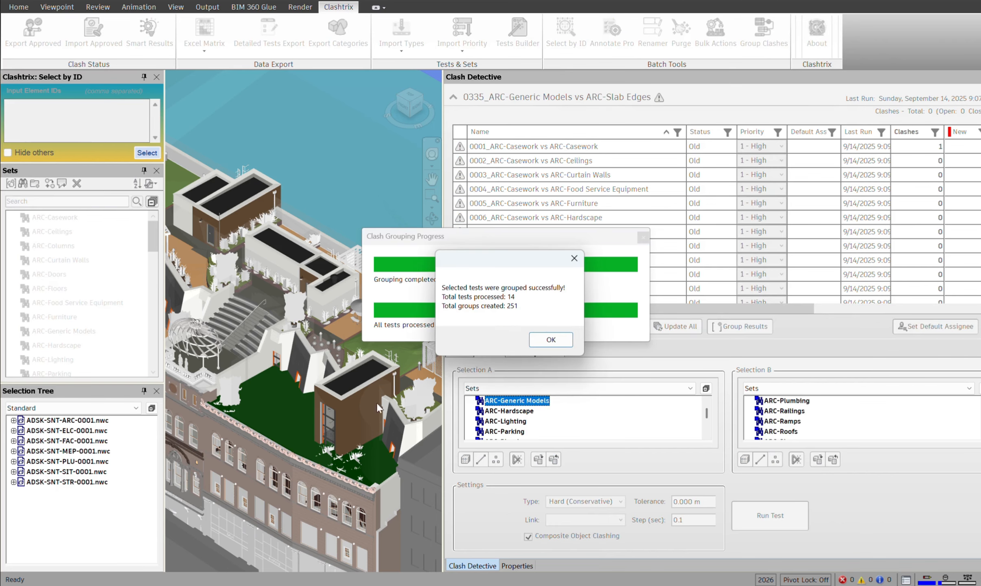
left_click(550, 340)
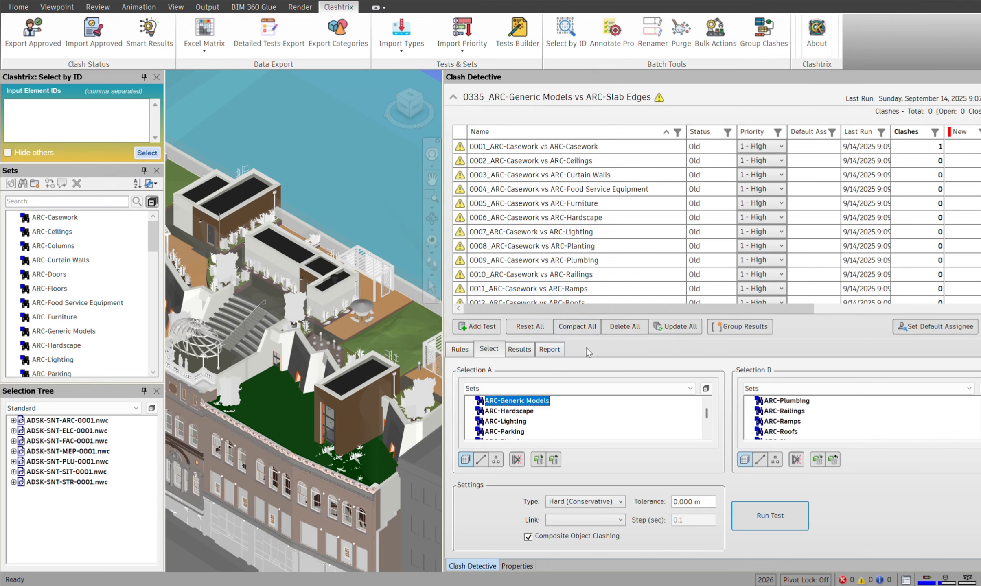
scroll(605, 206, "down", 3)
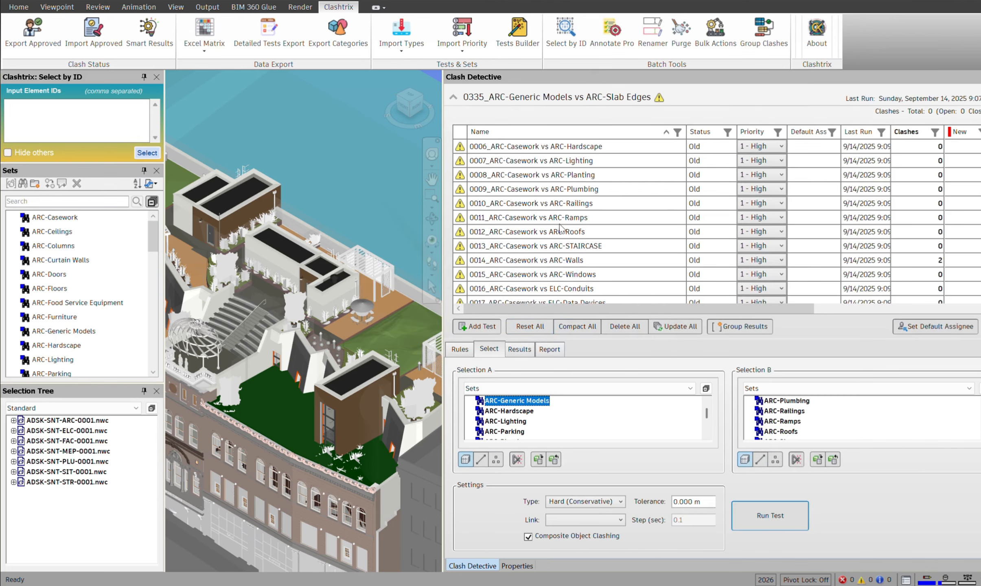
Step: Locate the ARC-Walls tests in the clash test list and open the results of 0816_ARC-Walls vs PLU-Pipes
scroll(716, 220, "down", 20)
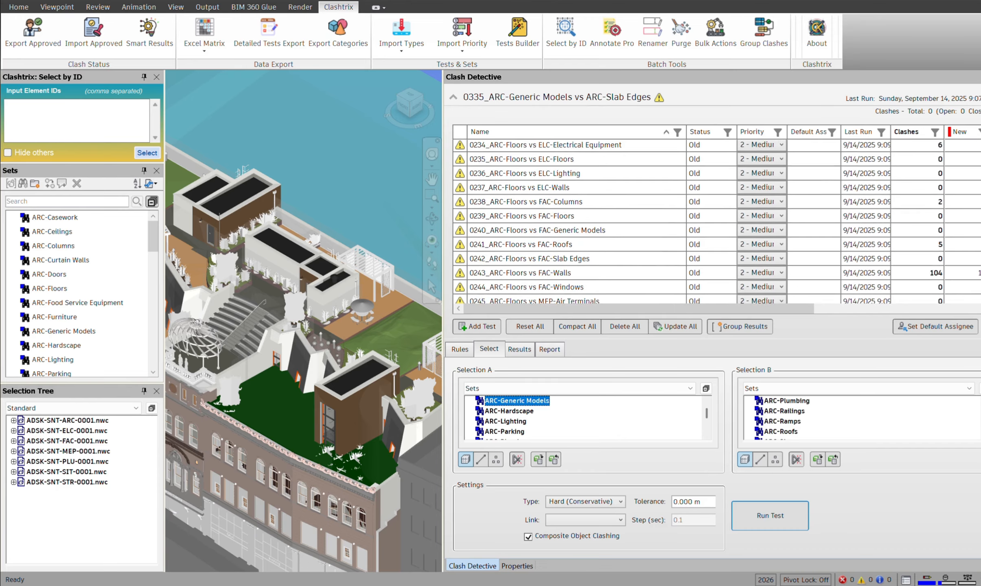
scroll(716, 220, "down", 20)
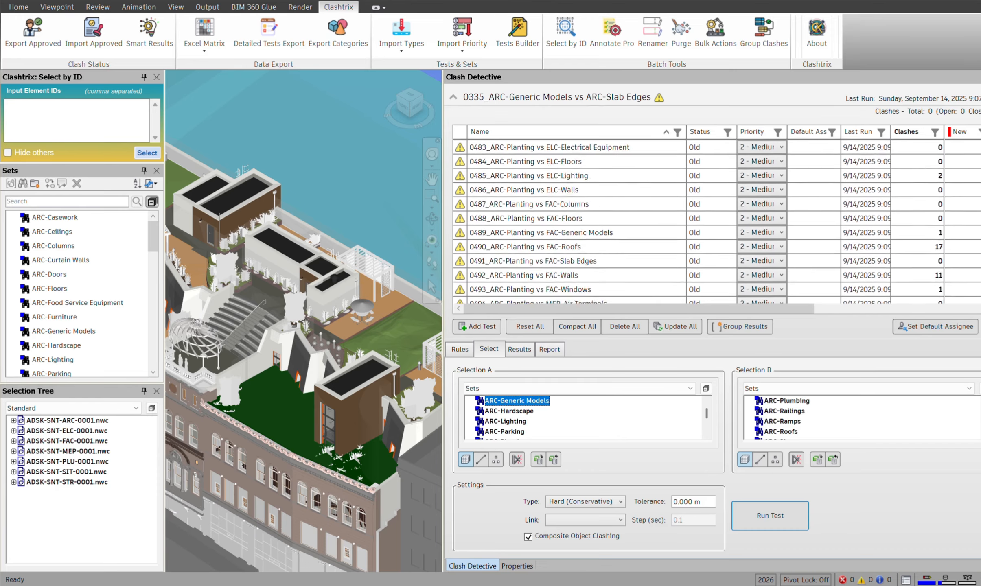
scroll(716, 220, "down", 20)
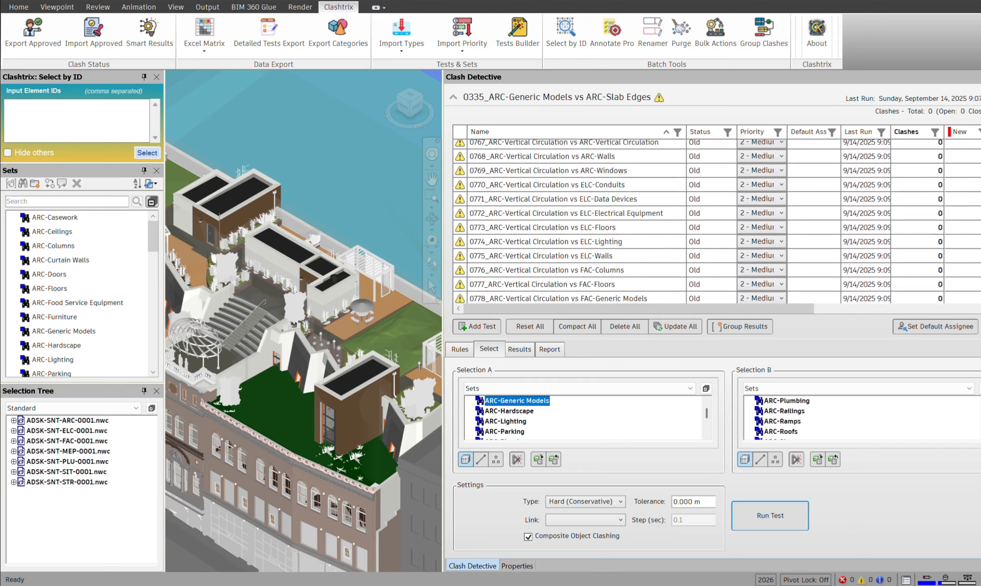
scroll(716, 221, "up", 14)
scroll(716, 220, "down", 14)
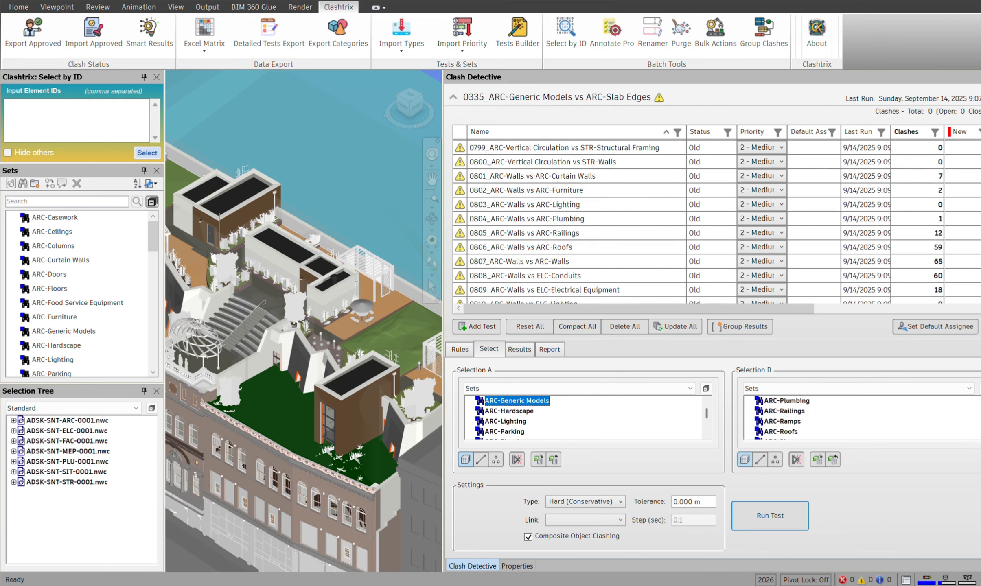
scroll(583, 237, "up", 6)
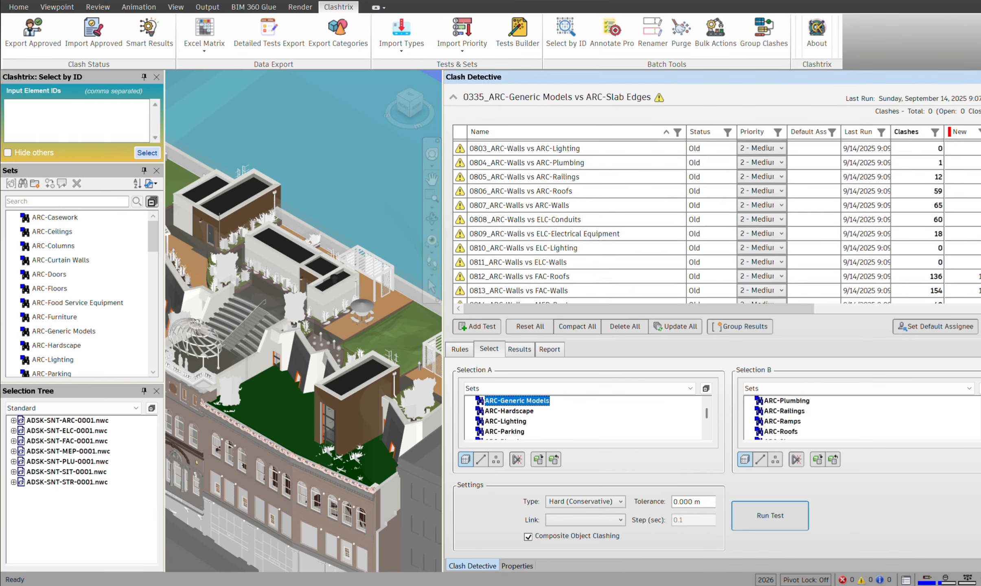
scroll(583, 237, "down", 4)
scroll(582, 237, "up", 2)
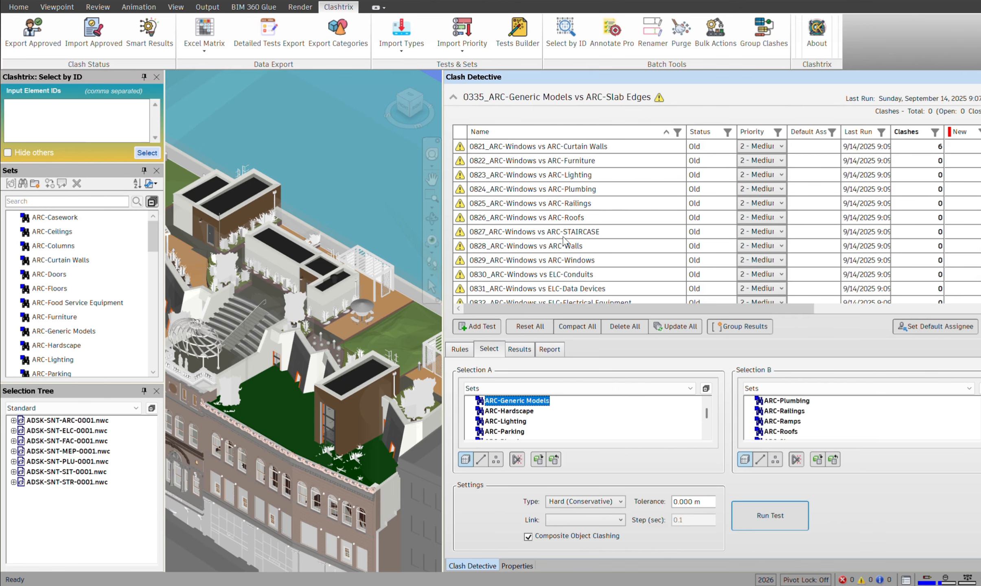
left_click(533, 191)
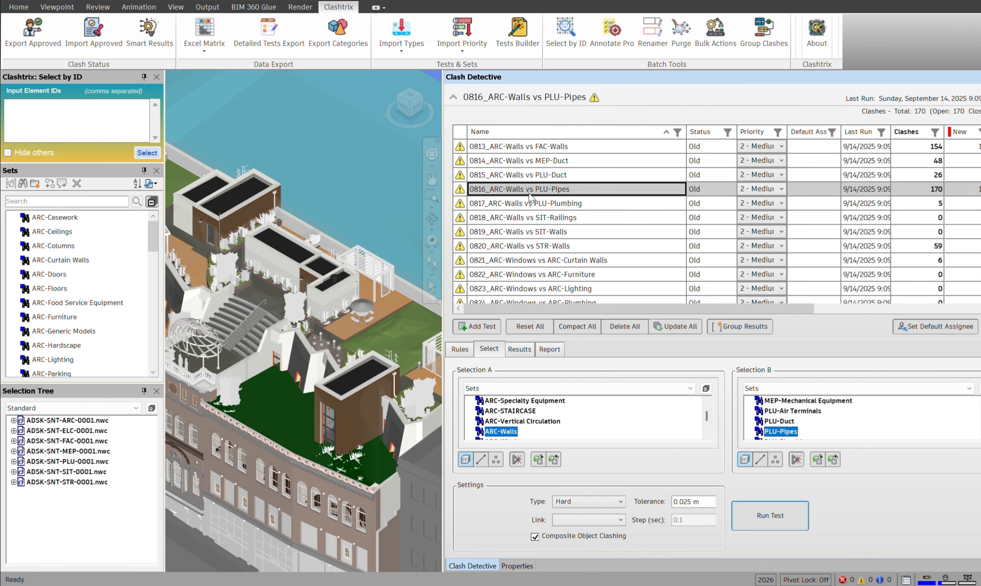
left_click(519, 349)
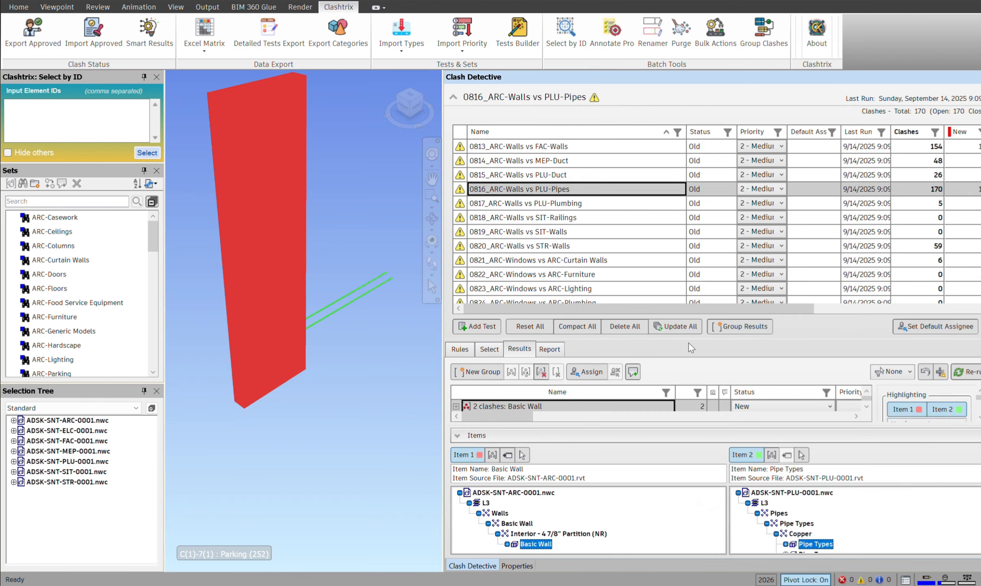
Step: Enlarge the results list by collapsing the item details and review the Basic Wall clash groups of the ARC-Walls vs PLU-Pipes test
left_click_drag(803, 339, 803, 229)
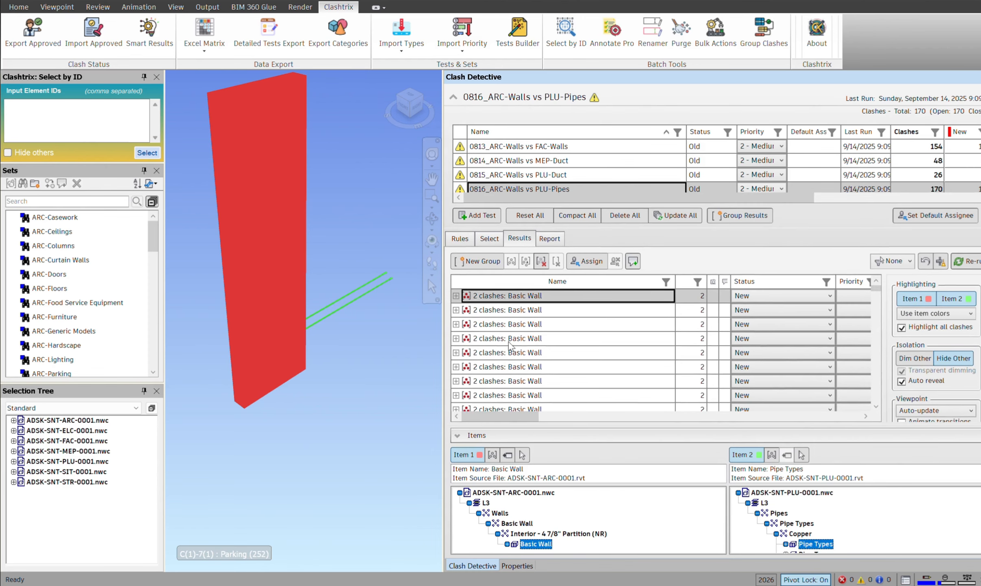
left_click(459, 437)
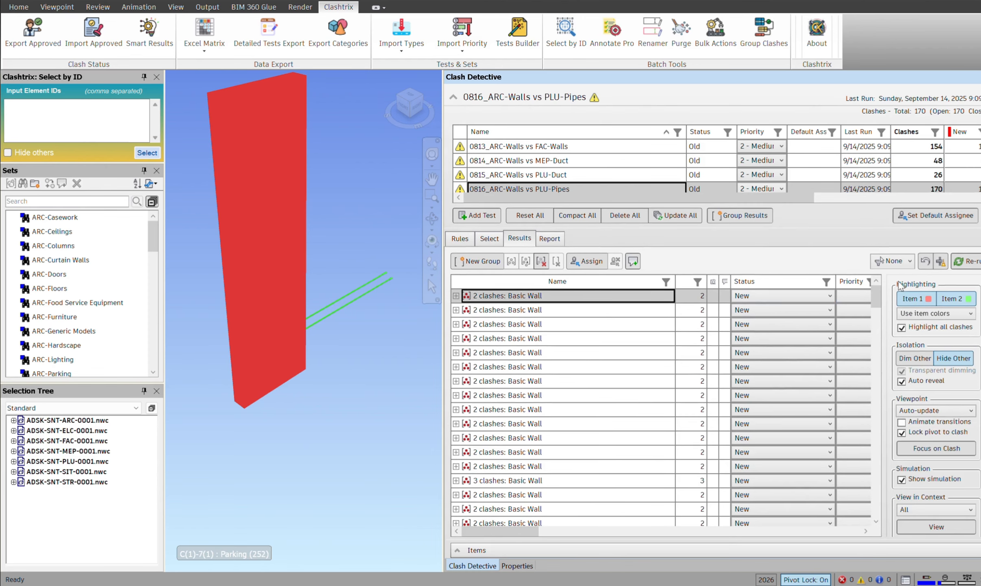
left_click(878, 369)
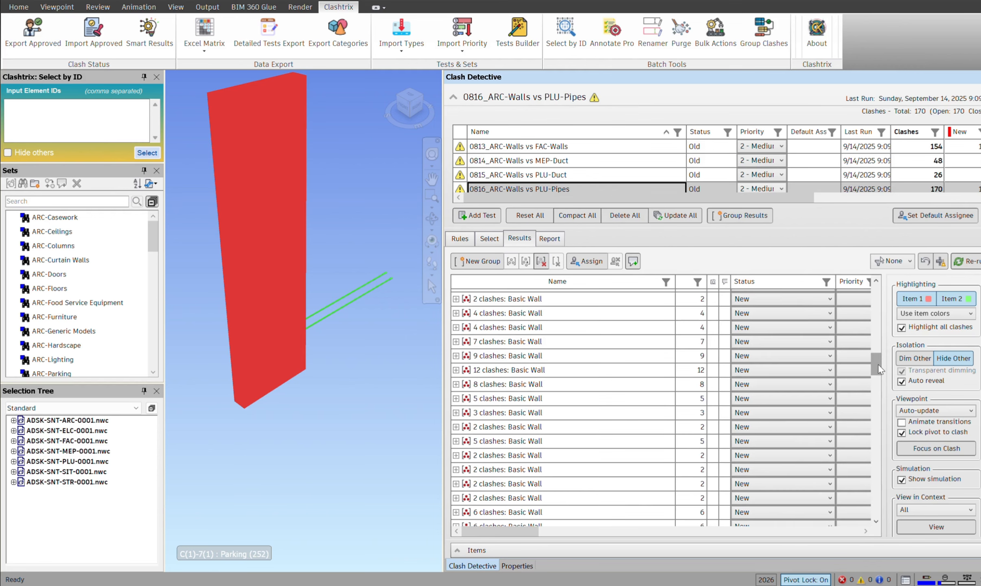
left_click_drag(879, 369, 879, 401)
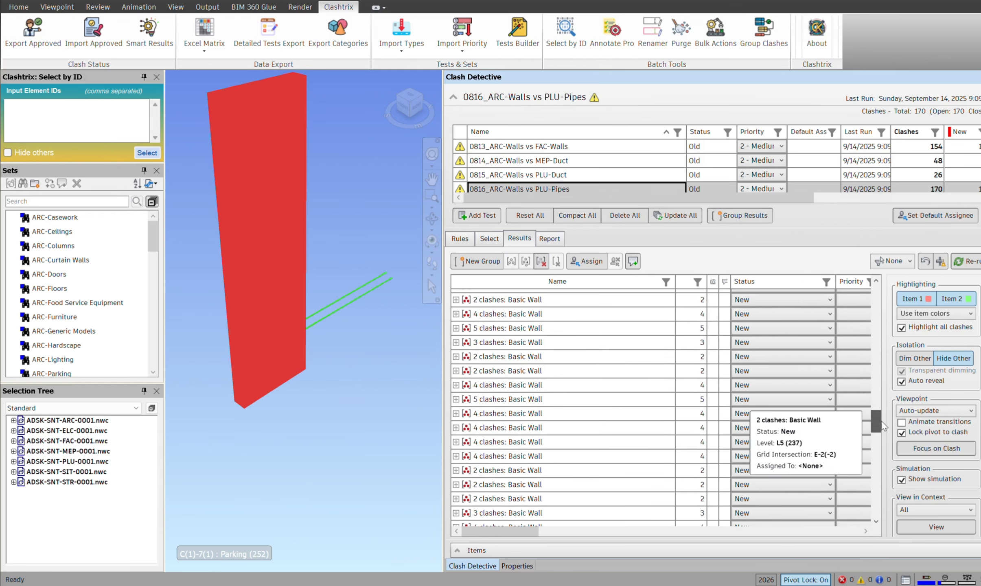
scroll(798, 413, "down", 5)
left_click(755, 34)
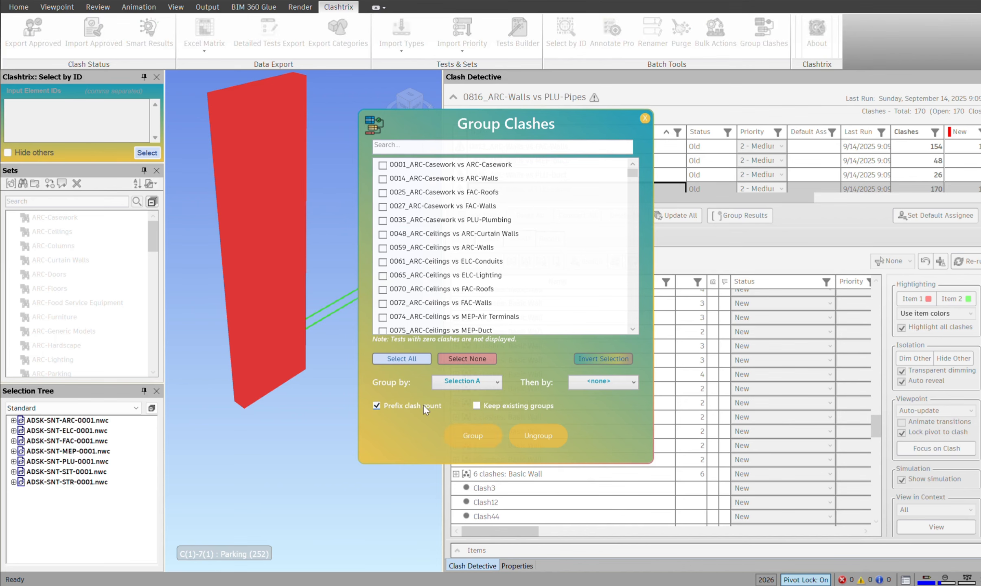
left_click(644, 118)
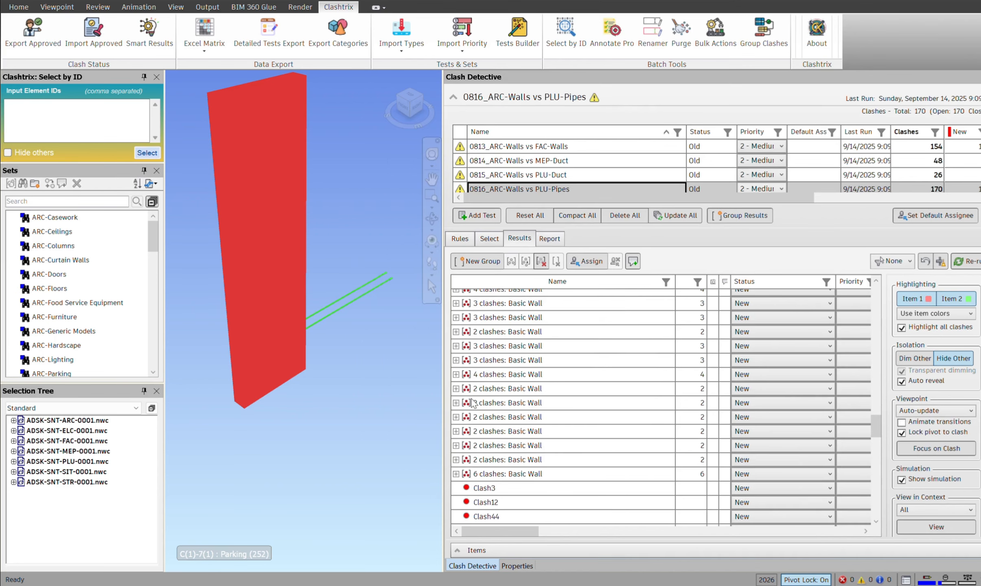
Step: Inspect the last Basic Wall clash group in the 3D model and examine where the pipes cross its wall
left_click(482, 475)
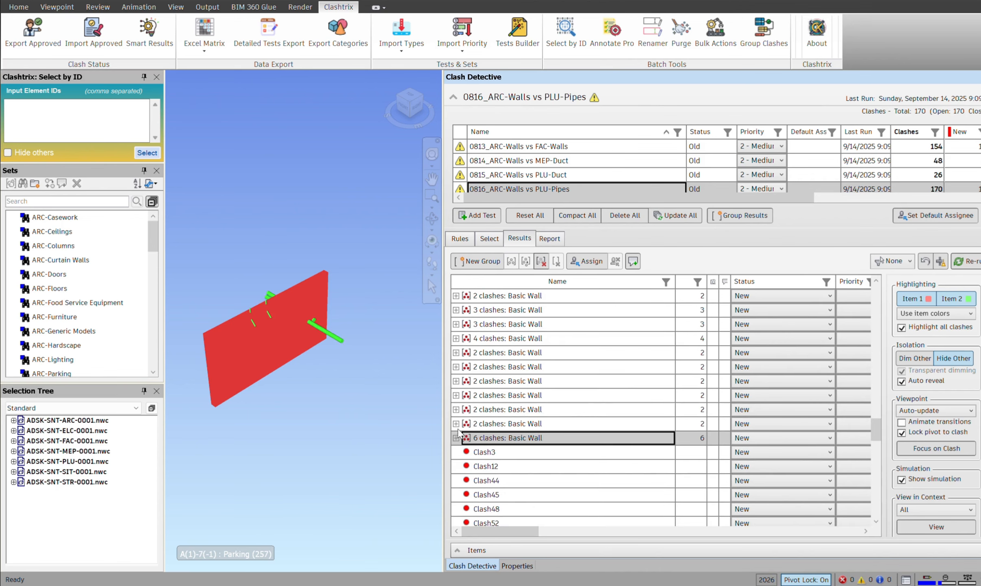
left_click(456, 438)
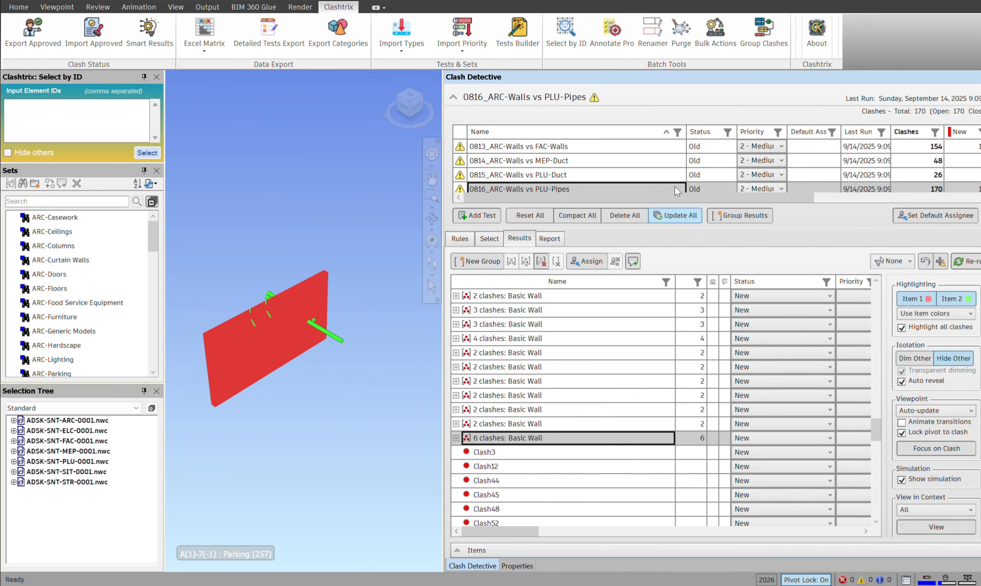
left_click(291, 309)
scroll(292, 310, "up", 1)
scroll(292, 310, "up", 6)
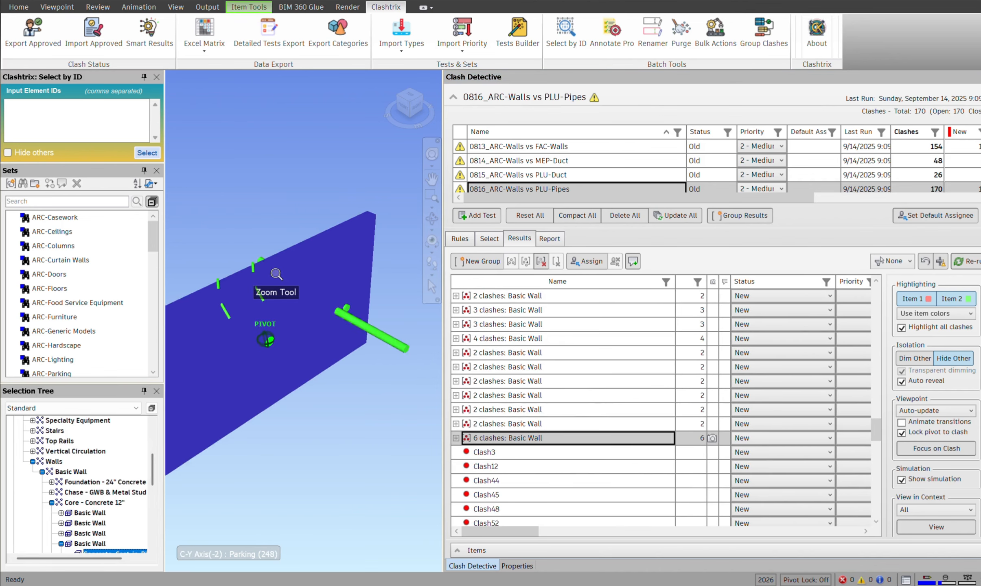
middle_click_drag(299, 283, 376, 179, "shift")
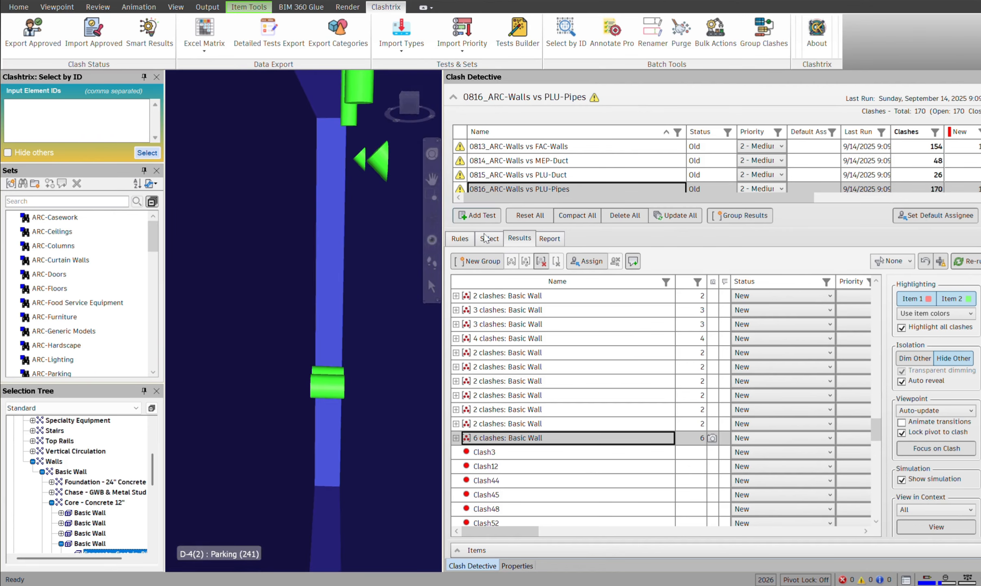
Step: Leave the clash results for the test's selection sets, widen the 3D view and bring the pipes in the parking level into view
left_click(489, 239)
left_click_drag(445, 221, 618, 221)
mouse_move(440, 254)
middle_mouse_down("shift")
mouse_move(438, 303)
mouse_move(430, 247)
mouse_move(475, 291)
mouse_move(401, 296)
mouse_move(340, 288)
mouse_move(340, 275)
middle_mouse_up("shift")
scroll(460, 274, "up", 5)
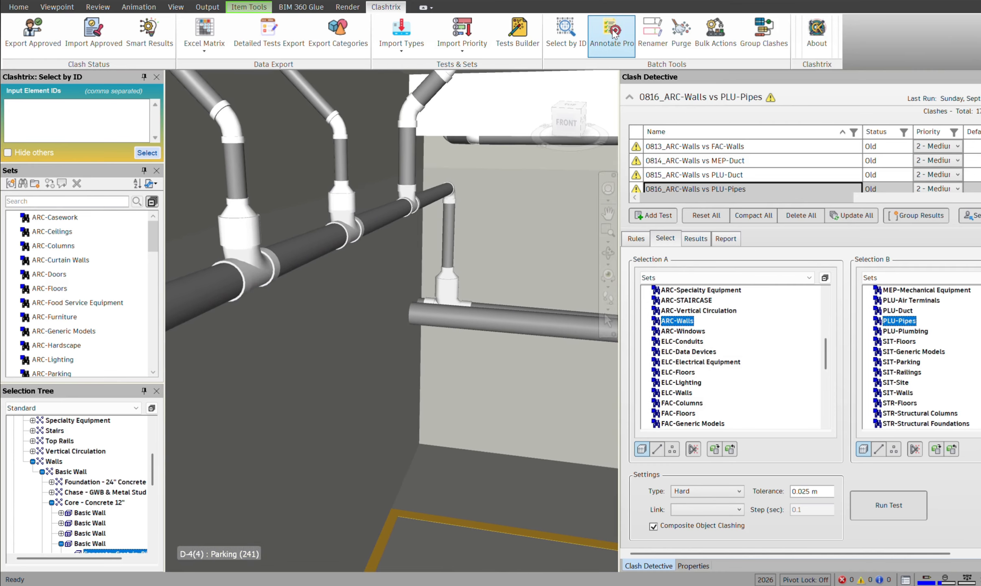
Step: Set Annotate Pro to label Element ID, Category, System Classification, Source Model and Diameter with copying to clipboard enabled, and collapse its window
left_click(614, 33)
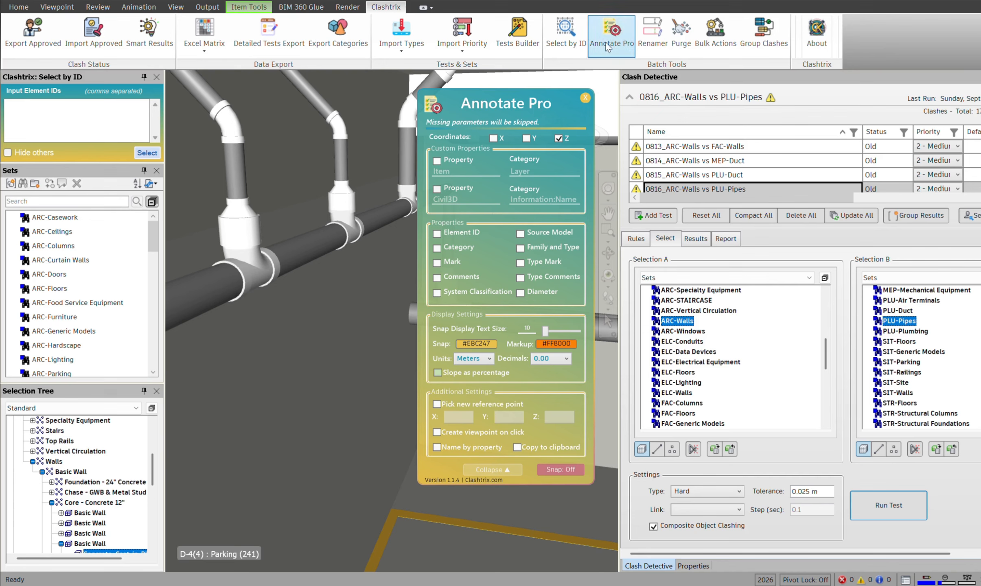
left_click_drag(525, 102, 796, 104)
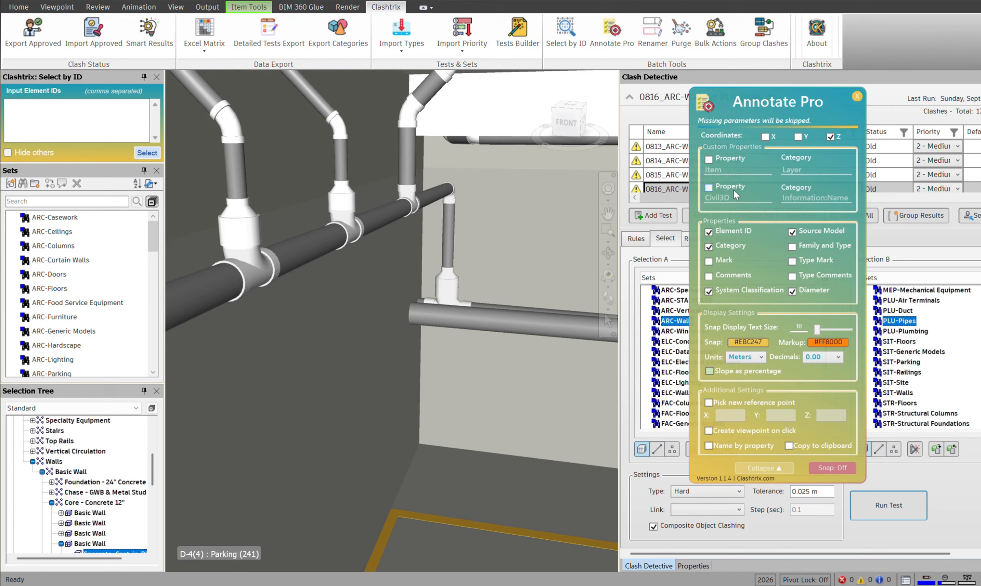
left_click(715, 159)
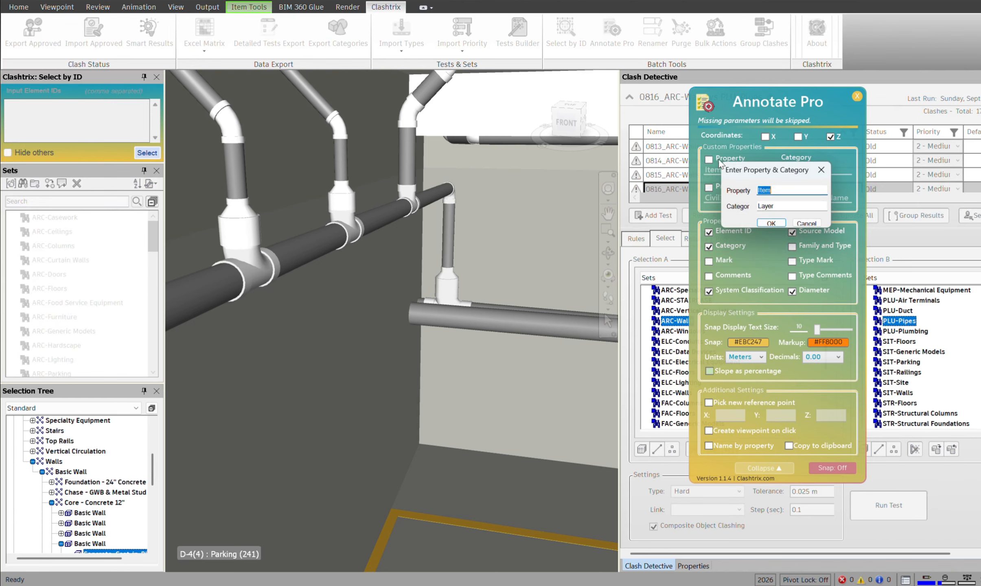
left_click(806, 223)
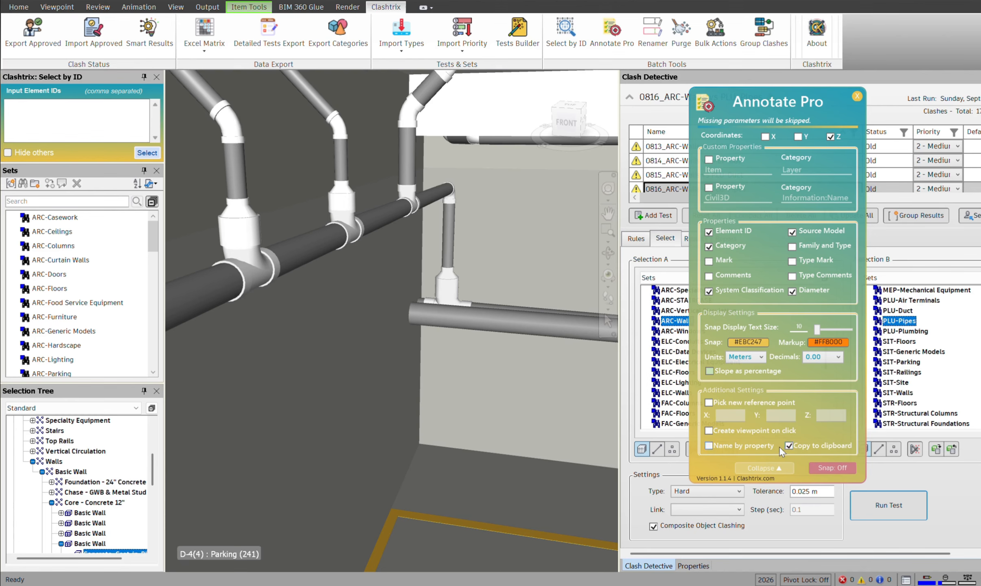
mouse_move(797, 114)
left_mouse_down()
mouse_move(828, 107)
mouse_move(833, 80)
mouse_move(934, 46)
mouse_move(902, 33)
mouse_move(797, 51)
mouse_move(875, 43)
mouse_move(889, 30)
mouse_move(874, 36)
left_mouse_up()
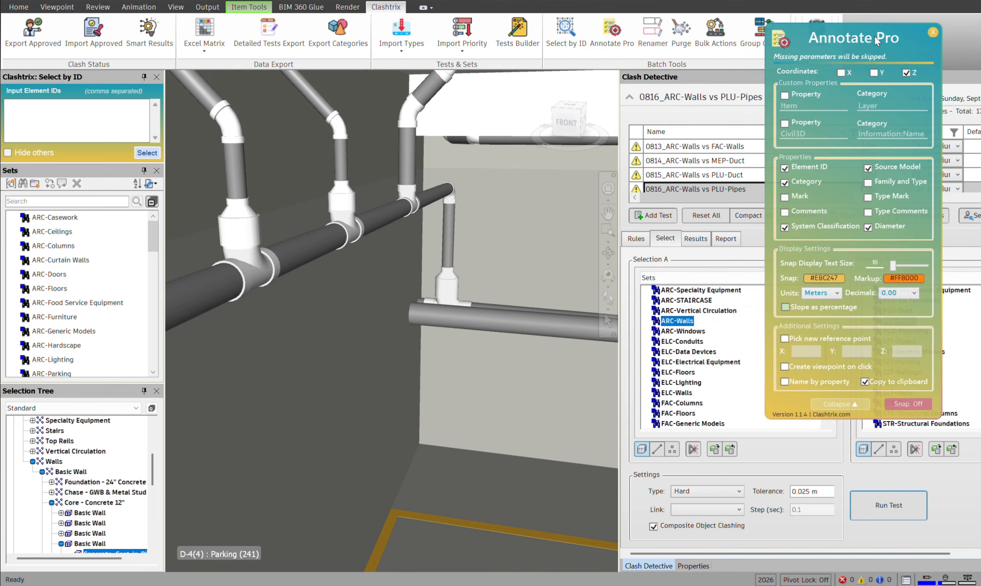
left_click(839, 403)
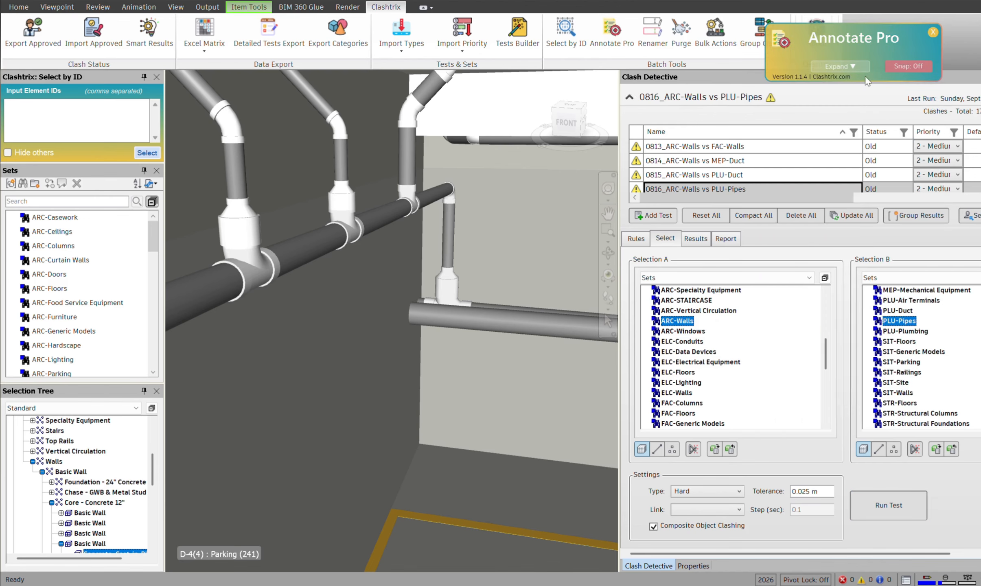
left_click_drag(853, 38, 864, 27)
left_click(850, 57)
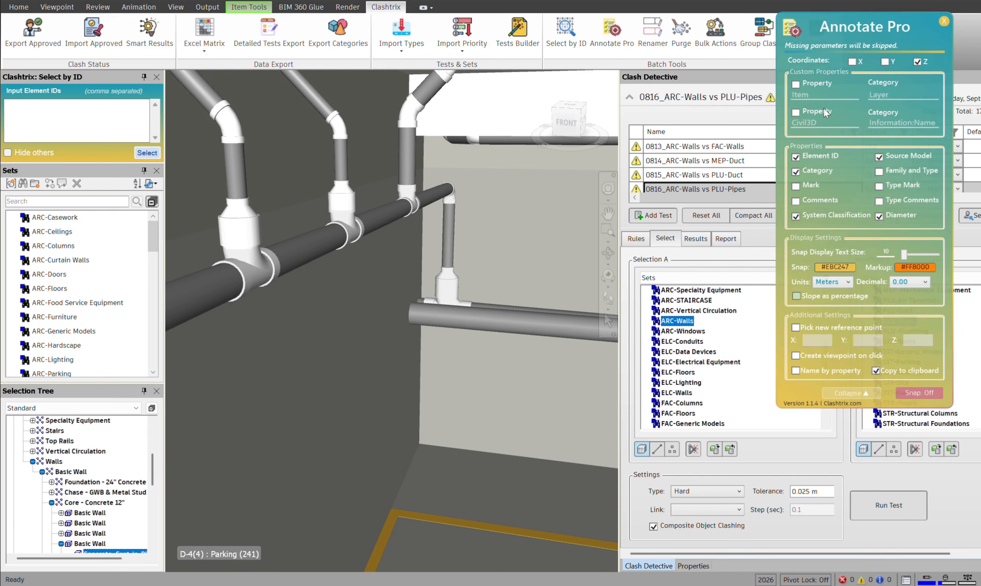
left_click(870, 391)
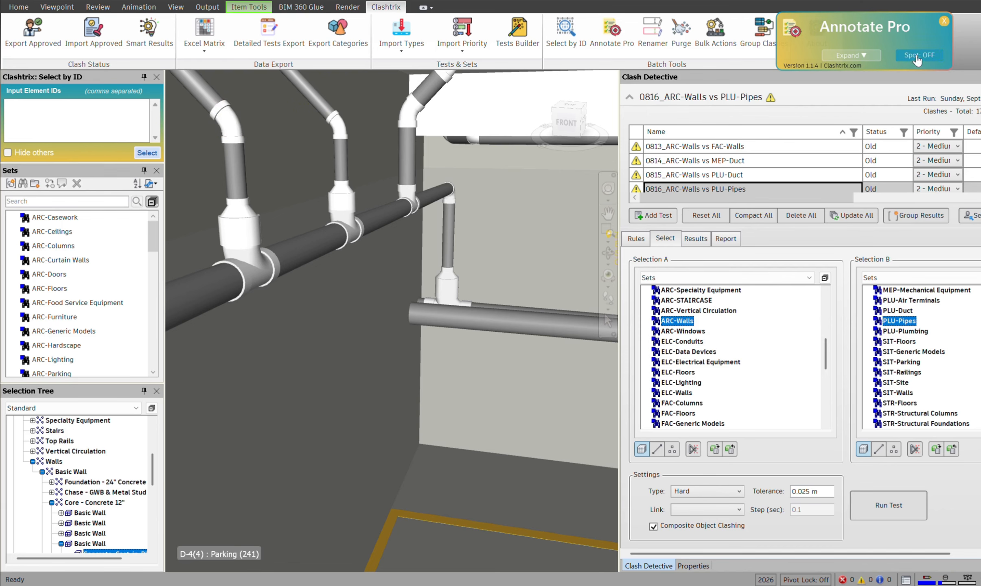
Step: Select all Rooms nodes across the model levels by same name and hide them
left_click(344, 392)
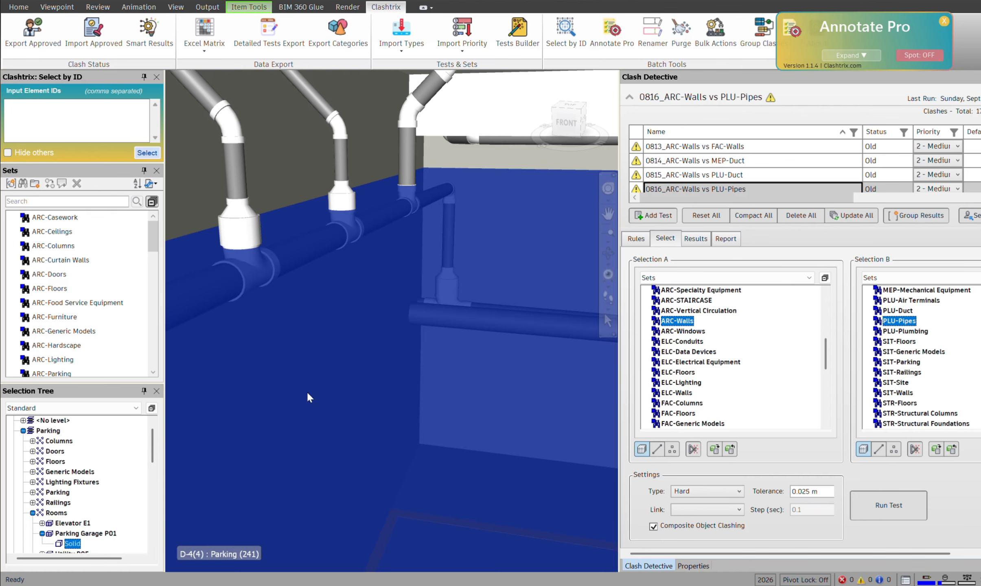
left_click(56, 513)
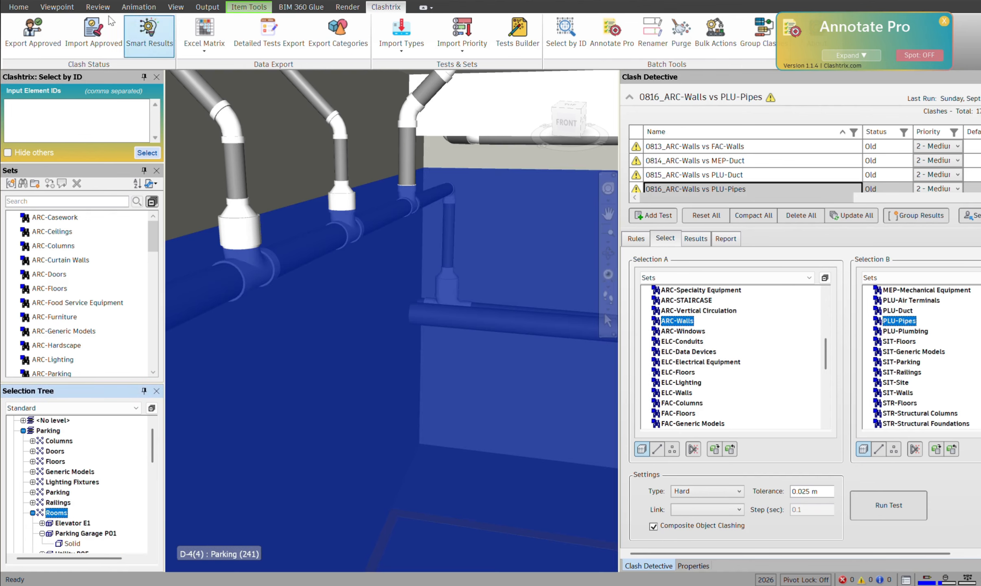
left_click(19, 7)
left_click(223, 51)
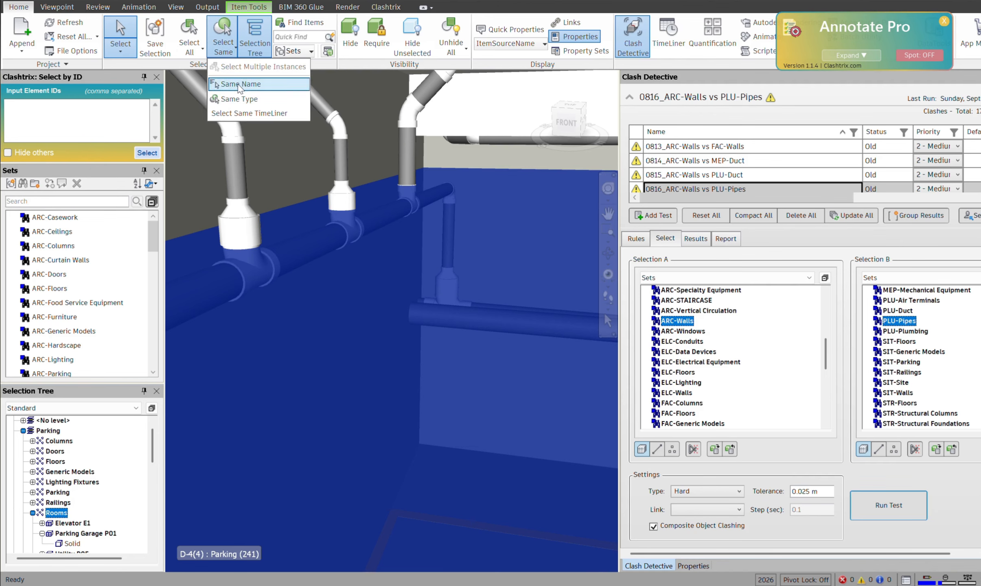
left_click(238, 80)
left_click(351, 37)
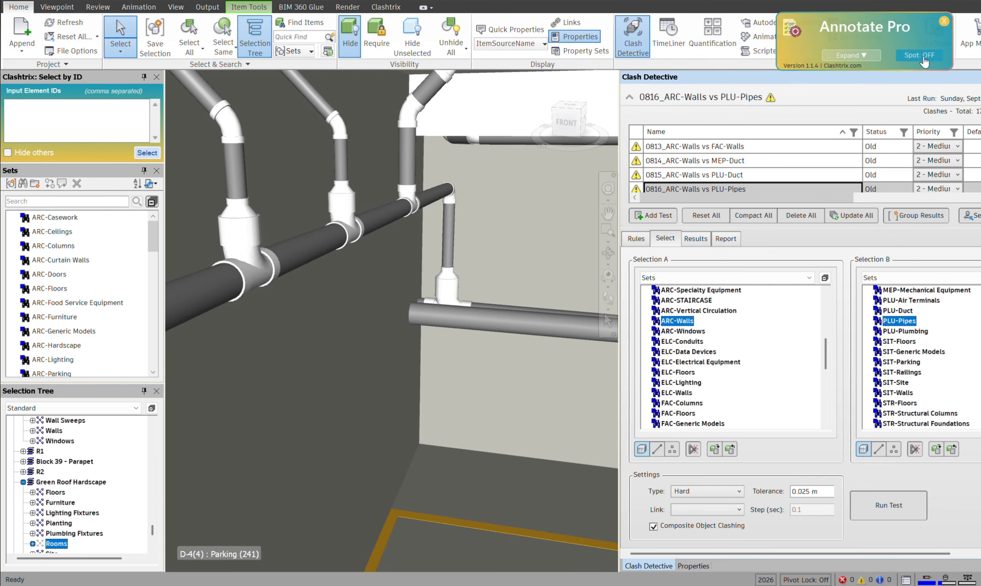
Step: Turn on spot annotation and place labels on the concrete wall, the sloped sanitary pipe and the horizontal pipe
left_click(922, 57)
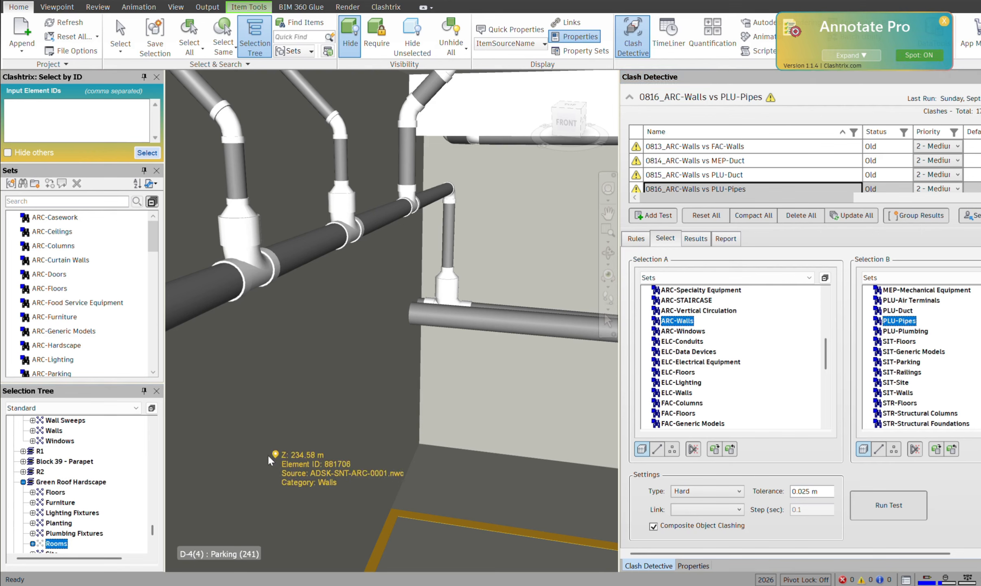
left_click(223, 423)
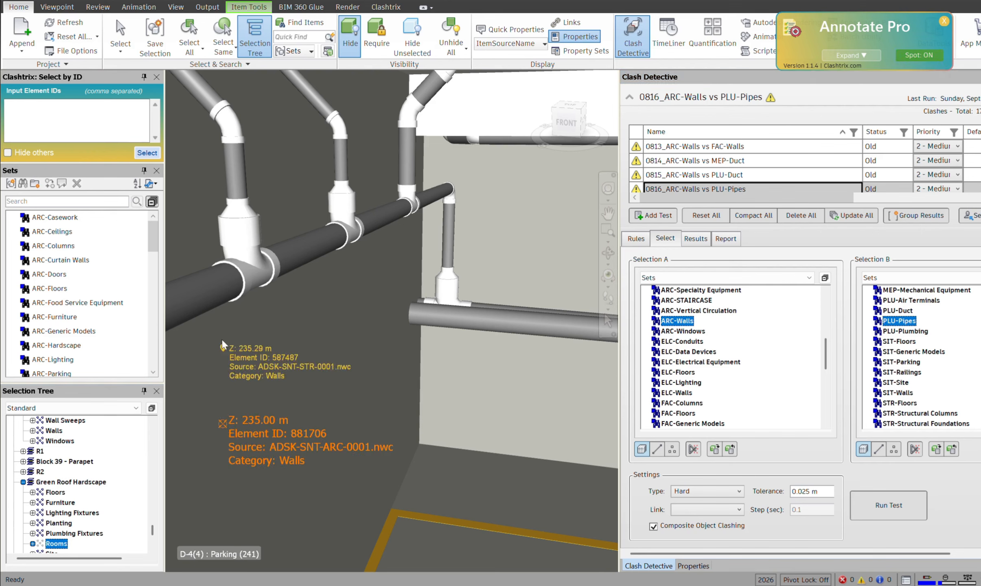
left_click(189, 303)
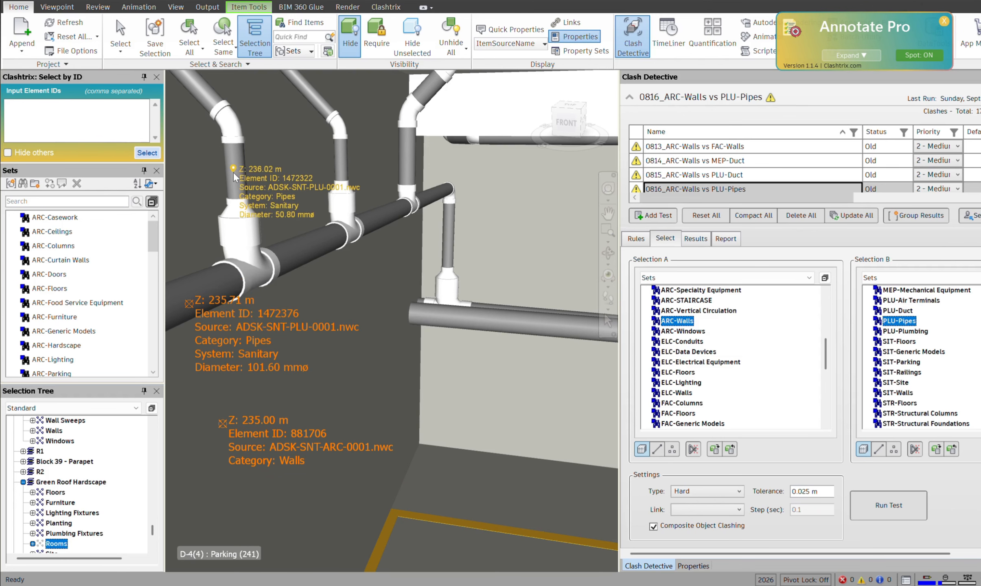
left_click(433, 315)
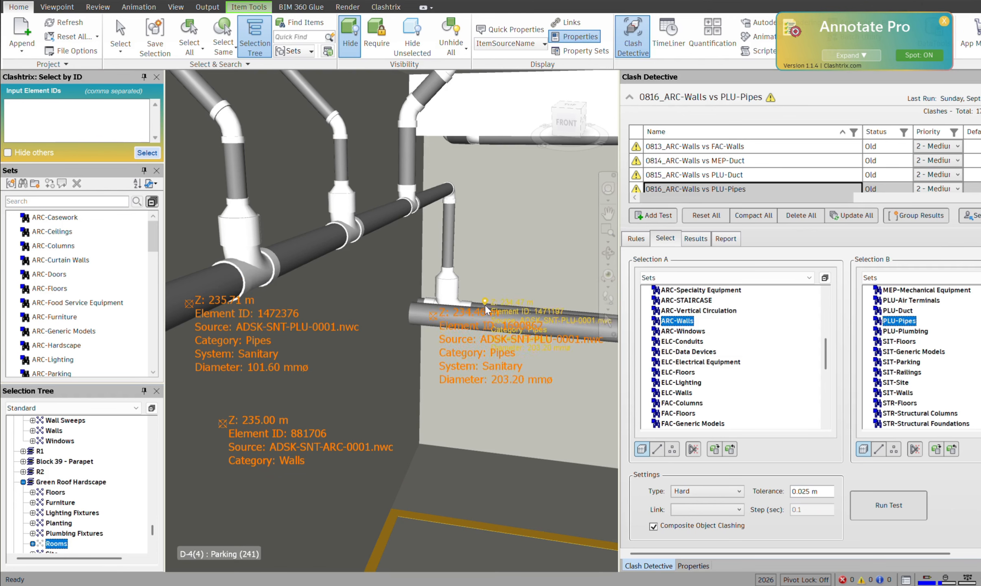
Step: Place spot labels on the 152.40 mm pipe, the angled 50.80 mm pipe and the reducer fitting
left_click(491, 140)
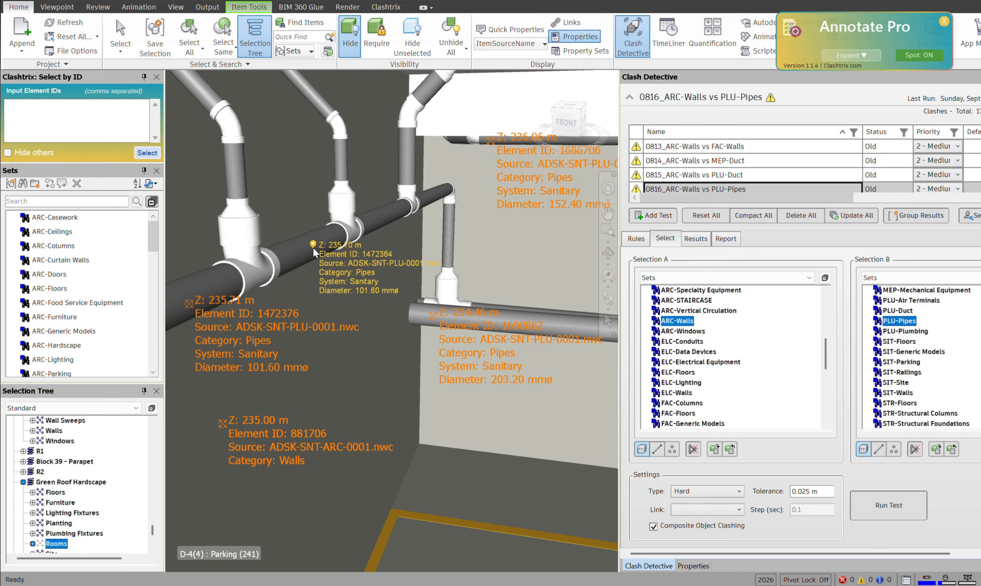
left_click(203, 92)
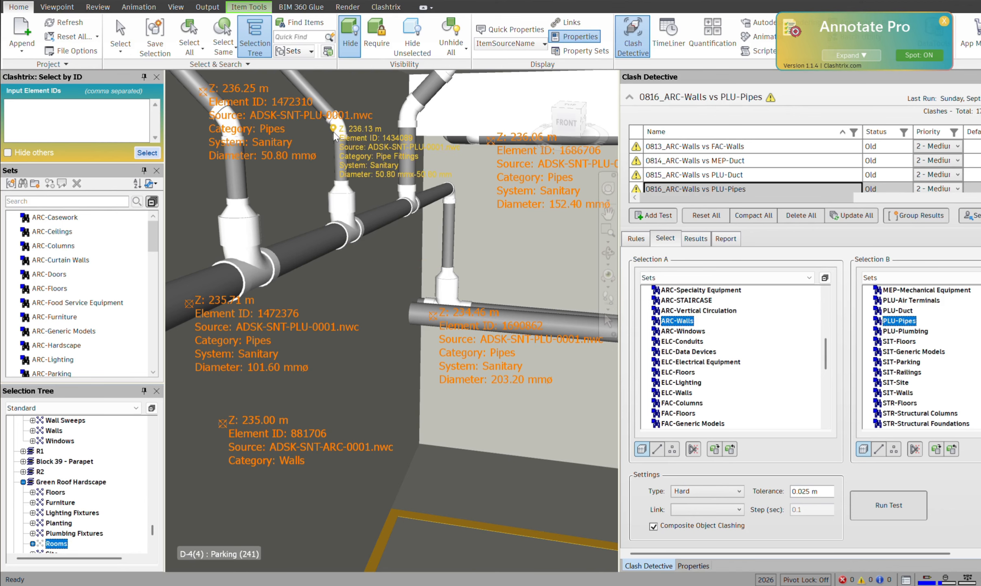
left_click(341, 202)
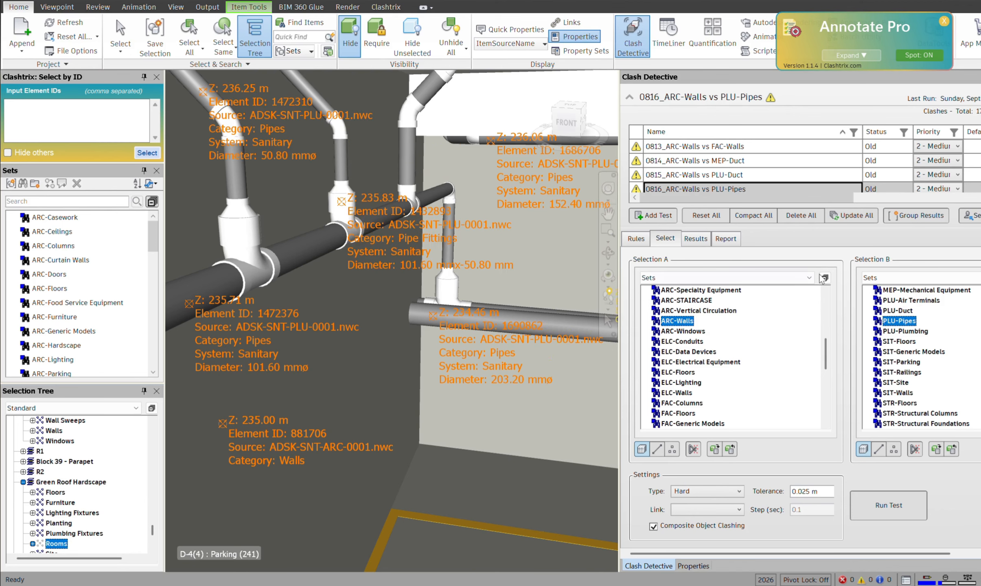
Step: Set the Annotate Pro markup color to red (#FF0000) and place a label on the floor by the wall corner
left_click(851, 55)
left_click(915, 267)
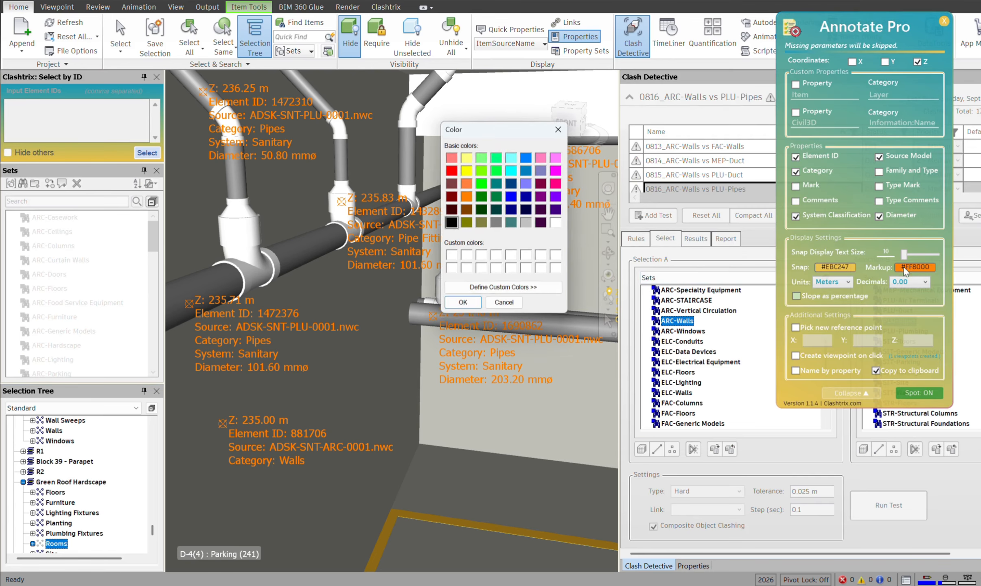
left_click(451, 169)
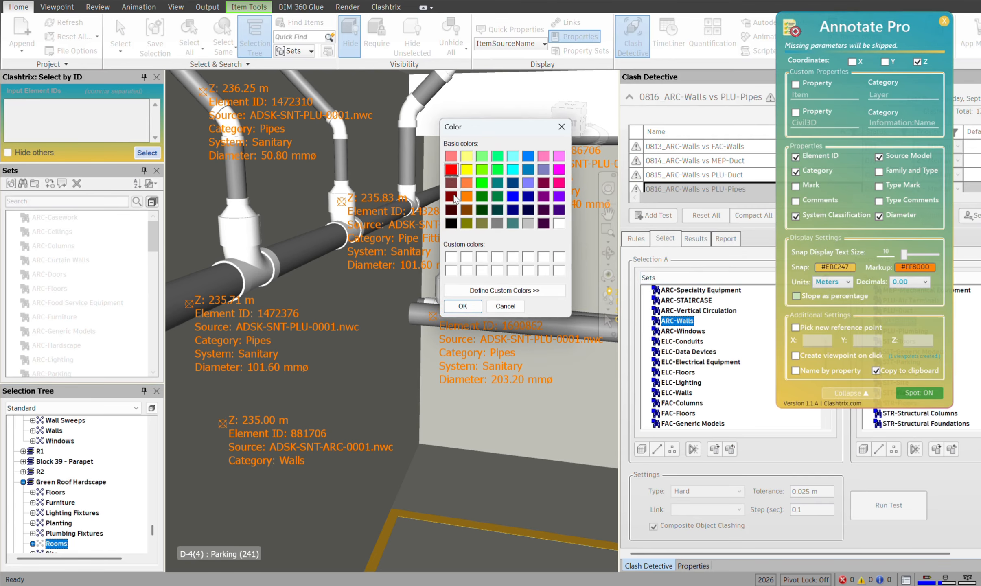
left_click(462, 306)
left_click(424, 474)
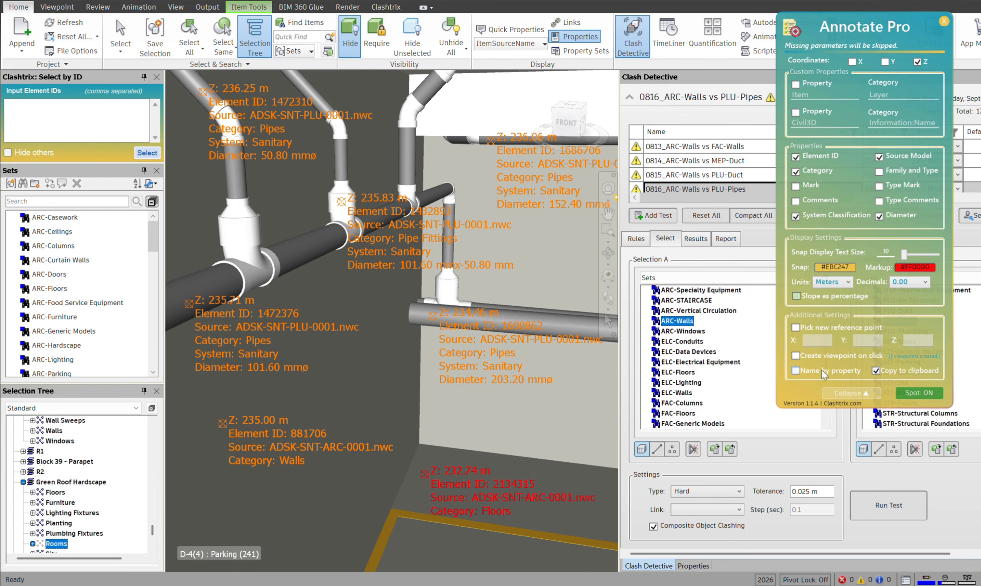
Step: Pick a new Z reference point on the floor and label two spots on the sloped sanitary pipe relative to it
left_click(828, 328)
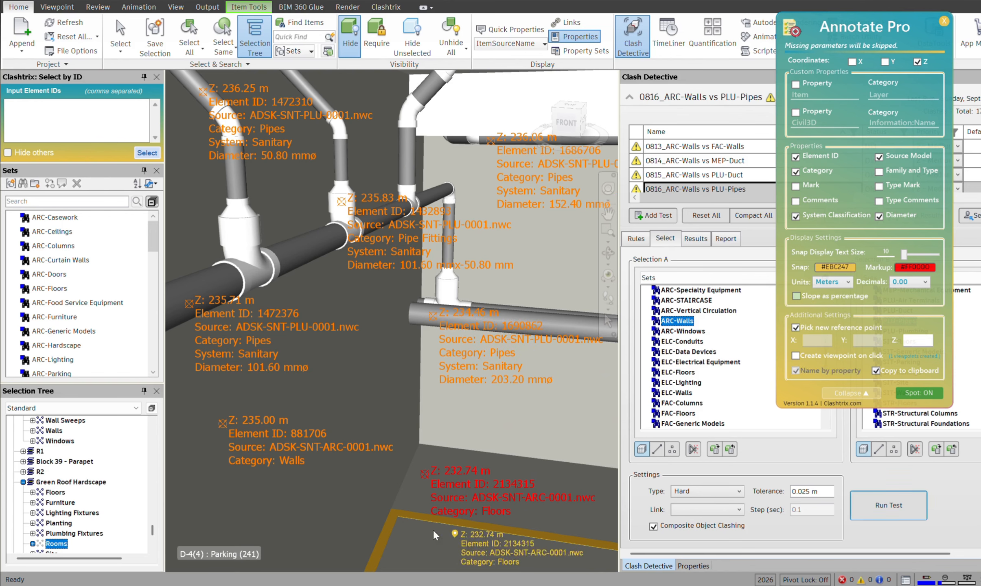
left_click(400, 517)
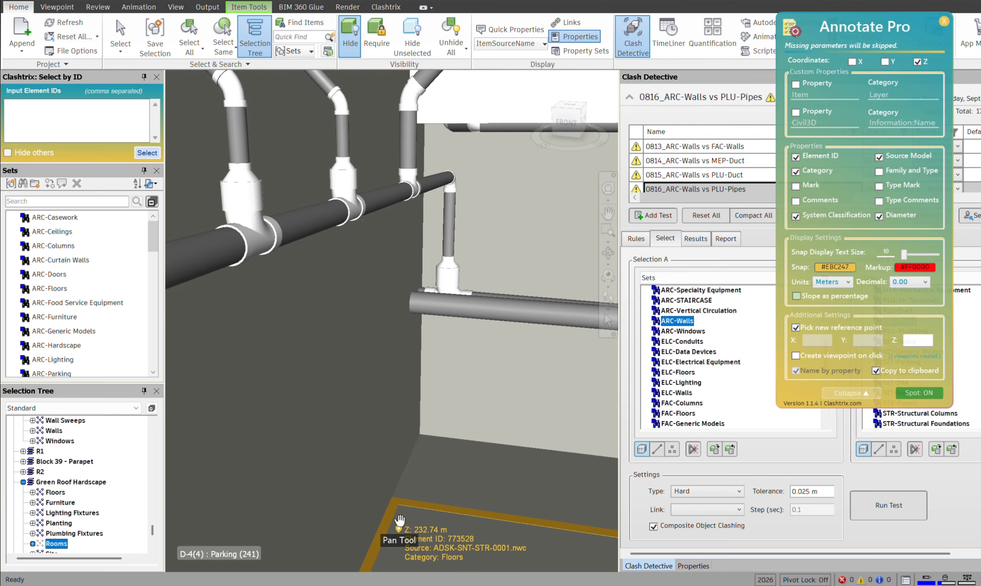
left_click(422, 467)
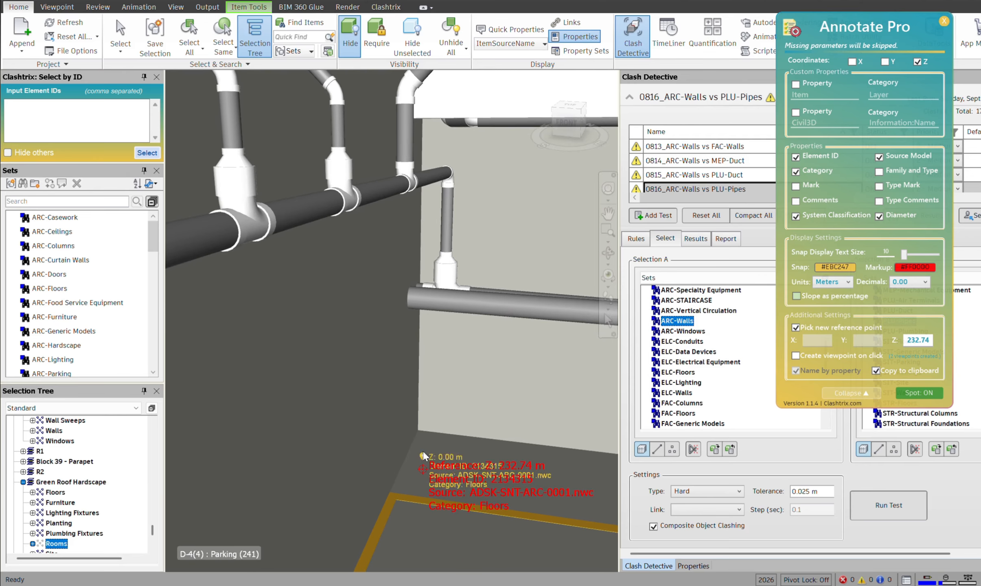
left_click(386, 180)
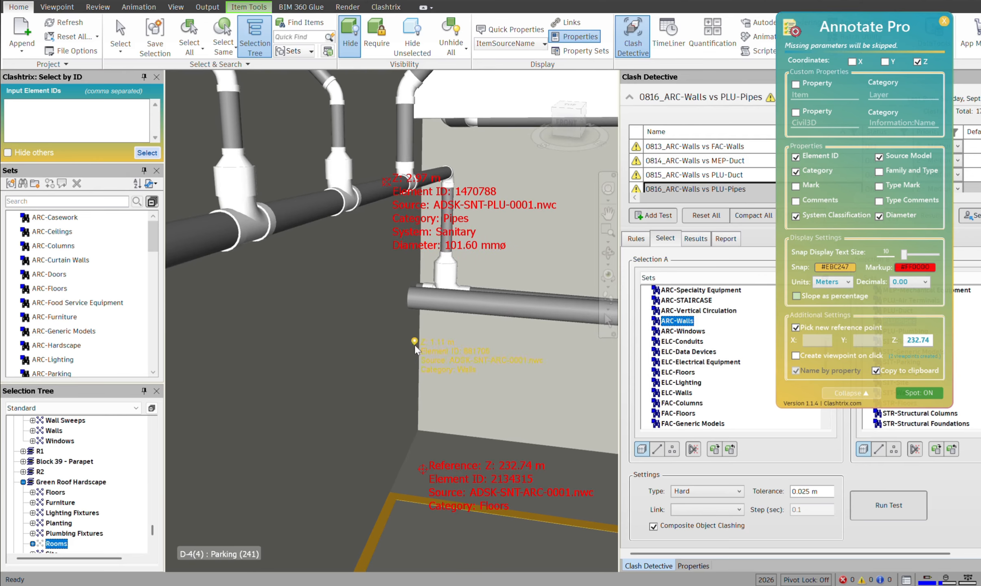
left_click(181, 241)
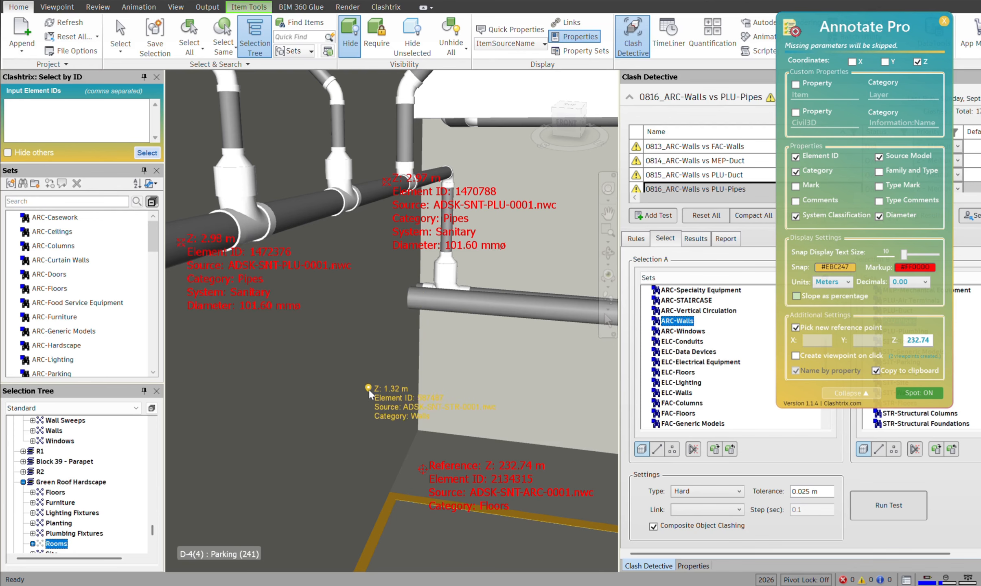
Step: Turn off spot annotation and collapse the Annotate Pro window
middle_click_drag(375, 373, 356, 377)
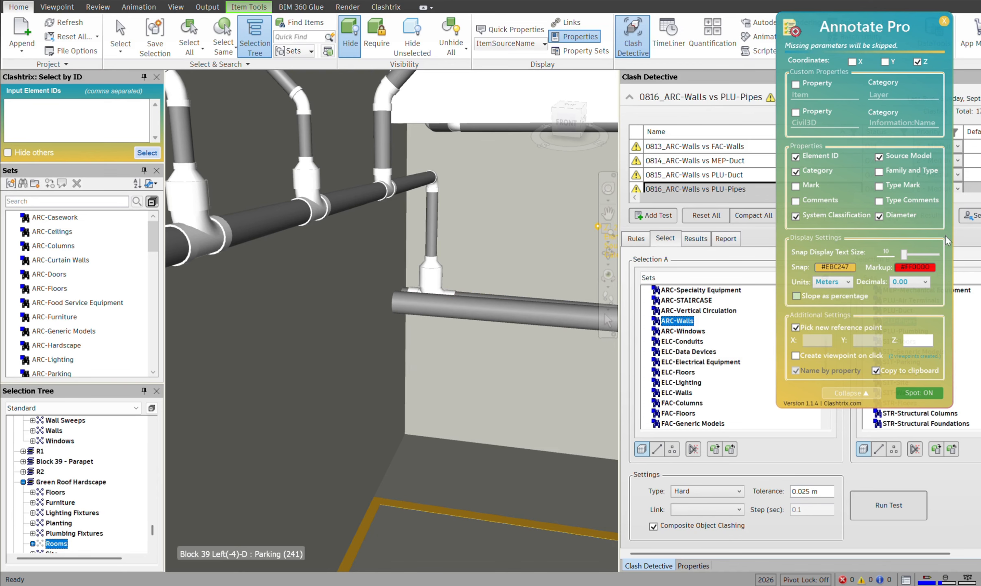
left_click(919, 393)
left_click(841, 391)
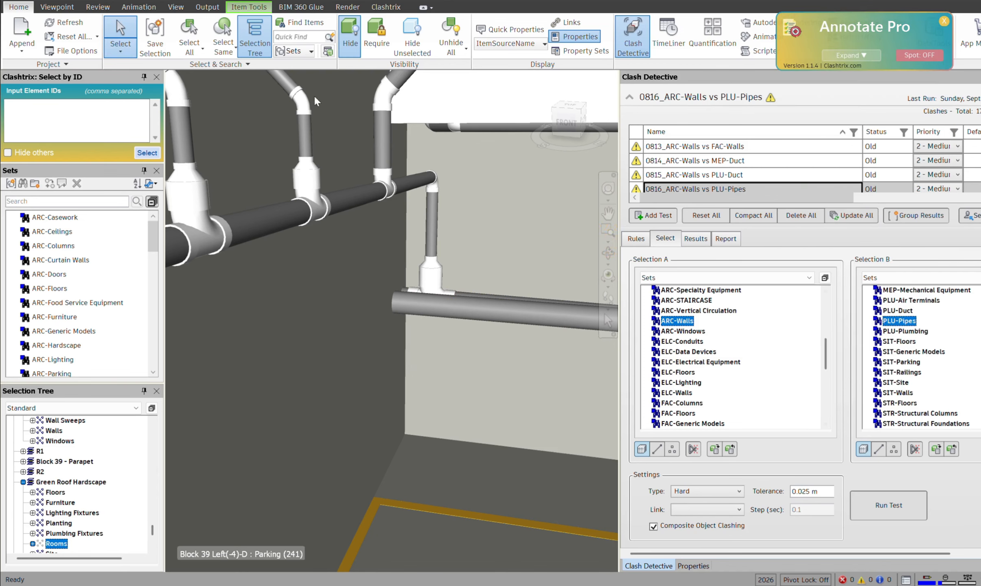
Step: Restore the 001-Clashtrix Markups viewpoint from the Clashtrix Annotate Pro folder and hide the Saved Viewpoints list
left_click(66, 9)
left_click(105, 33)
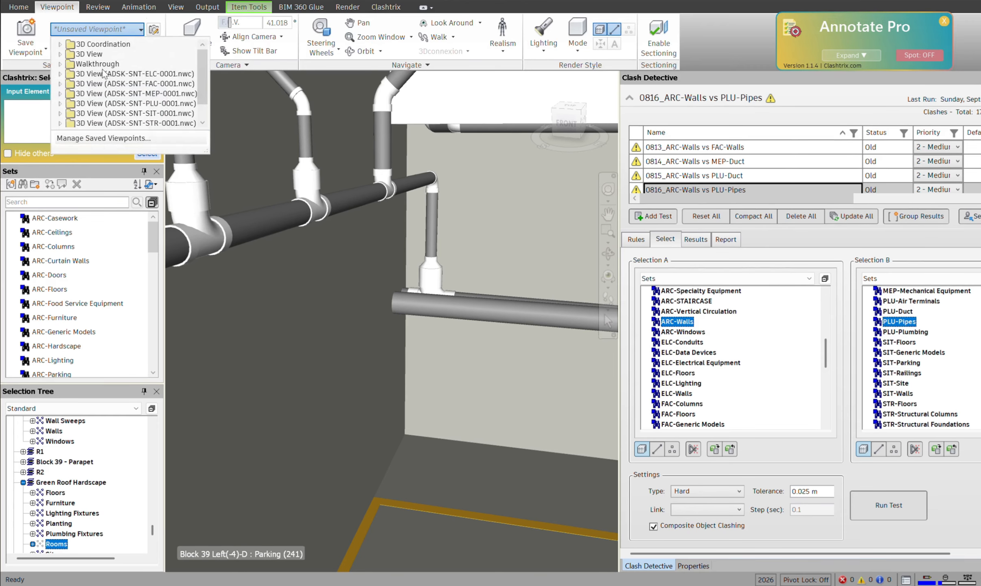
left_click(98, 139)
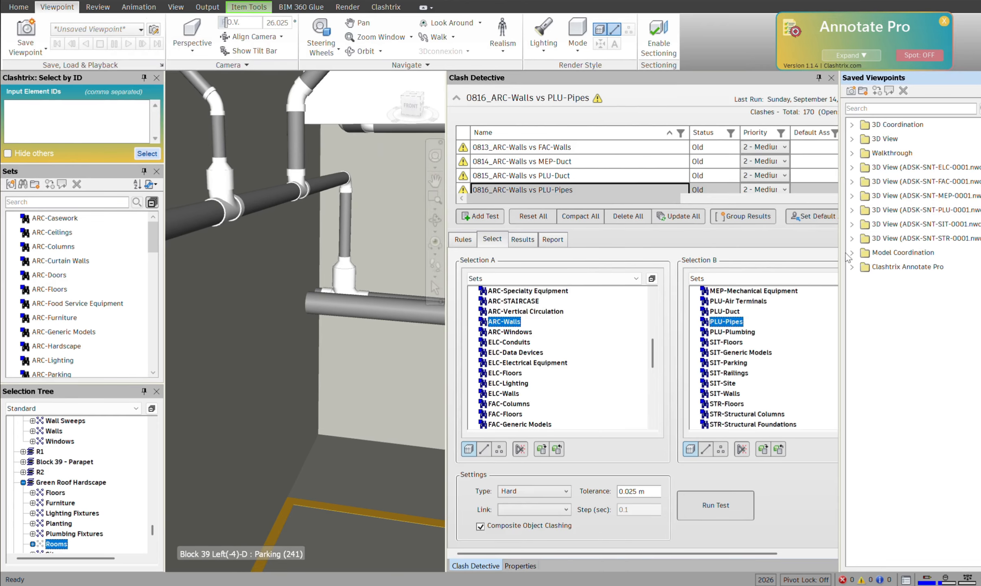
left_click(852, 267)
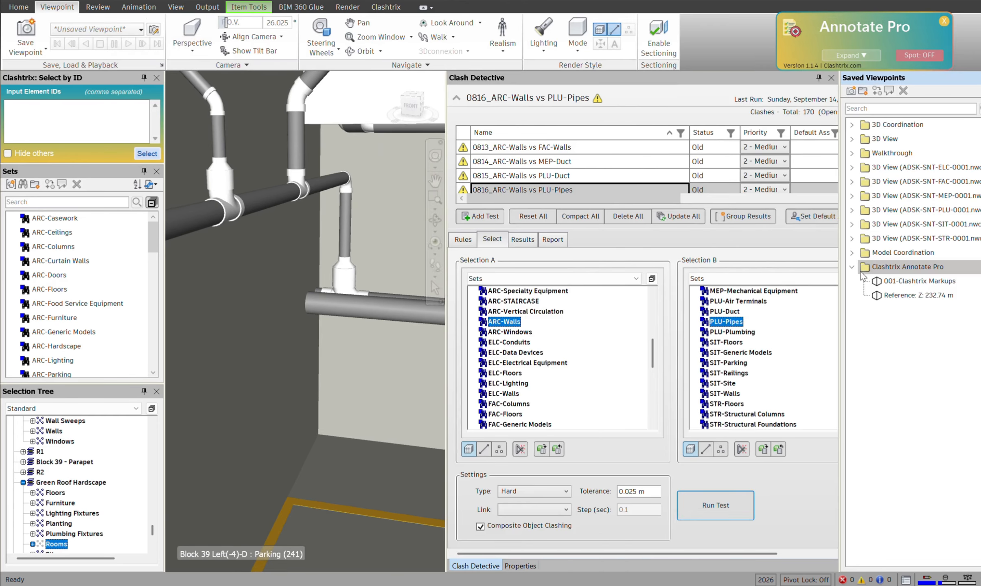
left_click(922, 280)
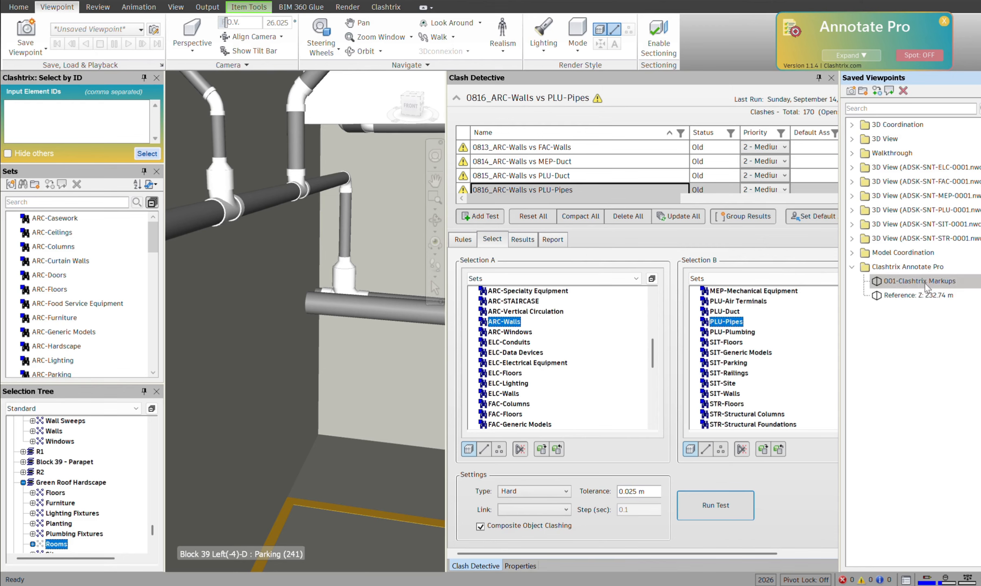
left_click(908, 294)
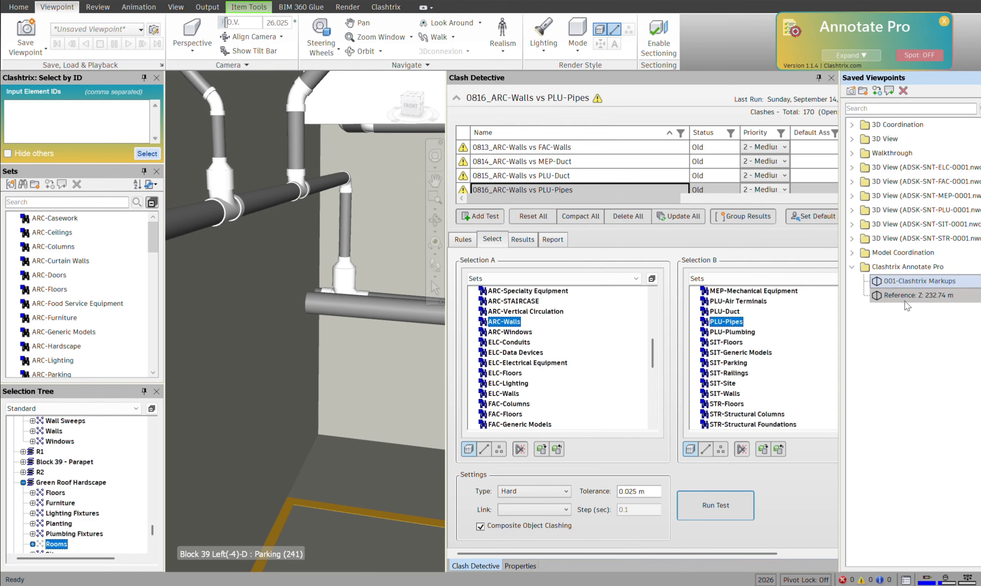
left_click(908, 281)
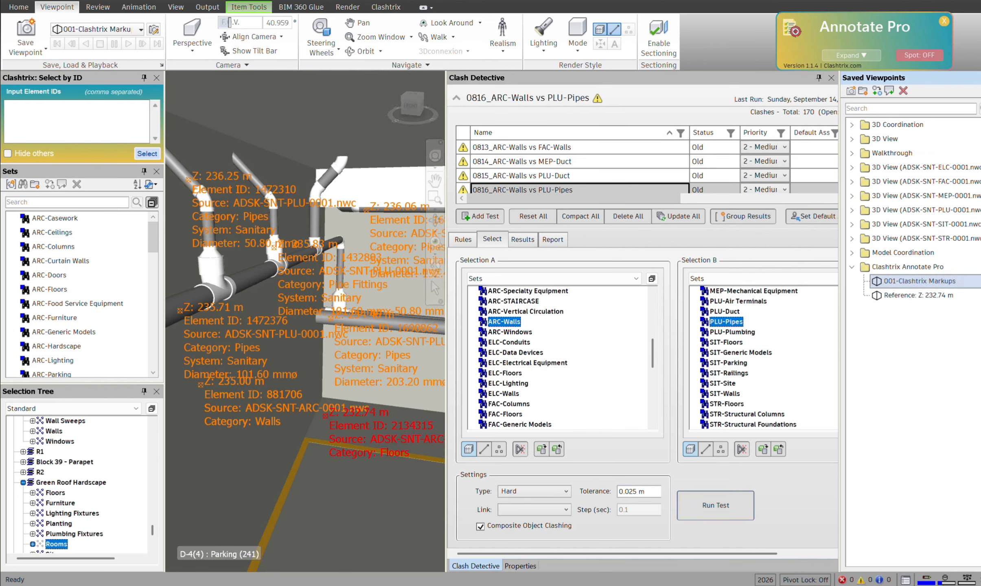
key("ctrl+F11")
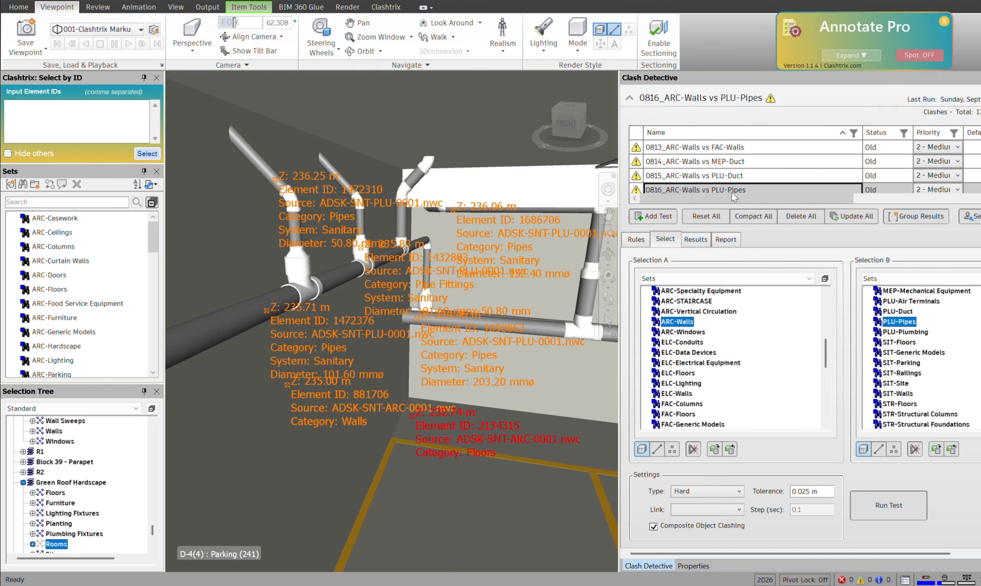
Step: View the markup text of the angled 50.80 mm pipe's label without changing it
right_click(297, 174)
left_click(316, 197)
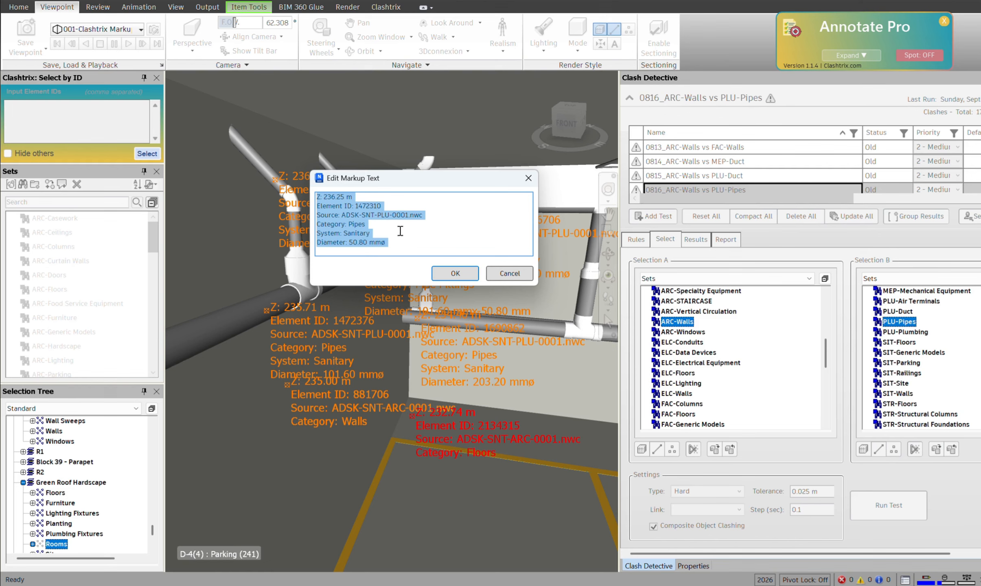
left_click(506, 278)
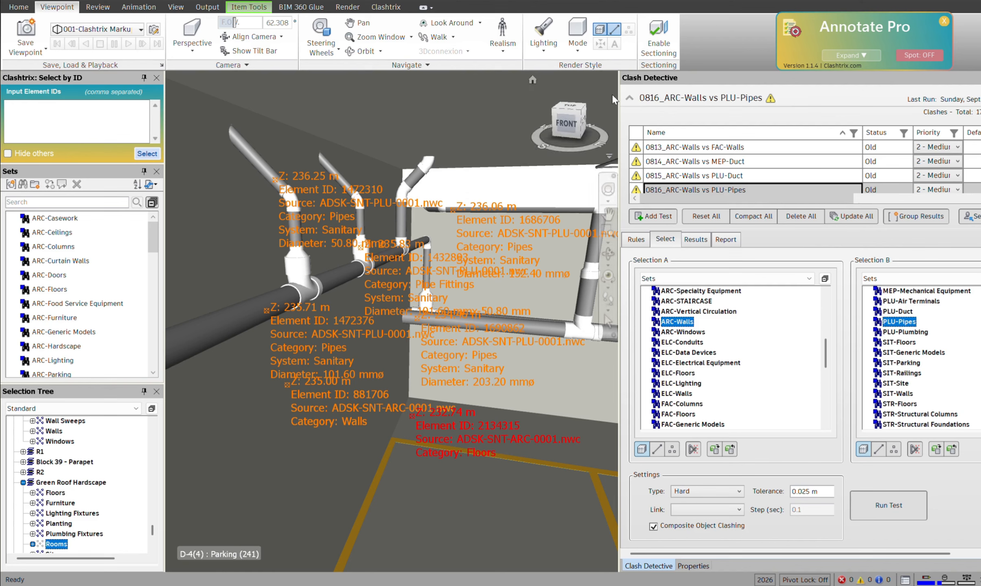
Step: Close Annotate Pro, then reopen Select by ID and dock it above the Sets list
left_click(386, 7)
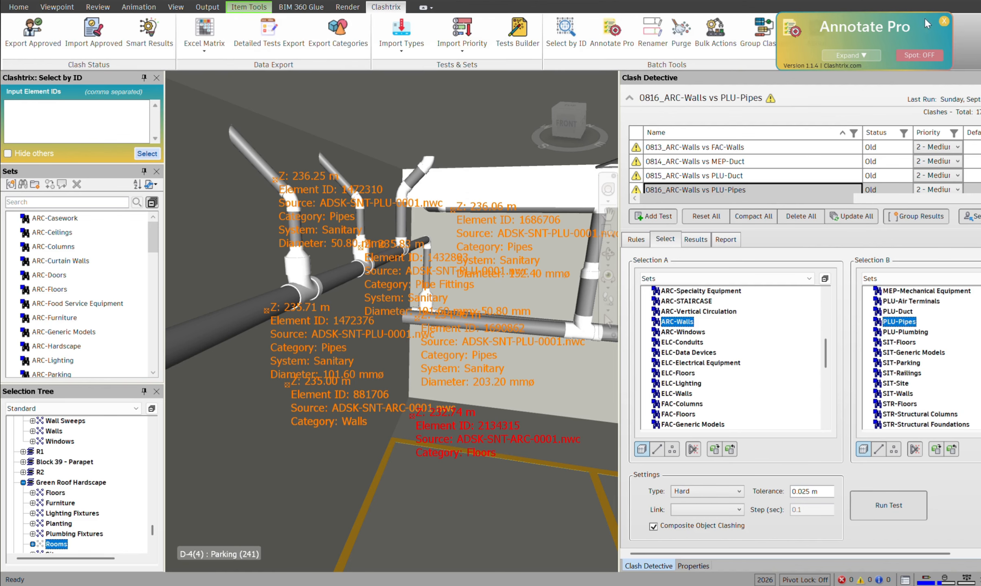
left_click(943, 22)
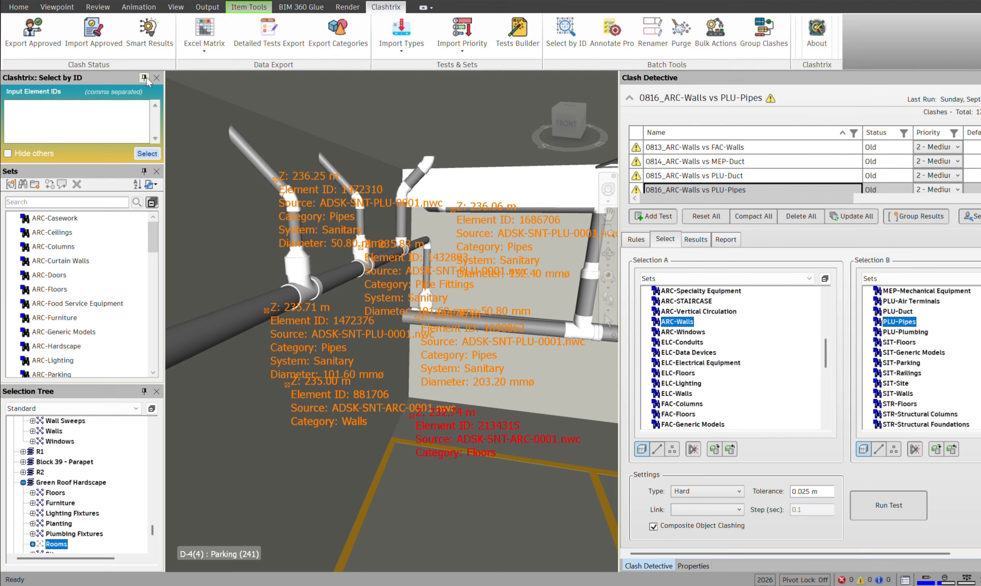
left_click(157, 78)
left_click(550, 41)
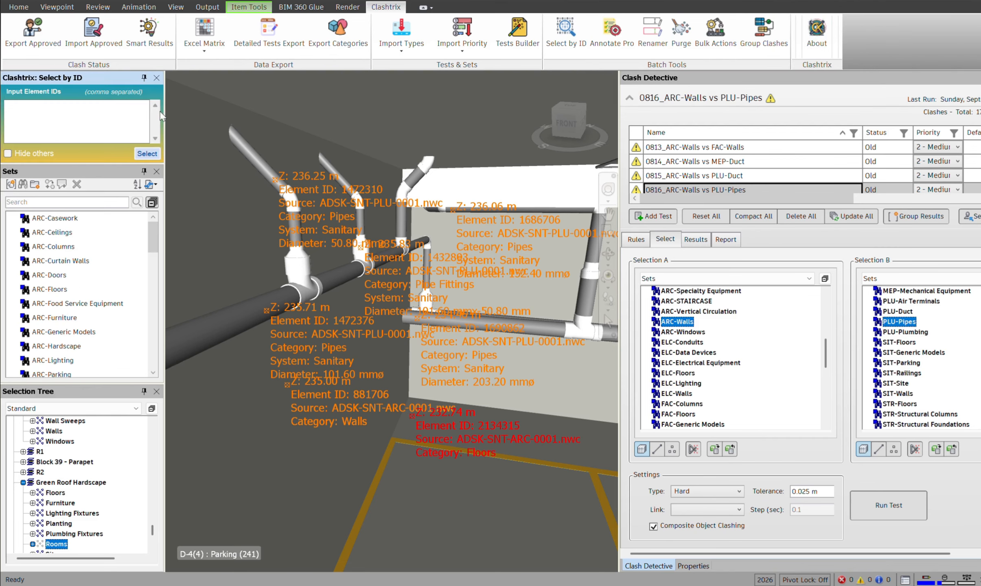
double_click(102, 83)
left_click_drag(392, 163, 65, 149)
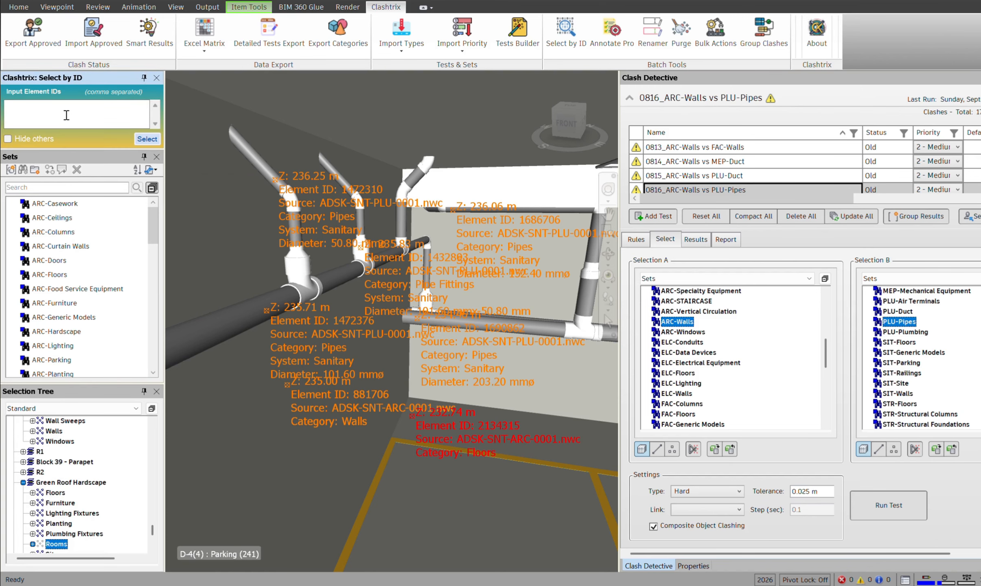
Step: Copy Element ID 2134315 from the red floor label's markup text into the Select by ID input
right_click(455, 410)
left_click(476, 429)
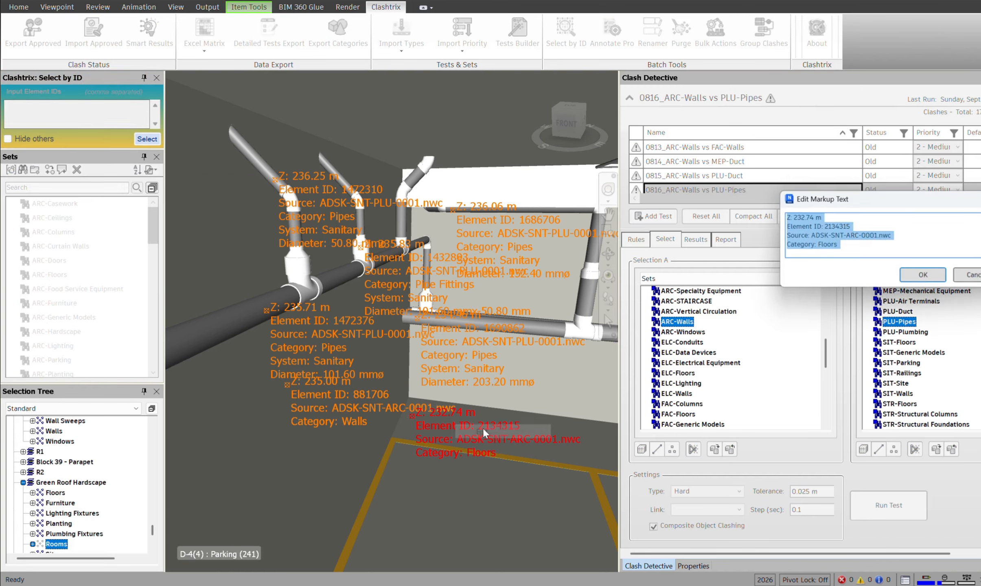
double_click(836, 226)
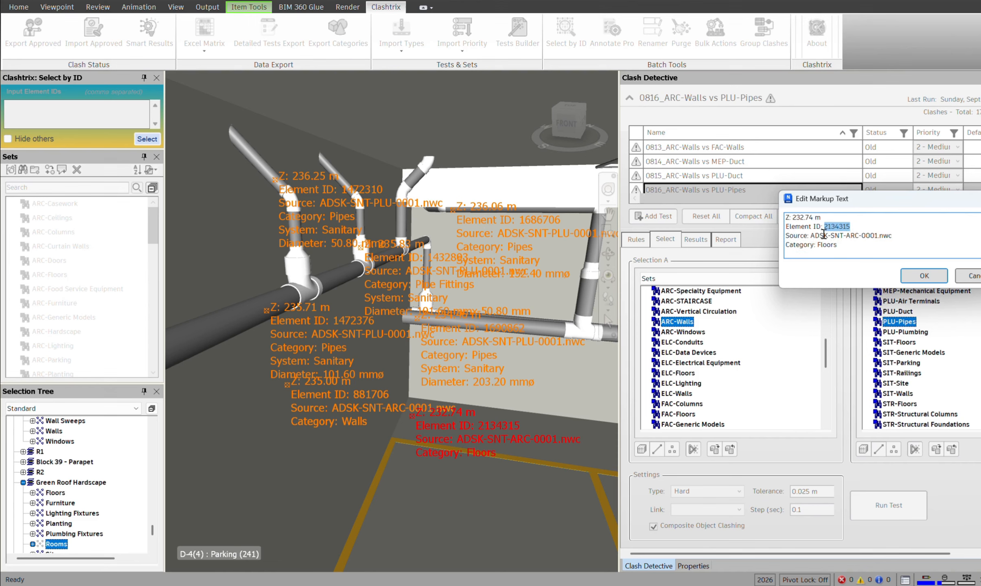
left_click(972, 277)
left_click(73, 106)
type("2134315")
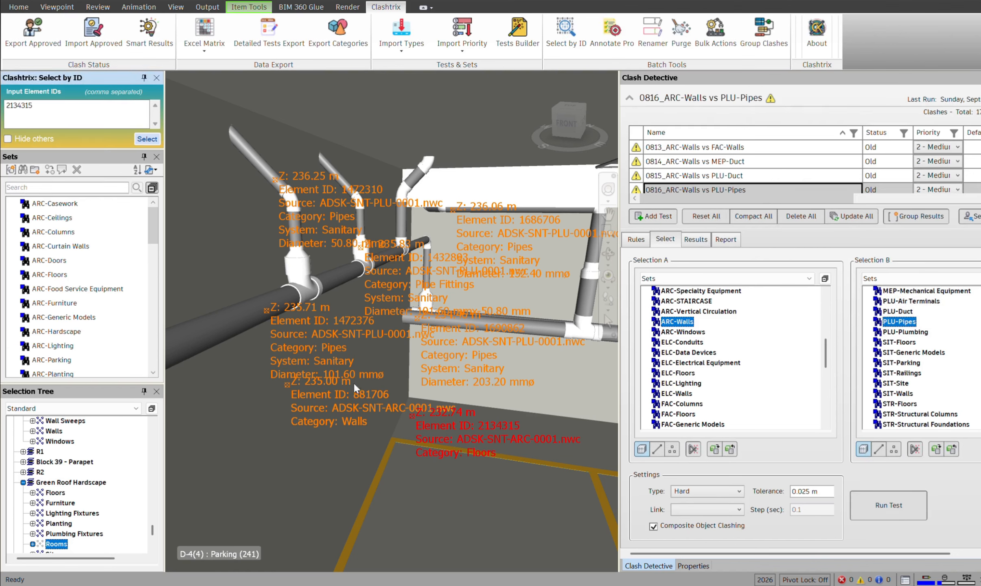
Step: Copy Element ID 881706 from the wall label's markup text and add it to the Select by ID input after a comma
left_click(352, 407)
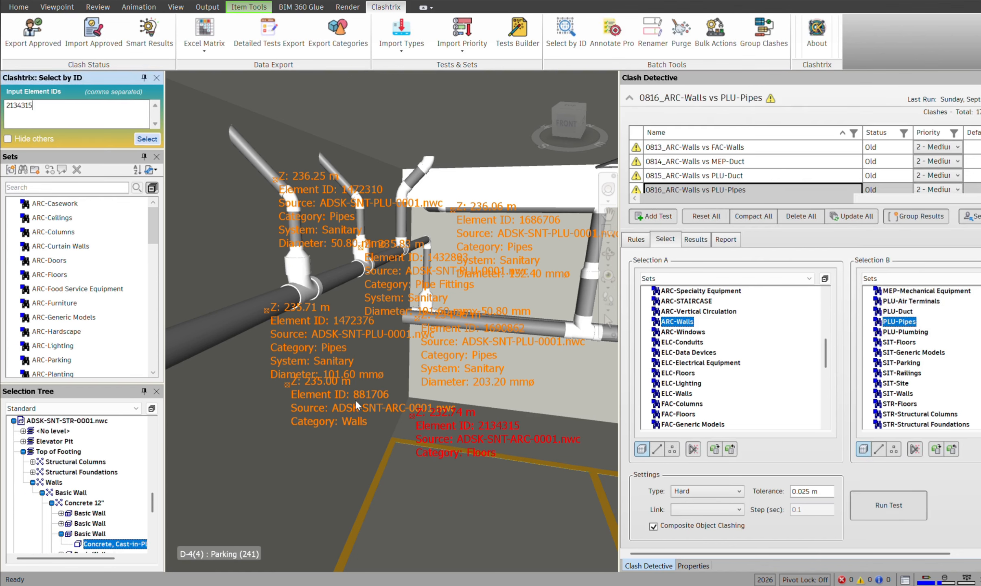
right_click(371, 394)
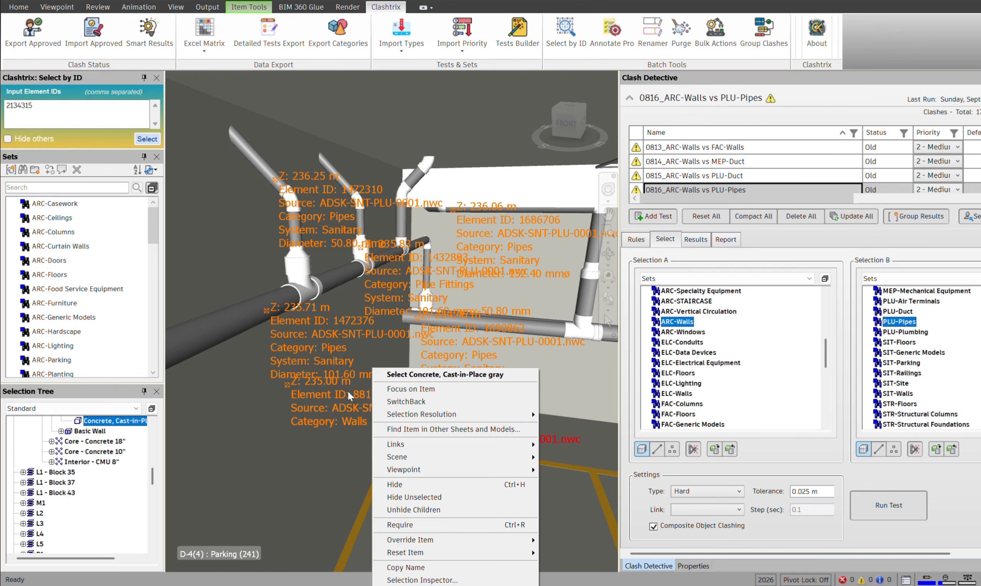
right_click(327, 383)
left_click(356, 406)
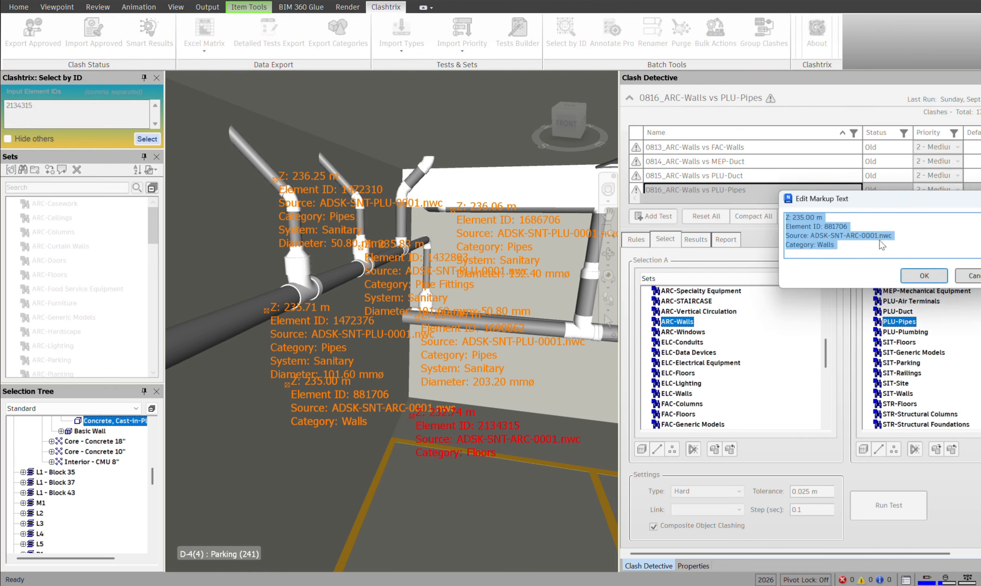
double_click(844, 226)
left_click(924, 275)
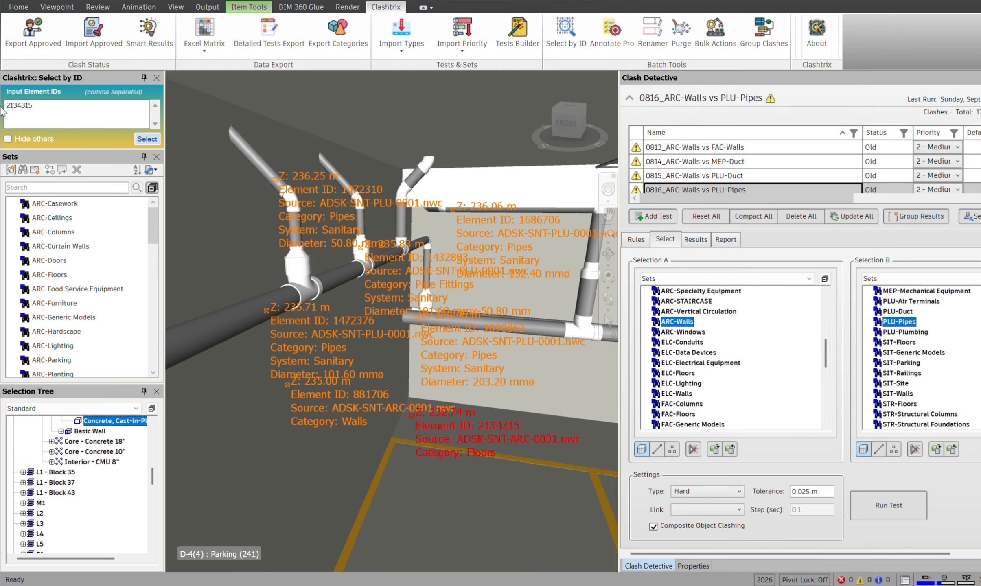
left_click(94, 114)
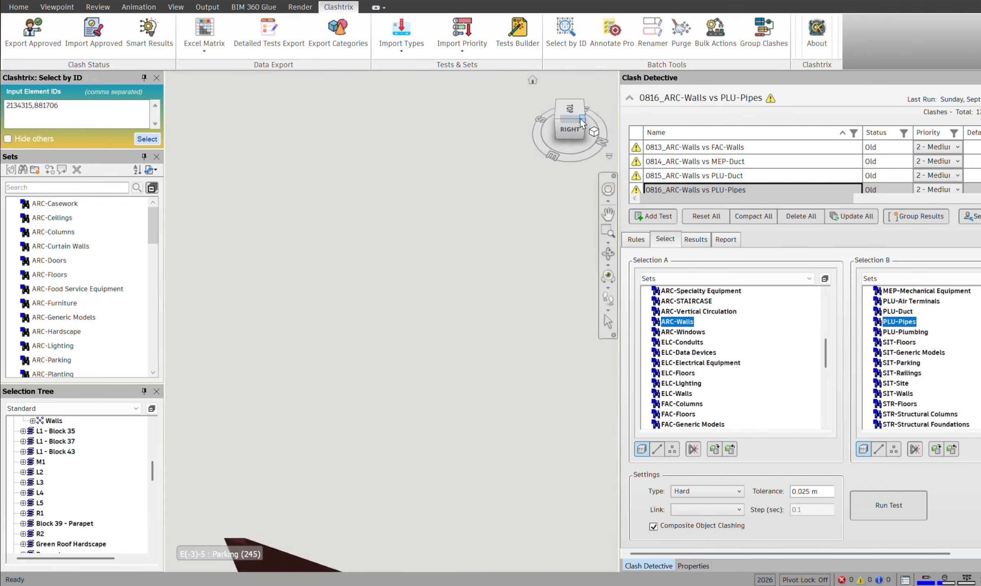
Step: Show the whole model in an isometric view and select the elements with IDs 2134315 and 881706
left_click(563, 123)
left_click(147, 138)
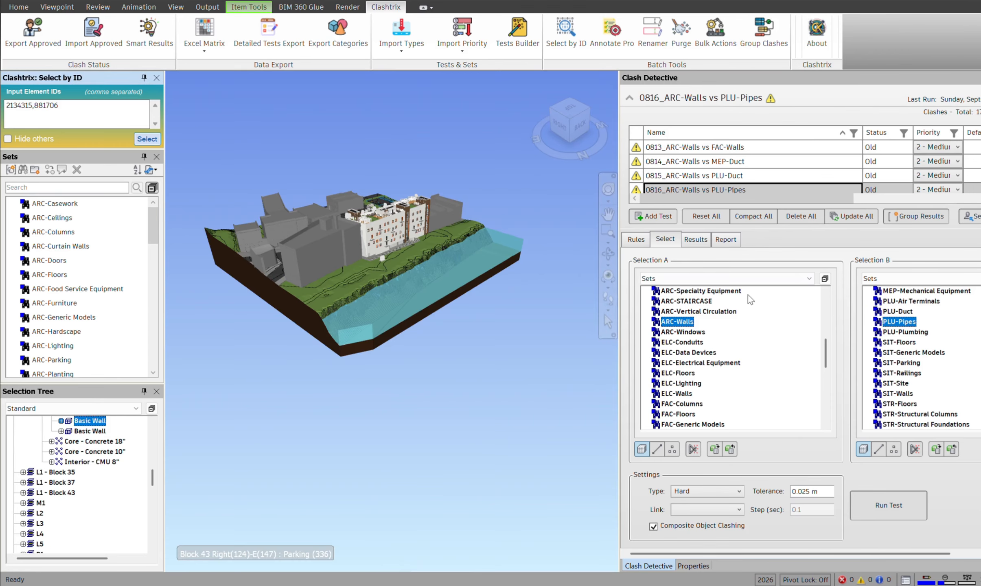
Step: Check the properties of both selected elements, then reselect them by ID with Hide others enabled
left_click(693, 566)
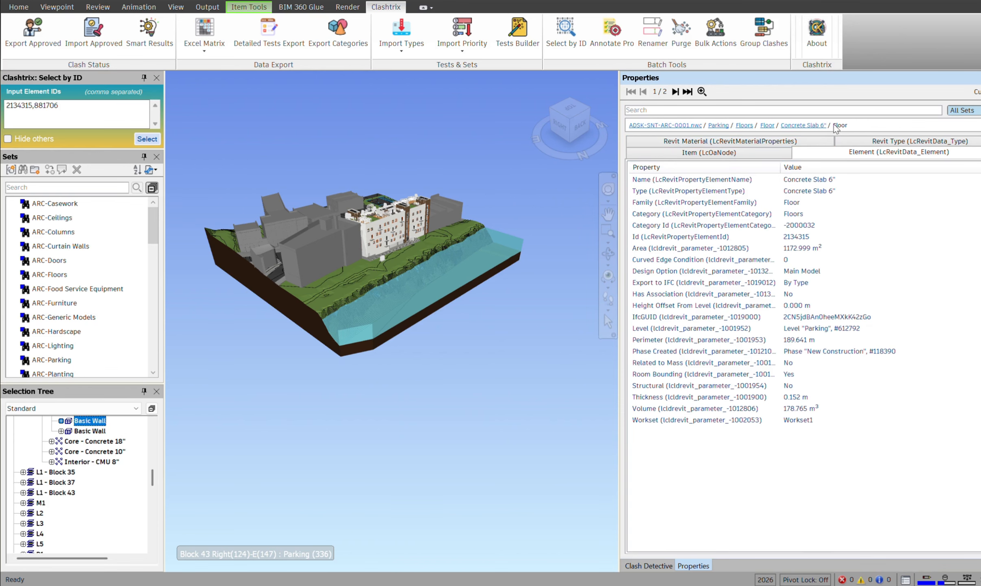
left_click(675, 91)
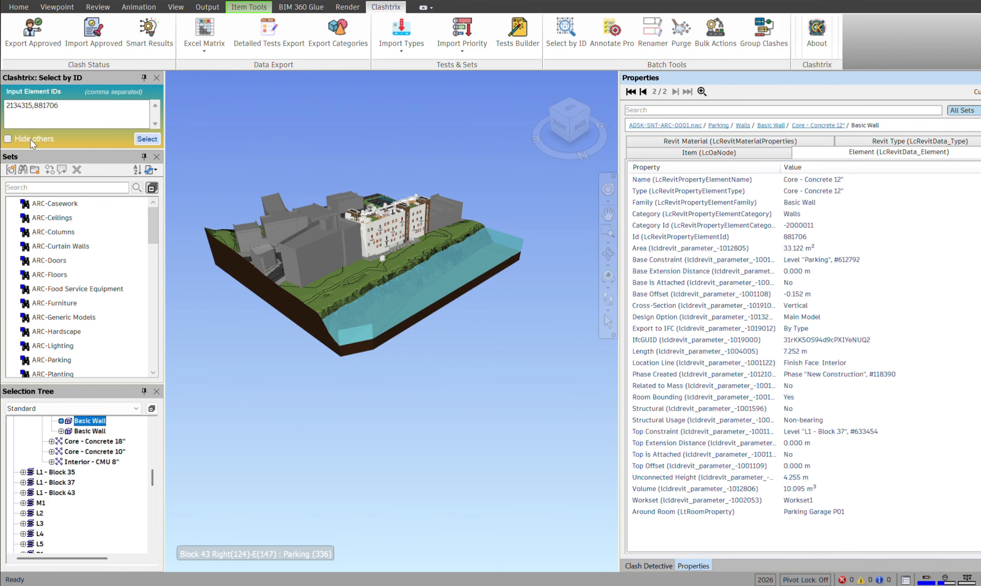
left_click(30, 139)
left_click(147, 139)
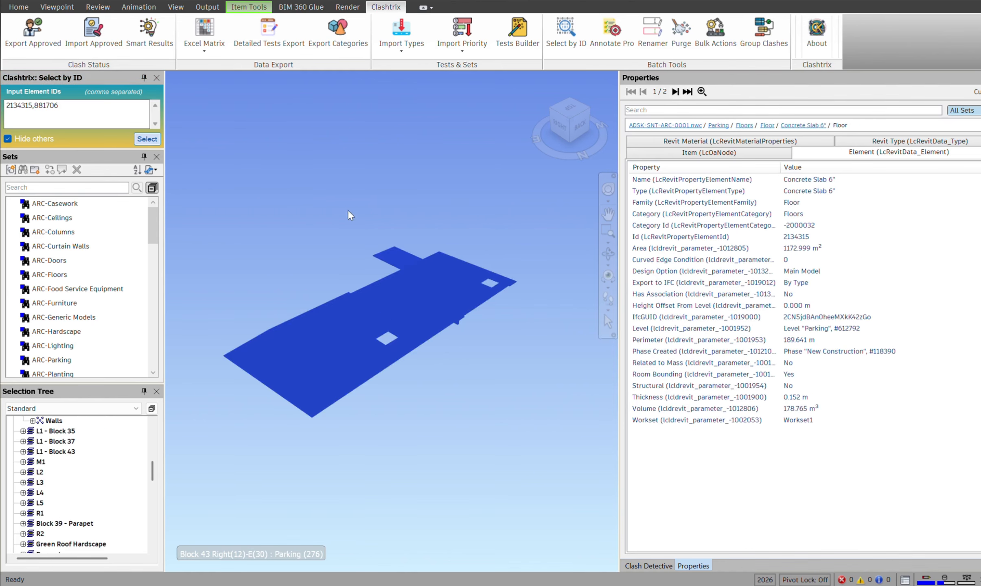
Step: Examine the isolated parking floor slab and concrete wall from an isometric view, selecting the wall and then clearing the selection
left_click(347, 211)
middle_click_drag(319, 228, 418, 199, "shift")
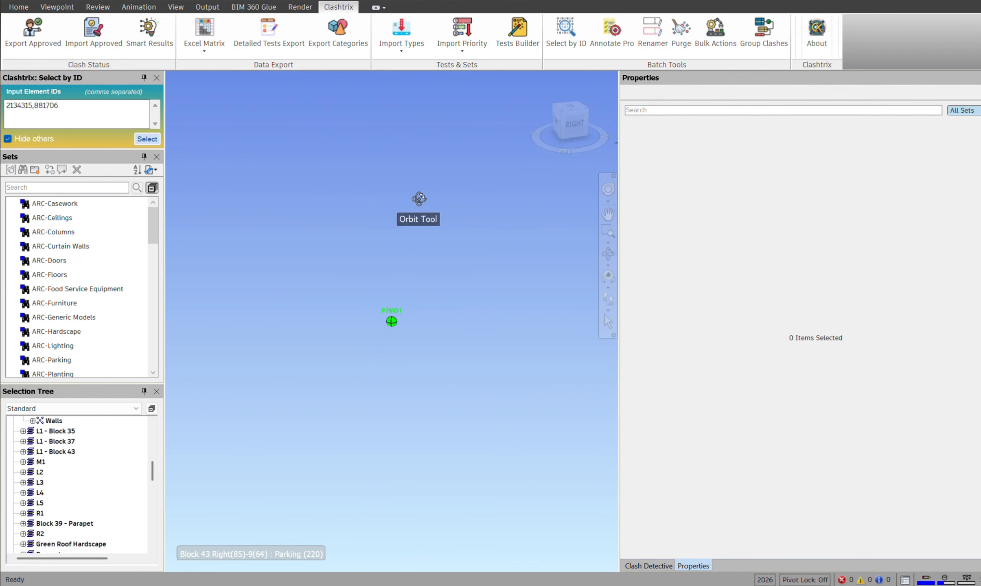
left_click(564, 119)
scroll(372, 171, "up", 5)
left_click(396, 197)
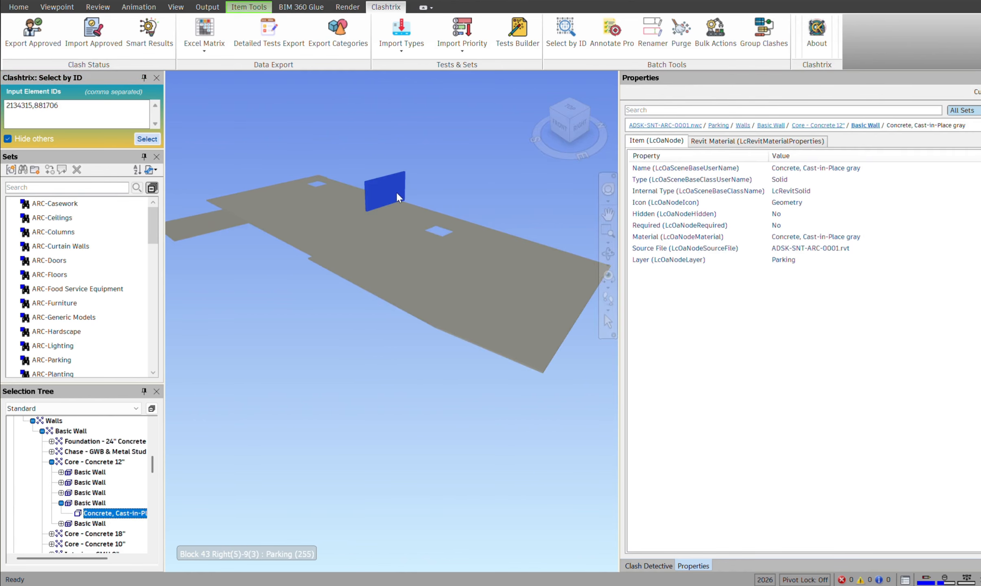
middle_click_drag(397, 193, 417, 219, "shift")
scroll(405, 194, "up", 3)
middle_click_drag(312, 154, 335, 179)
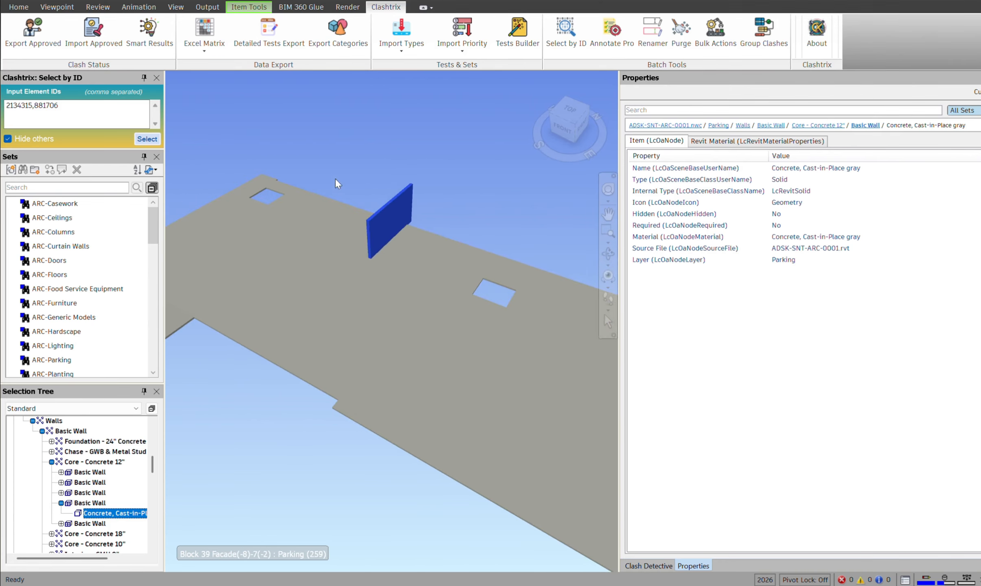
left_click(285, 160)
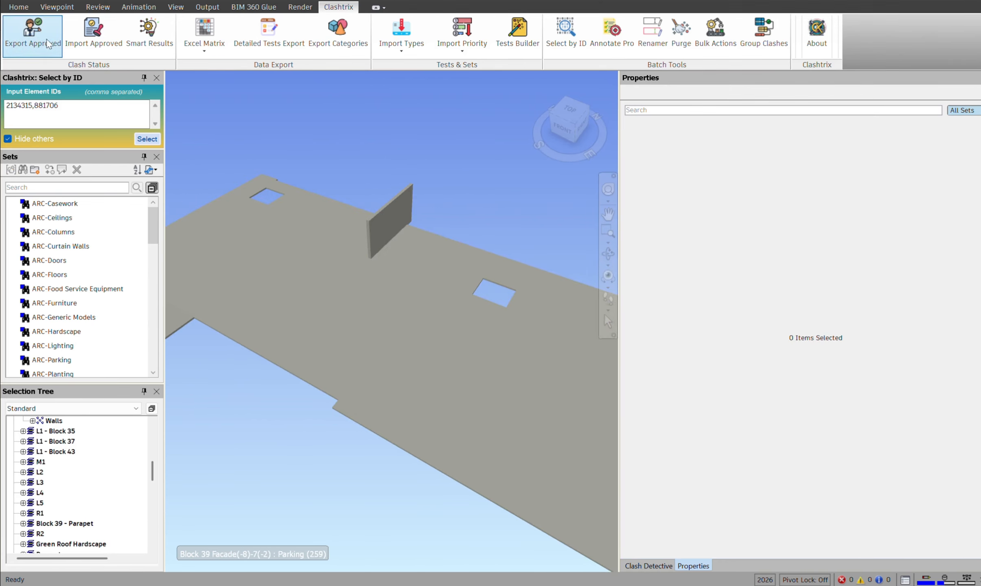
Step: Unhide all model elements and reselect IDs 2134315 and 881706 with Hide others disabled
left_click(18, 6)
left_click(452, 45)
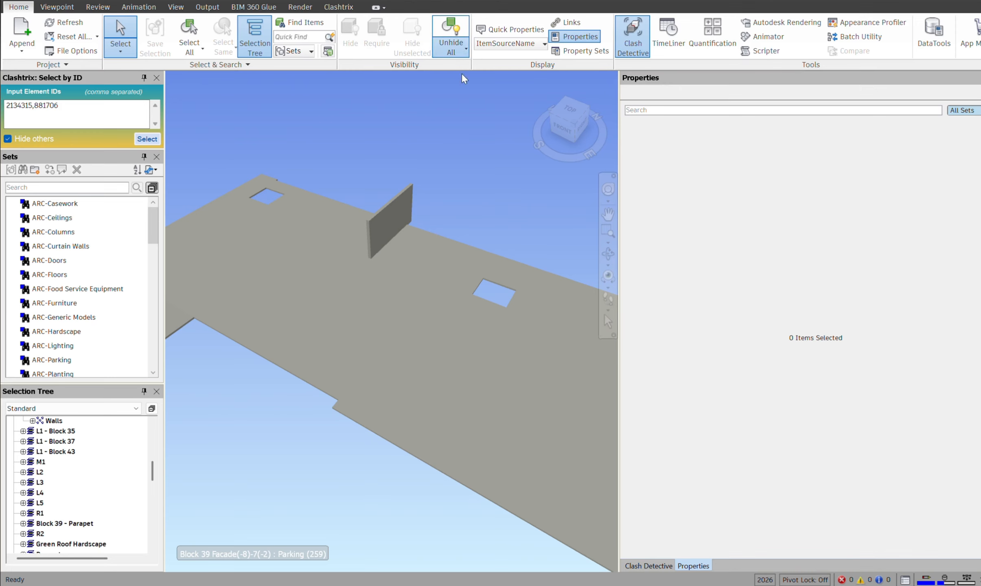
scroll(472, 131, "up", 2)
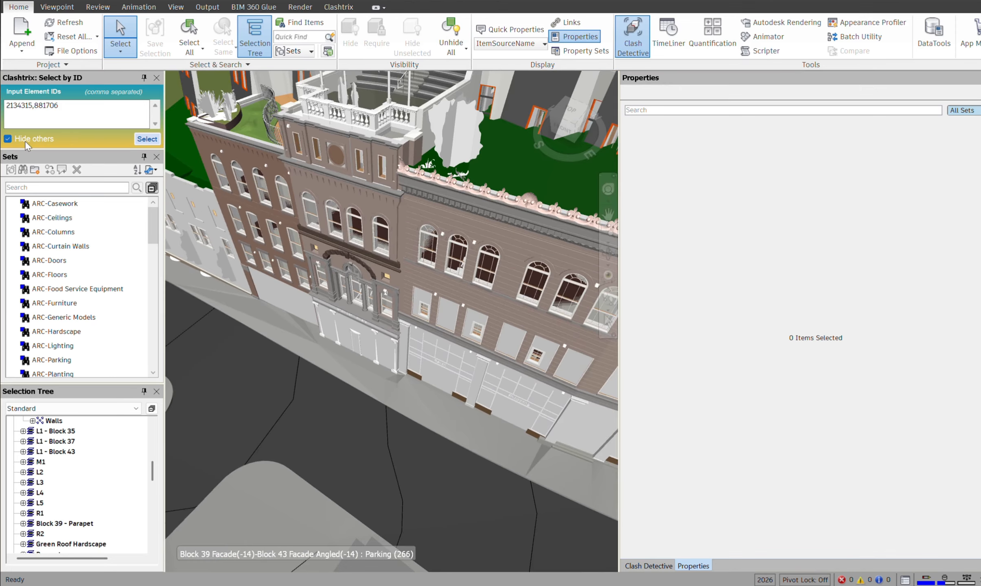
left_click(25, 140)
left_click(143, 139)
middle_click_drag(447, 137, 358, 219, "shift")
Step: Show the results of clash test 0816_ARC-Walls vs PLU-Pipes and widen the Clash Detective window
left_click(385, 7)
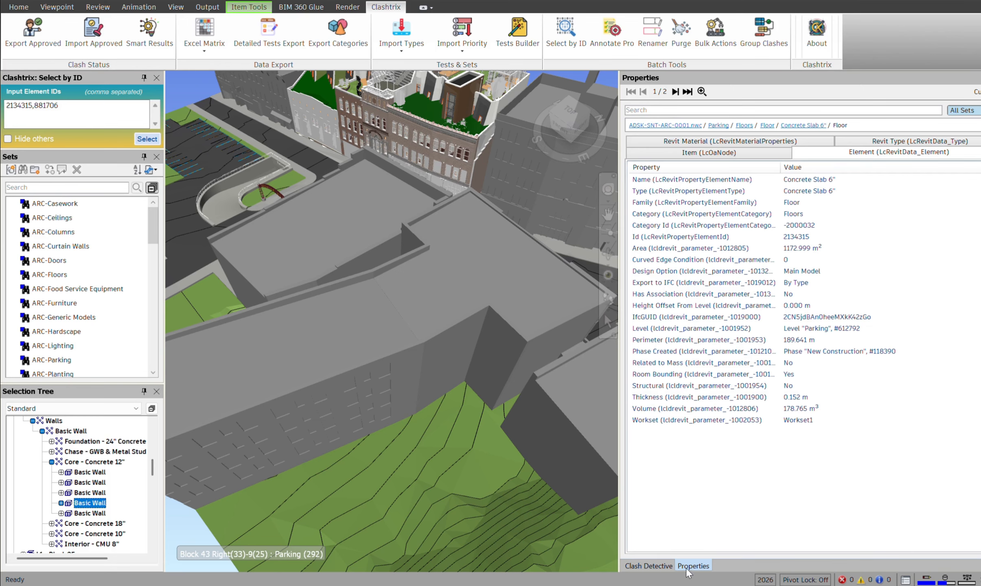
left_click(651, 565)
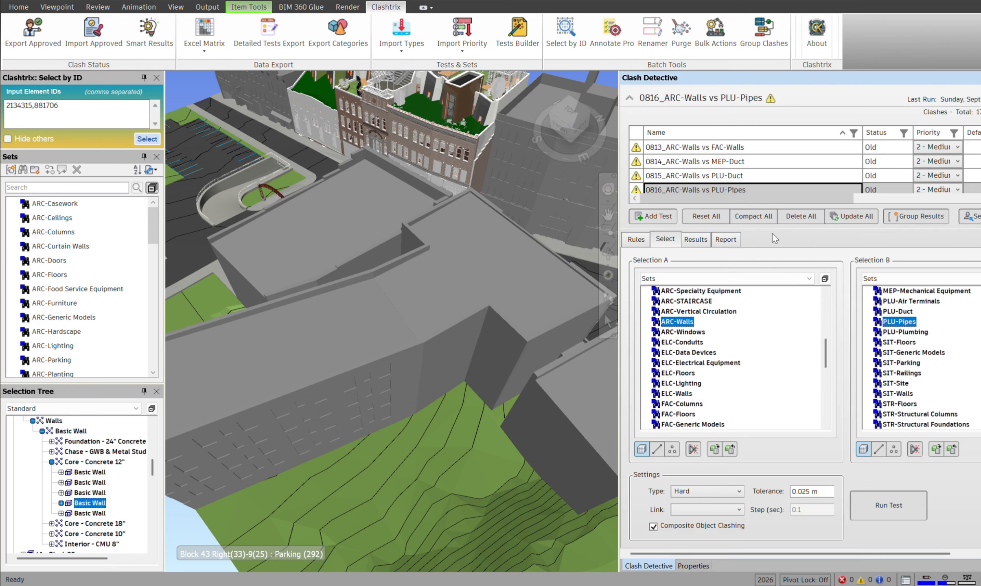
mouse_move(774, 229)
left_mouse_down()
mouse_move(761, 383)
mouse_move(762, 225)
left_mouse_up()
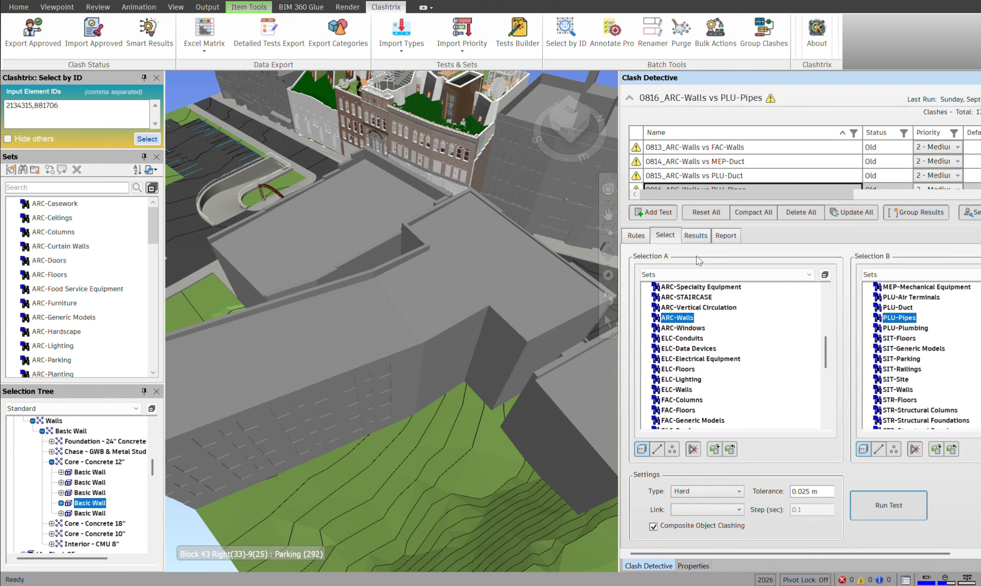
left_click(695, 235)
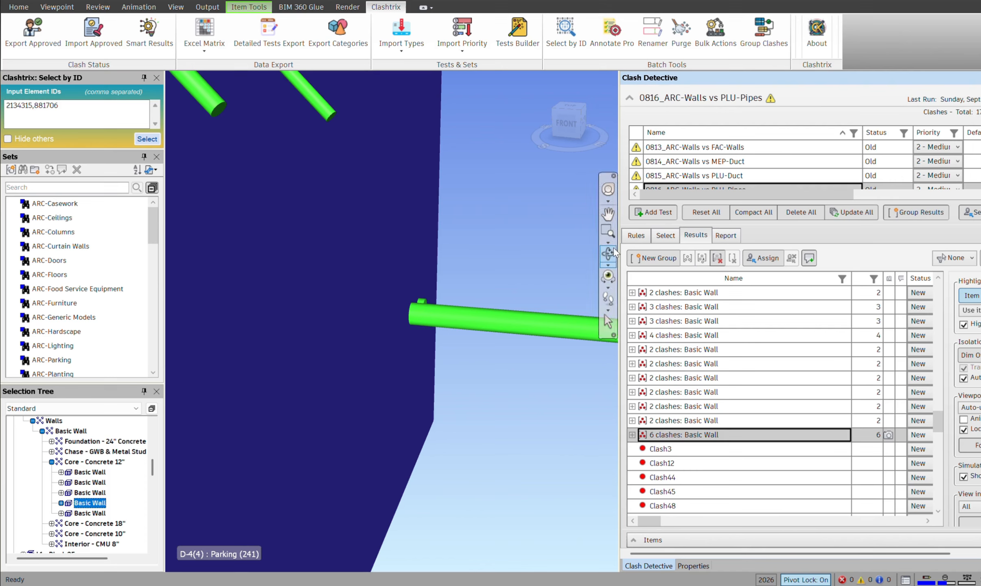
left_click_drag(618, 251, 564, 246)
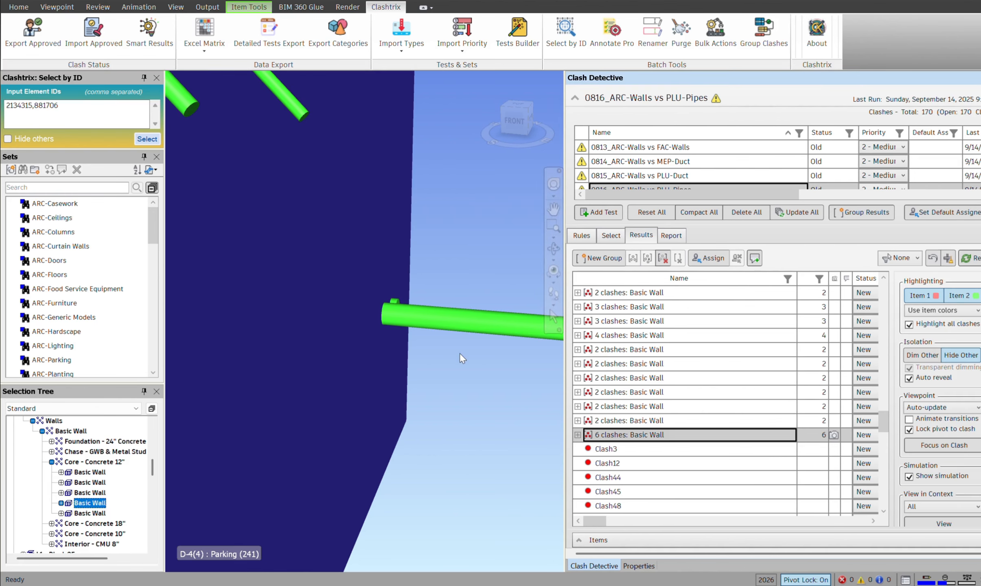
Step: Open Smart Results, filter the clash tests by "ARC-Walls vs plu" and choose 0816_ARC-Walls vs PLU-Pipes
left_click(144, 38)
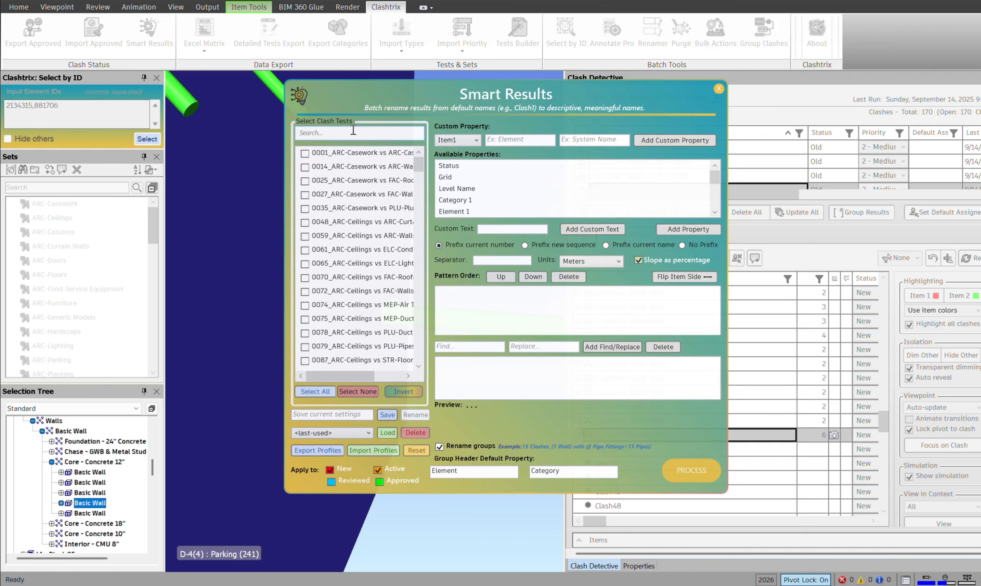
left_click_drag(435, 96, 239, 97)
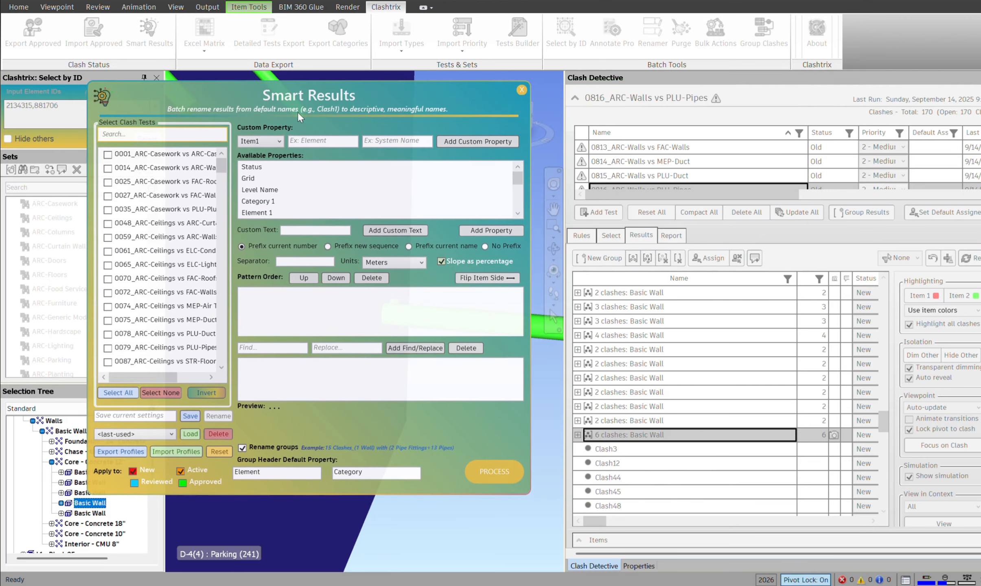
left_click(152, 135)
type("ARC-")
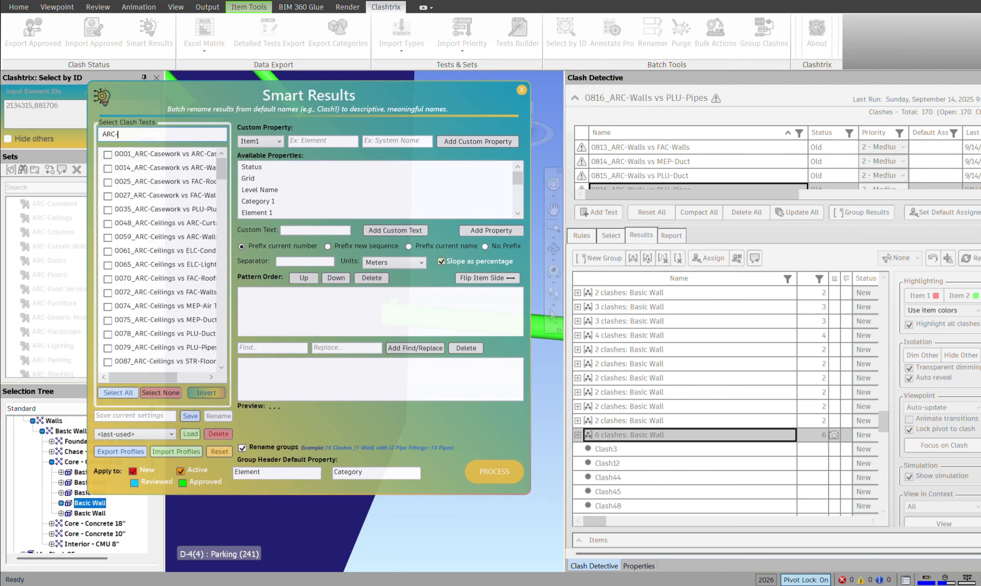
type("Walls")
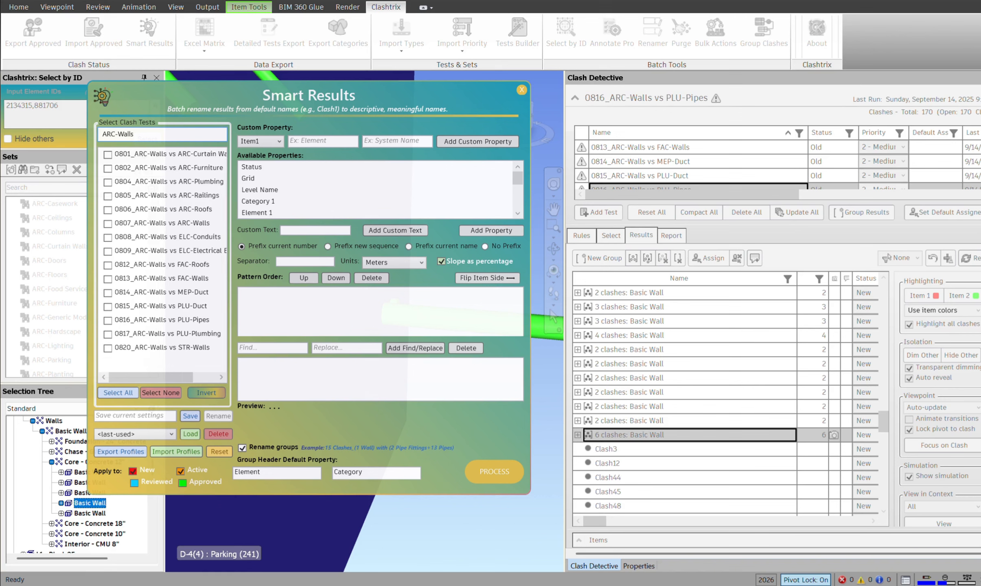
type(" vs plu")
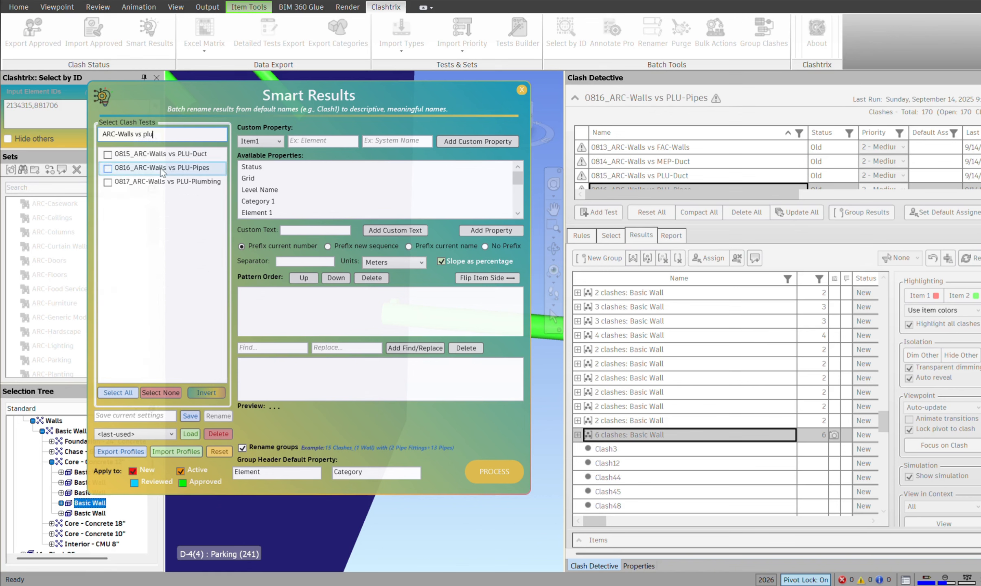
left_click(161, 168)
Step: Add the properties Category 1 and Category 2 to the result naming pattern
left_click(309, 212)
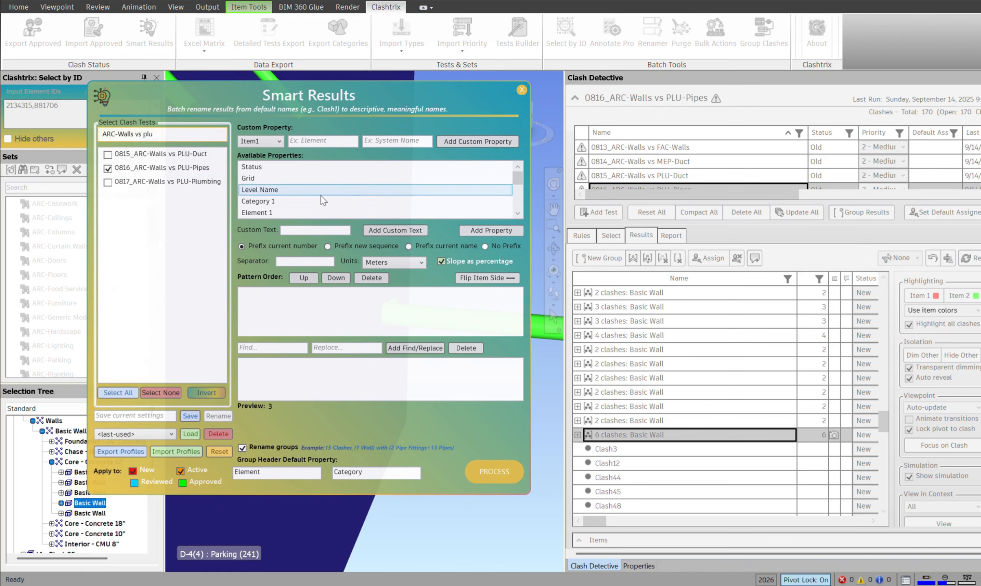
left_click(321, 199)
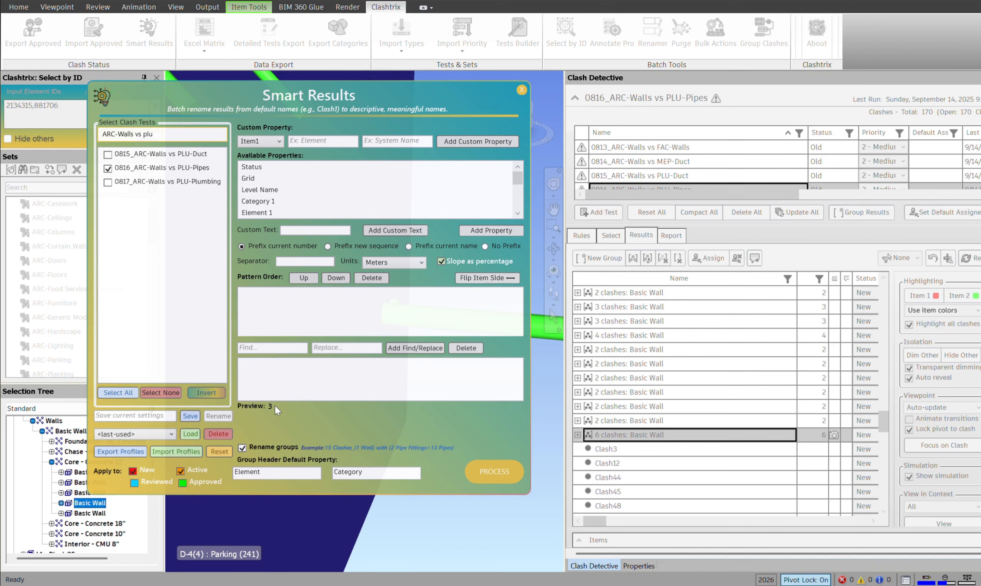
double_click(266, 200)
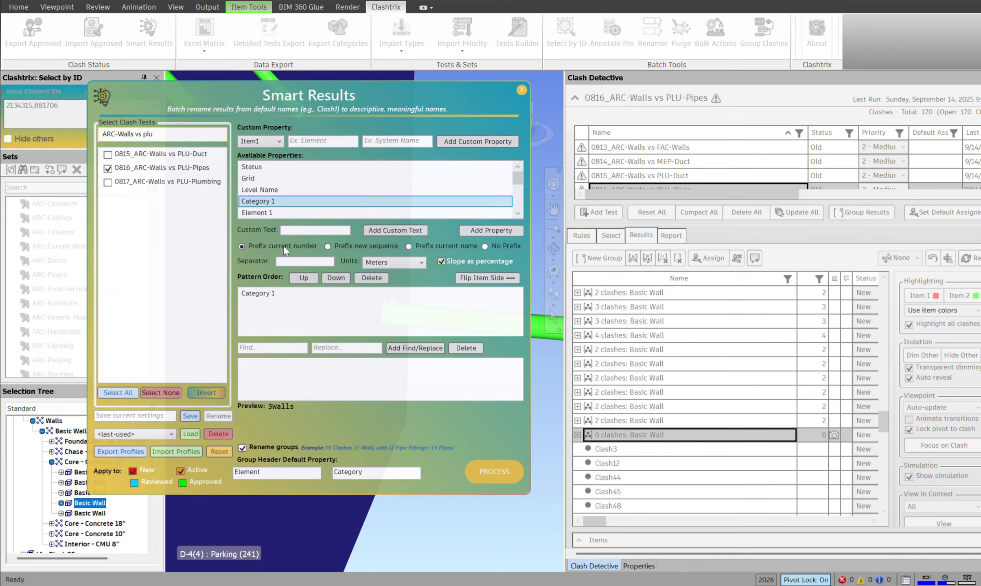
scroll(296, 195, "down", 2)
left_click(269, 179)
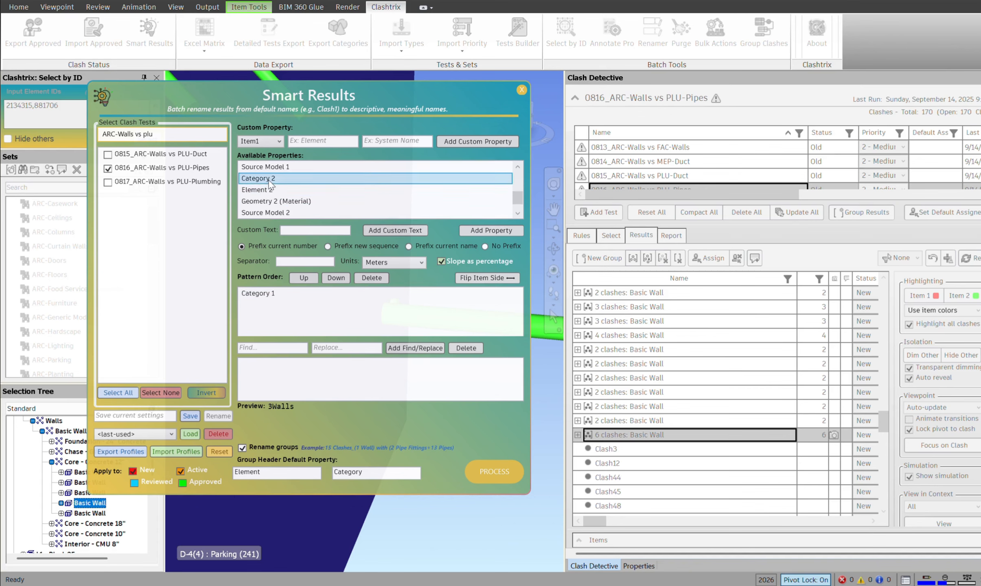
double_click(269, 179)
Step: Add the custom text "_VS_" to the pattern and place it between Category 1 and Category 2
left_click(302, 231)
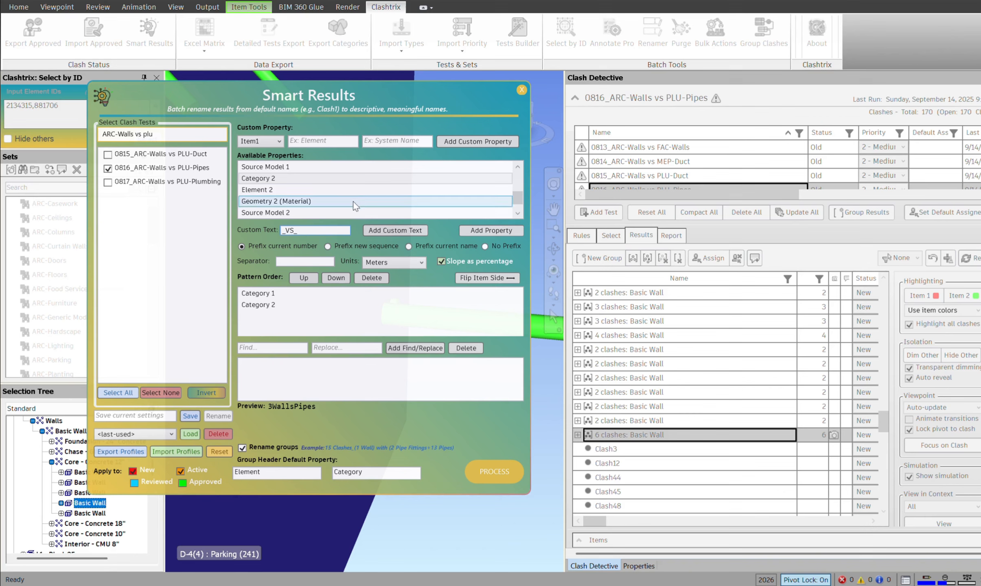
left_click(389, 231)
left_click(285, 316)
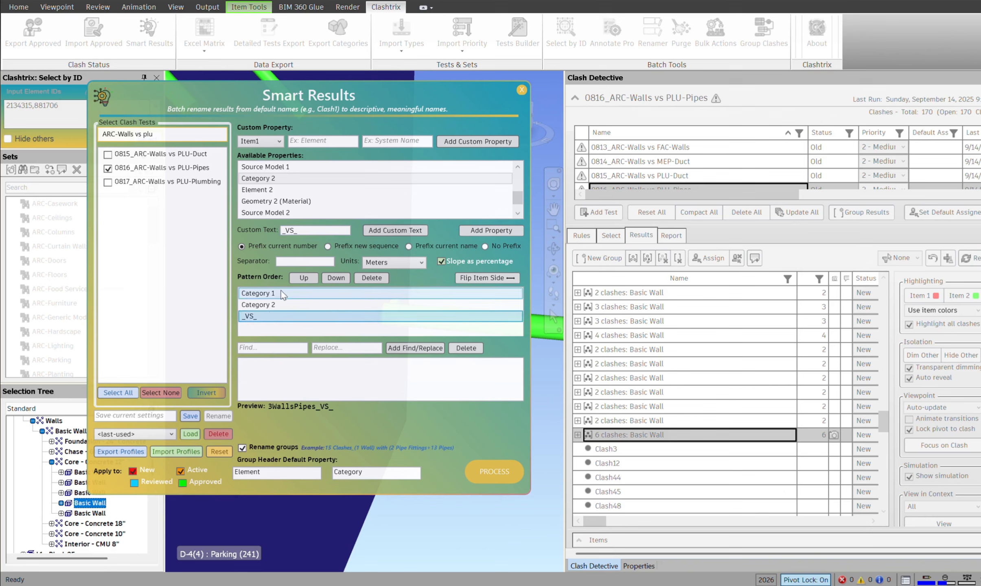
left_click(300, 278)
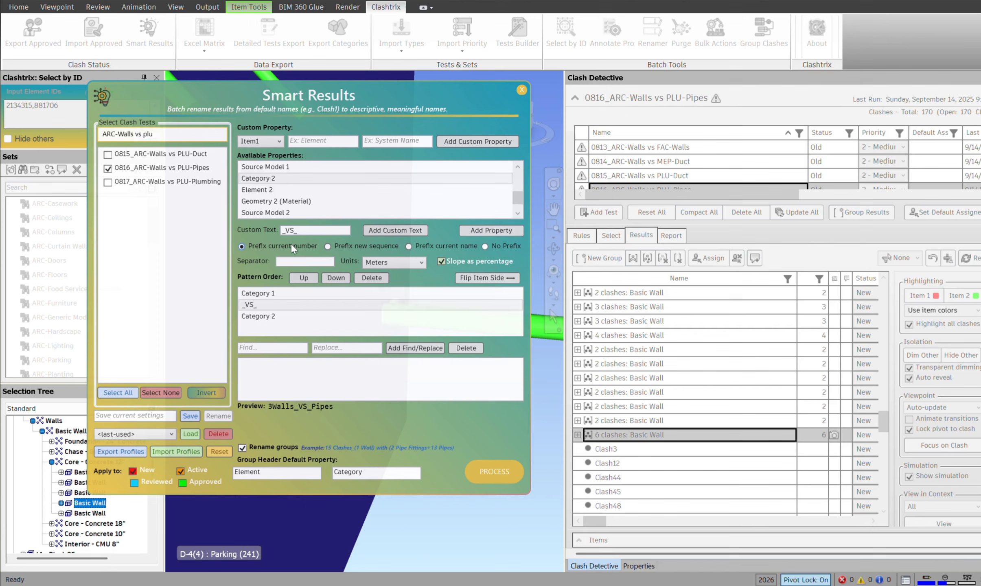
Step: Keep the current number as prefix and add the custom text "_" at the start of the pattern
left_click(487, 246)
left_click(271, 245)
left_click_drag(302, 230, 287, 233)
type("_")
left_click(396, 231)
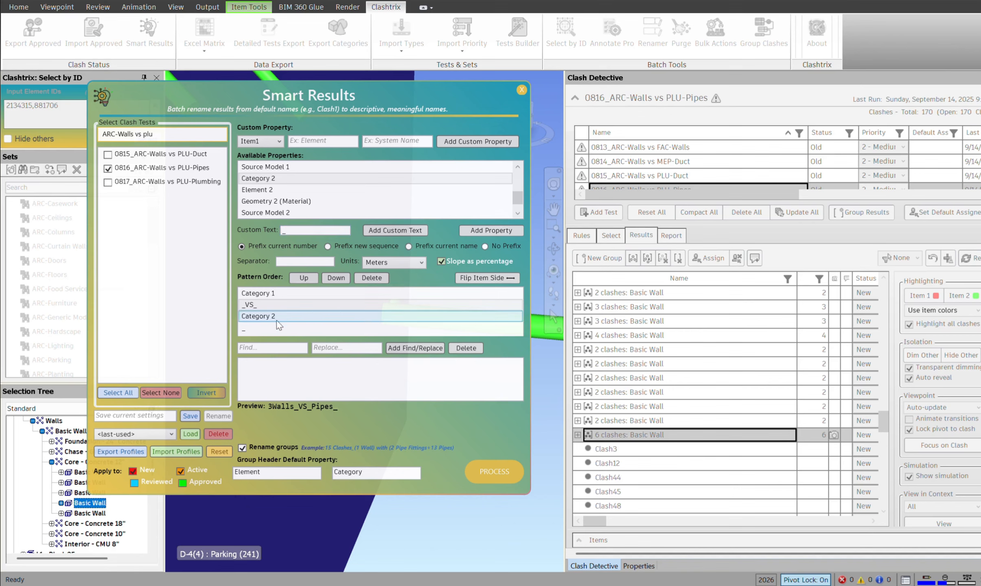
left_click(269, 329)
left_click(304, 277)
left_click(303, 278)
left_click(304, 278)
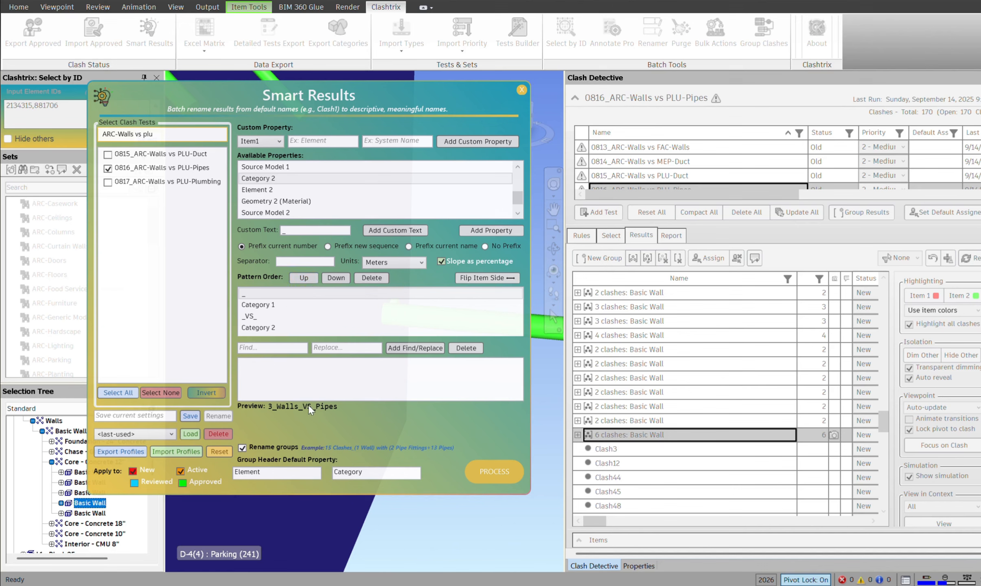
Step: Add a custom property for Item1 to the pattern, using the category Revit Type and the property Width
left_click(308, 142)
type("Element")
key("Tab")
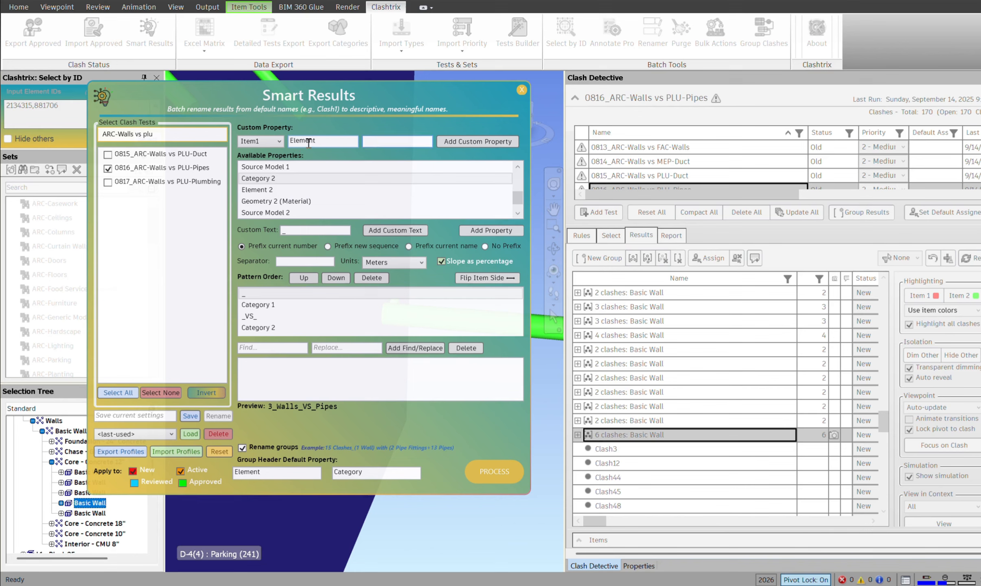
key("shift+Tab")
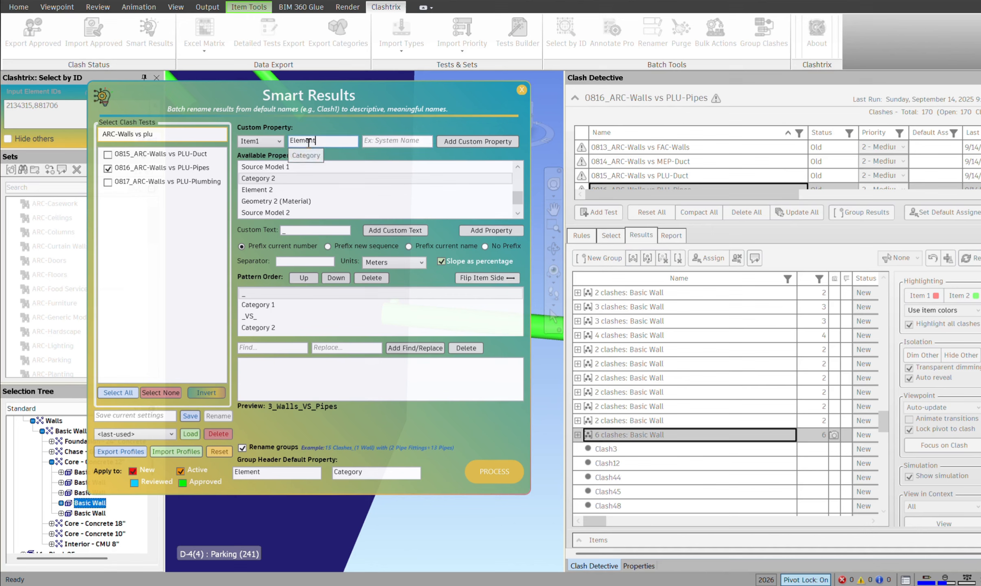
double_click(308, 142)
type("Revit Typ")
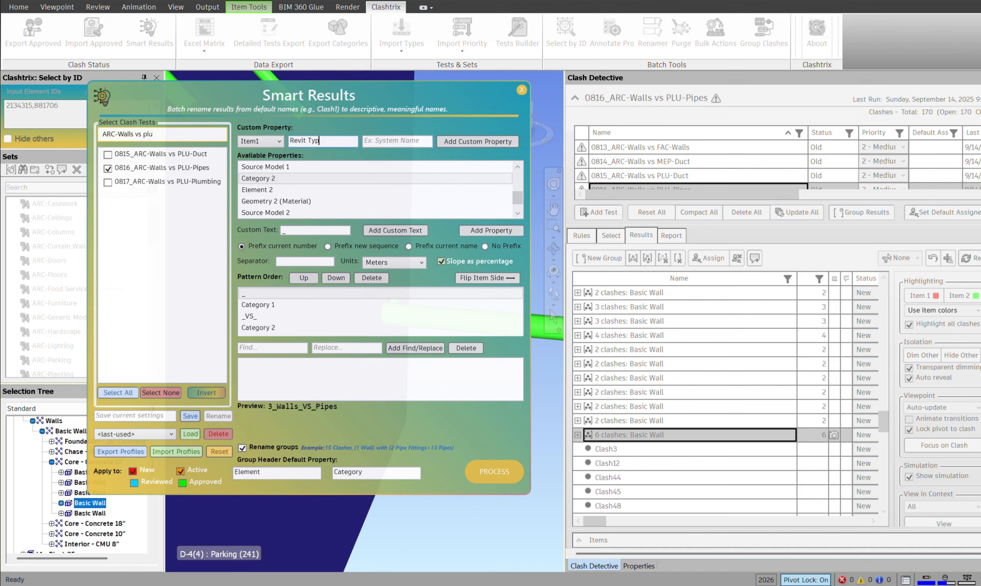
type("e")
key("Tab")
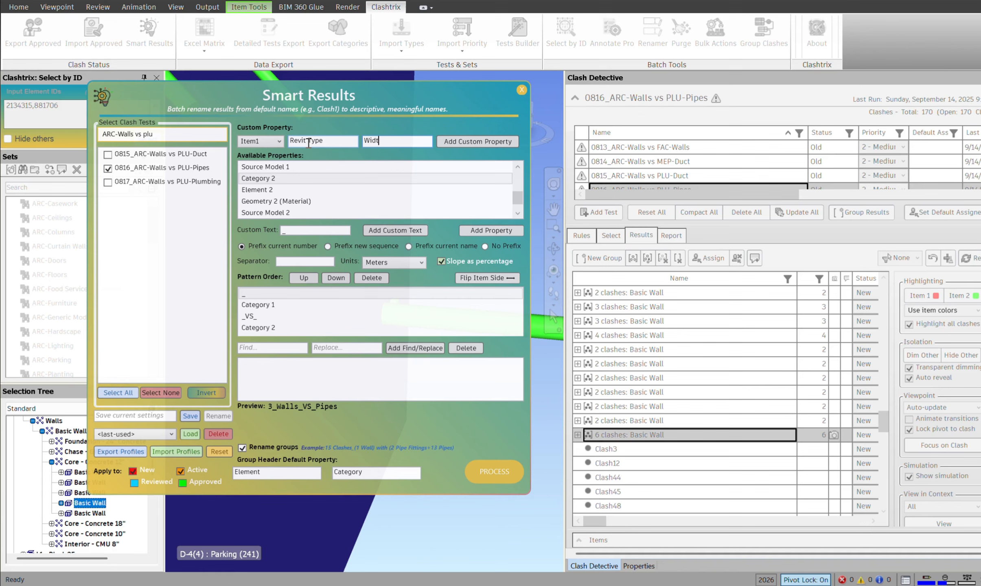
left_click(456, 141)
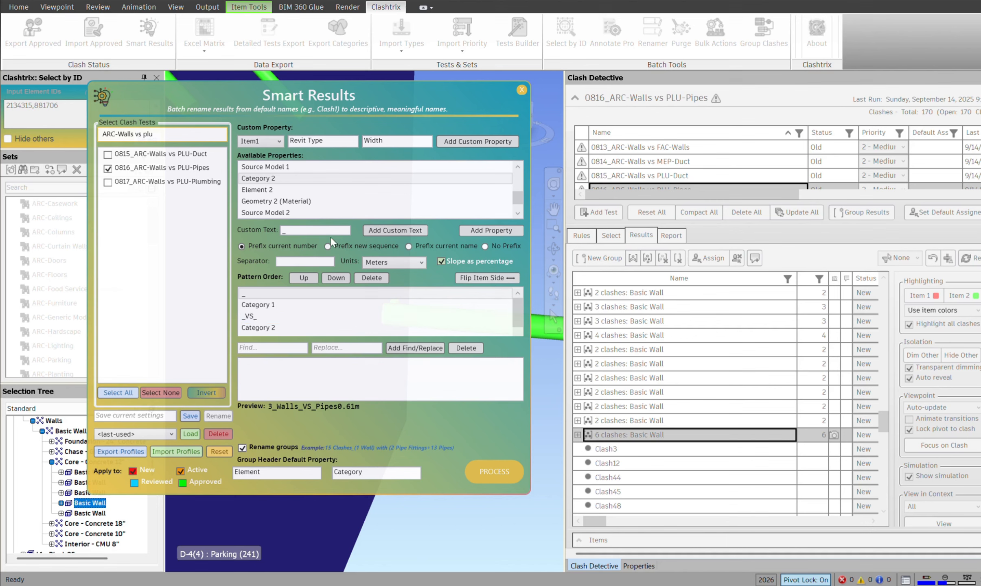
Step: Add "(" and ")" as custom texts and arrange them around the Item1 Width property in the pattern
left_click(269, 230)
type("(")
left_click(378, 230)
left_click(310, 231)
left_click(373, 233)
scroll(267, 333, "down", 2)
left_click(262, 314)
left_click(310, 279)
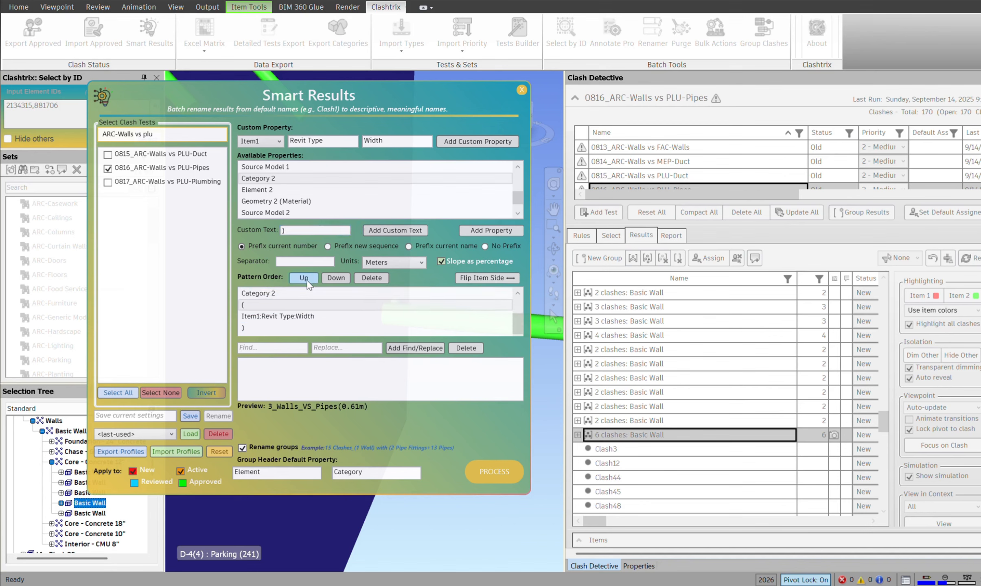
Step: Move the opening parenthesis up in the pattern order so that it precedes Category 1
left_click(309, 279)
left_click(308, 279)
left_click(308, 279)
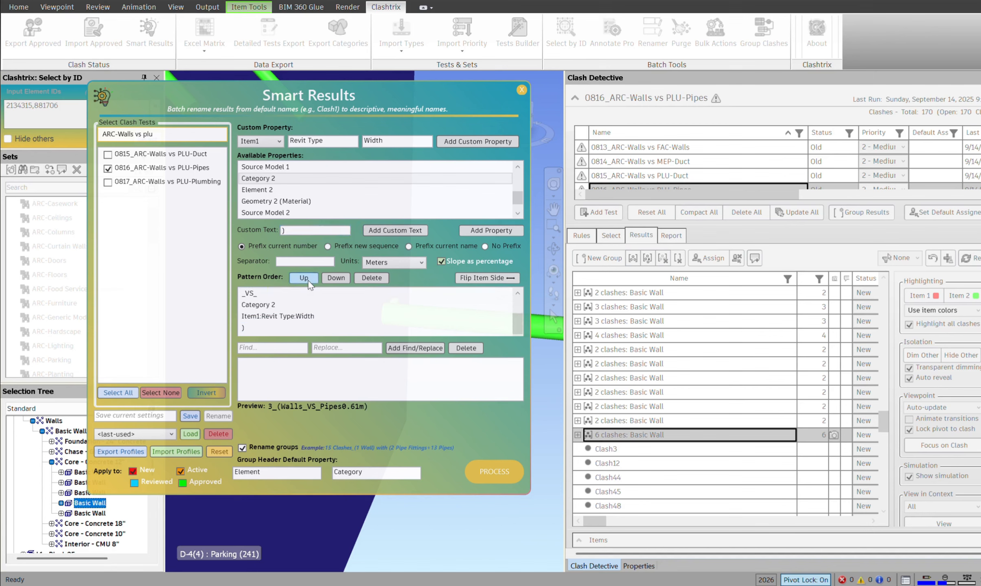
Step: Reorder the pattern so that Category 1 is followed by "(", the Item1 Revit Type Width property and ")", all ahead of "_VS_"
left_click(338, 280)
left_click(272, 328)
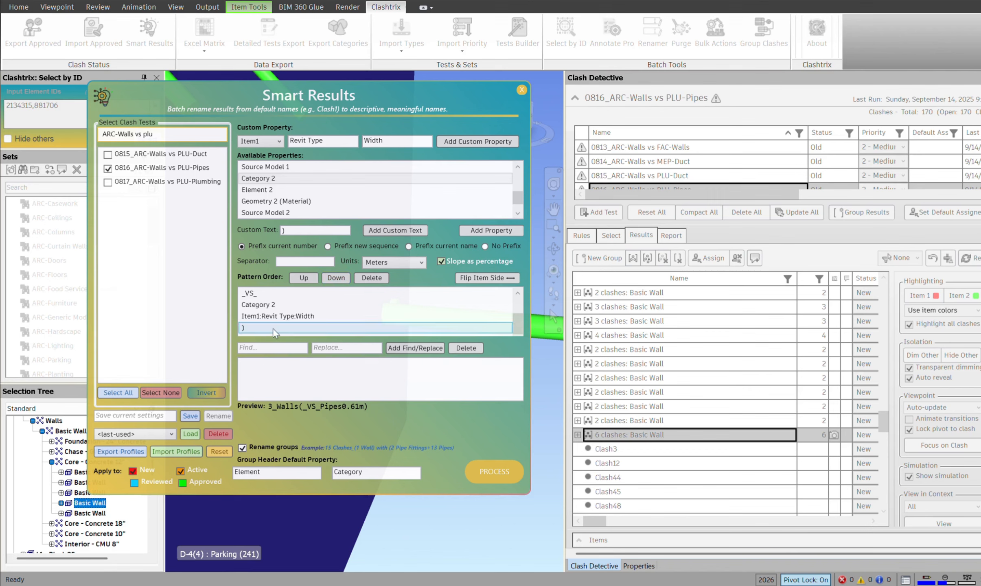
left_click(300, 282)
left_click(300, 282)
left_click(300, 282)
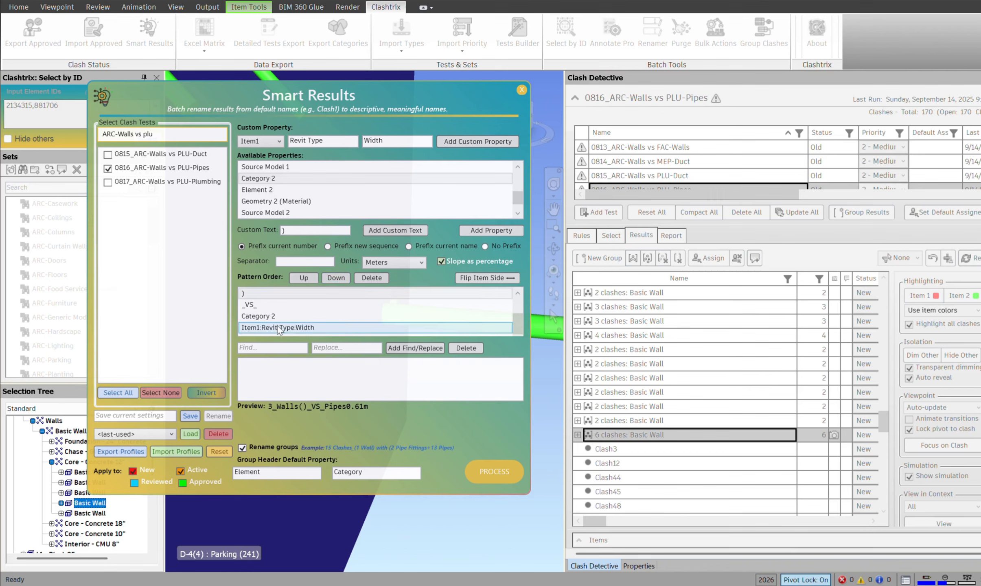
left_click(300, 281)
left_click(301, 281)
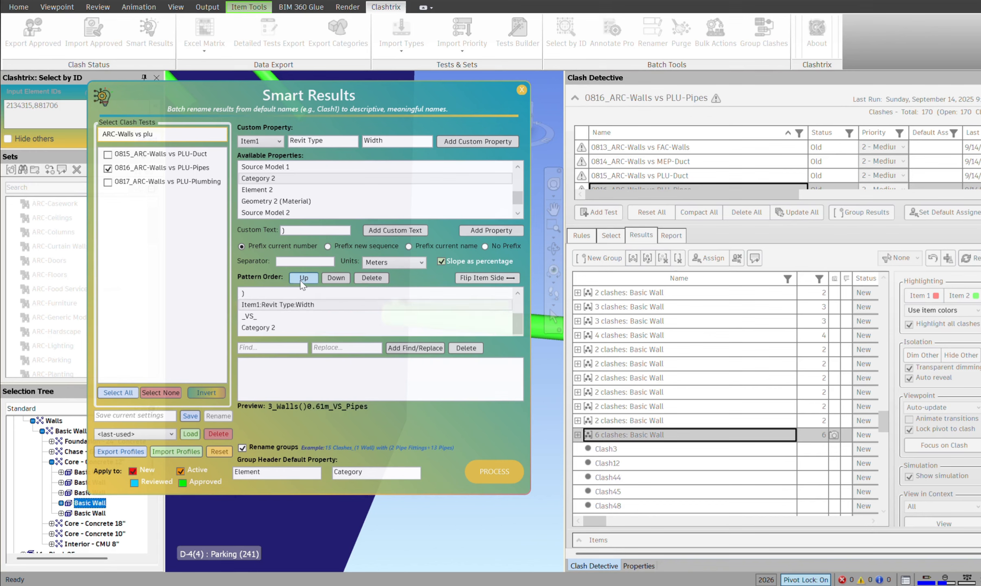
left_click(300, 281)
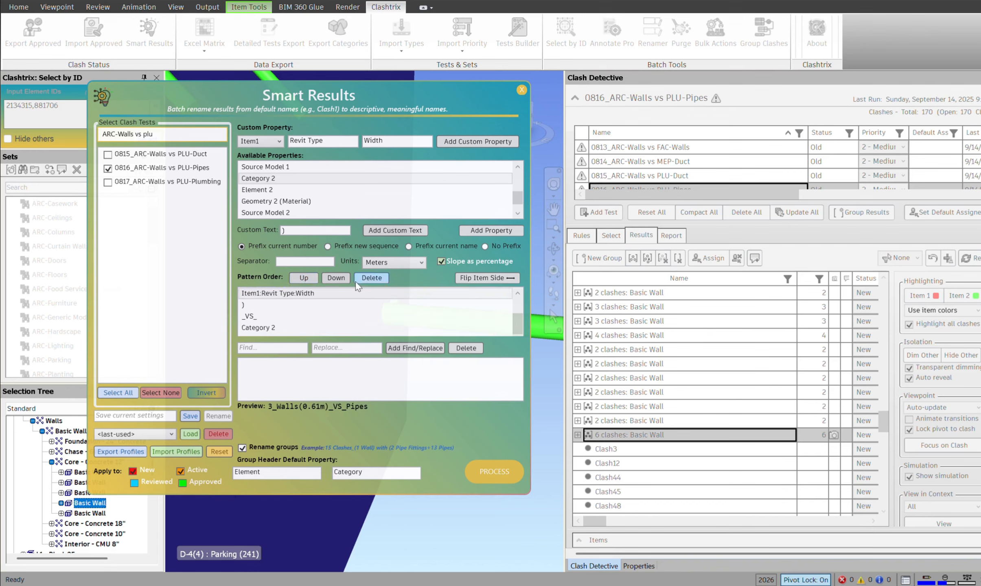
Step: Add a custom property for Item2 to the pattern, using the category Element and the property Diameter
scroll(309, 213, "down", 1)
left_click_drag(385, 141, 291, 140)
key("BackSpace")
key("BackSpace")
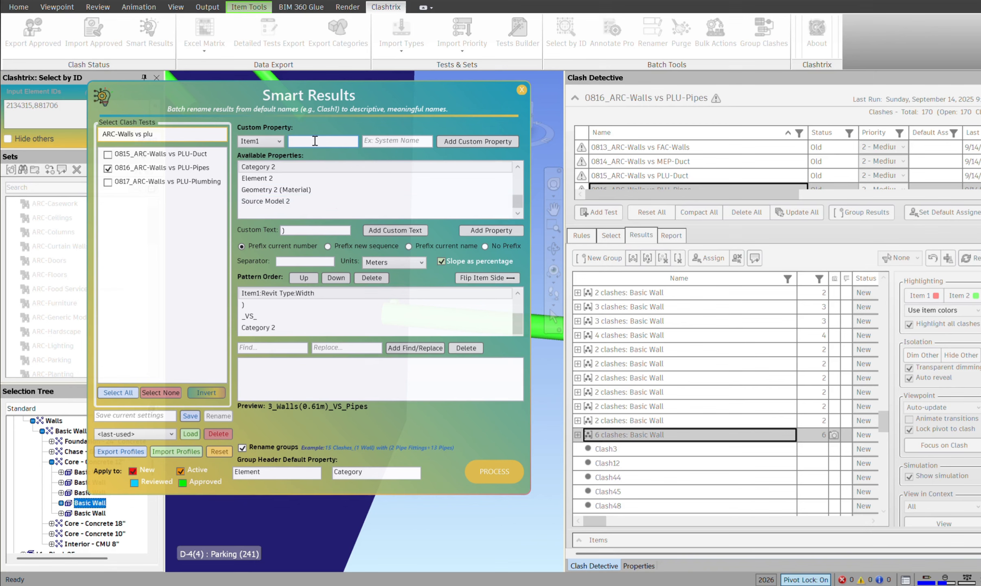
type("Element")
key("Tab")
type("Diameter")
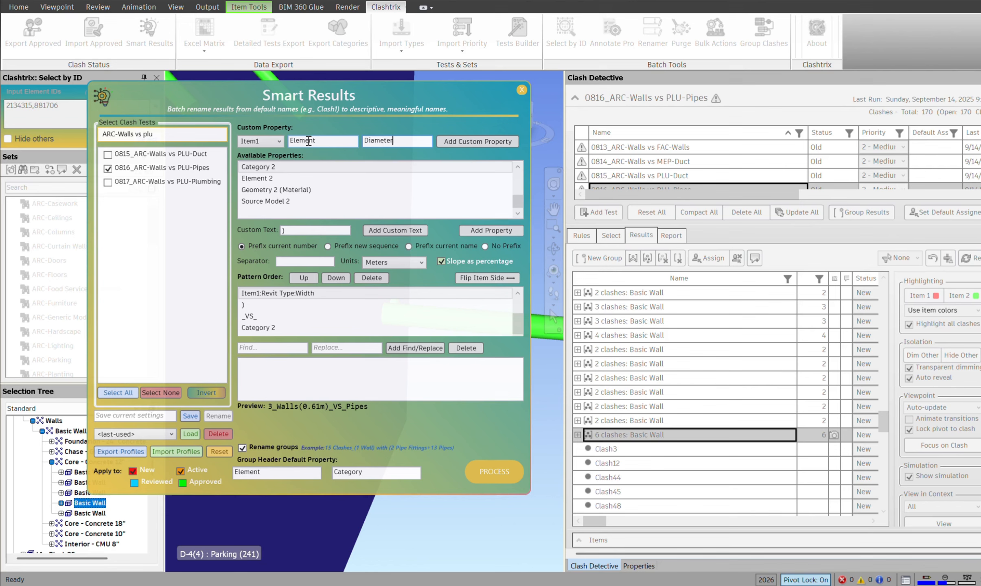
left_click(263, 141)
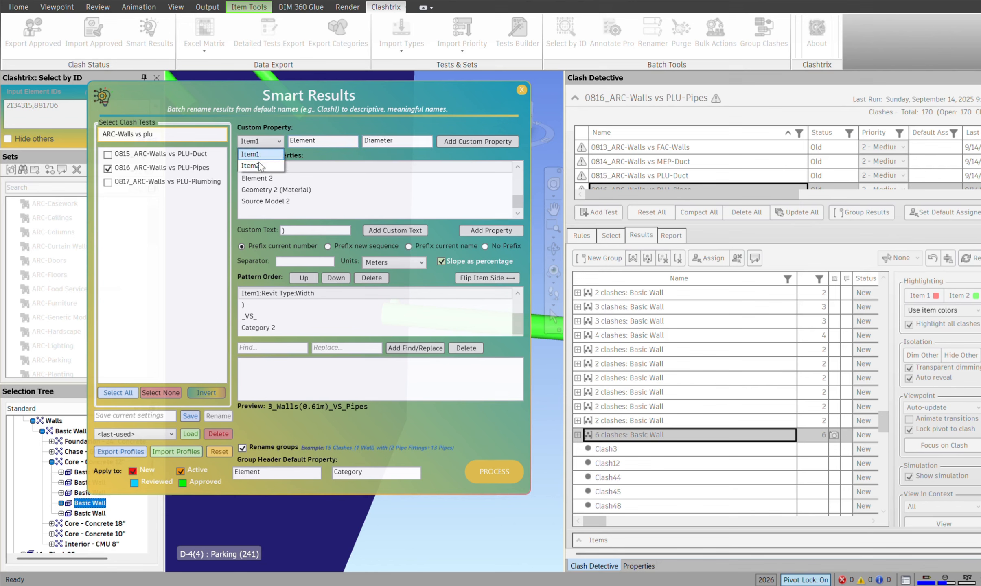
left_click(260, 164)
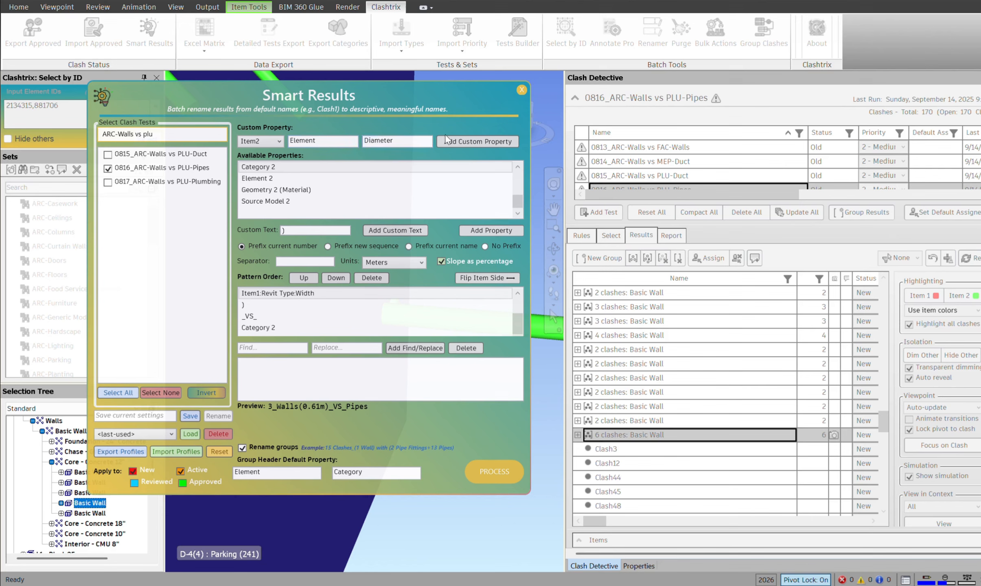
left_click(461, 141)
Step: Add "(" and ")" as custom texts and arrange them around the Item2 Diameter property in the pattern
left_click(307, 231)
key("BackSpace")
type("(")
left_click(390, 231)
left_click_drag(310, 231, 265, 231)
type(")")
left_click(385, 231)
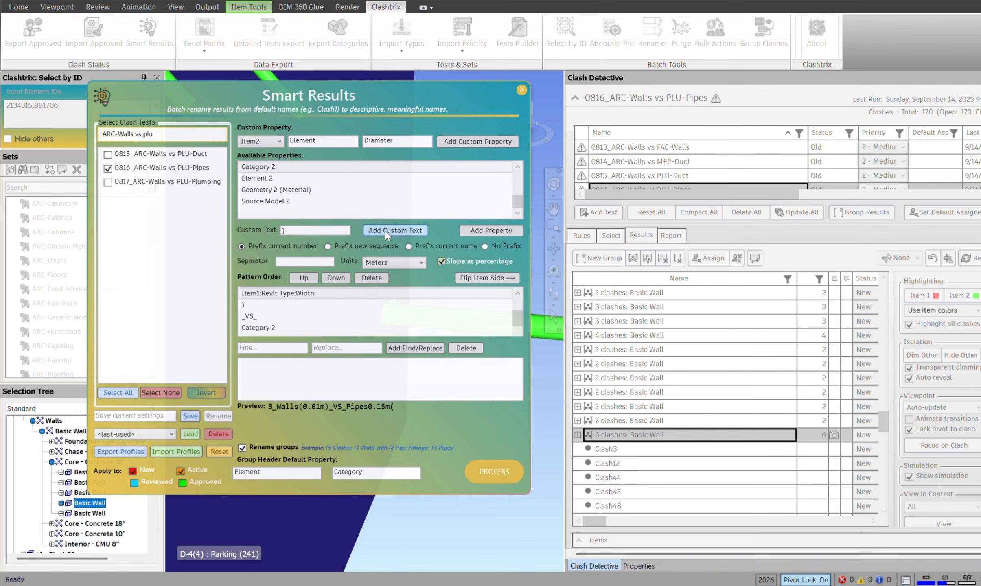
scroll(259, 323, "down", 1)
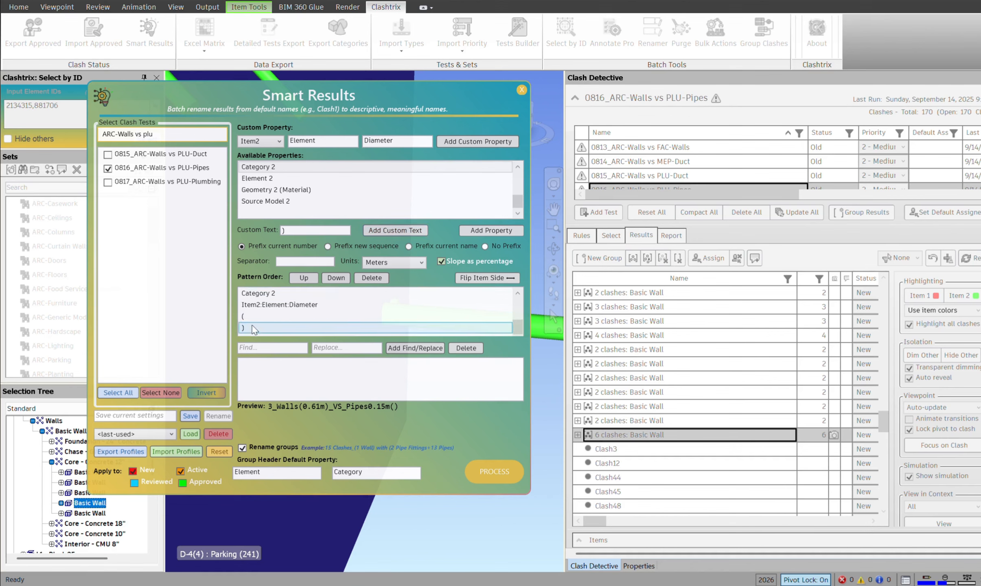
left_click(252, 316)
left_click(303, 278)
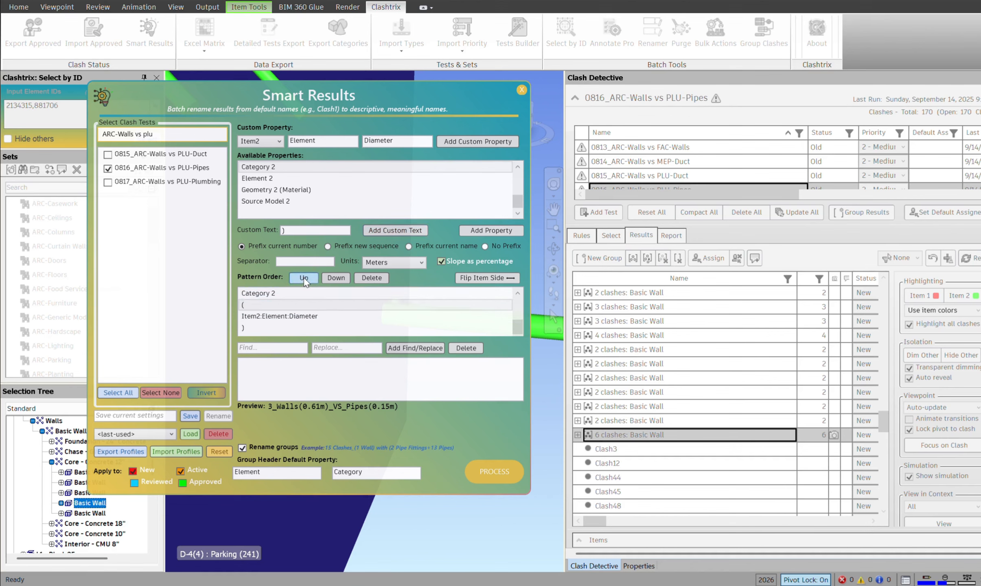
Step: Add another Item2 custom property to the pattern, using the category Element and the property System Name
left_click(336, 141)
key("Tab")
key("Delete")
left_click(337, 140)
double_click(336, 140)
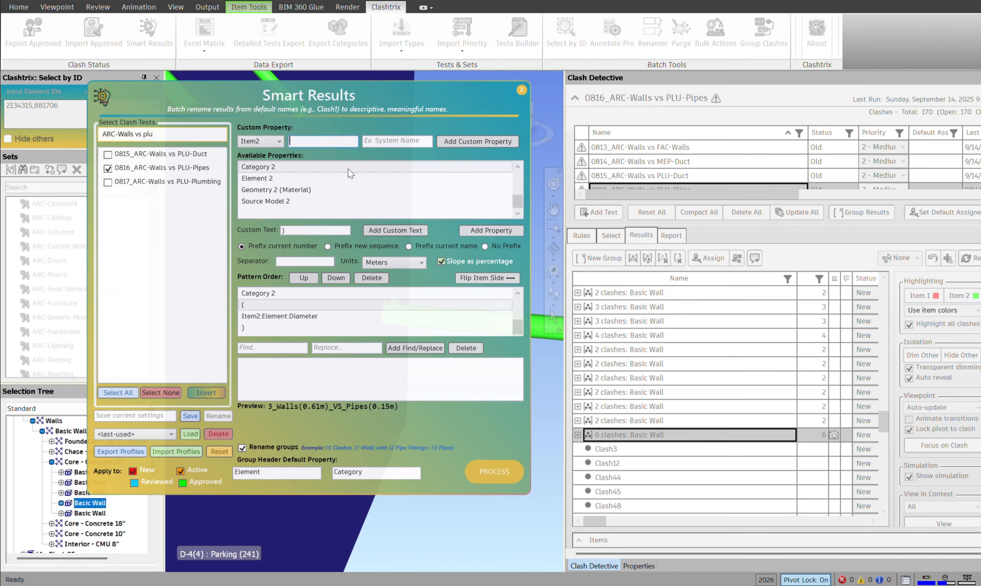
key("Delete")
key("Tab")
left_click(330, 140)
type("Element")
key("Tab")
type("System N")
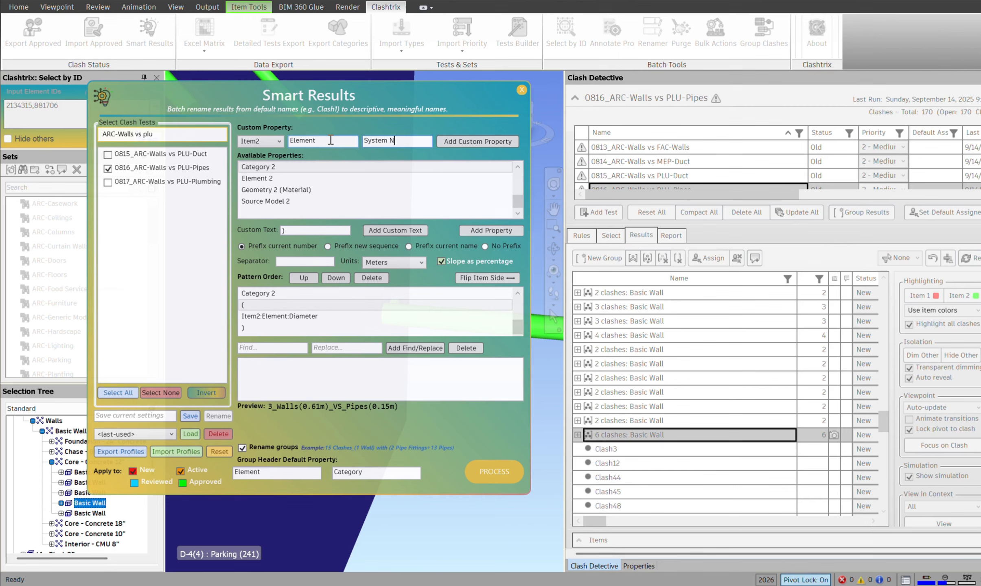
type("ame")
left_click(481, 146)
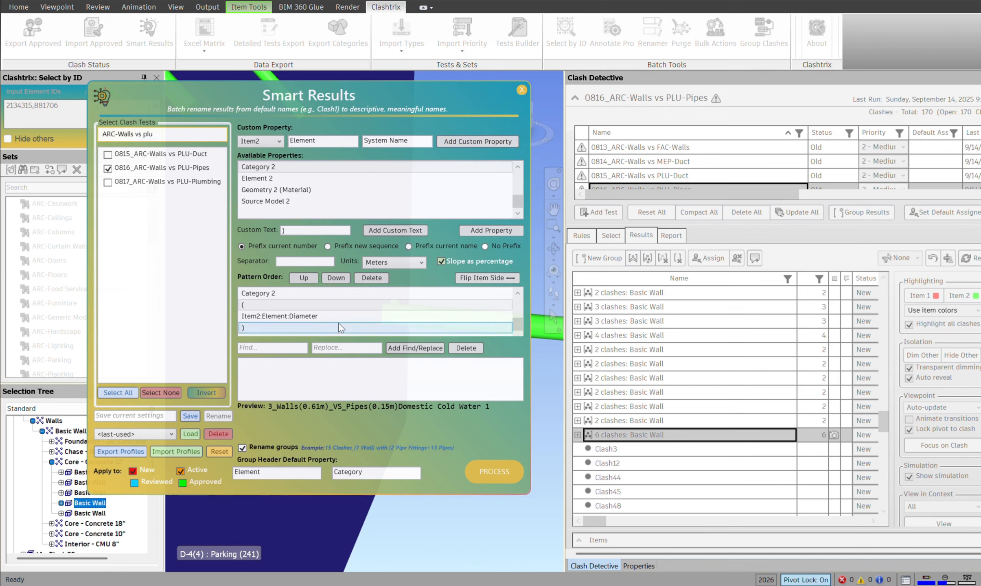
Step: Save the current pattern settings as two profiles named WALL VS PIPES and WALL VS PIPES 2
left_click(136, 416)
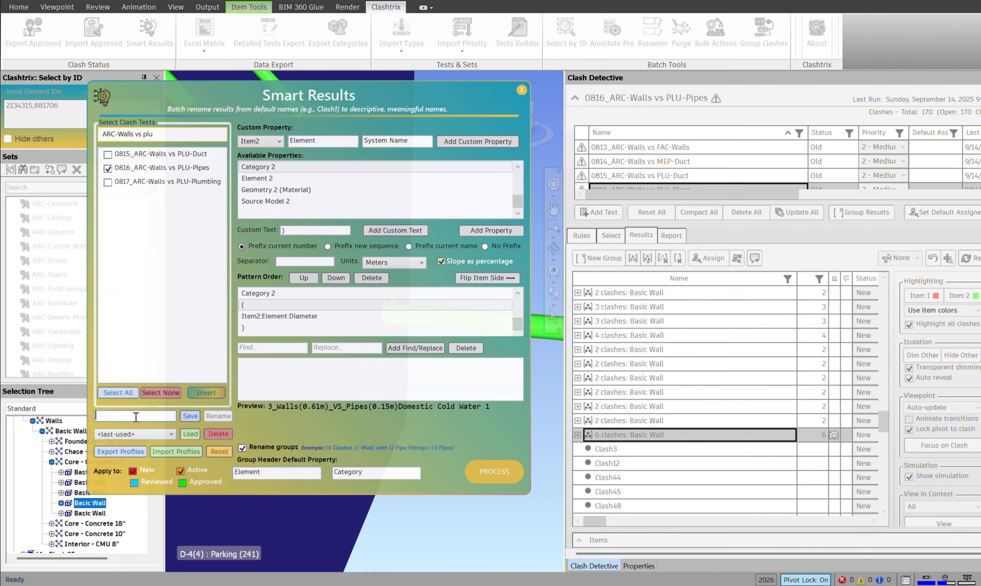
type("WALL VS PIPES")
left_click(190, 416)
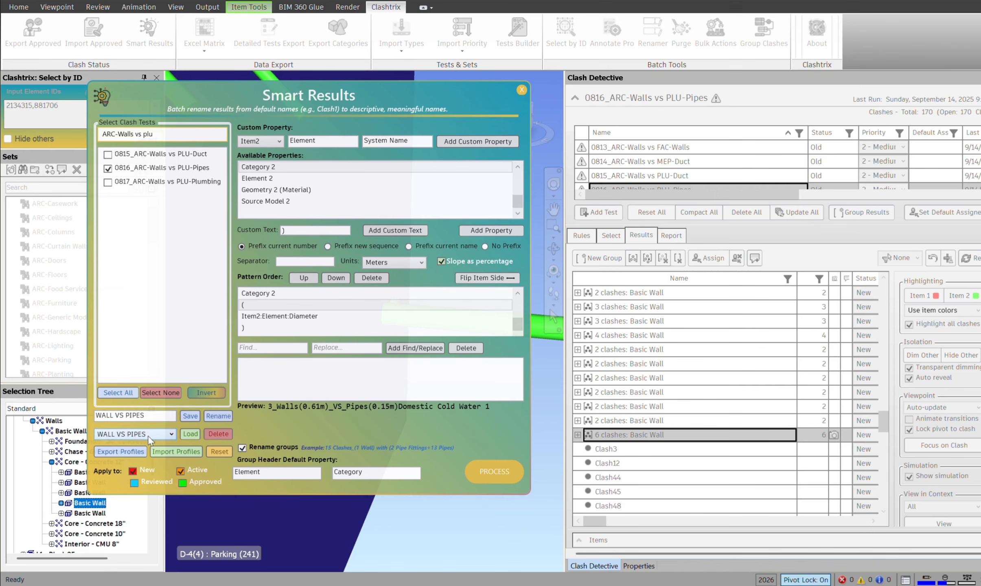
left_click(156, 414)
type("2")
left_click(188, 416)
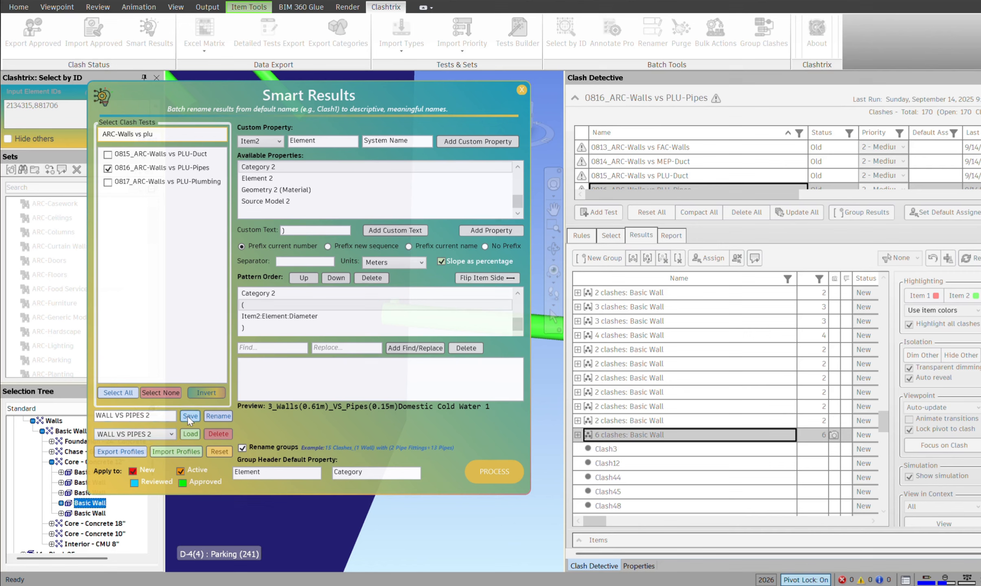
left_click(157, 438)
left_click(157, 435)
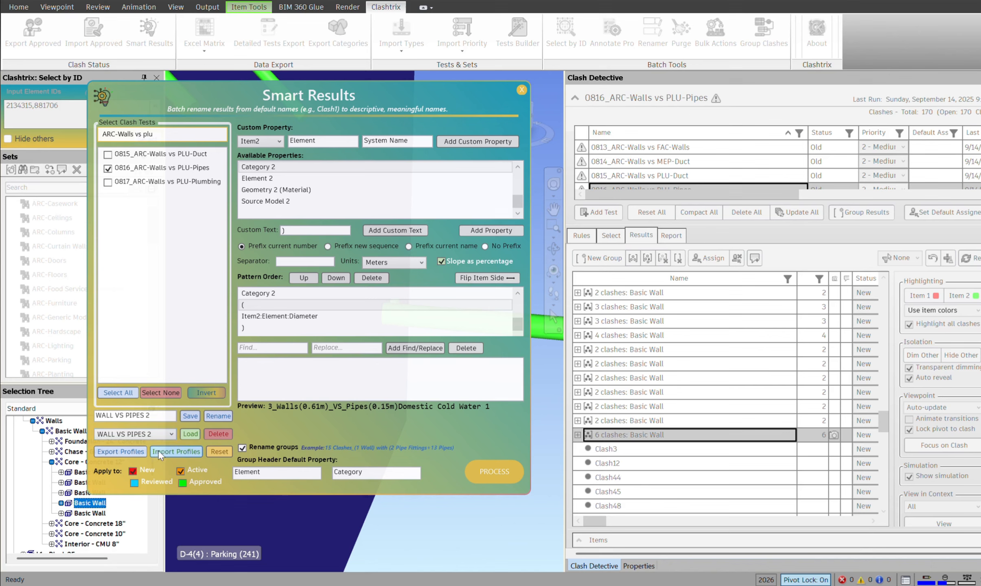
Step: Export both WALL VS PIPES profiles to a Clashtrix profiles file named Profiles Smart Results in the NWC folder
left_click(123, 451)
left_click(244, 190)
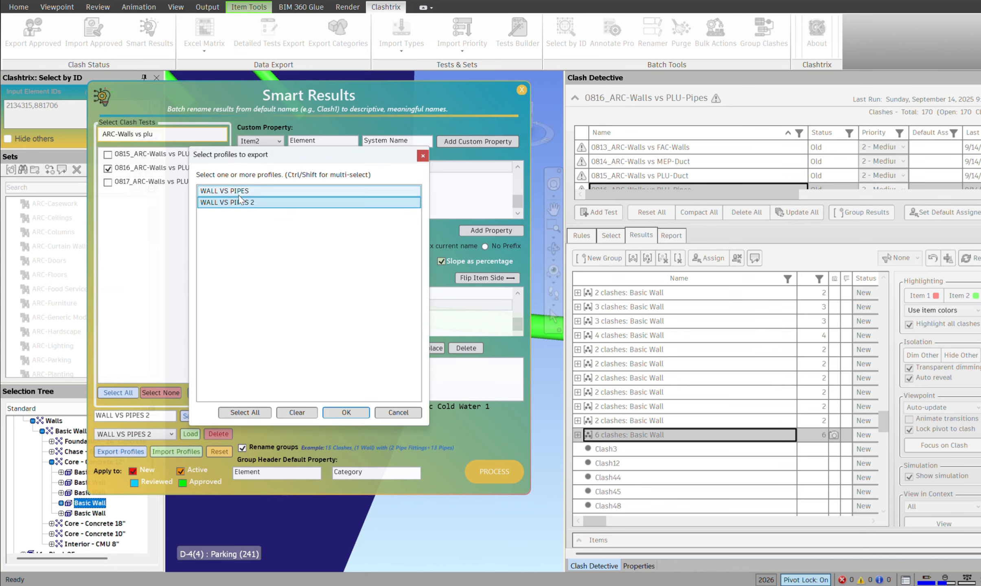
left_click(244, 202, "ctrl")
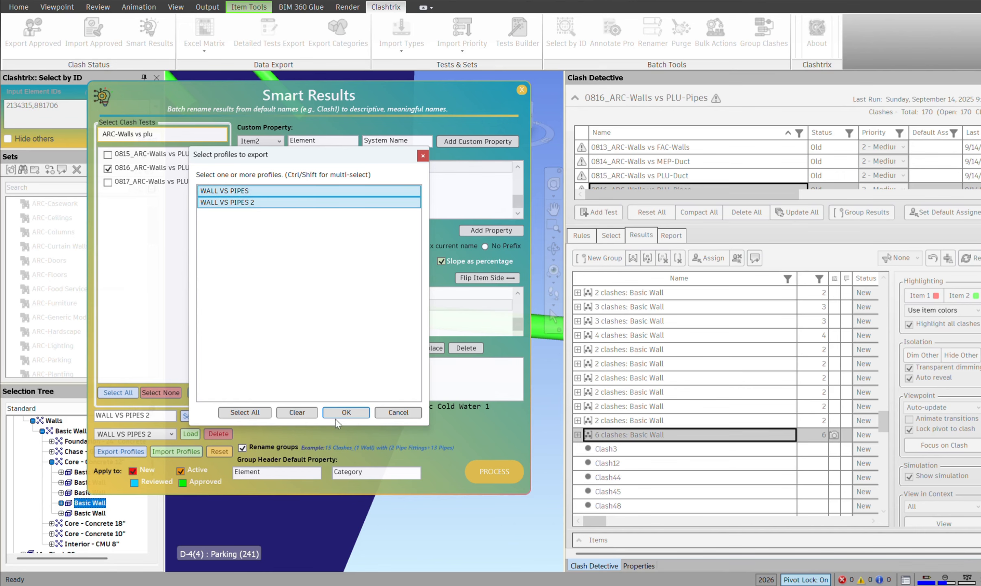
left_click(350, 415)
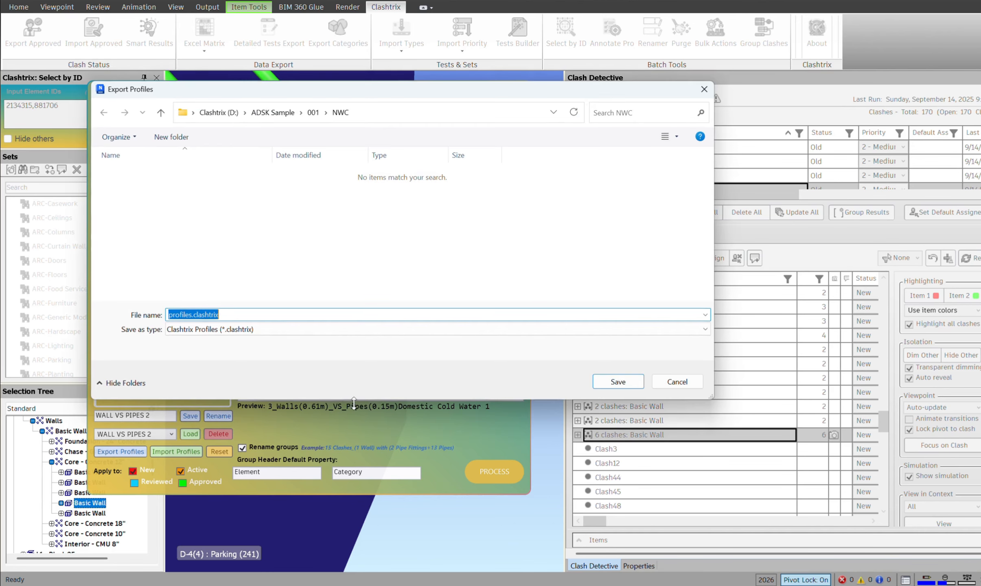
type("P")
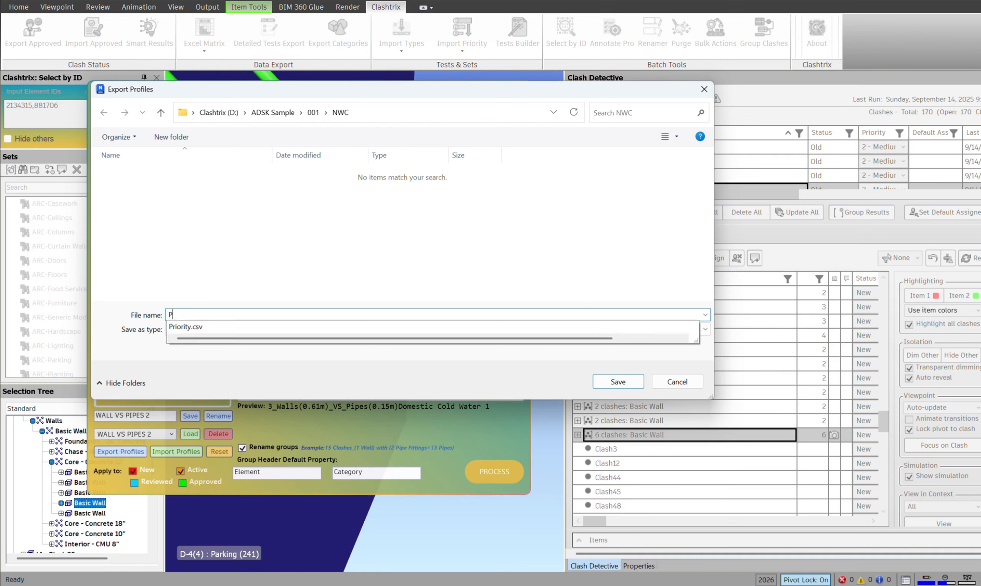
type("rofiles Smar")
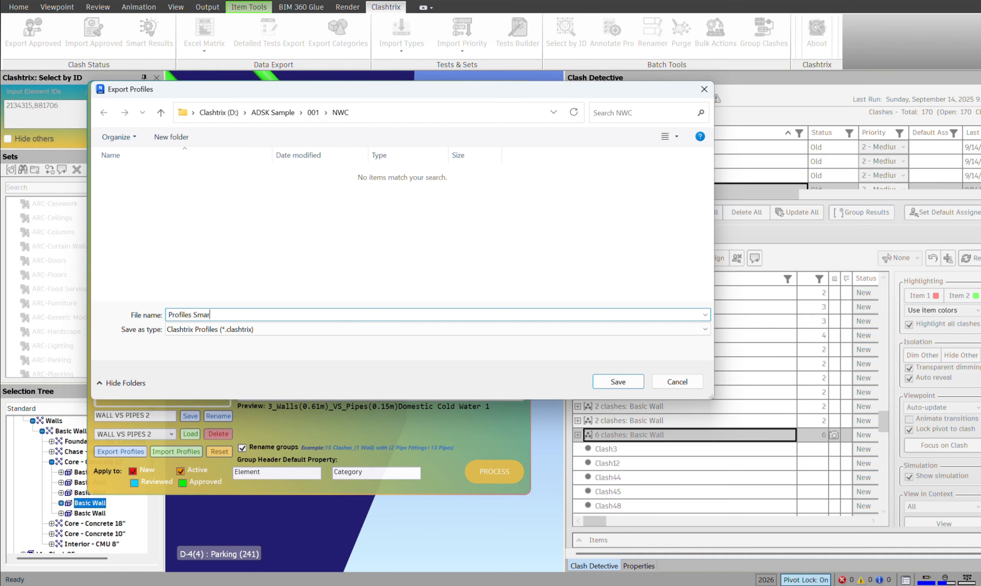
type("t Results")
key("Return")
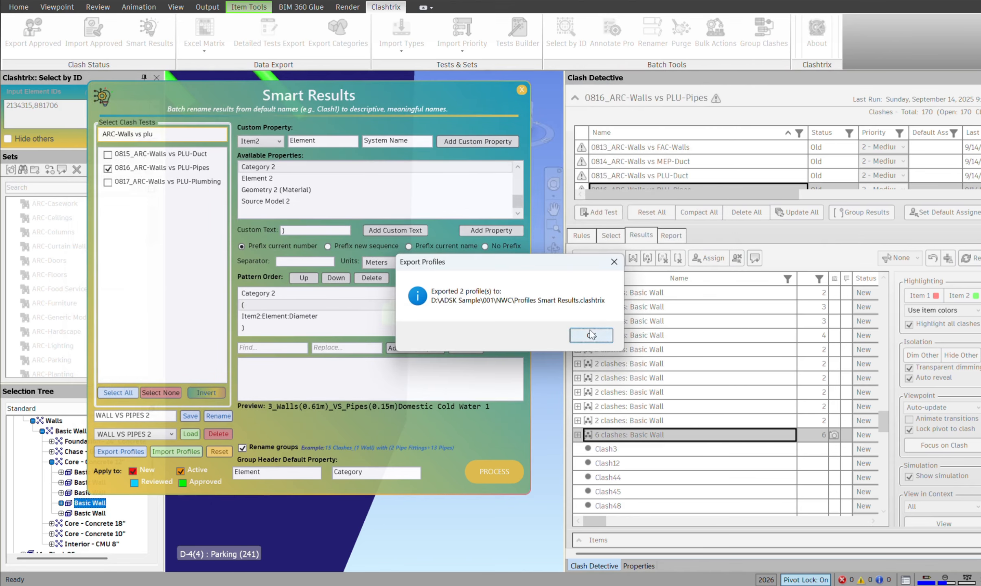
left_click(591, 336)
Step: Delete the saved profiles WALL VS PIPES 2 and WALL VS PIPES
left_click(218, 434)
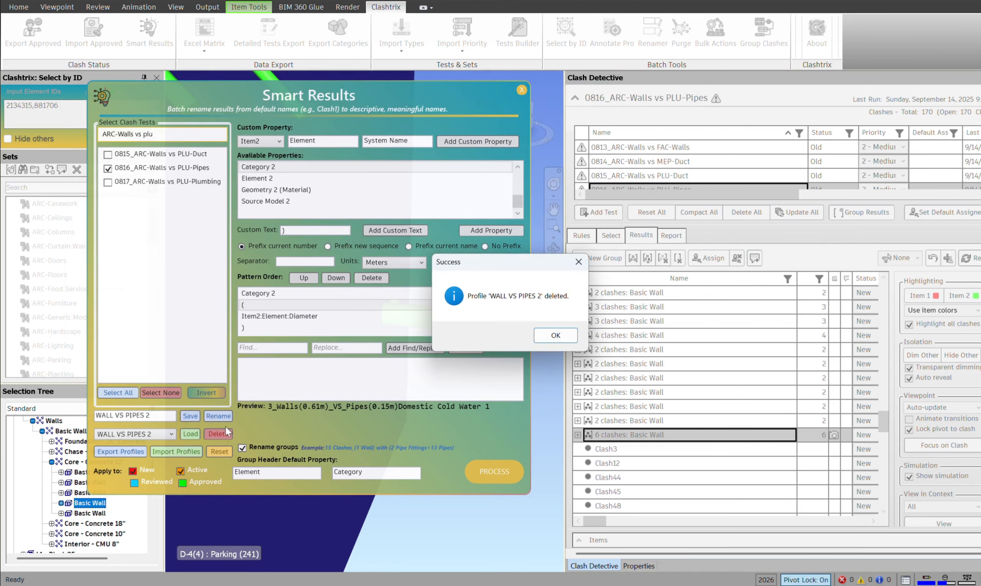
left_click(556, 336)
left_click(173, 433)
left_click(147, 446)
left_click(211, 434)
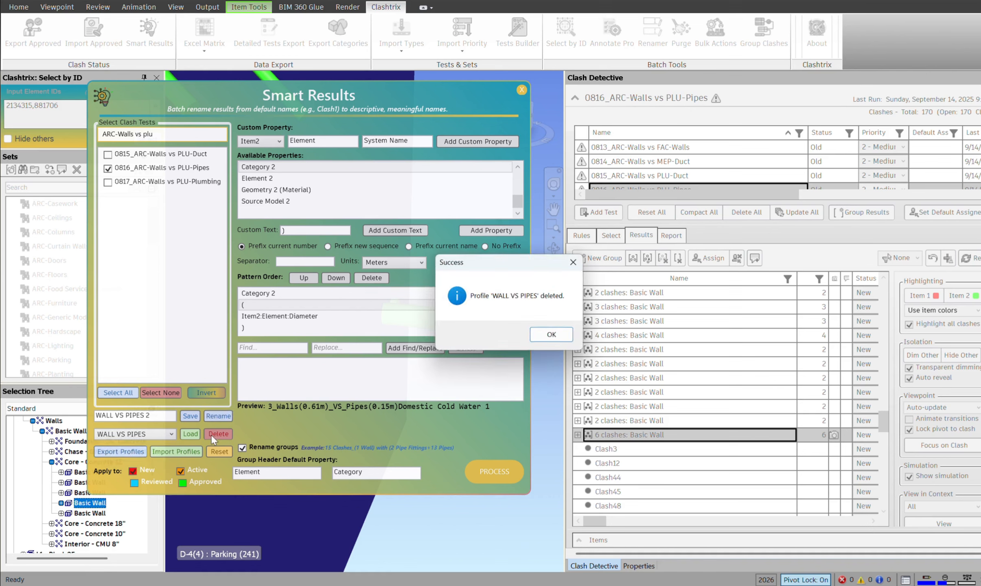
left_click(547, 333)
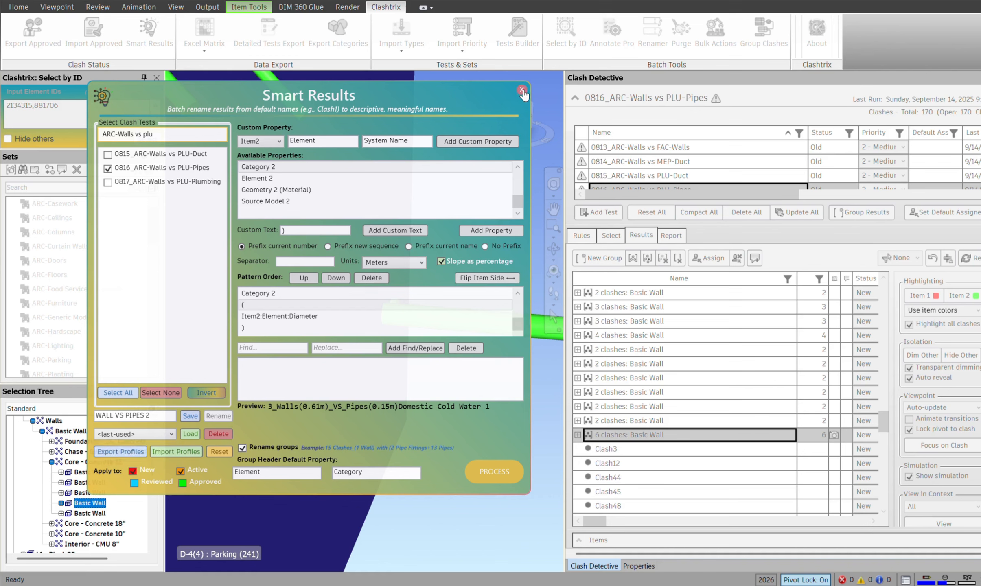
Step: Reset the Smart Results settings and import only the WALL VS PIPES profile from Profiles Smart Results.clashtrix
left_click(215, 447)
left_click(163, 450)
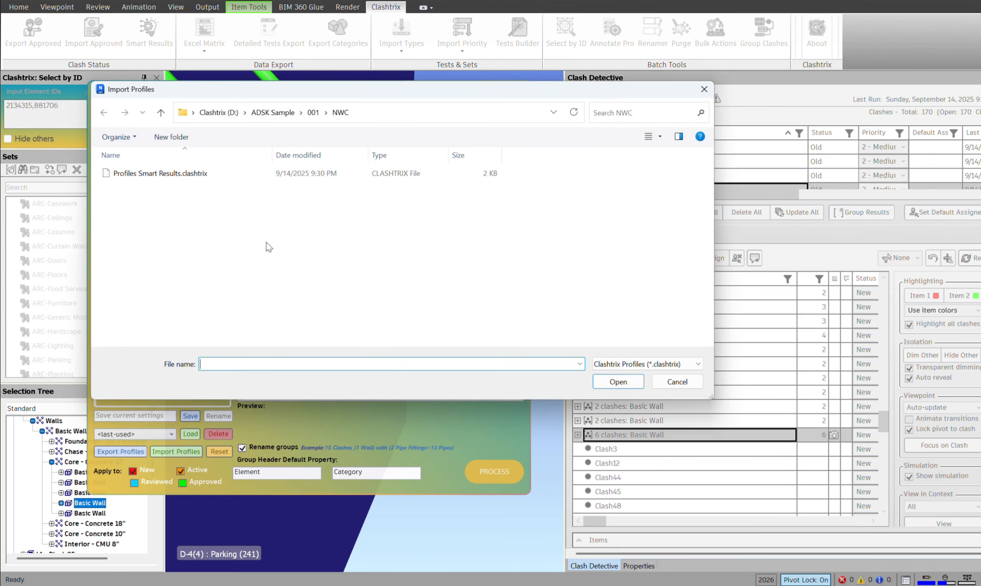
left_click(253, 173)
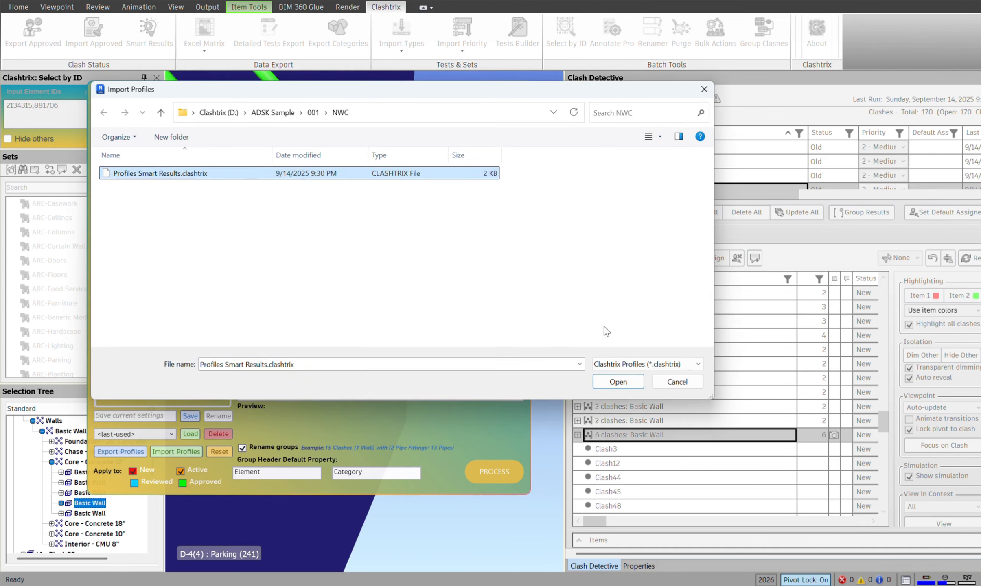
left_click(617, 382)
left_click(255, 193)
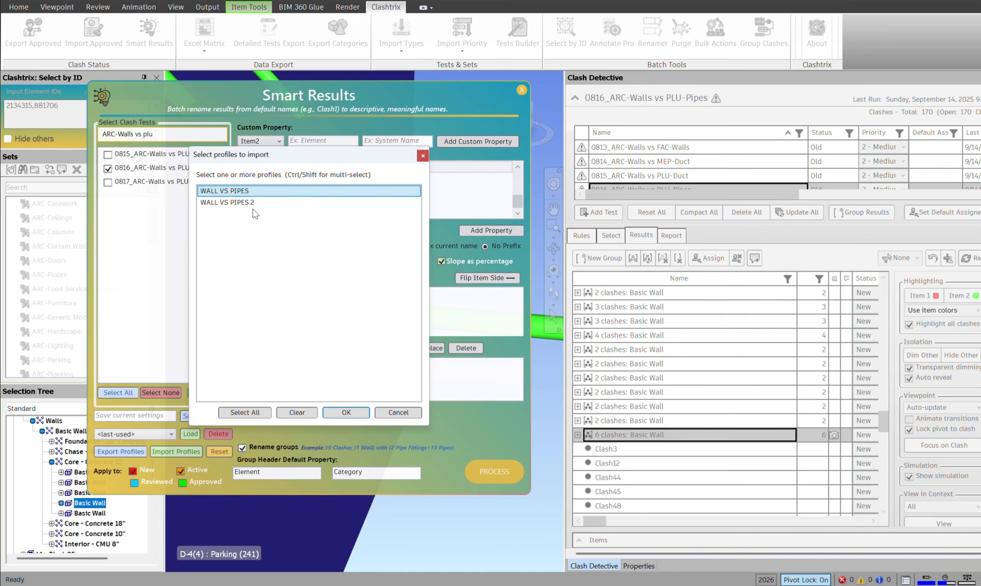
left_click(332, 412)
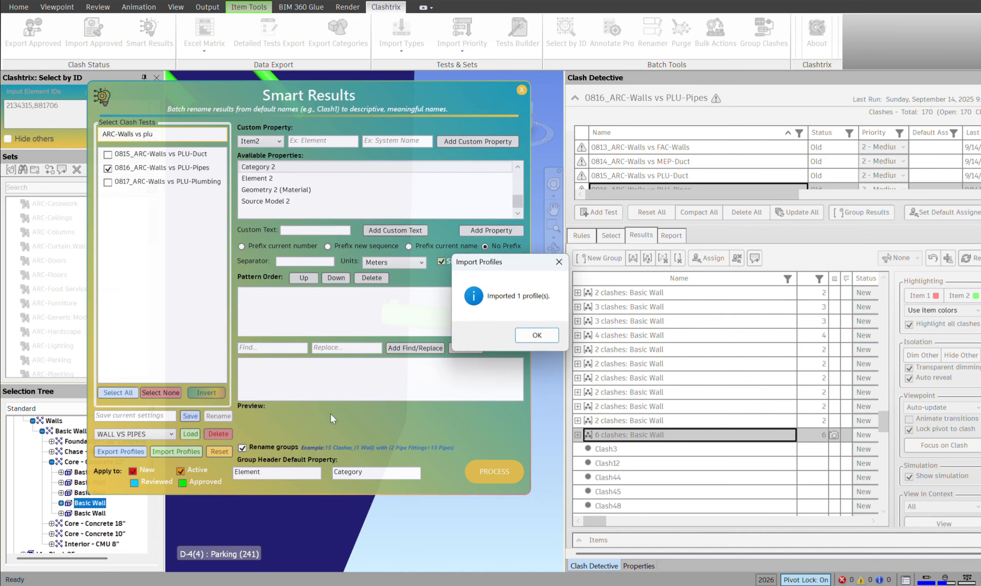
left_click(542, 337)
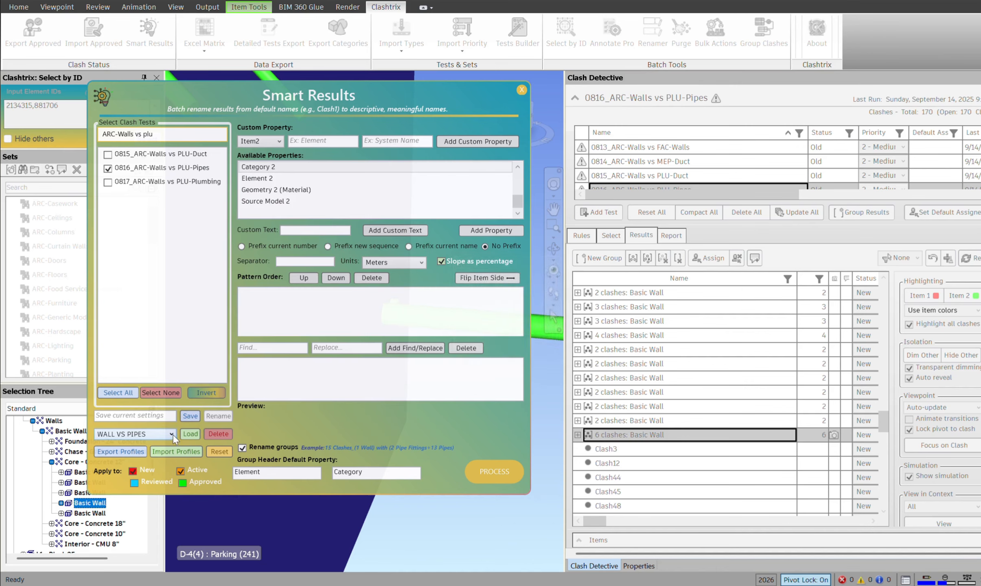
Step: Load the WALL VS PIPES profile and flip the item sides of its pattern so that Item 2 comes first
left_click(189, 434)
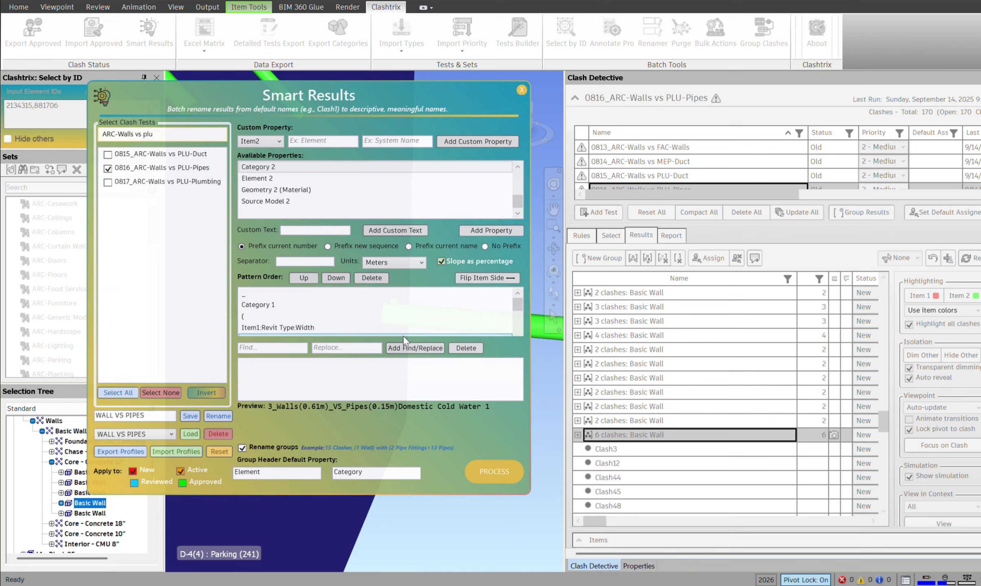
left_click(492, 277)
left_click(492, 278)
left_click(492, 278)
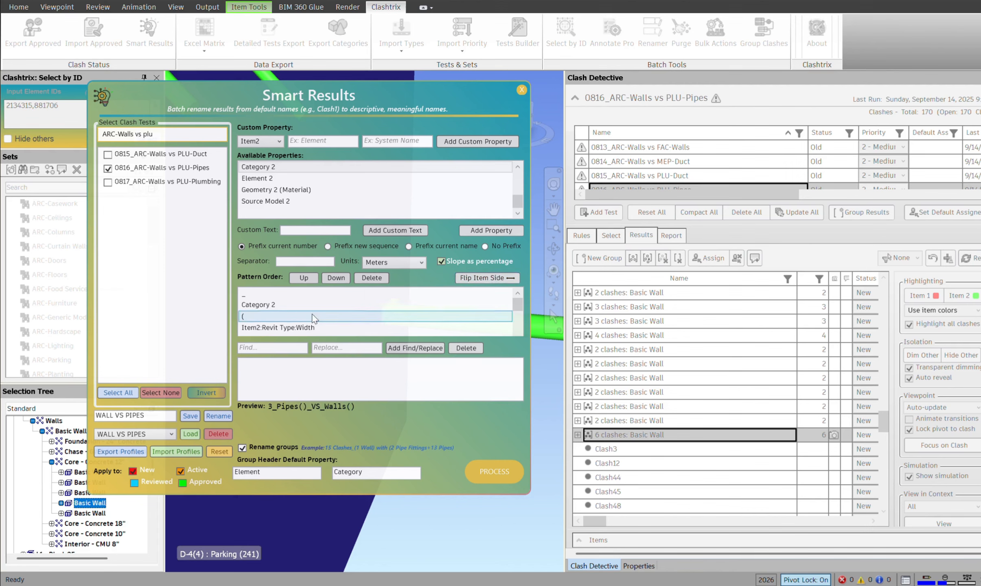
scroll(271, 317, "down", 2)
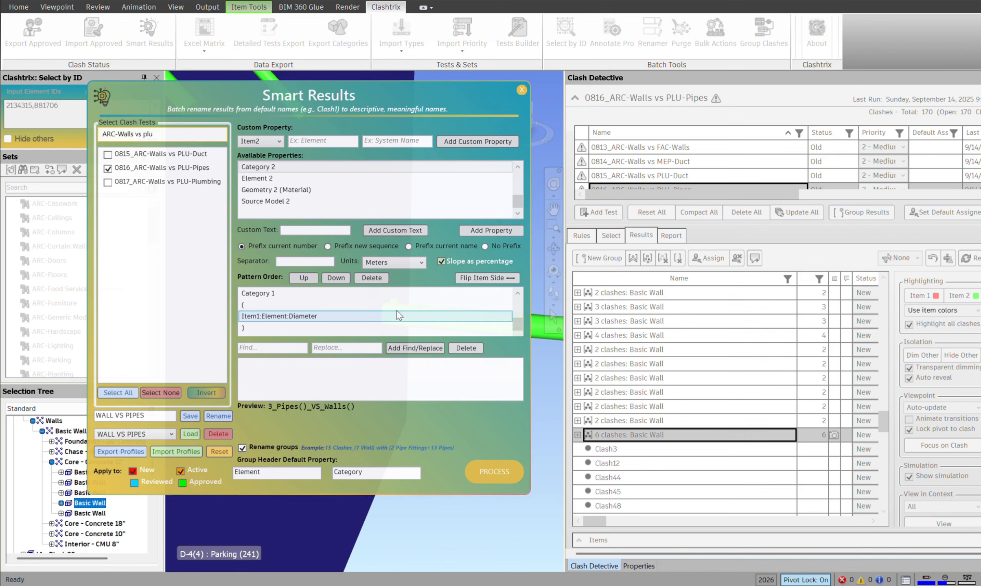
Step: Add a find/replace rule that replaces () with nothing, check it by flipping the item sides, and leave Item 1 first
left_click(482, 278)
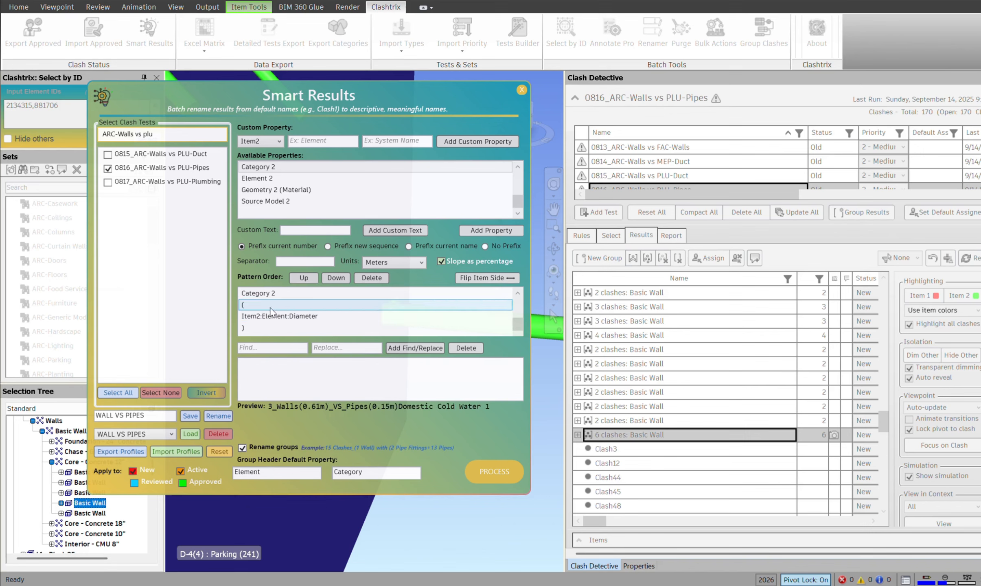
left_click(268, 348)
left_click(411, 347)
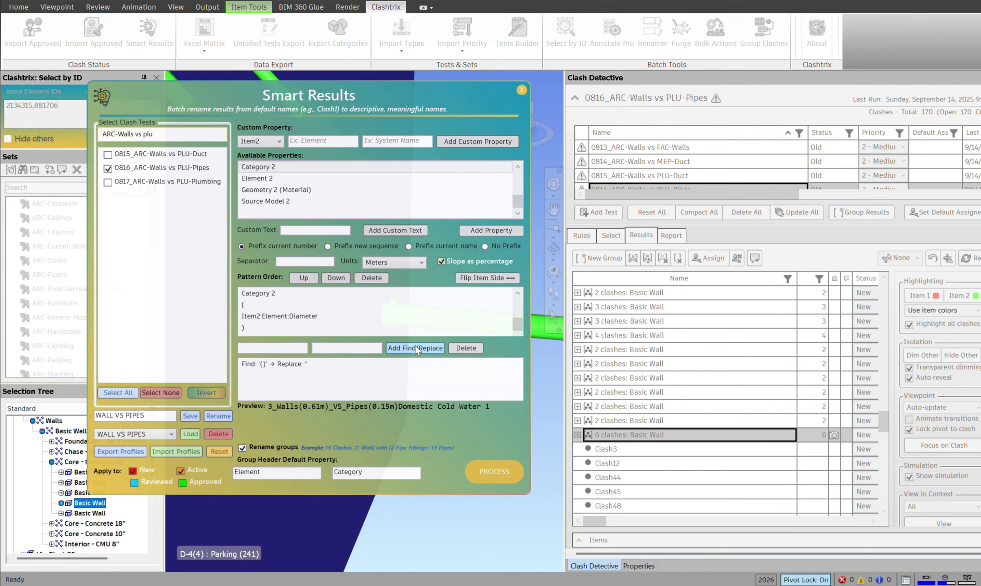
left_click(487, 278)
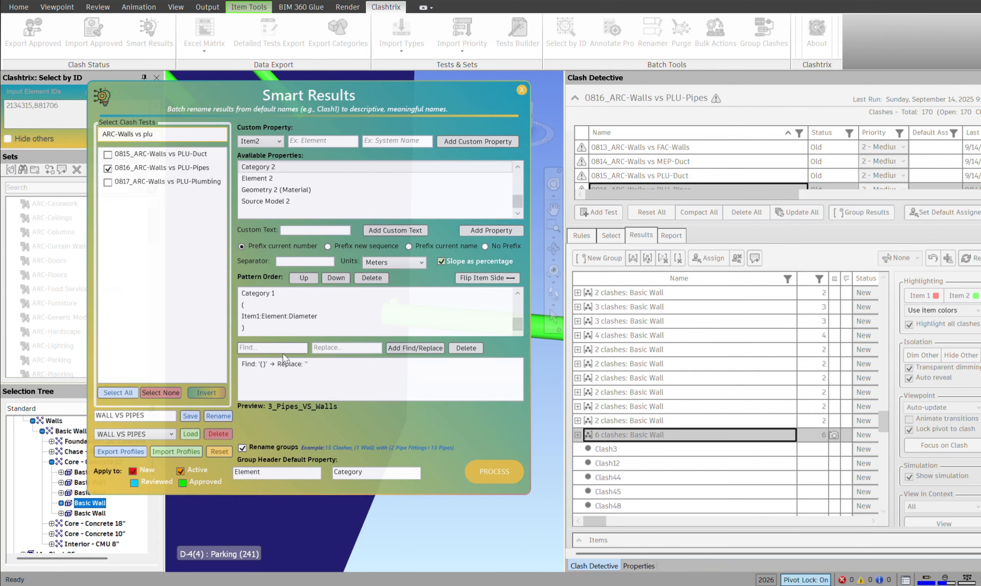
left_click(476, 277)
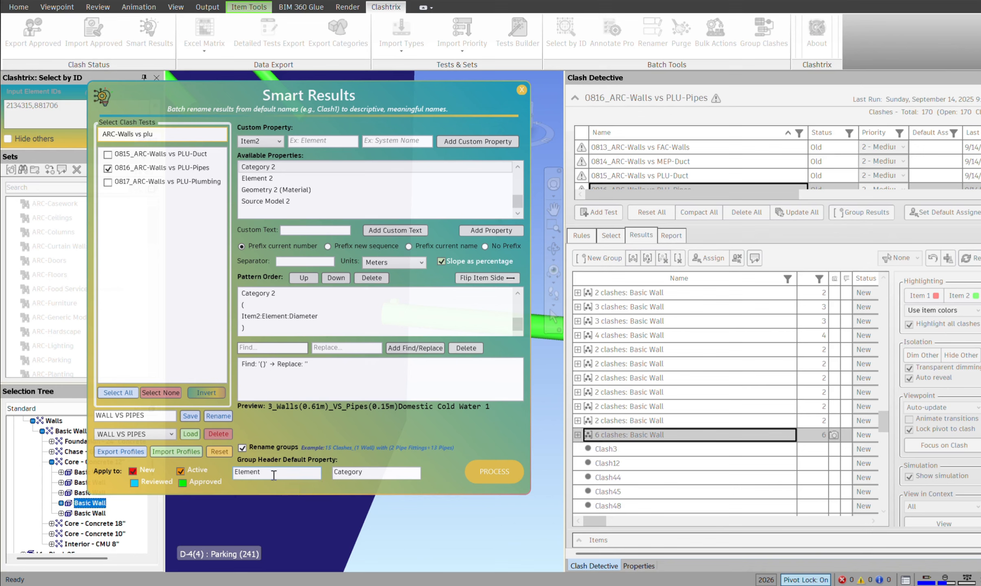
Step: Run the batch rename on 0816_ARC-Walls vs PLU-Pipes and check the renamed clashes inside its 6-clash group
left_click(498, 474)
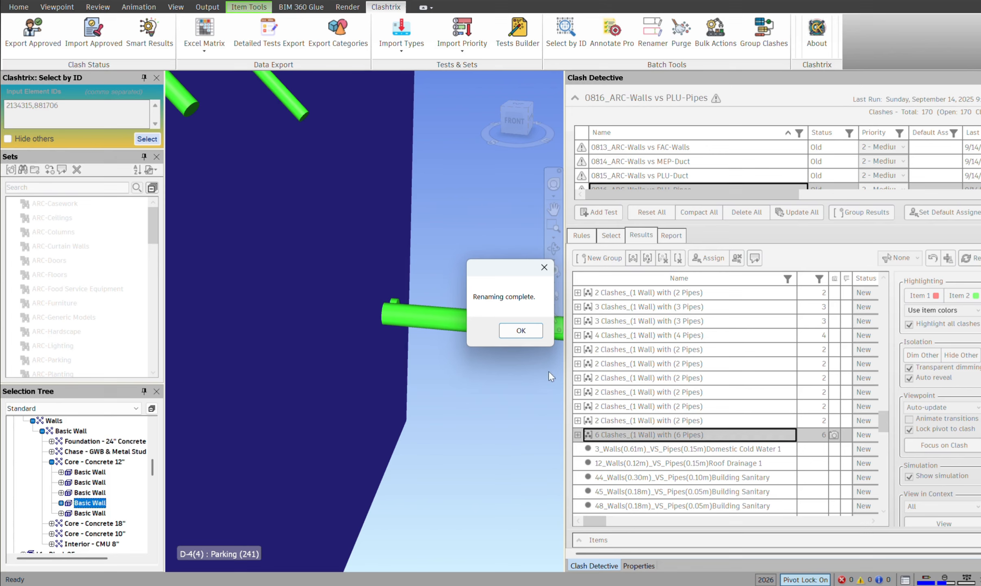
left_click(523, 330)
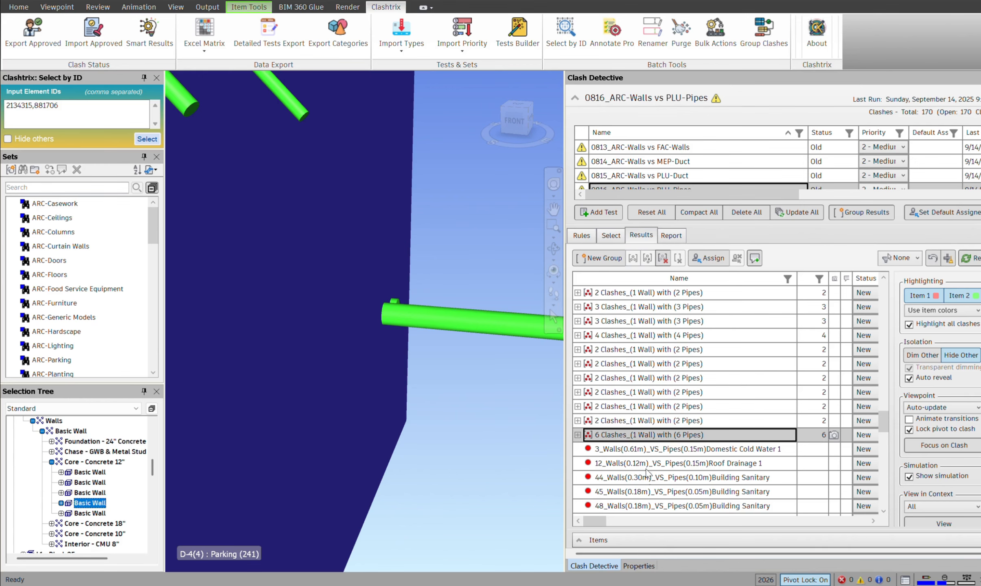
left_click(642, 463)
left_click(635, 450)
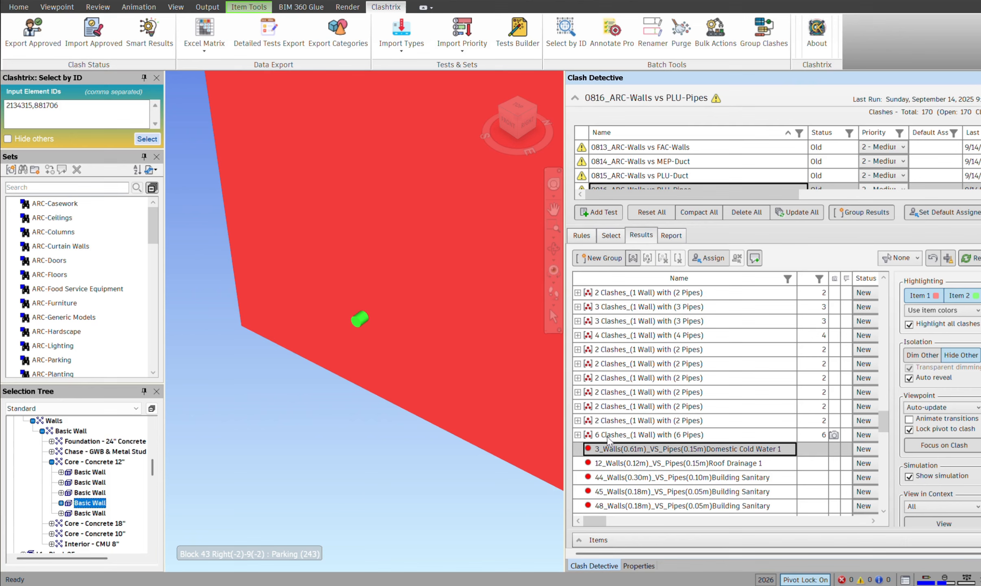
left_click(638, 438)
Step: Look through the renamed groups whose names combine pipe fittings and pipes, viewing the 4-clash and 5-clash ones in the model
scroll(638, 437, "up", 3)
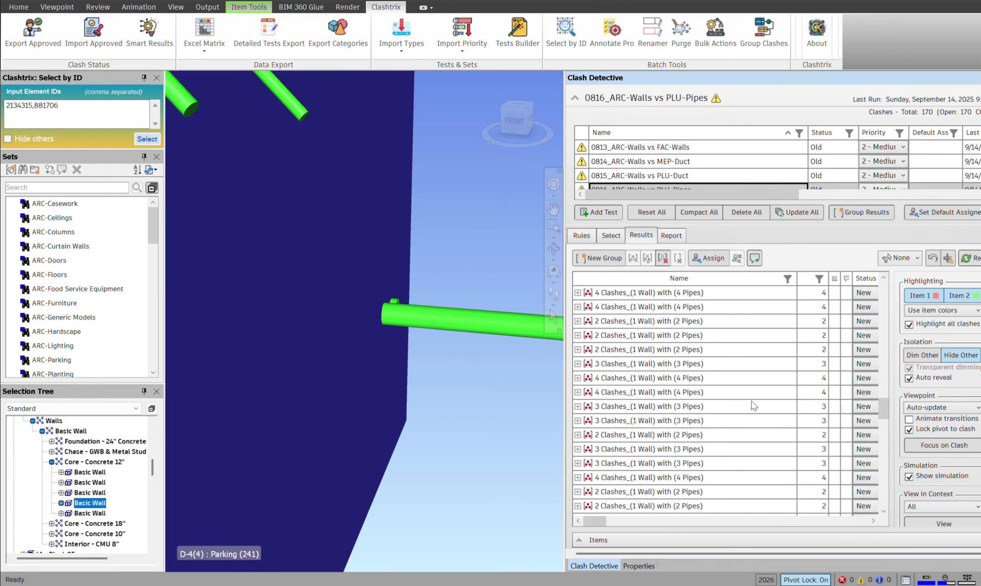
left_click_drag(885, 414, 885, 365)
left_click(696, 350)
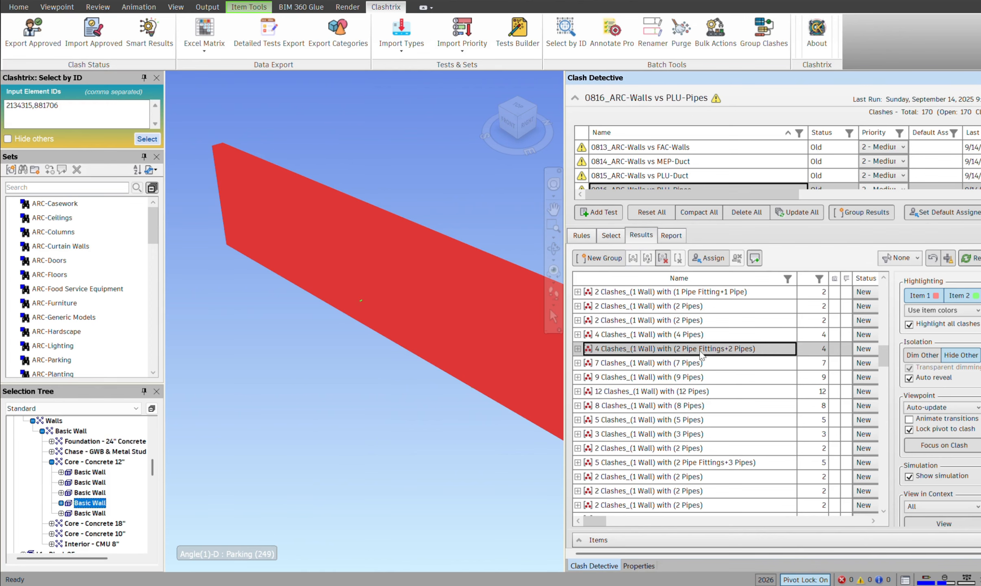
left_click(678, 466)
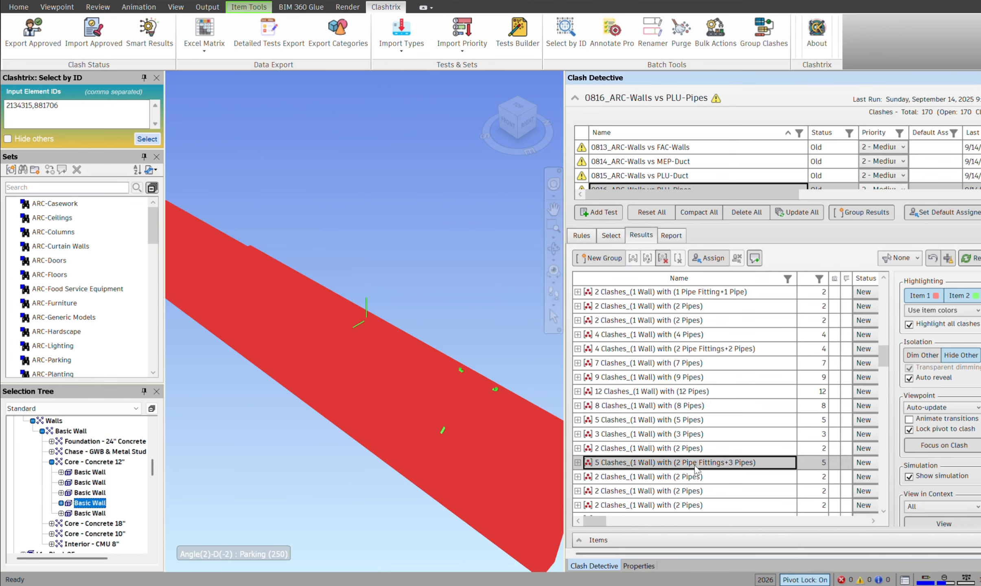
scroll(697, 468, "down", 1)
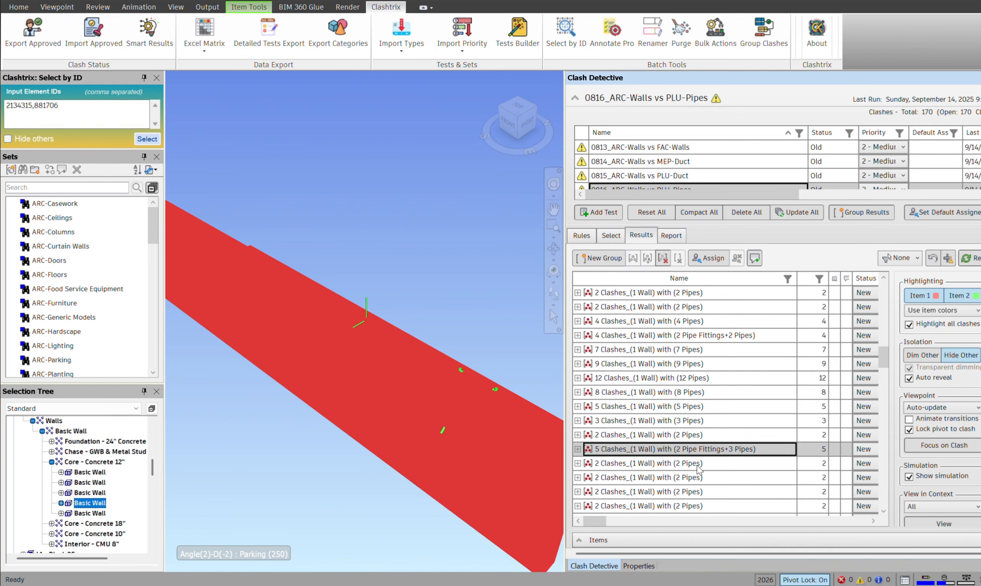
Step: Expand the group 5 Clashes_(1 Wall) with (2 Pipe Fittings+3 Pipes) and inspect its renamed clashes 300, 293 and 286
left_click(577, 449)
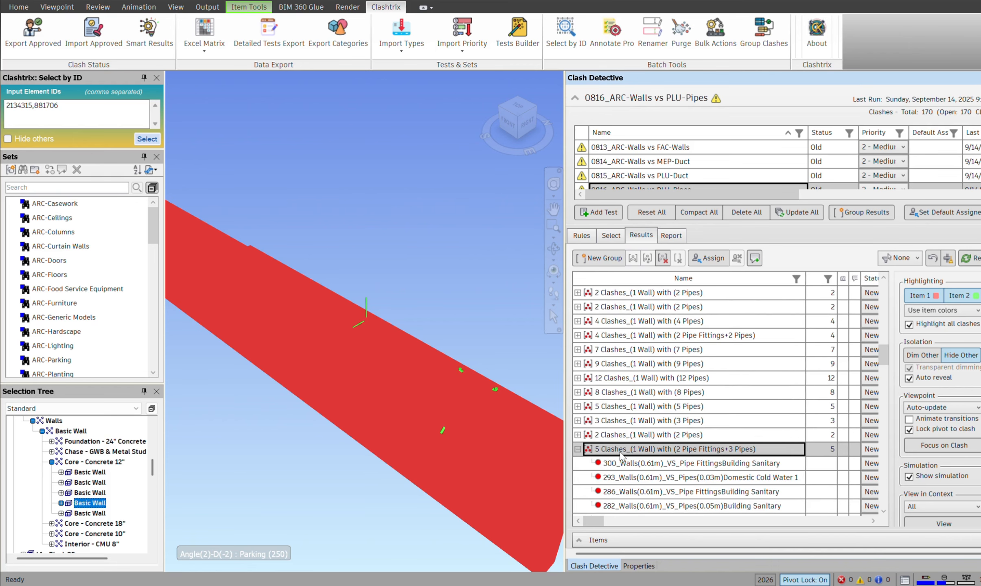
scroll(620, 455, "down", 5)
left_click(748, 396)
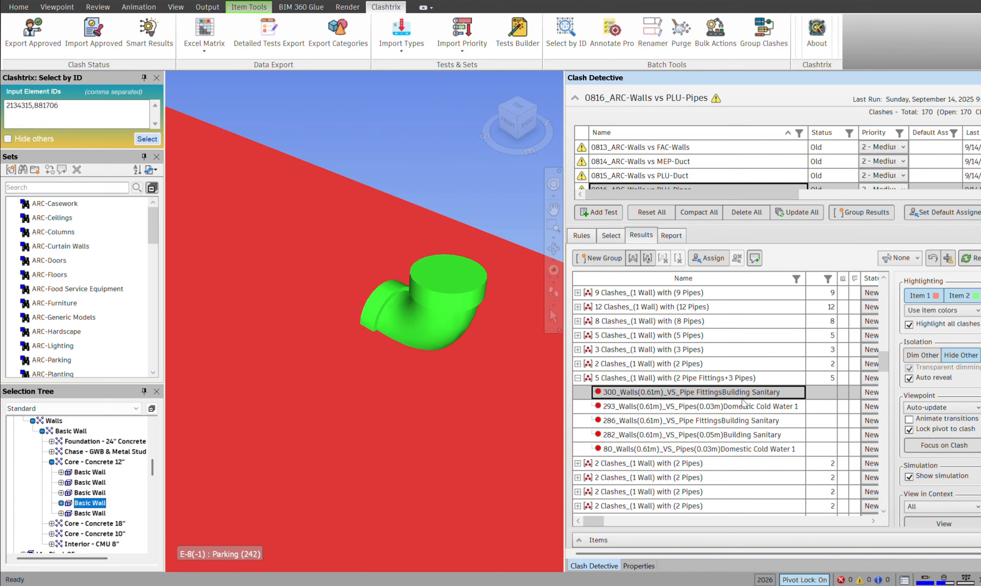
left_click(743, 406)
left_click(742, 420)
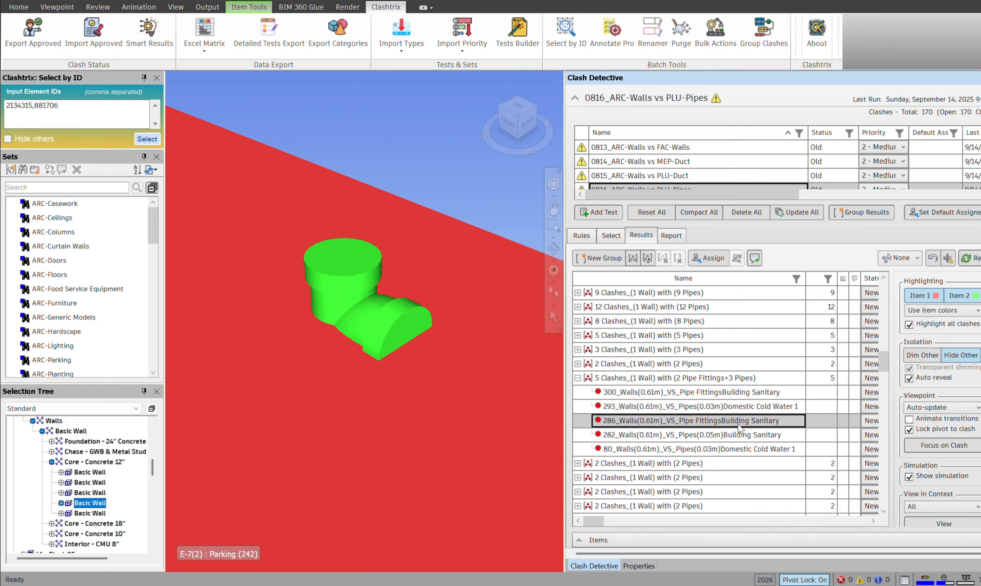
left_click(730, 398)
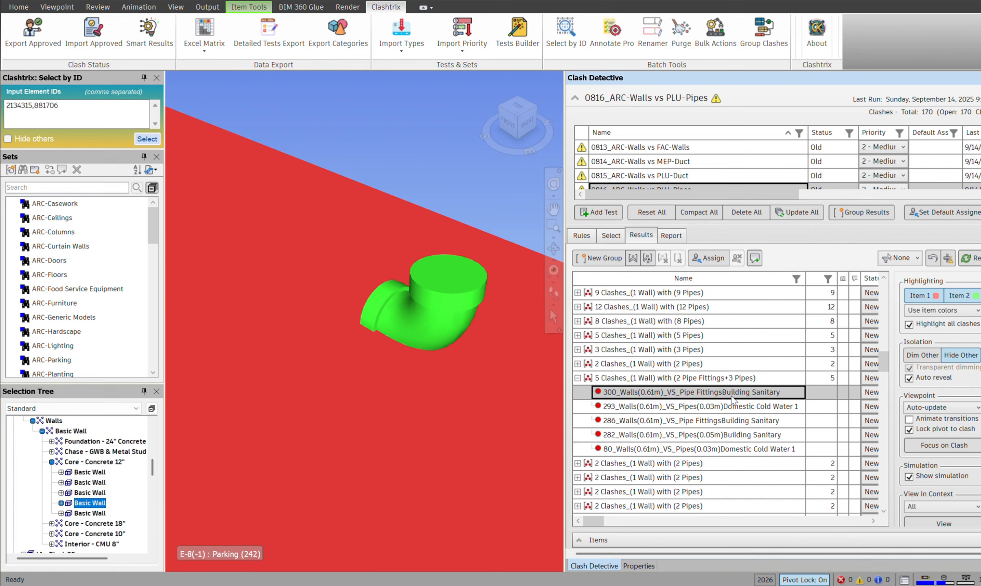
Step: Collapse the group 5 Clashes_(1 Wall) with (2 Pipe Fittings+3 Pipes) and set its status to Approved
scroll(732, 400, "down", 3)
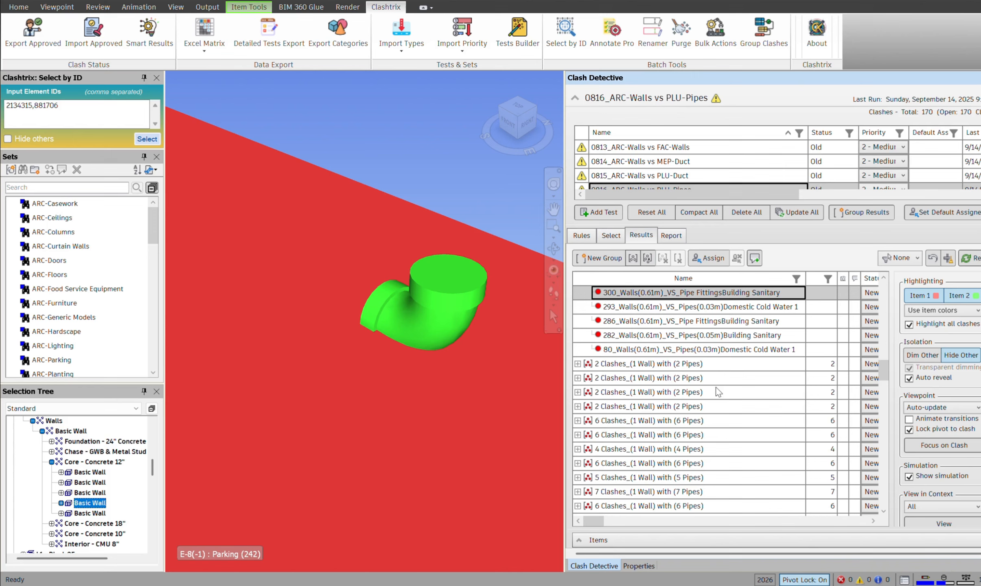
scroll(871, 365, "up", 2)
left_click(577, 306)
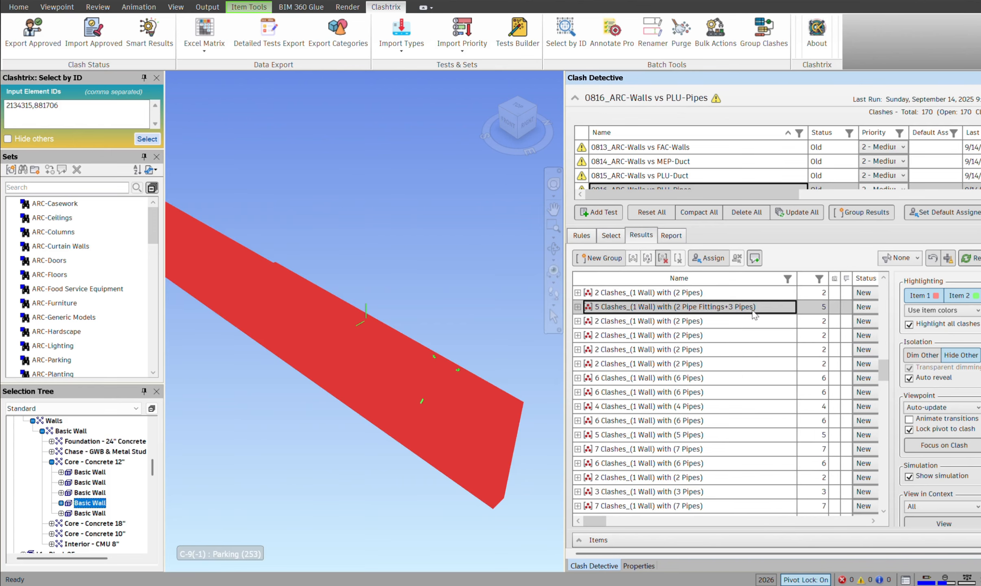
left_click(863, 307)
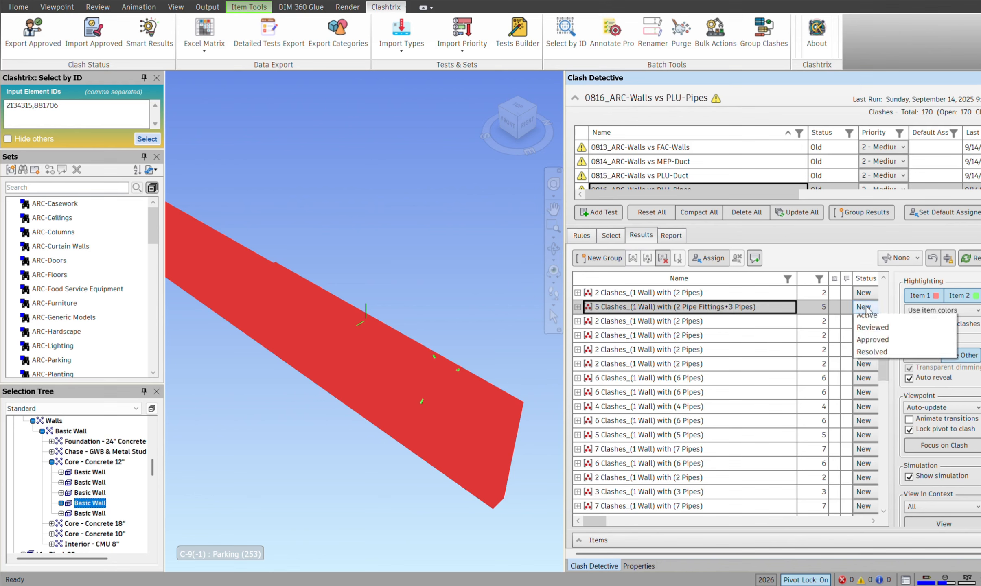
left_click(870, 356)
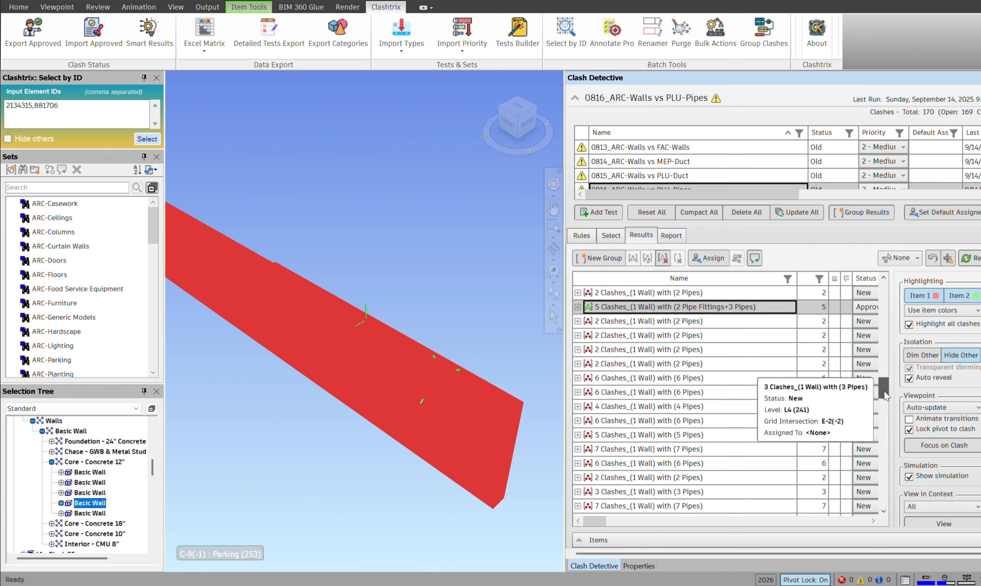
Step: Set the status of the group 5 Clashes_(1 Wall) with (5 Pipes) to Approved
scroll(875, 374, "down", 5)
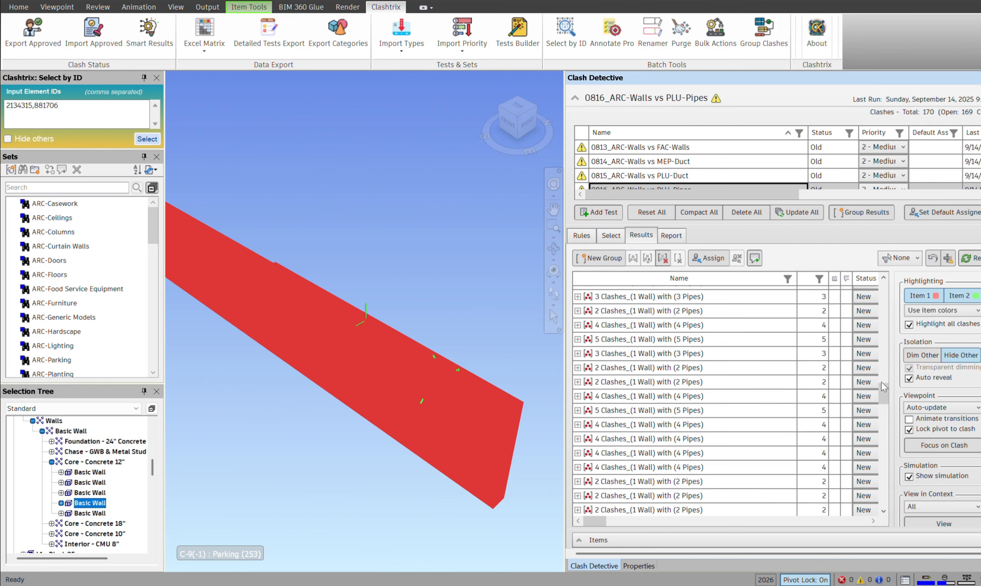
left_click(656, 368)
left_click(692, 410)
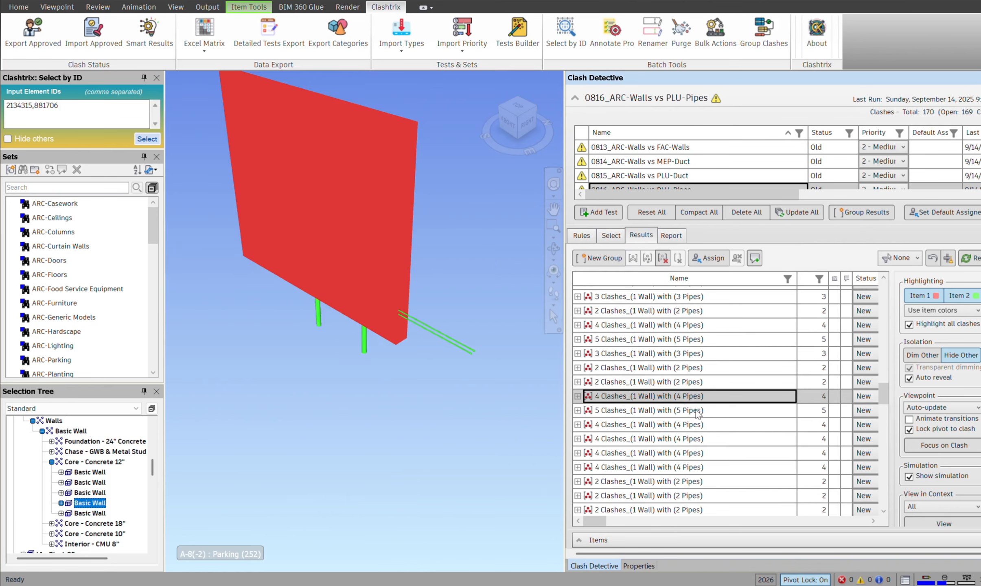
left_click(870, 412)
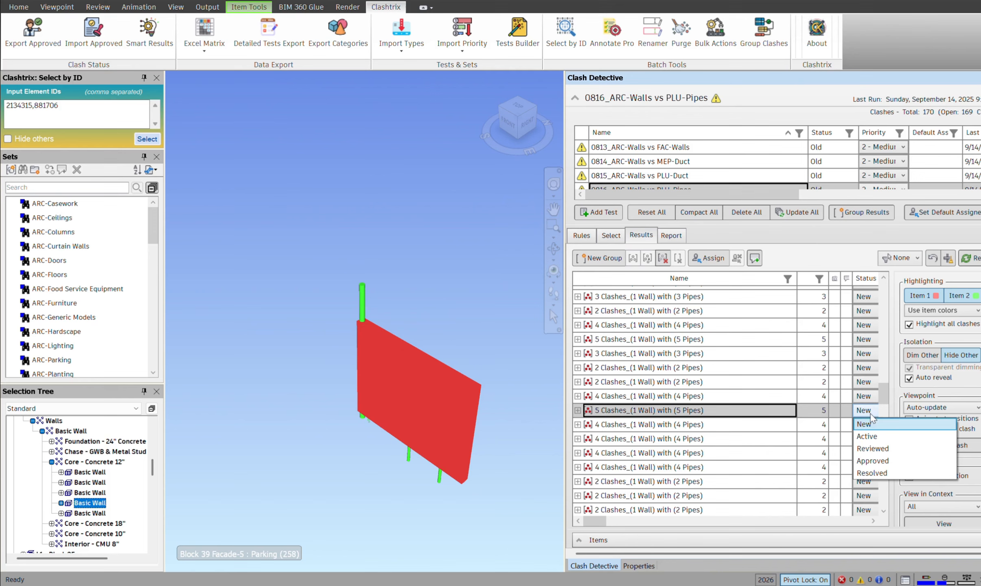
left_click(872, 460)
Step: With Clash Detective and its test list enlarged, approve the 2 clashes: Basic Wall group and Clash4 in 0817_ARC-Walls vs PLU-Plumbing
left_click_drag(565, 409, 462, 410)
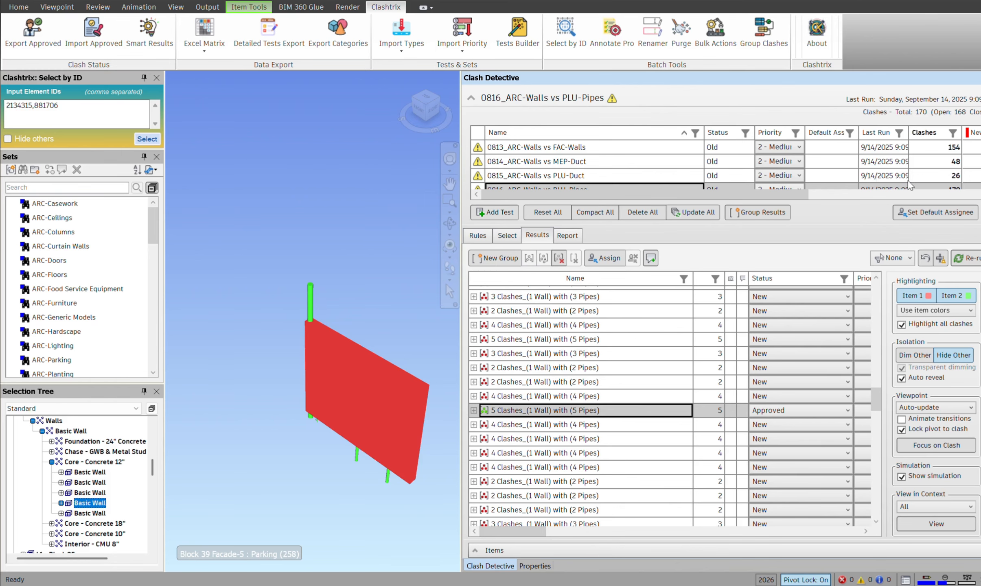
left_click_drag(826, 202, 818, 247)
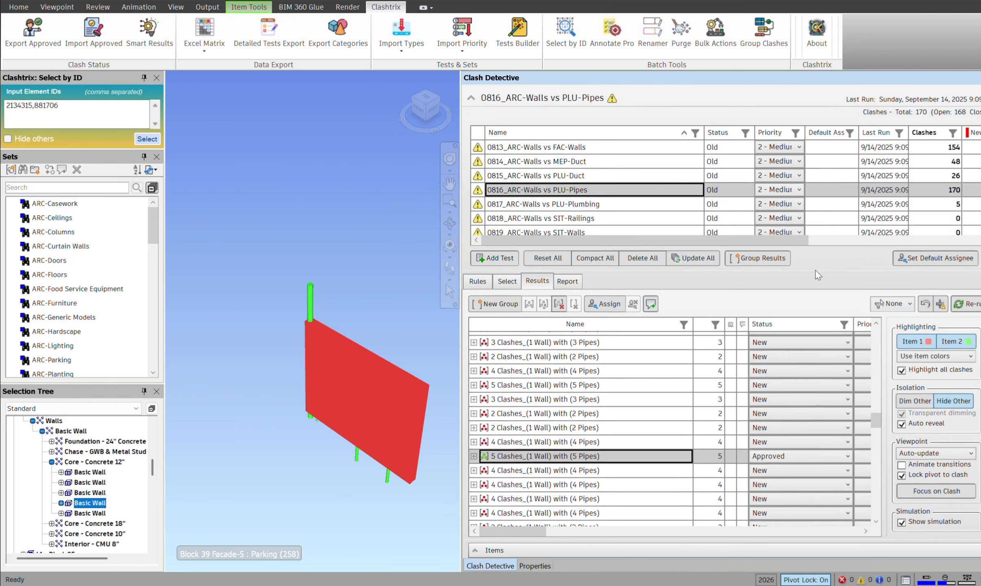
left_click(520, 206)
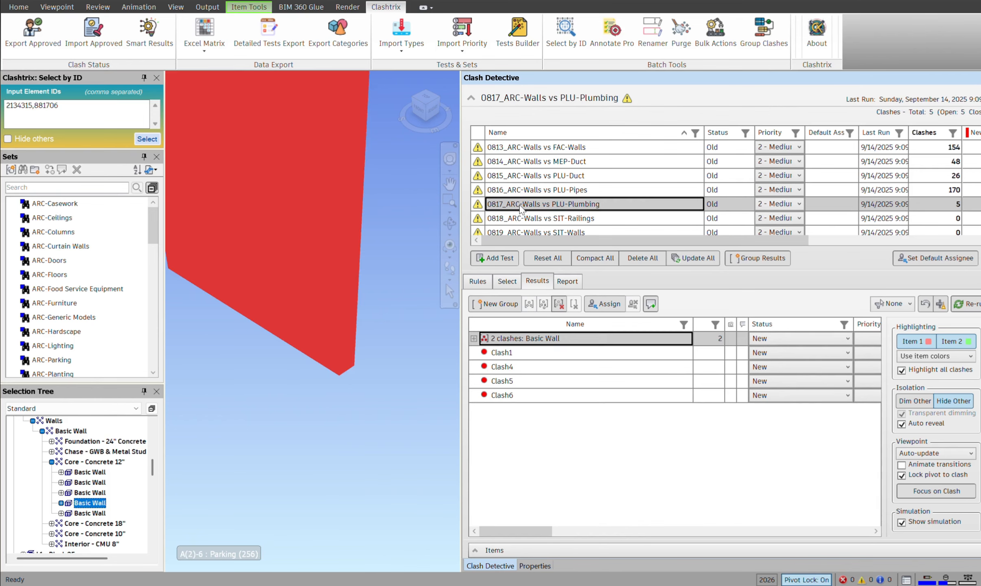
left_click(817, 338)
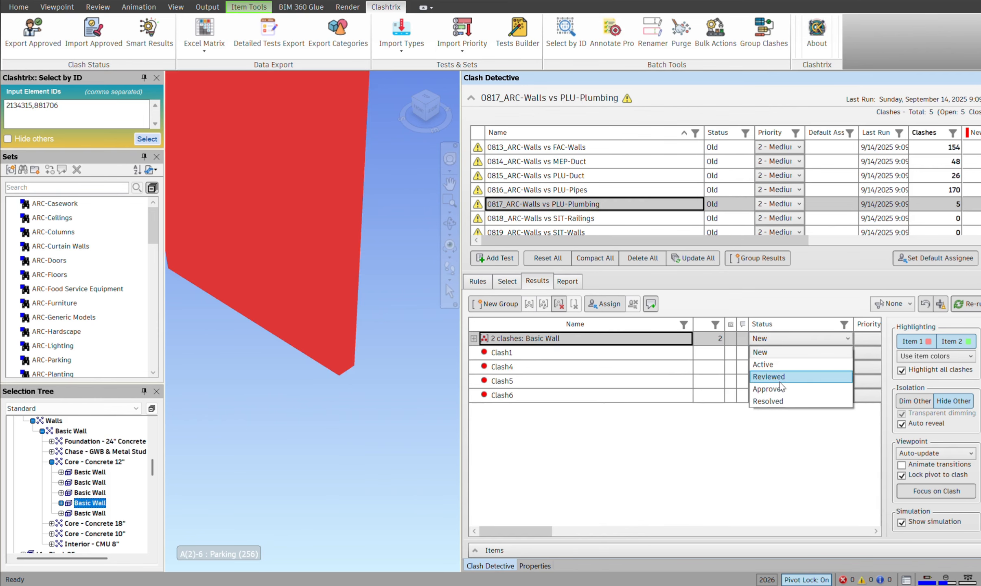
left_click(768, 389)
left_click(548, 367)
left_click(772, 367)
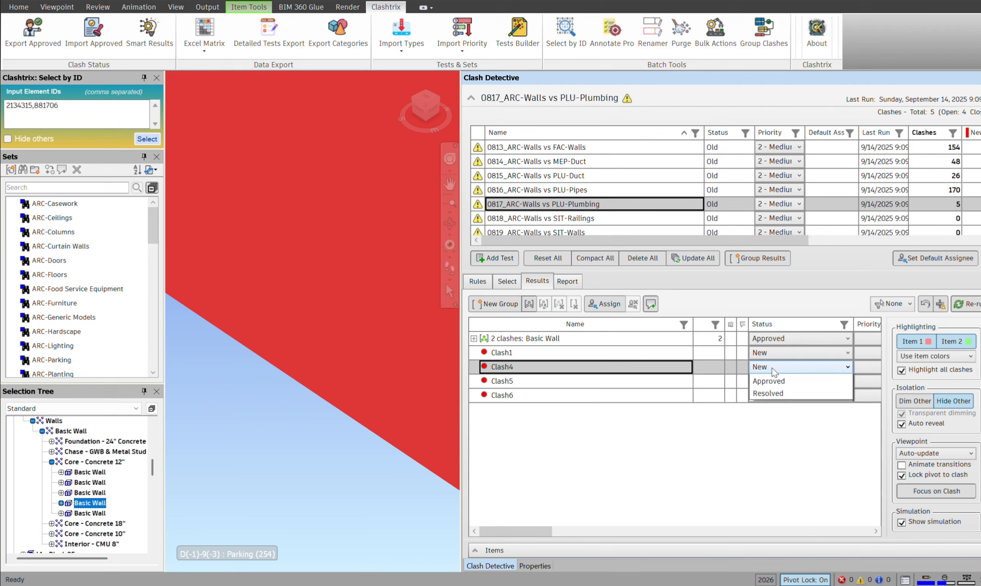
left_click(769, 419)
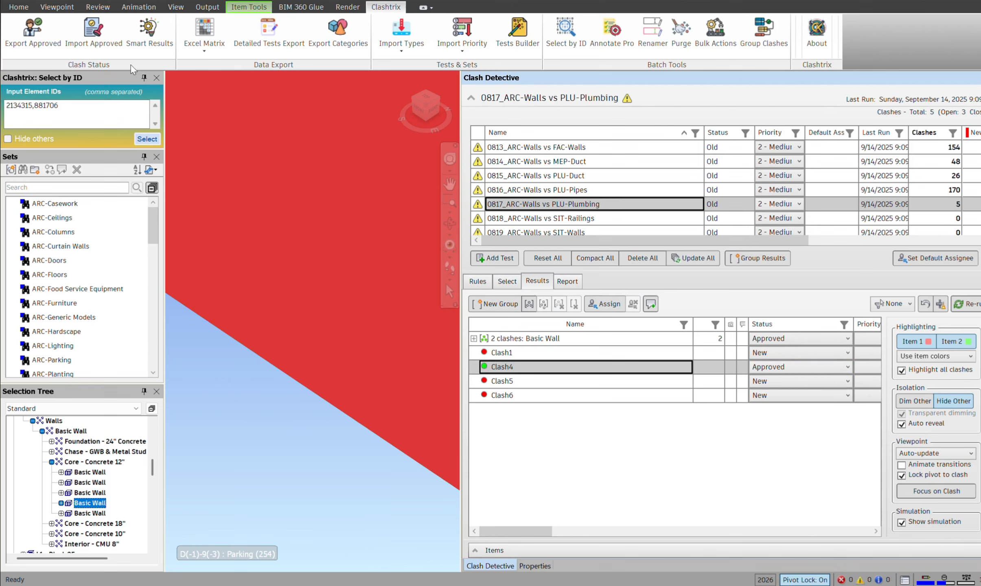
Step: Start Export Approved and choose the option for clashes approved after 09/14/2025 9:07:38 PM
left_click(33, 39)
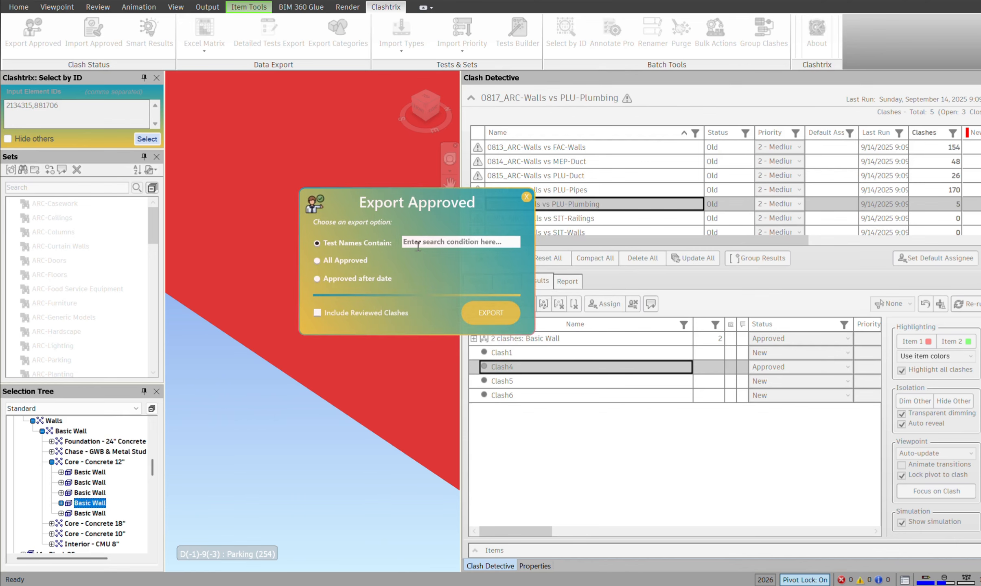
left_click(456, 243)
left_click(350, 261)
left_click(350, 278)
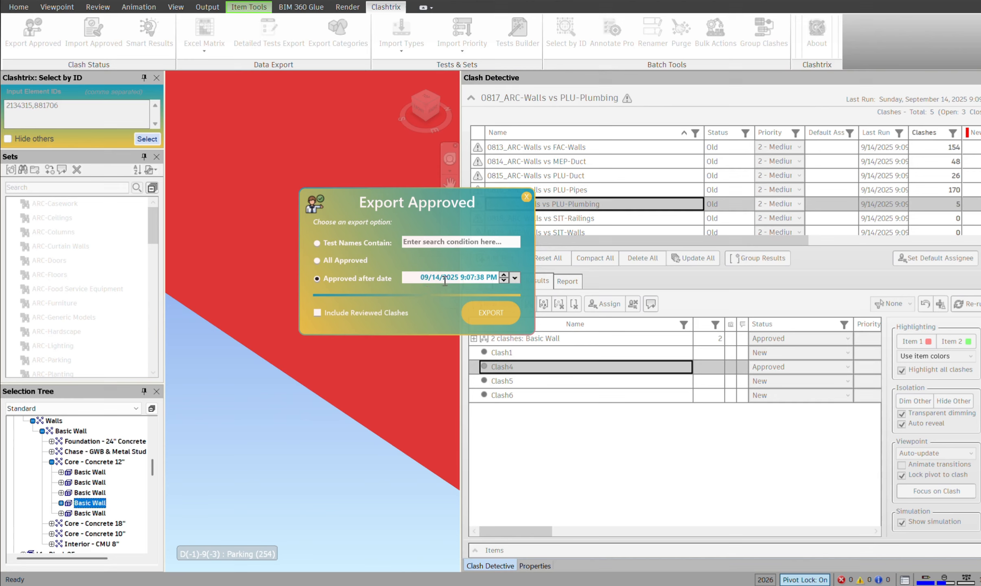
left_click(514, 279)
left_click(514, 279)
Step: Export the approved clashes to an XML file named Approved in the NWC folder
left_click(381, 311)
left_click_drag(435, 210, 336, 200)
left_click(391, 303)
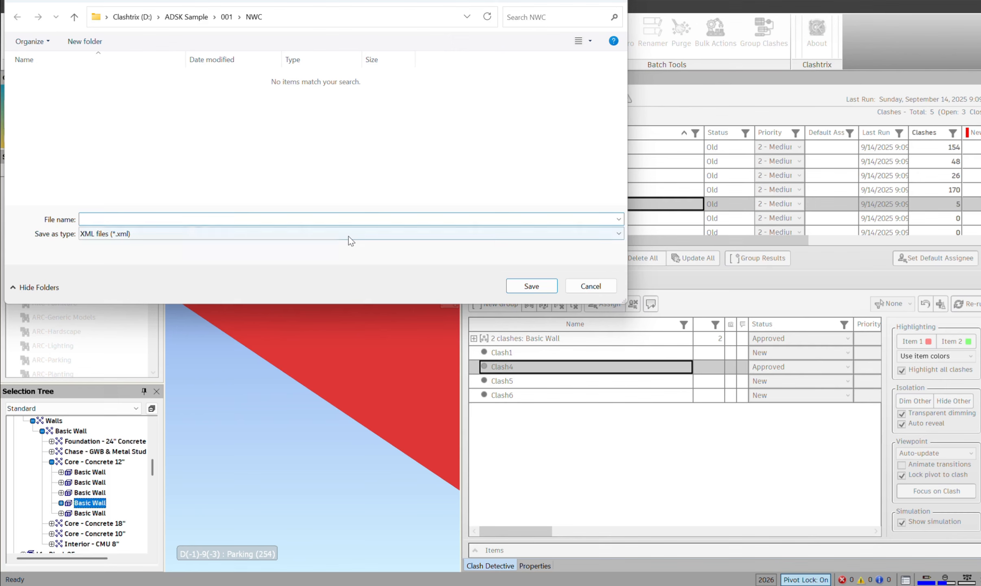
type("Approved")
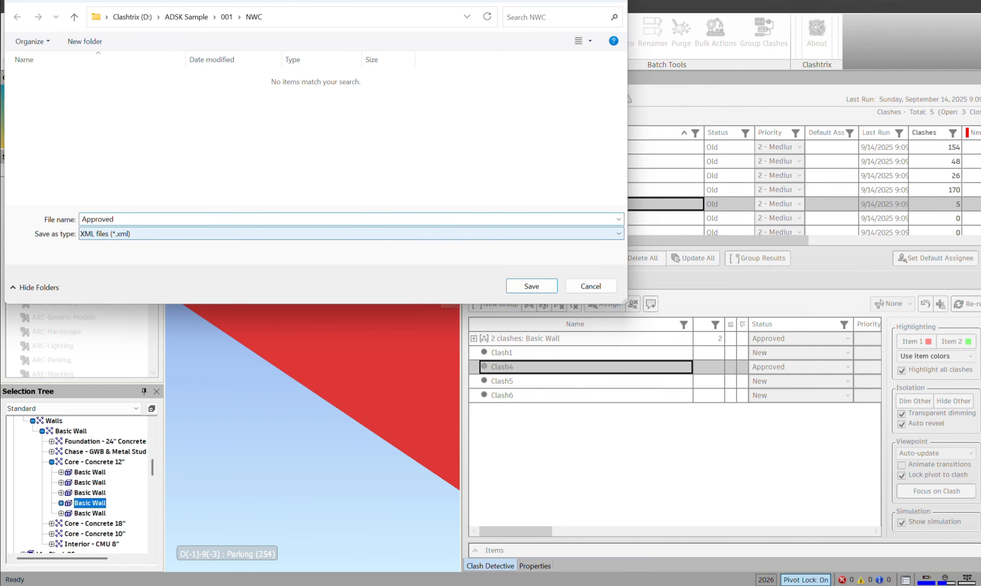
key("Return")
key("Return")
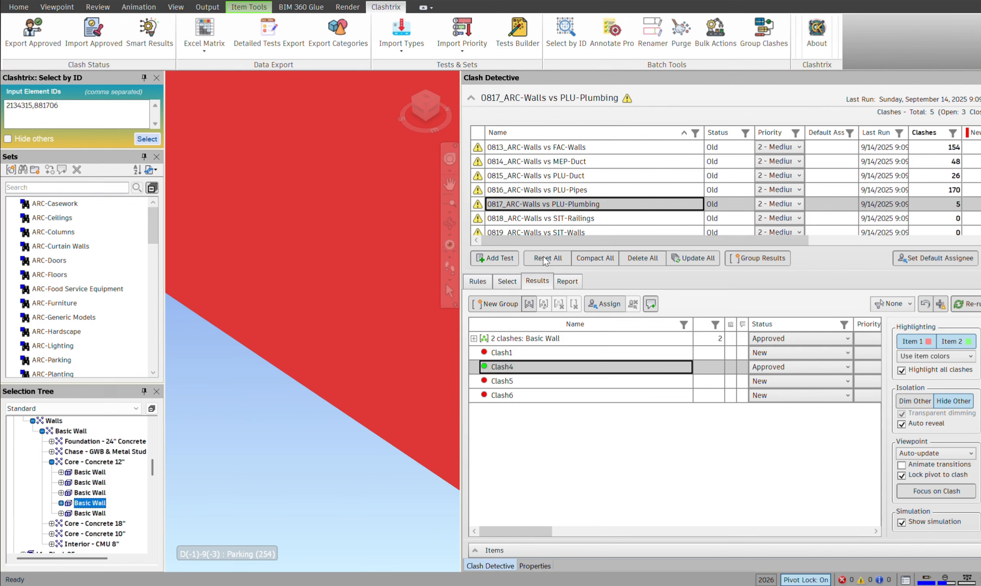
Step: Leave the current scene and load the combined model of the ADSK-SNT discipline NWC files with its unnumbered clash tests
left_click_drag(681, 240, 588, 236)
left_click(55, 1)
left_click(504, 336)
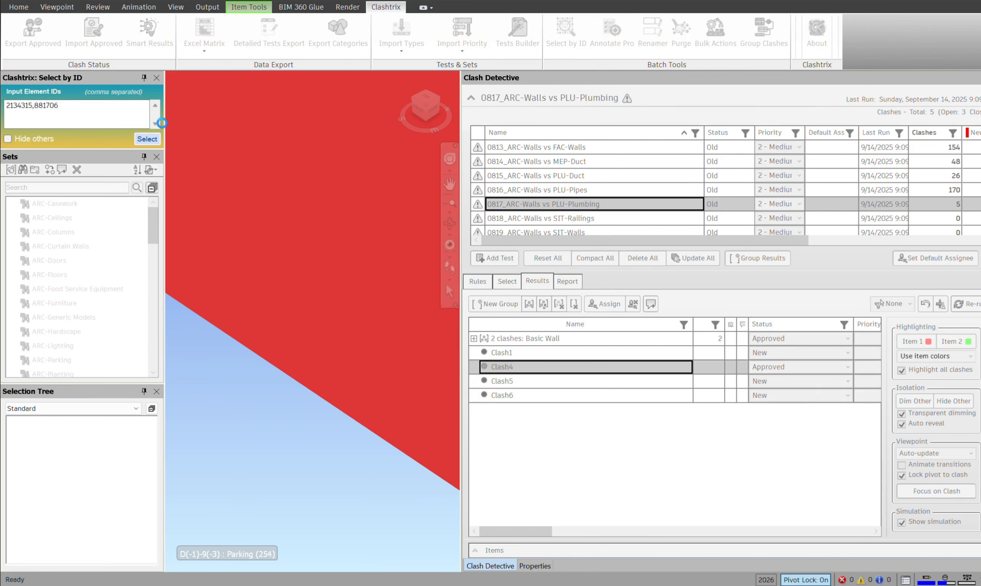
left_click(11, 5)
left_click(127, 46)
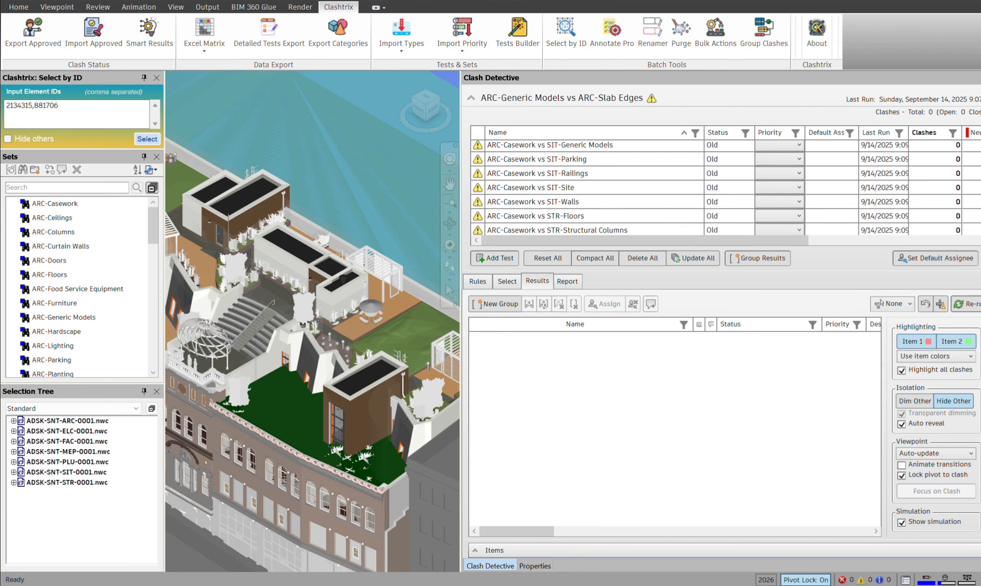
Step: Import the approved clash statuses from Approved.xml in the NWC folder
left_click(93, 40)
left_click(74, 77)
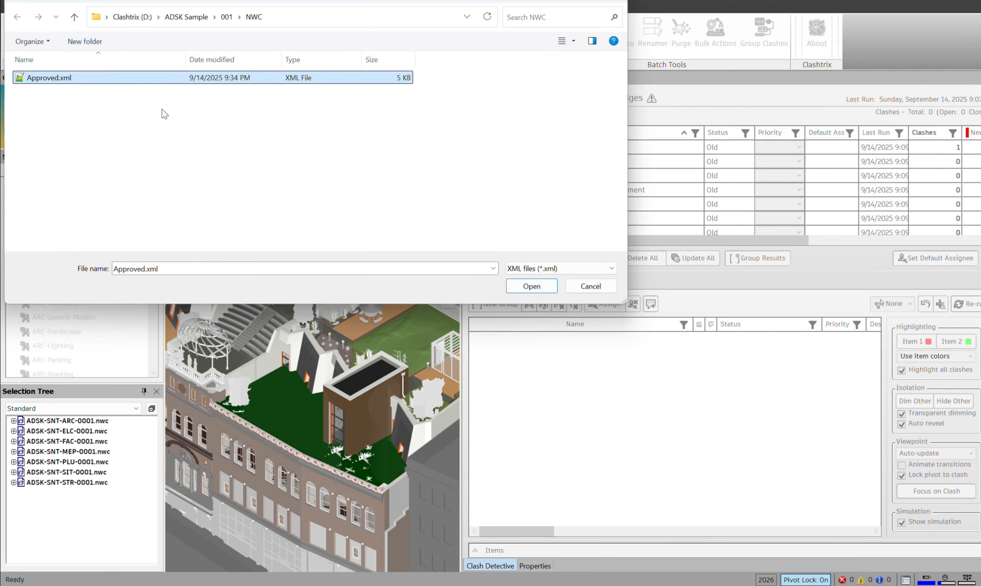
left_click(529, 286)
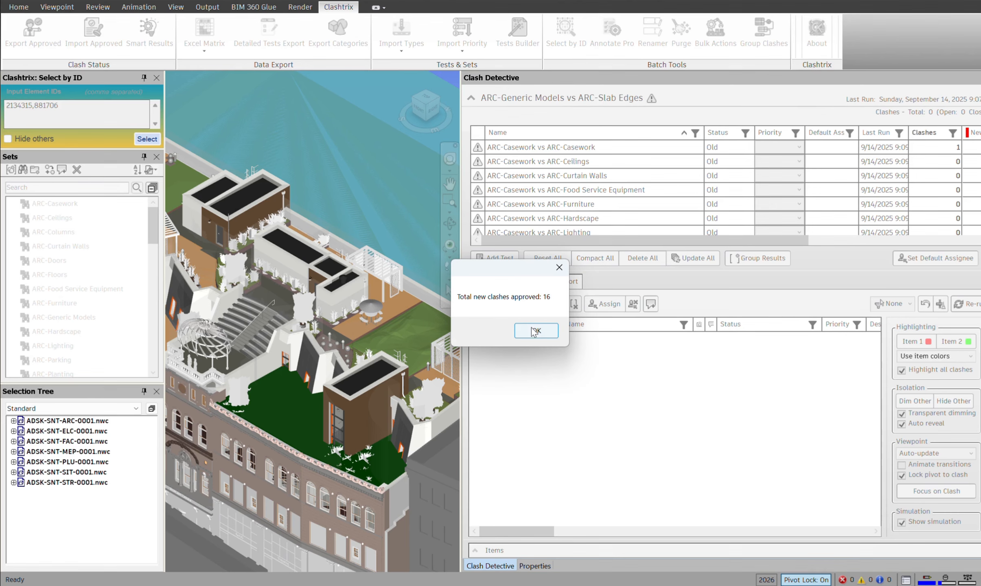
left_click(536, 331)
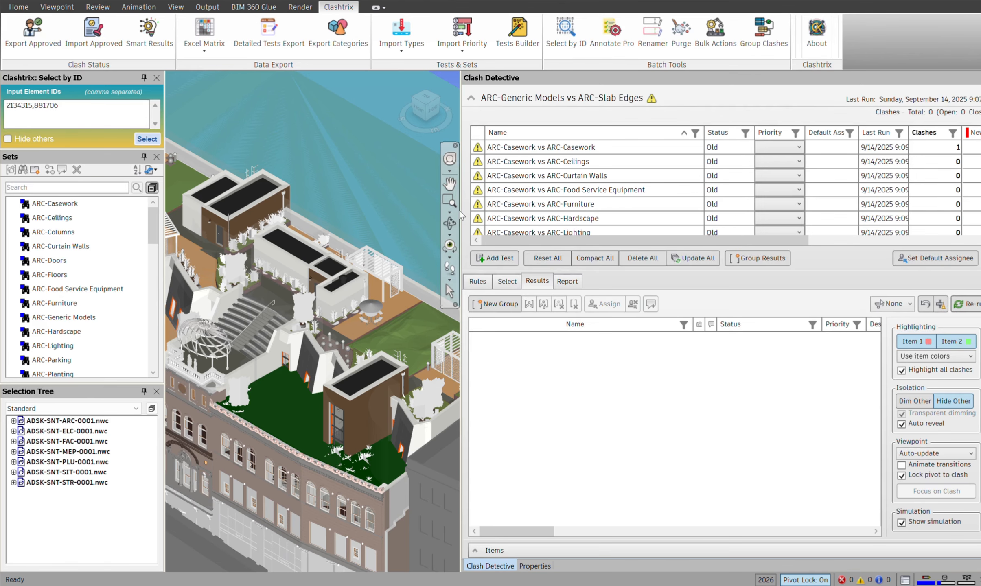
Step: Widen Clash Detective and sort the clash tests by their Approved count, highest first
left_click_drag(461, 215, 381, 215)
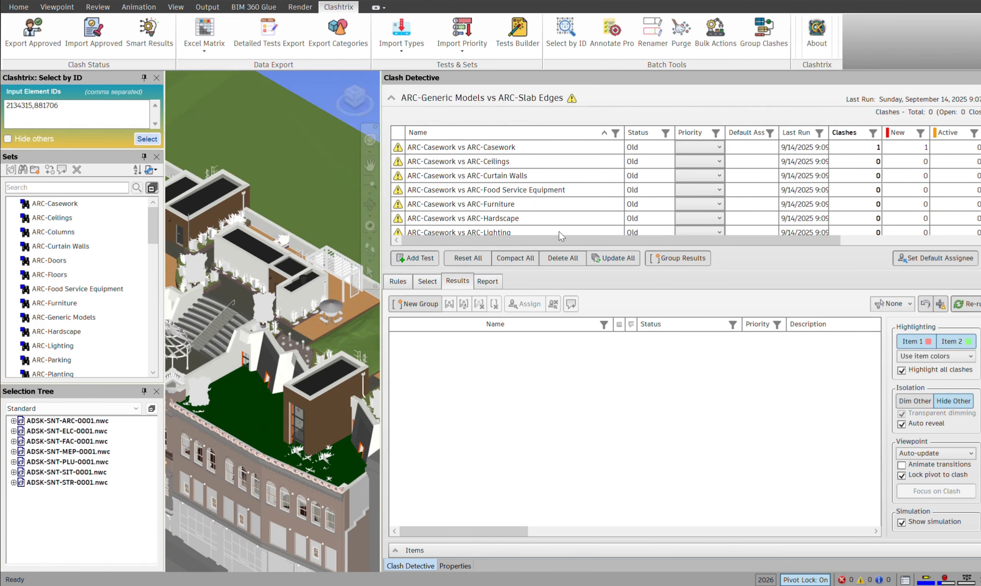
left_click_drag(830, 240, 923, 244)
left_click(921, 133)
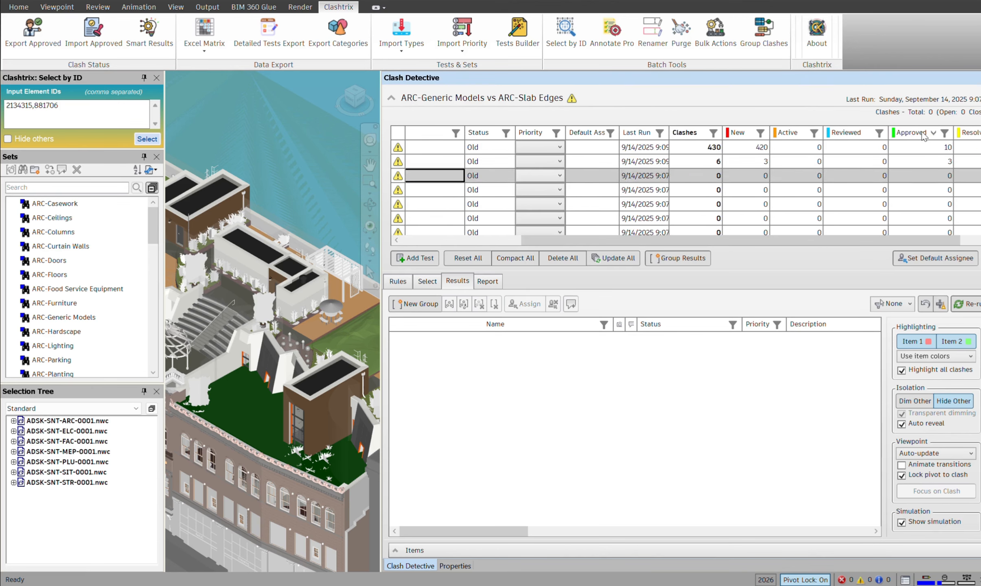
left_click_drag(848, 246, 691, 233)
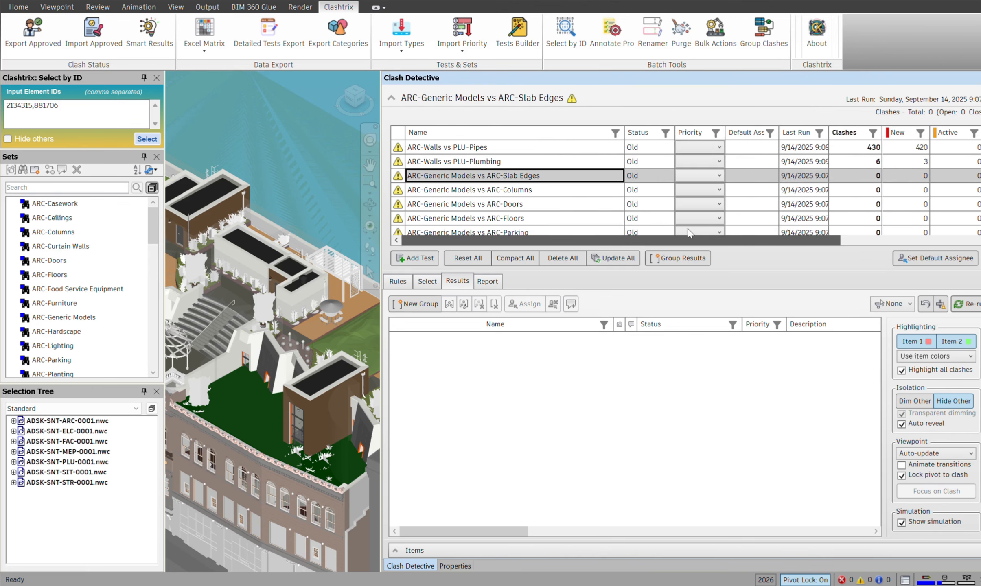
Step: Examine the approved clashes of ARC-Walls vs PLU-Pipes and ARC-Walls vs PLU-Plumbing, with the results sorted by status, approved first
left_click(470, 150)
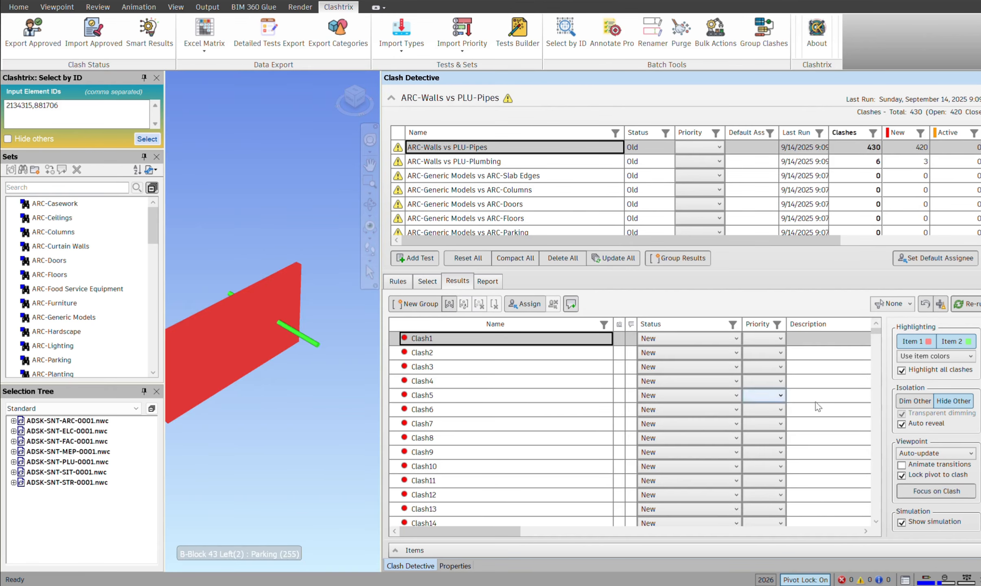
left_click(671, 325)
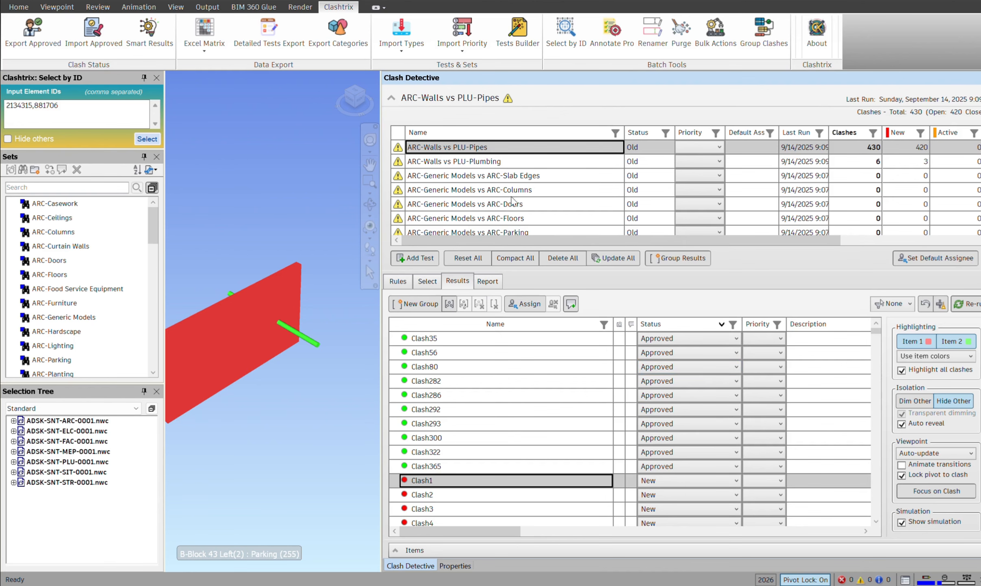
left_click(494, 161)
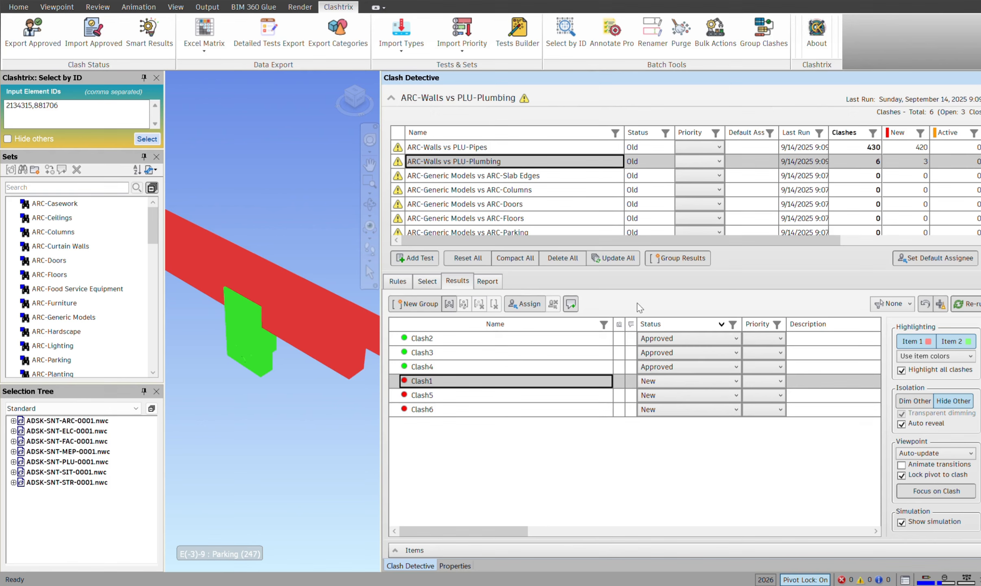
left_click(269, 36)
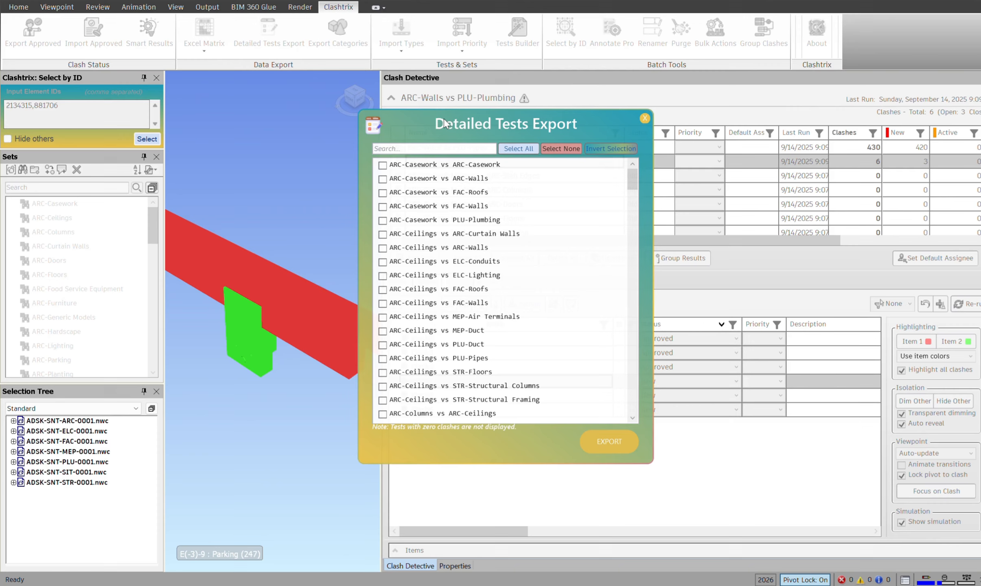
left_click_drag(446, 123, 361, 95)
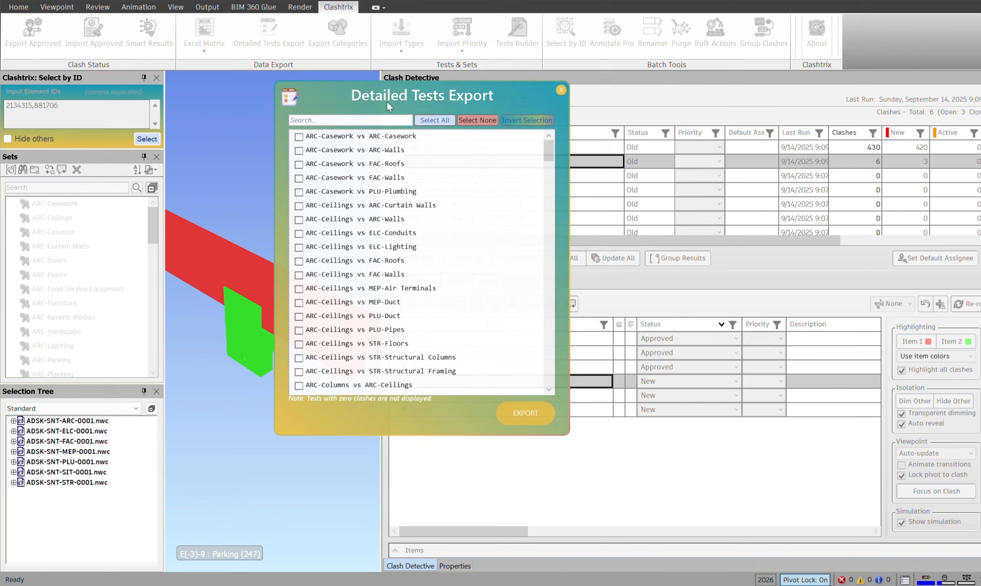
left_click(299, 149)
left_click(299, 163)
left_click(299, 177)
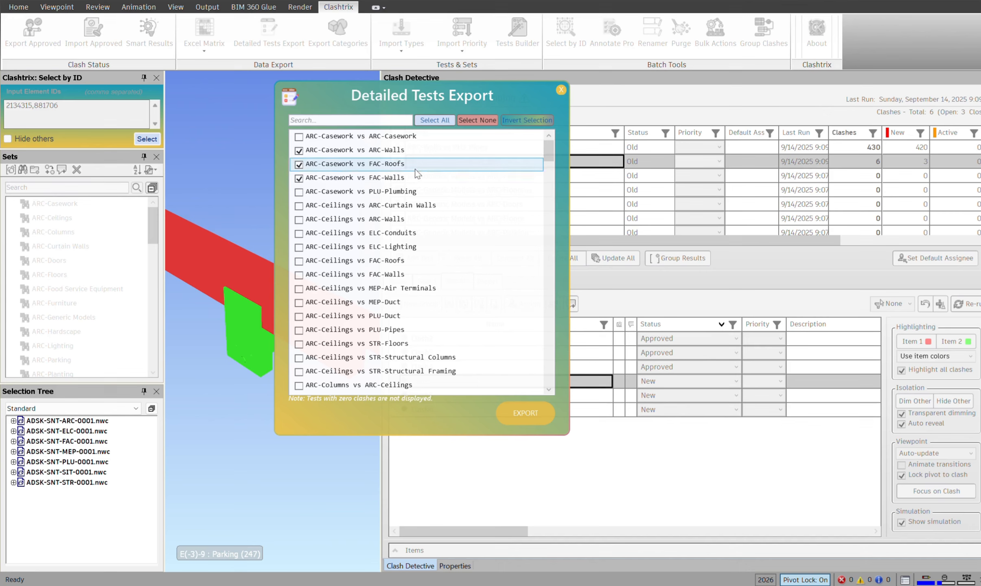
left_click(561, 91)
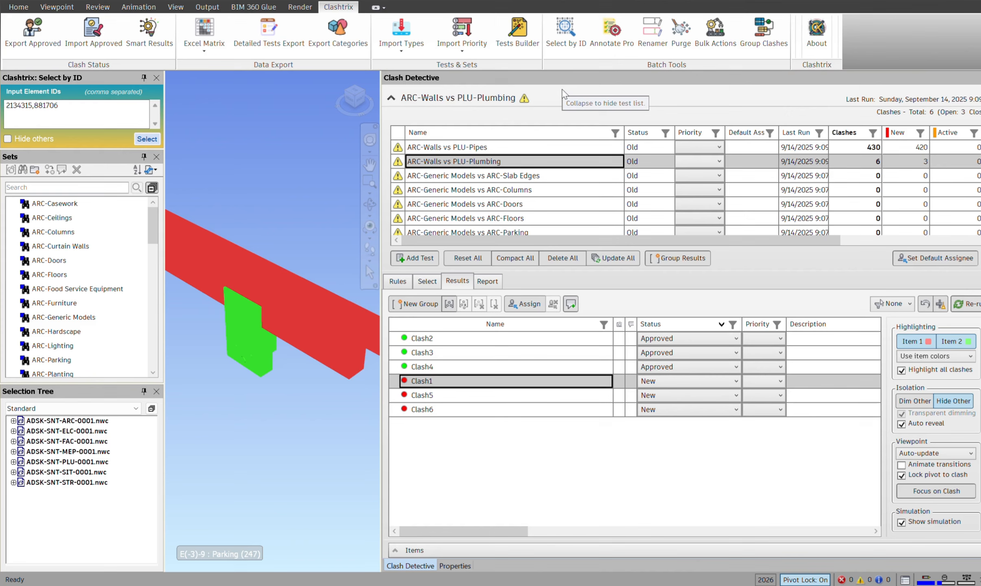
Step: Check the Clashtrix license status and current version in its About information
left_click(814, 43)
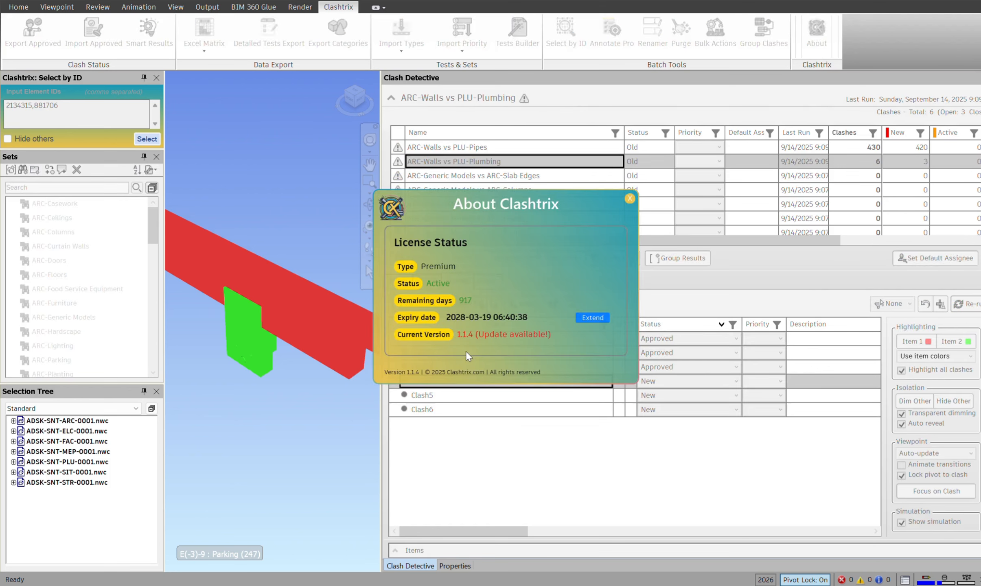
left_click(629, 198)
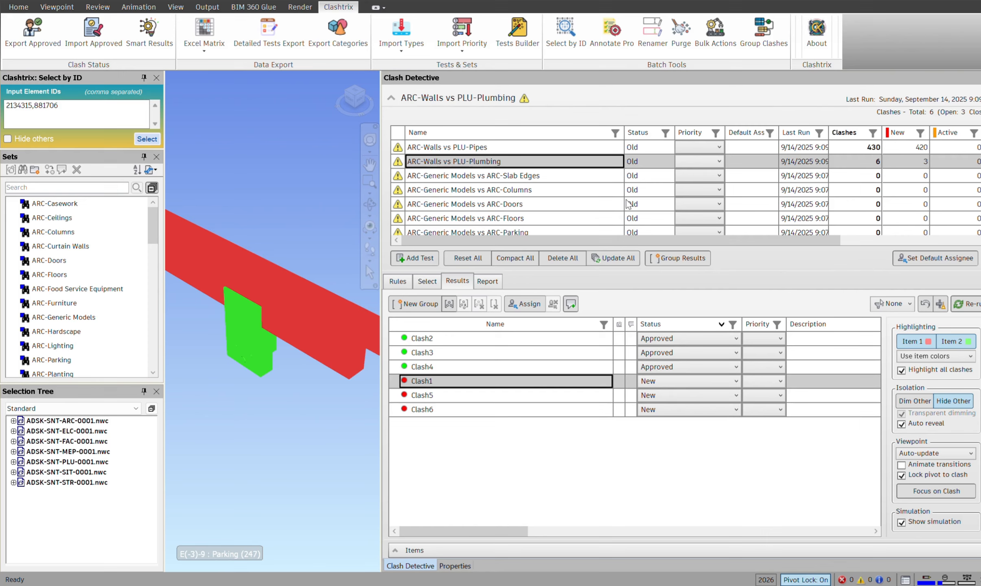